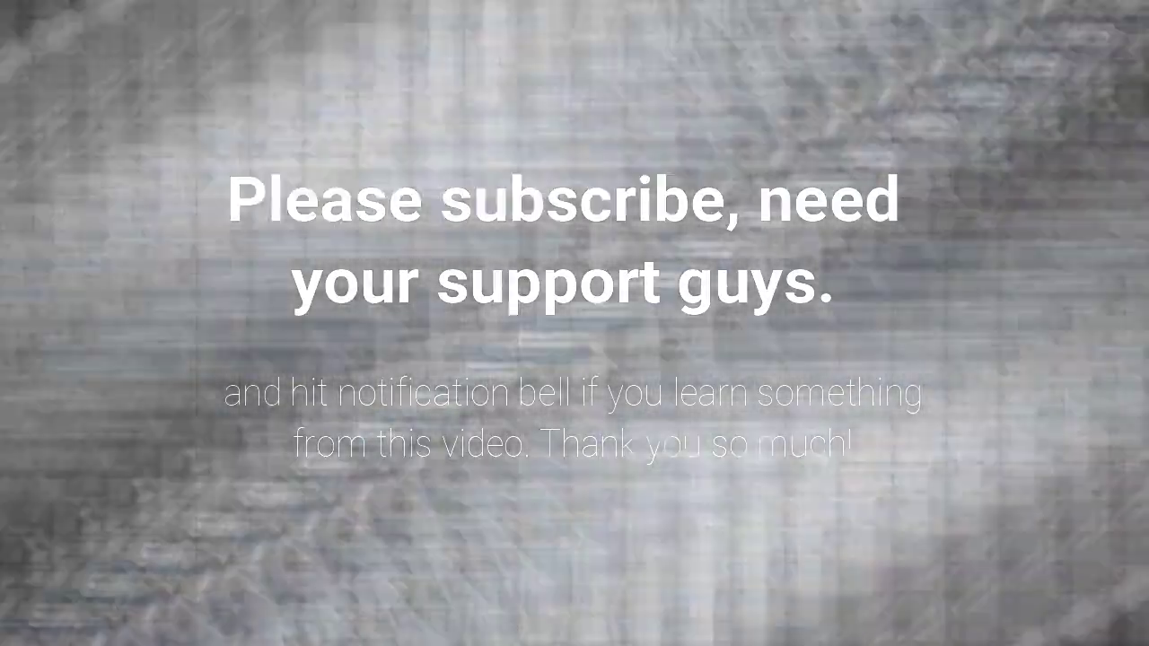
- Place Shape 1's first curved Pen anchors on the cap's right edge, undoing the last one
click(769, 440)
drag(743, 349, 736, 339)
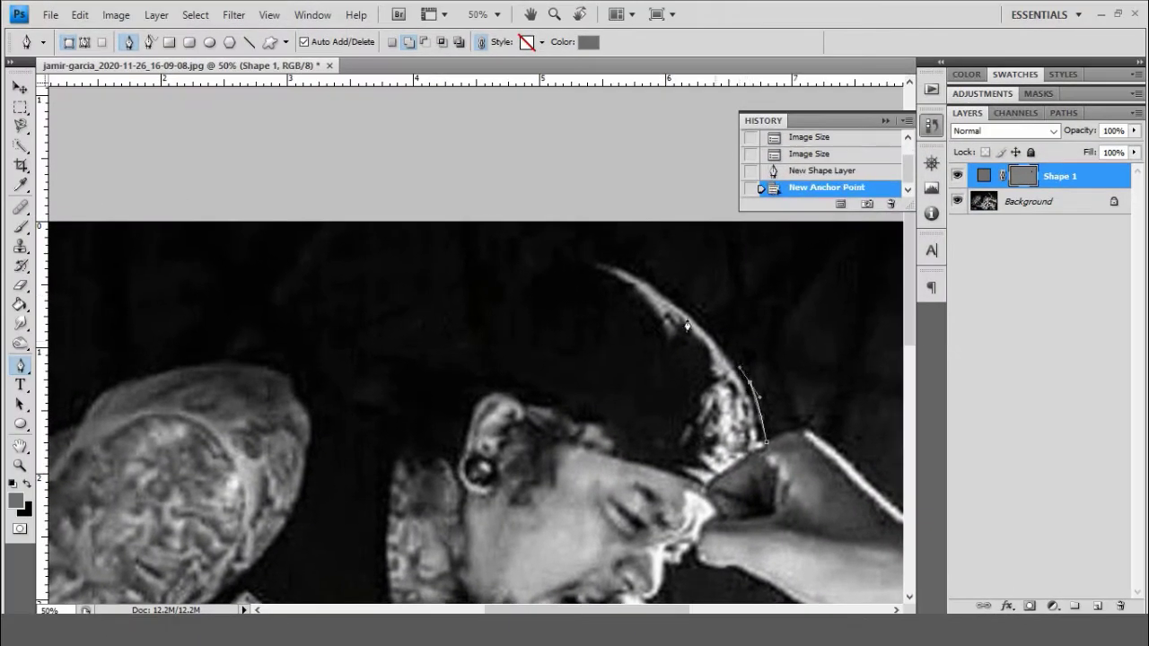
key(ctrl+z)
- Extend Shape 1's outline over the top of the cap to its back
drag(690, 290, 664, 267)
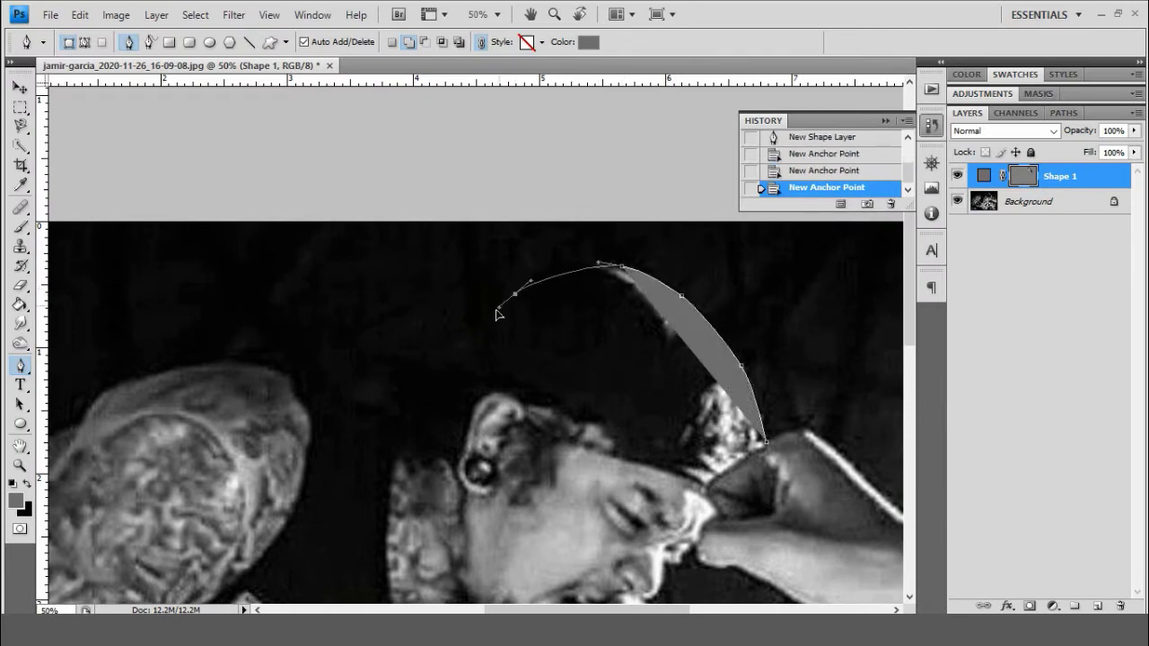
drag(515, 293, 408, 340)
click(386, 344)
scroll(449, 371, down, 2)
scroll(583, 259, down, 1)
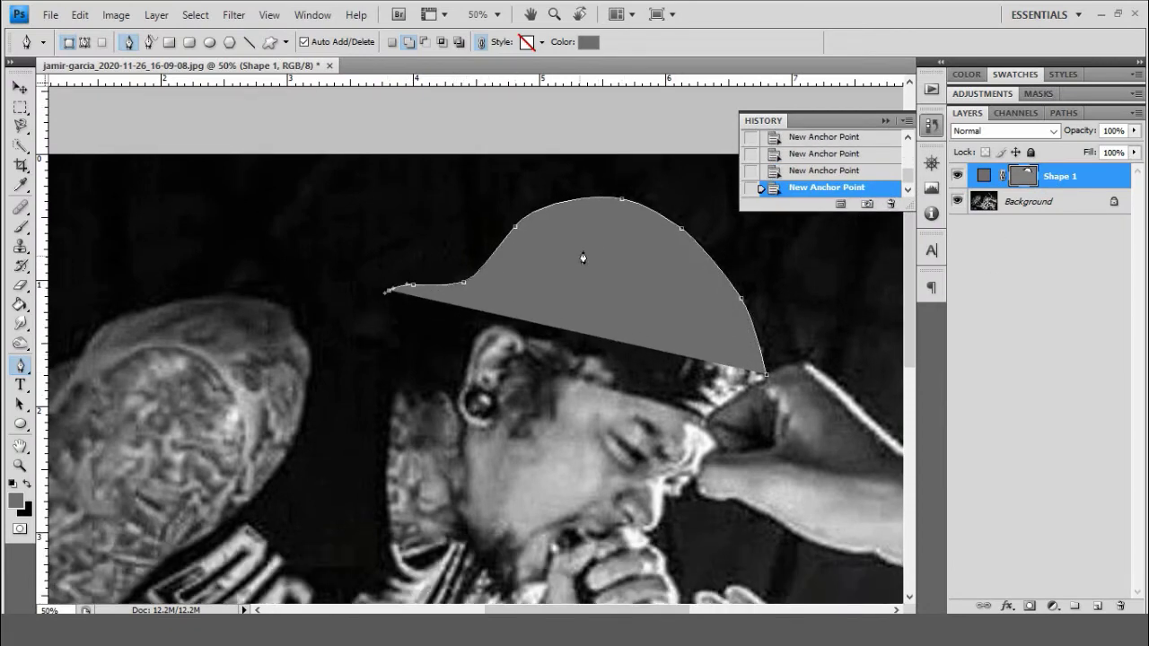
- Duplicate the photo layer with Ctrl+J, move the copy to the top, and reselect Shape 1
click(1022, 203)
key(ctrl+j)
key(ctrl+shift+bracketright)
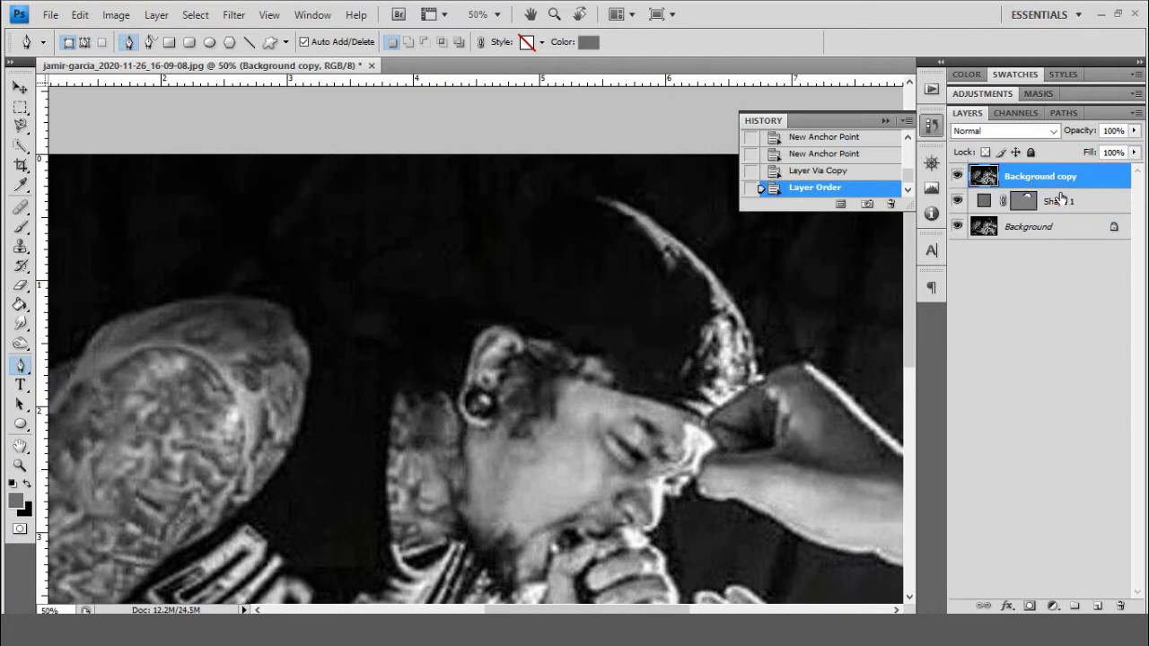
click(1041, 201)
- Resume Shape 1's outline from its open end and trace down the back of the head
click(389, 289)
key(ctrl+plus)
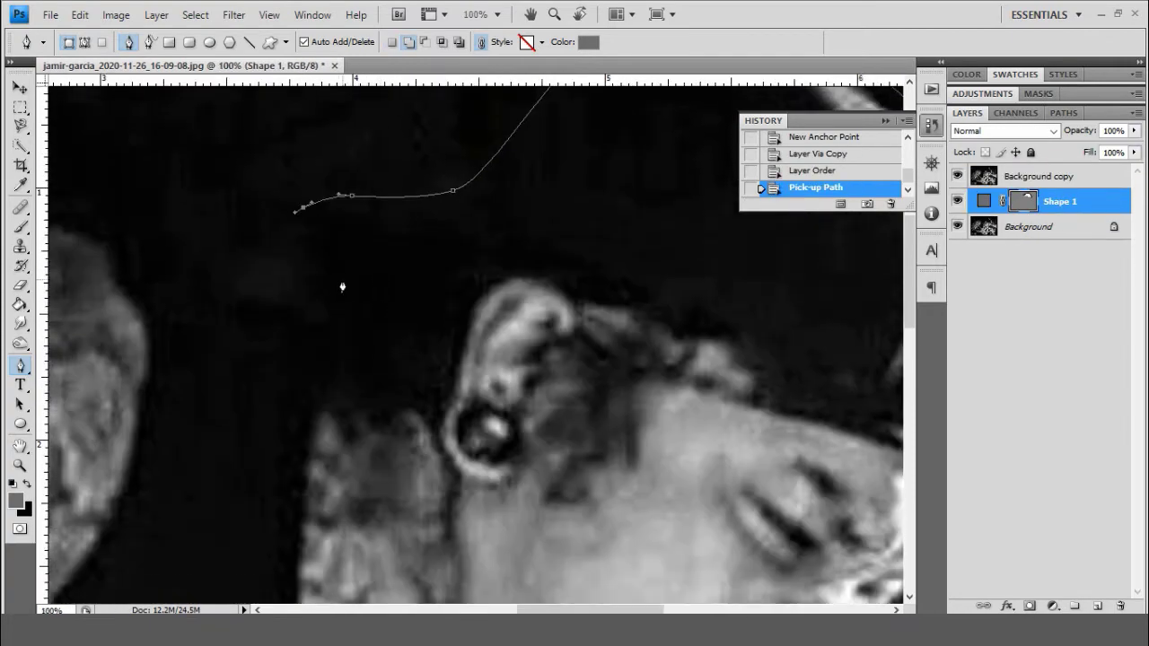
click(290, 258)
click(301, 273)
click(312, 298)
scroll(312, 298, down, 1)
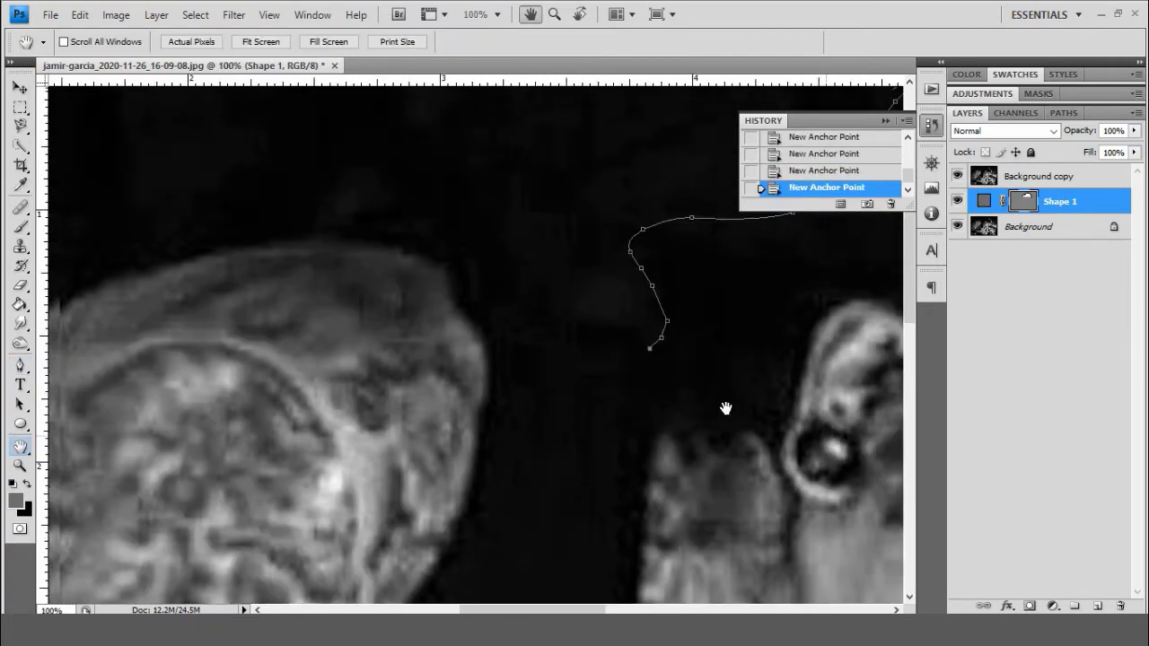
key(h)
key(ctrl+minus)
key(ctrl+minus)
key(ctrl+minus)
key(ctrl+plus)
key(ctrl+plus)
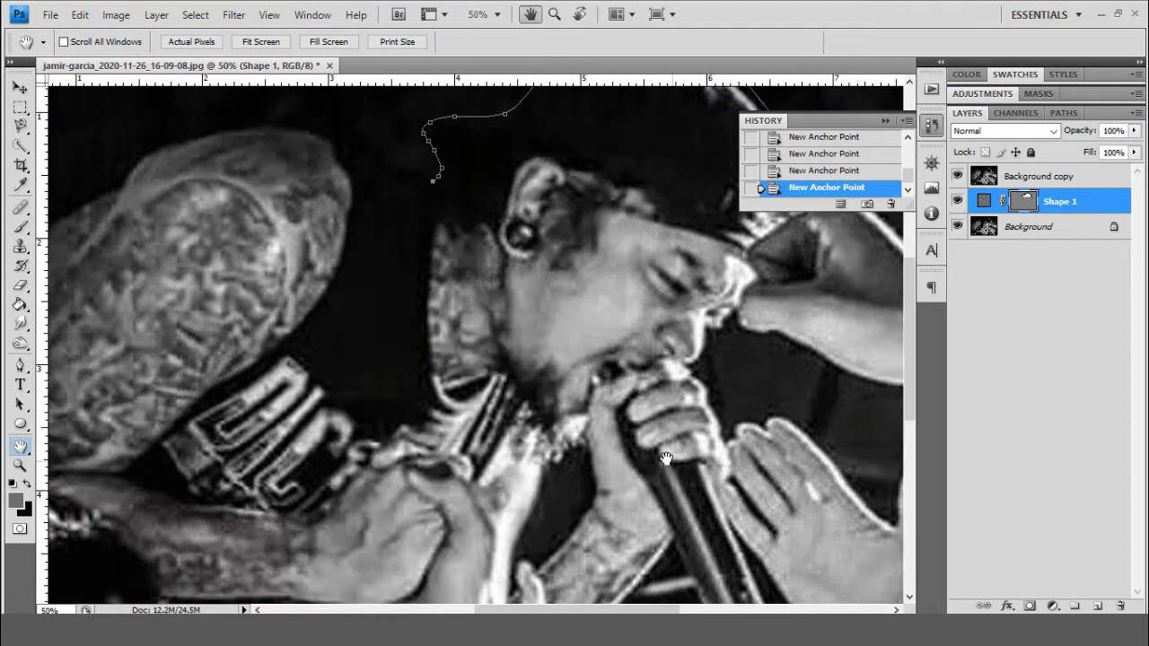
key(ctrl+plus)
key(p)
- Trace the outline along the tattooed arm's upper edge to the elbow
click(672, 422)
click(652, 418)
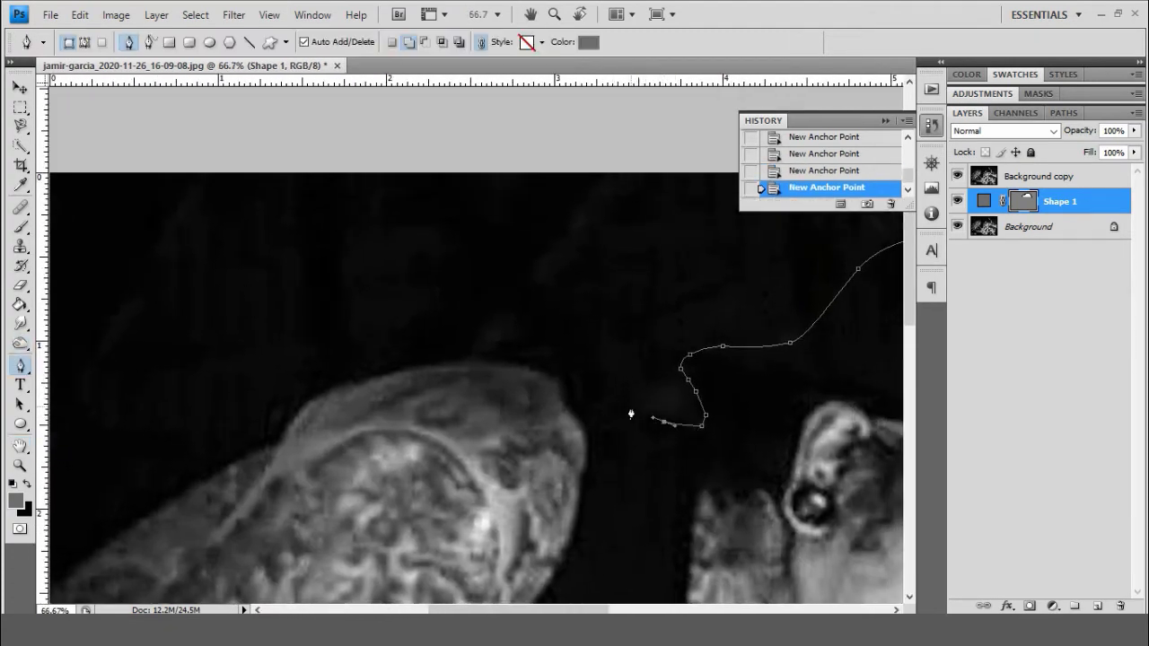
drag(569, 374, 544, 361)
click(338, 384)
drag(338, 385, 597, 288)
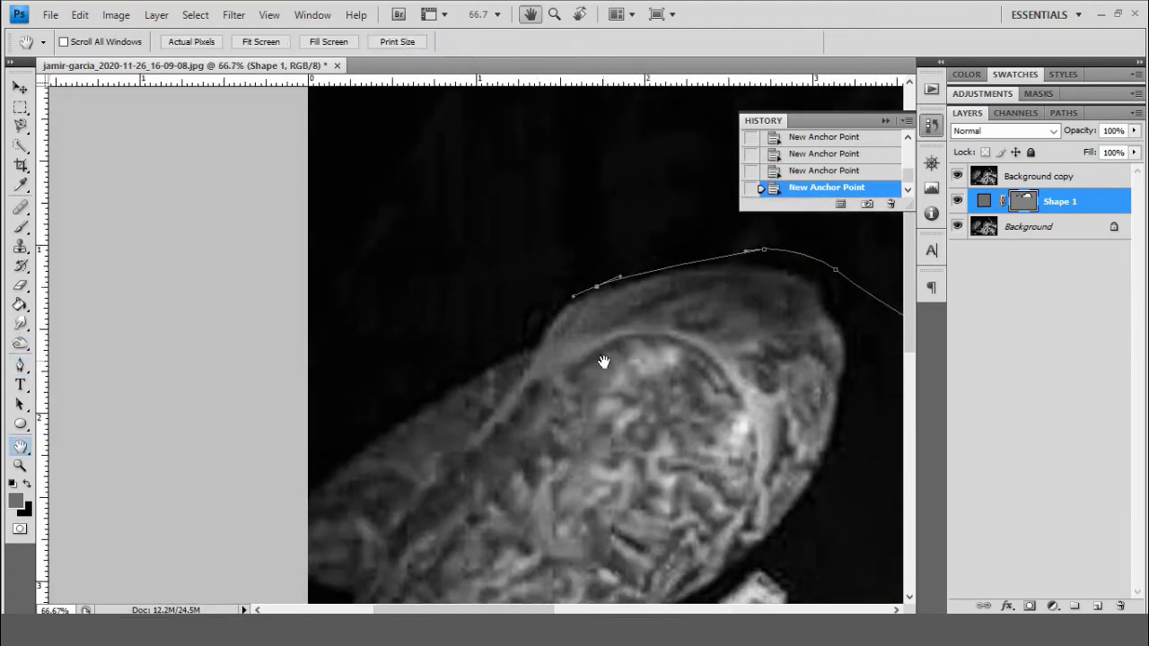
click(546, 323)
click(534, 345)
drag(443, 394, 478, 376)
click(317, 484)
key(ctrl+minus)
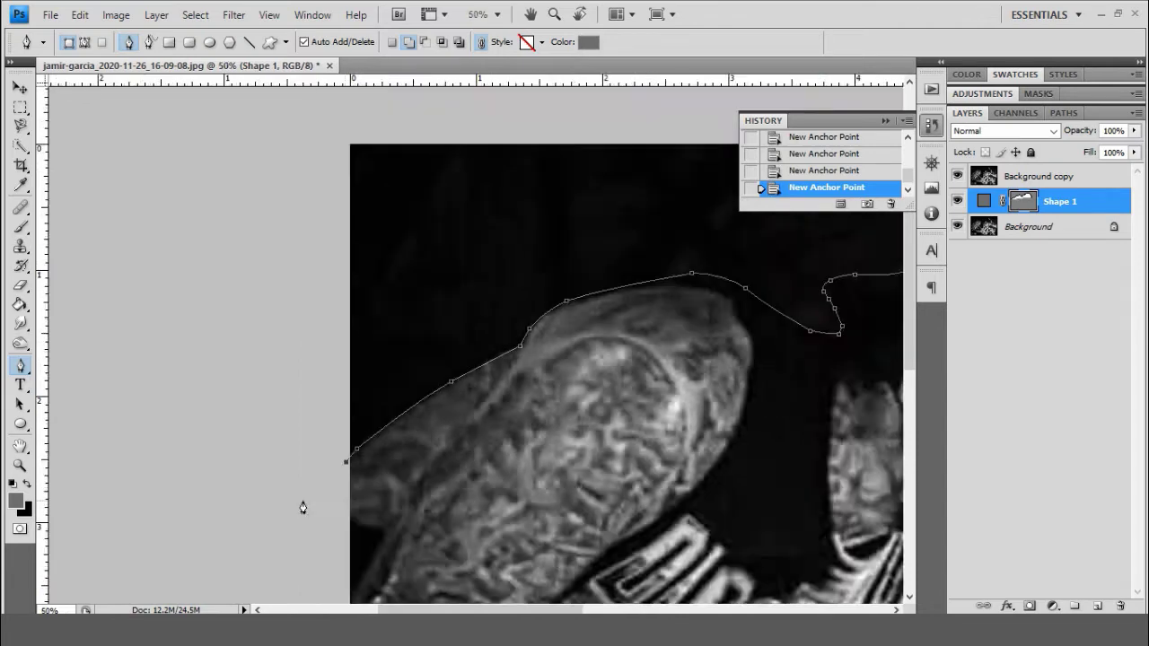
key(ctrl+minus)
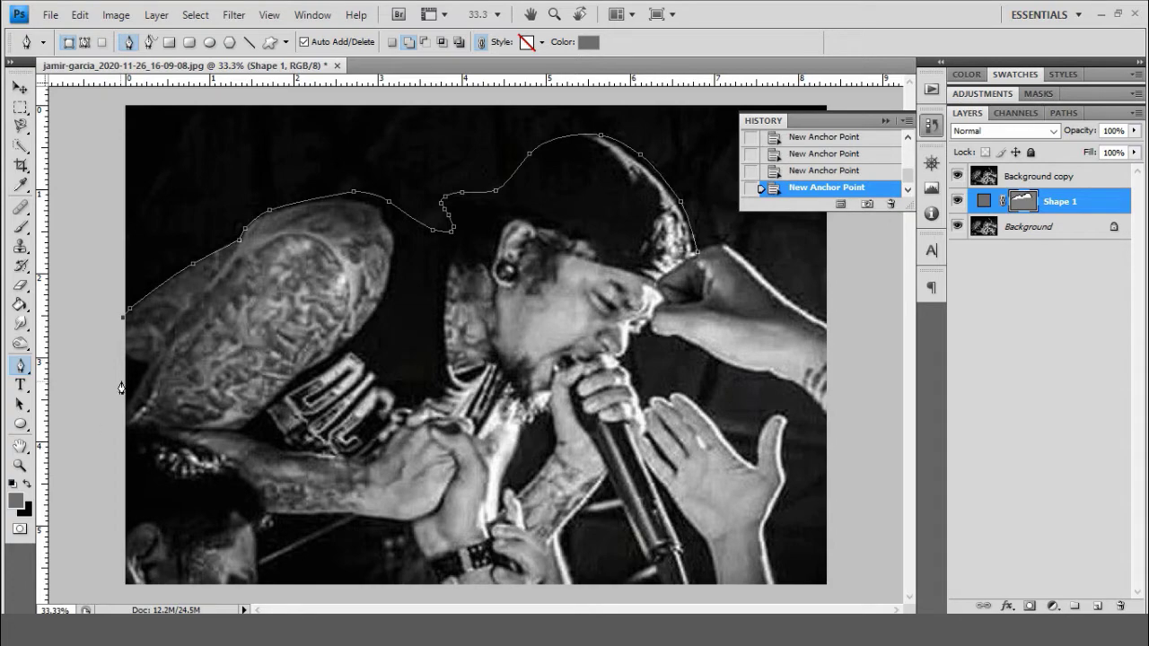
- Add anchors under the tattooed arm and along the forearm toward the fist
key(ctrl+plus)
key(ctrl+plus)
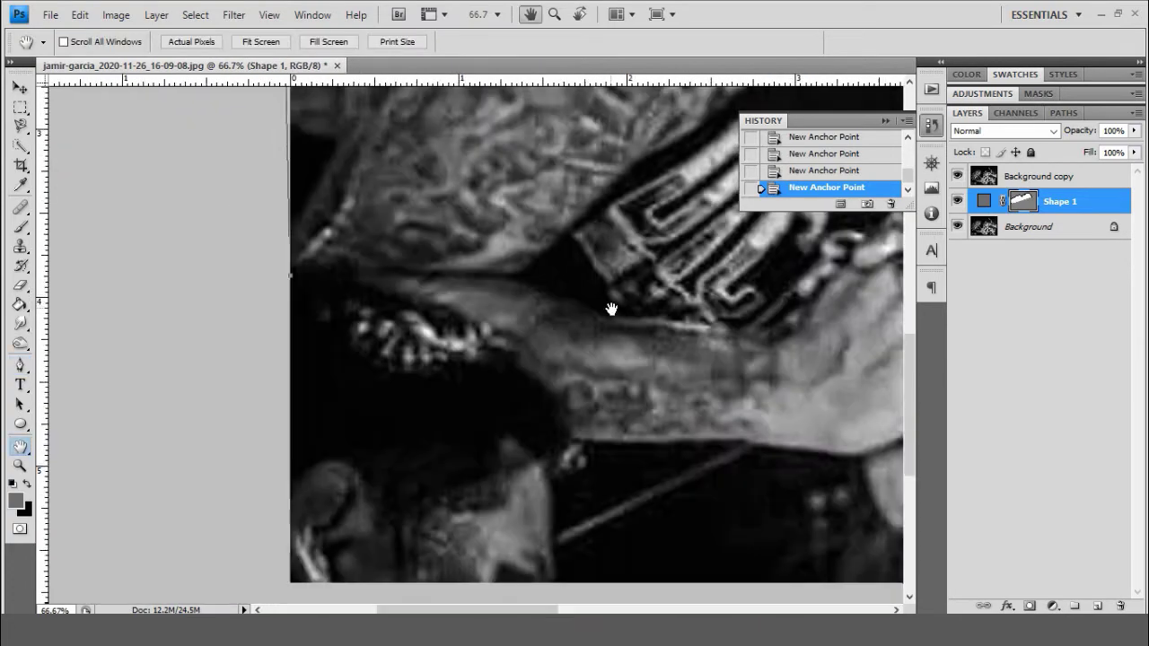
click(378, 287)
click(428, 300)
click(459, 319)
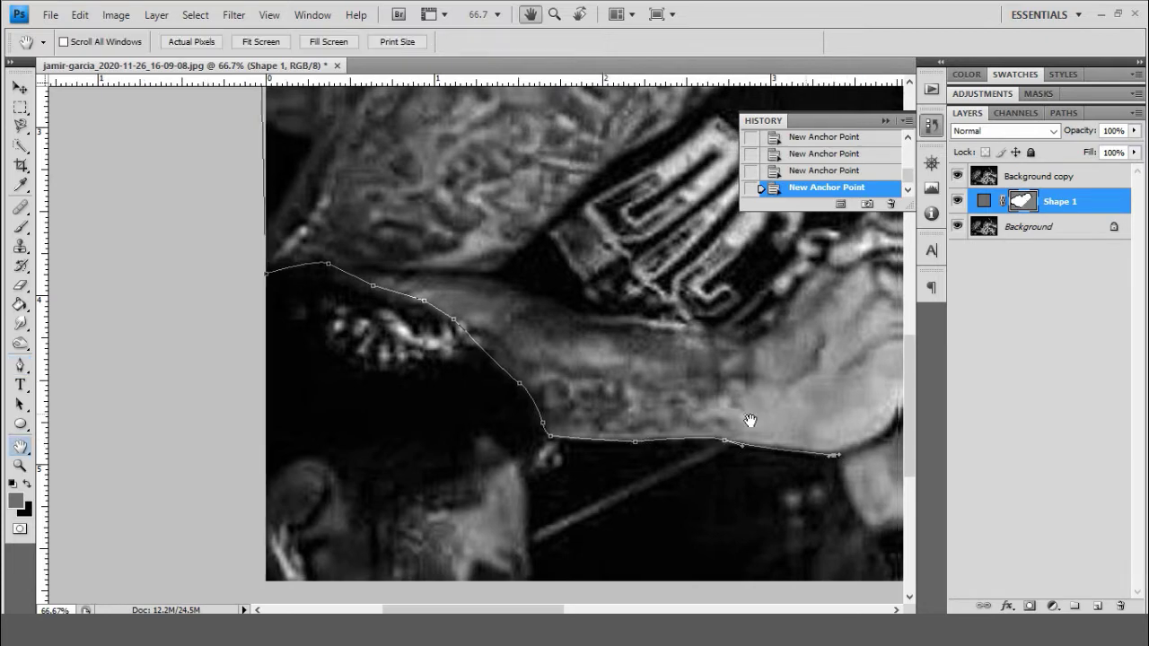
drag(743, 450, 488, 423)
click(585, 428)
- Trace the outline up the hand's edge and around the fingers near the wrist
scroll(593, 482, up, 2)
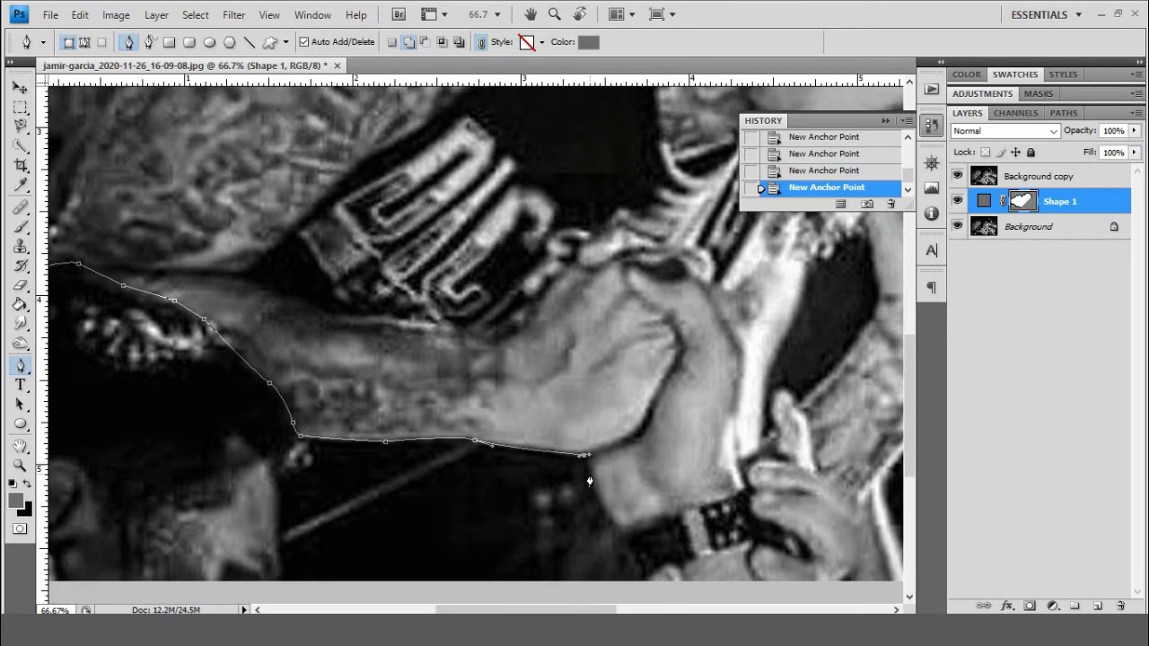
scroll(619, 489, up, 2)
scroll(647, 468, up, 3)
click(665, 464)
click(681, 436)
scroll(681, 440, up, 3)
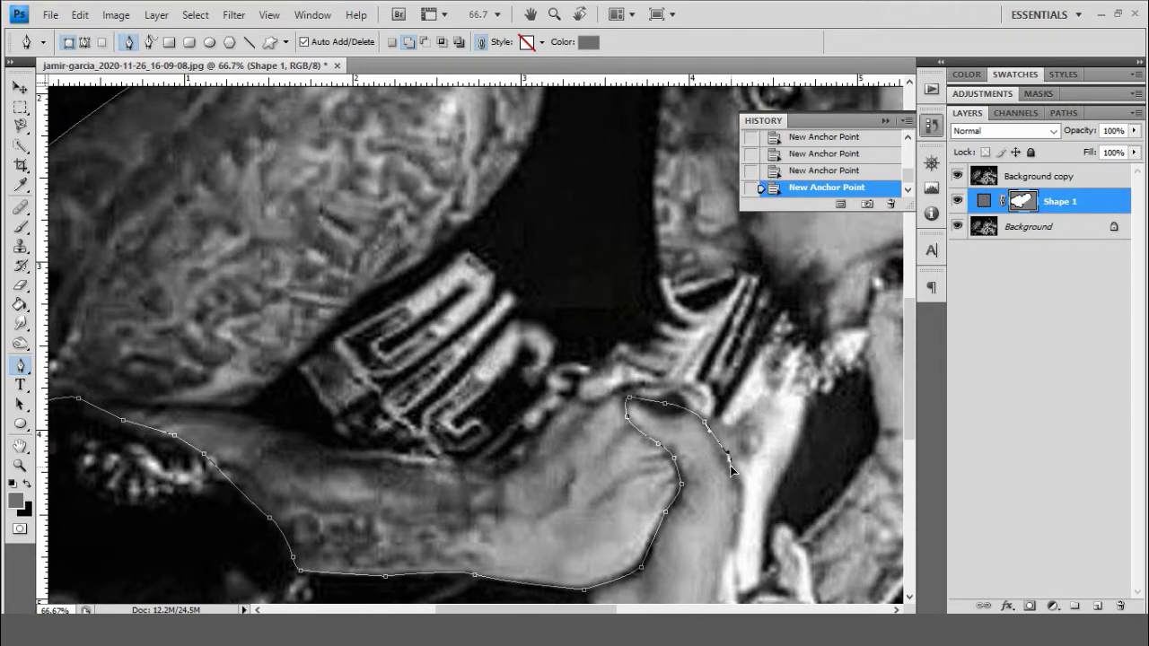
scroll(731, 448, down, 4)
scroll(741, 471, down, 2)
scroll(680, 456, up, 3)
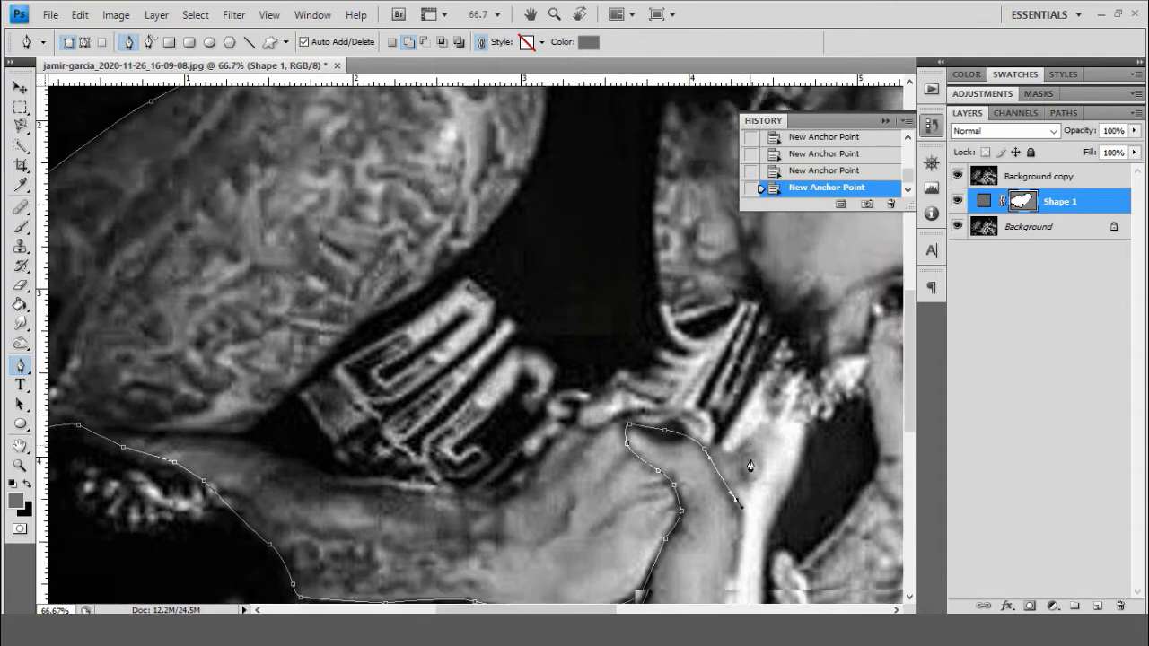
scroll(679, 469, down, 3)
scroll(654, 410, up, 2)
scroll(655, 410, up, 2)
scroll(556, 449, up, 2)
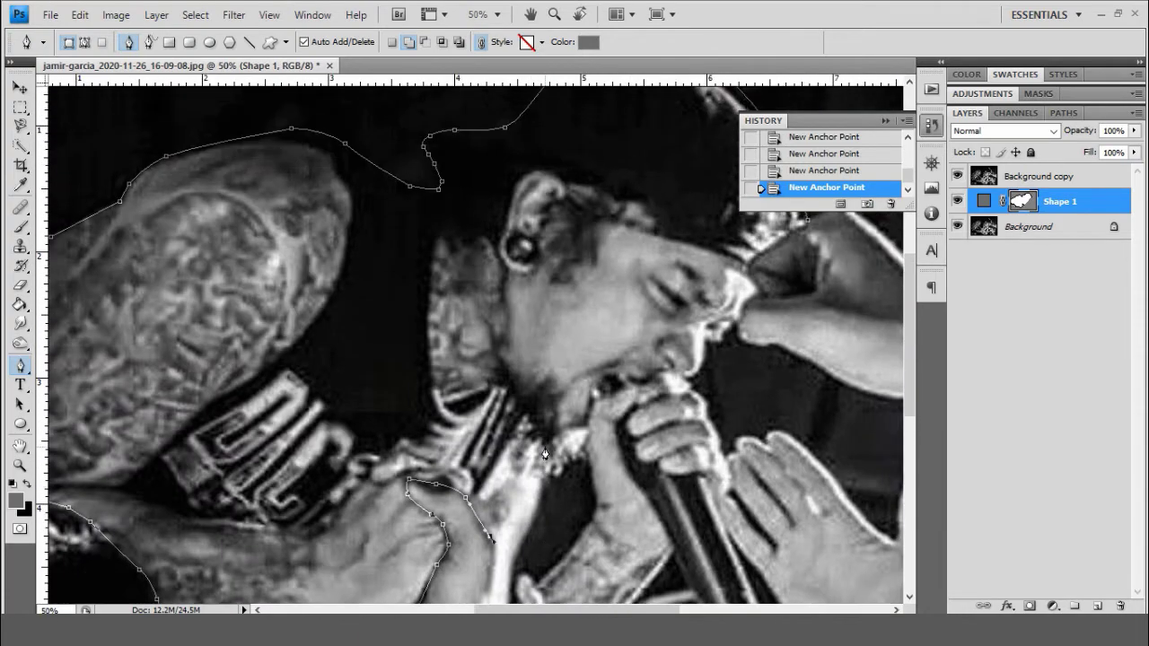
scroll(554, 448, down, 2)
scroll(554, 448, down, 3)
scroll(490, 470, down, 1)
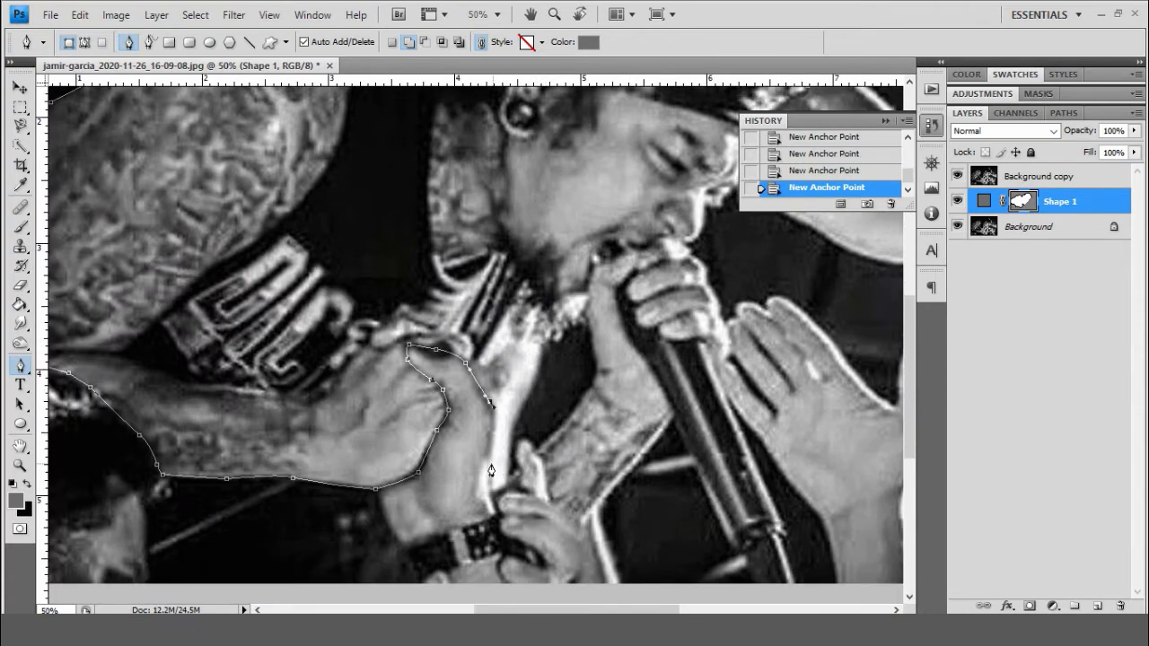
scroll(489, 487, up, 2)
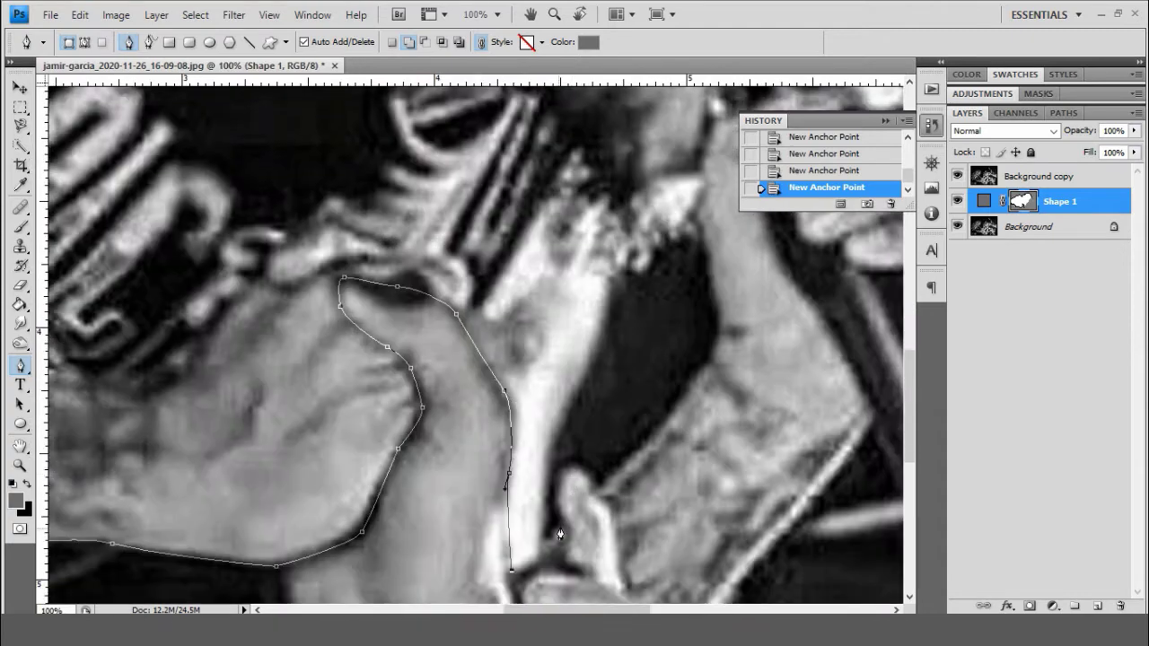
scroll(579, 470, up, 1)
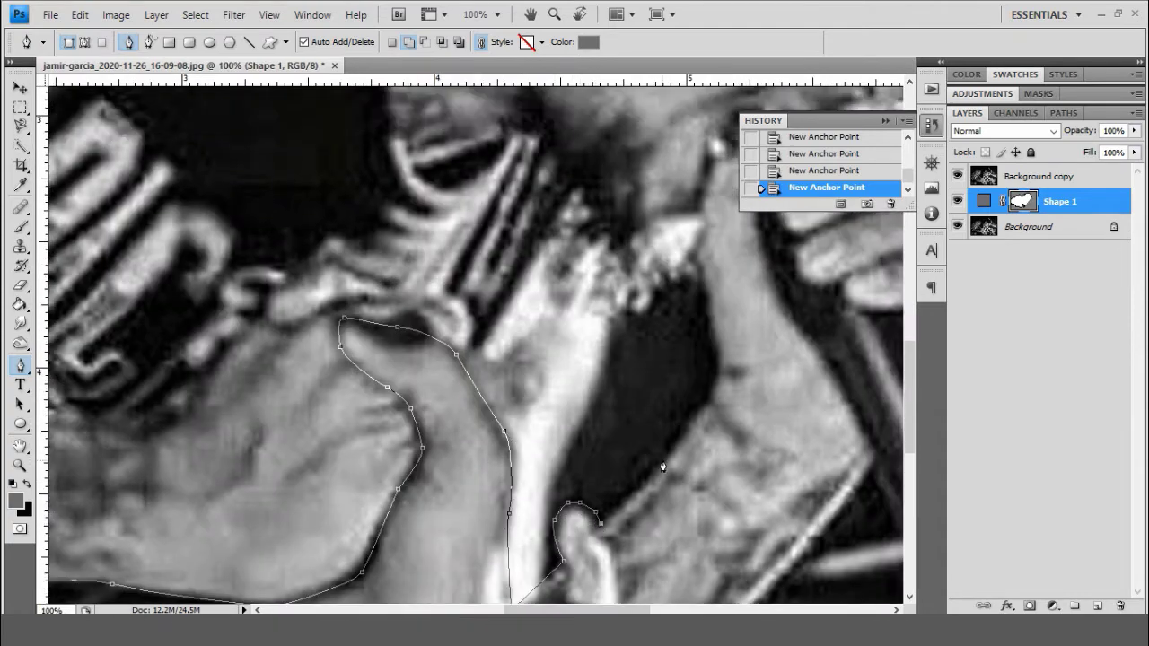
scroll(662, 469, up, 1)
scroll(712, 482, up, 1)
scroll(726, 479, up, 1)
click(699, 456)
- Scroll and pan the view over to the singer's face outline
scroll(700, 458, down, 3)
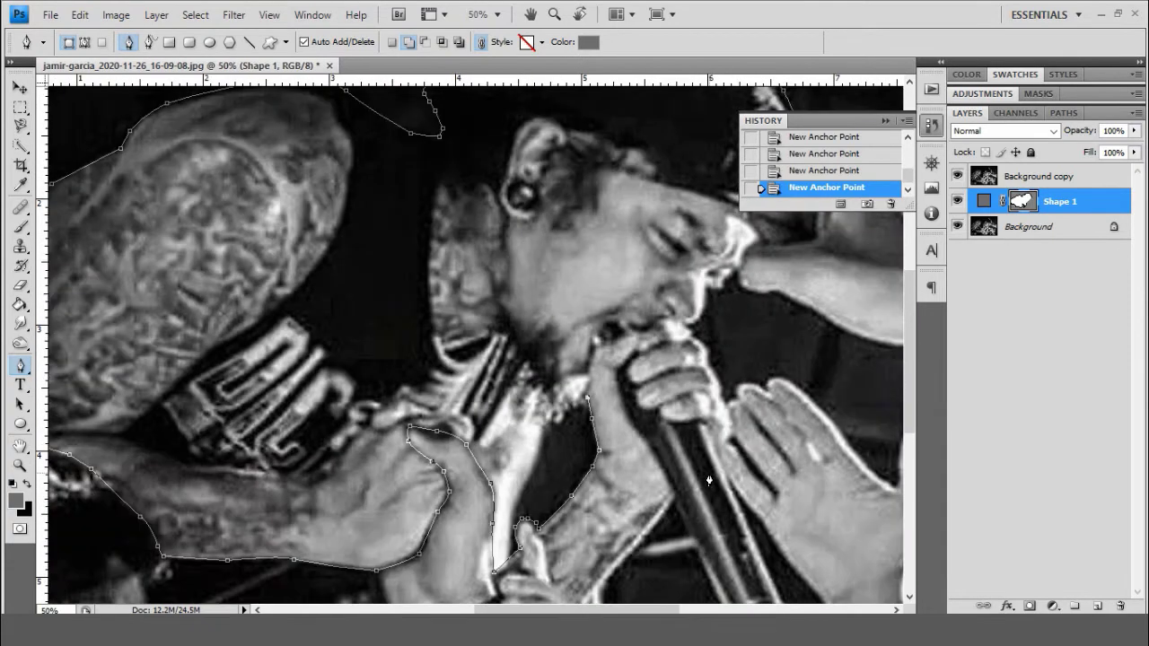
scroll(705, 471, down, 1)
scroll(709, 481, up, 3)
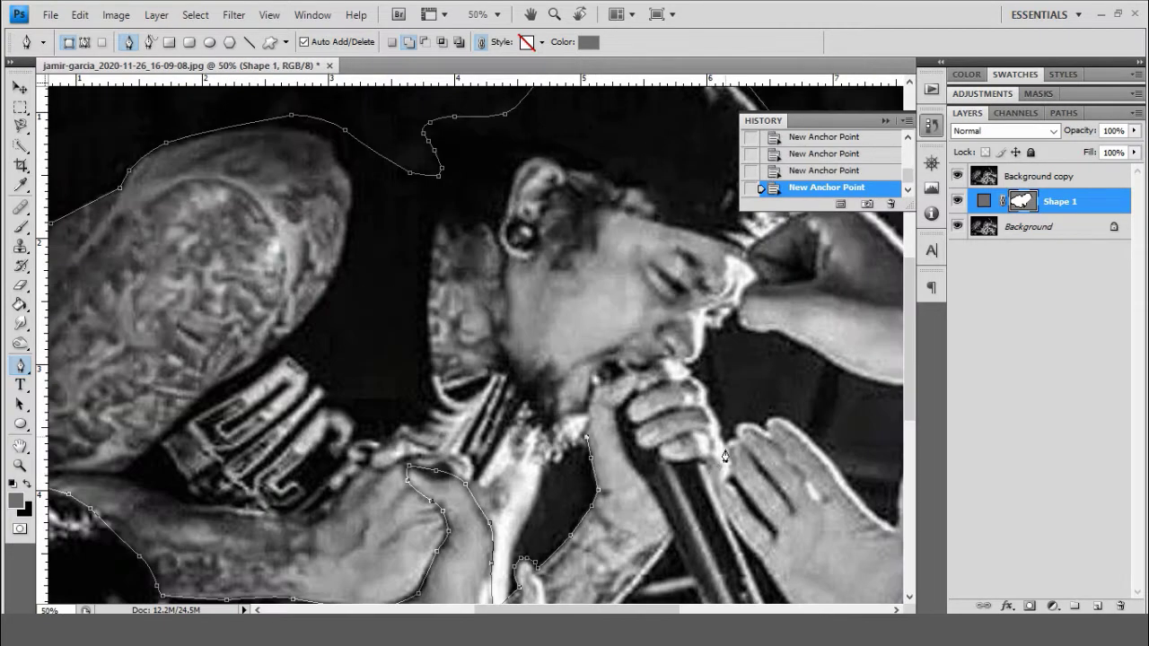
scroll(640, 468, up, 1)
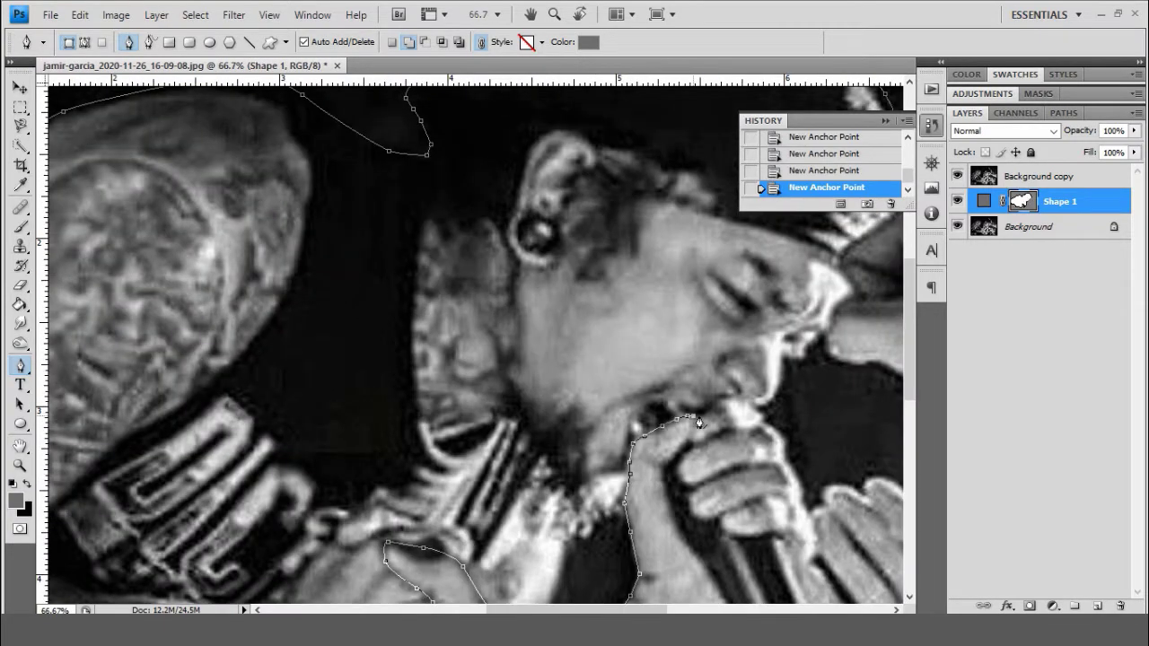
scroll(749, 408, up, 1)
scroll(794, 449, up, 1)
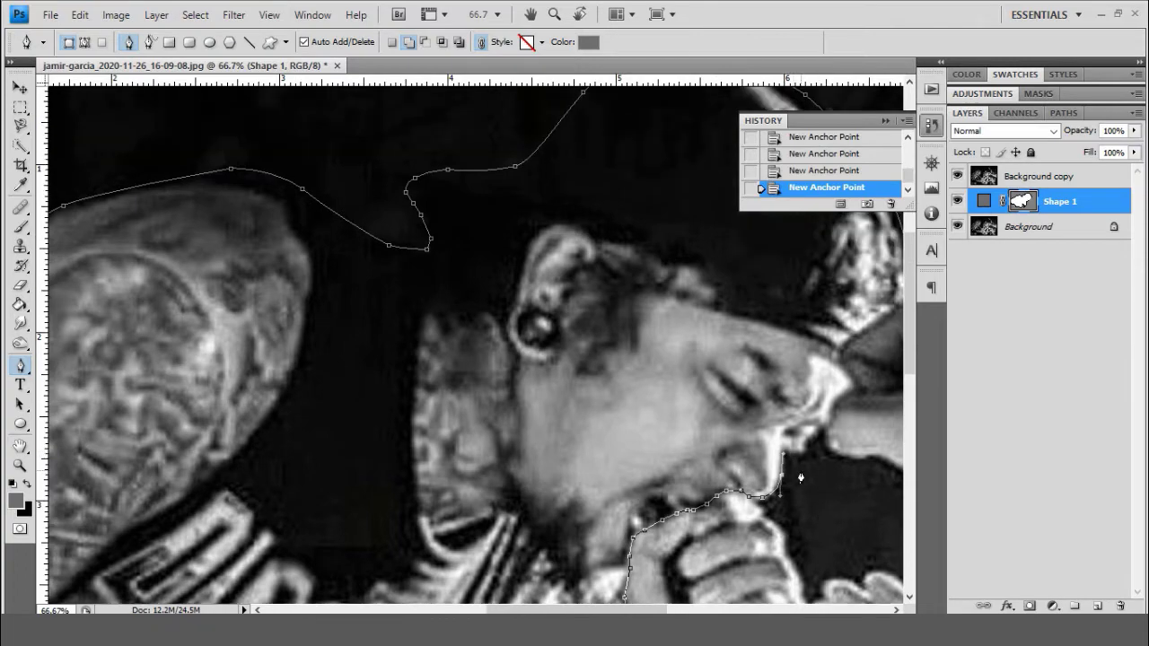
scroll(807, 484, up, 1)
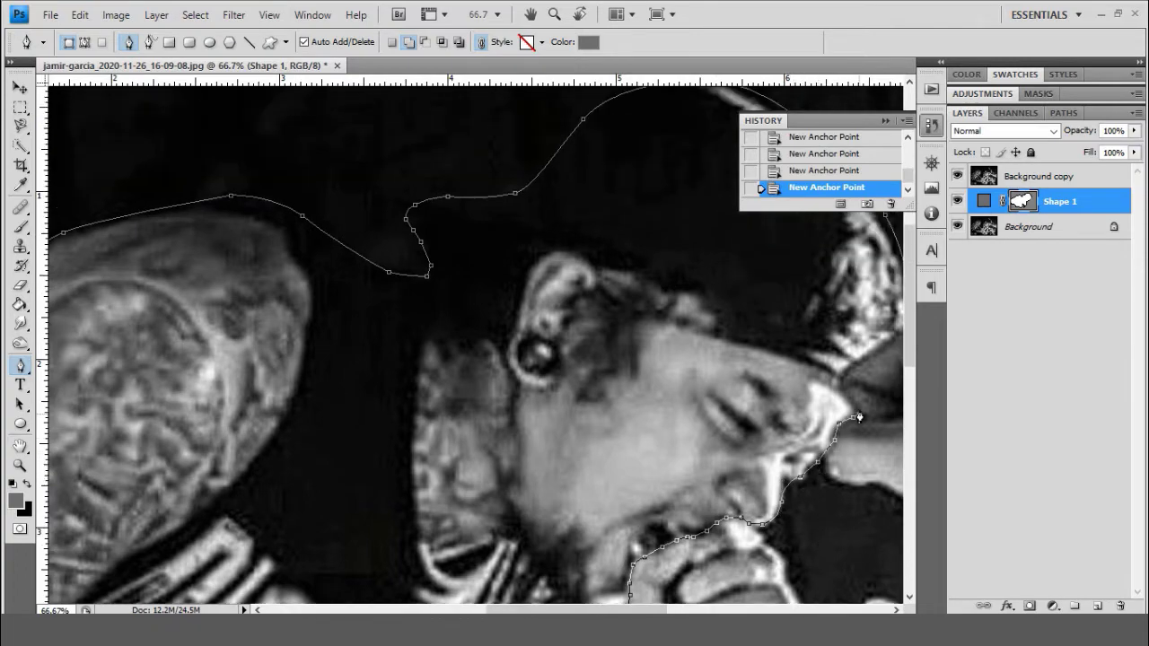
drag(859, 417, 621, 444)
- Close Shape 1's outline, hide the photo copy, and give Shape 1 a lighter grey fill
click(675, 409)
key(ctrl+minus)
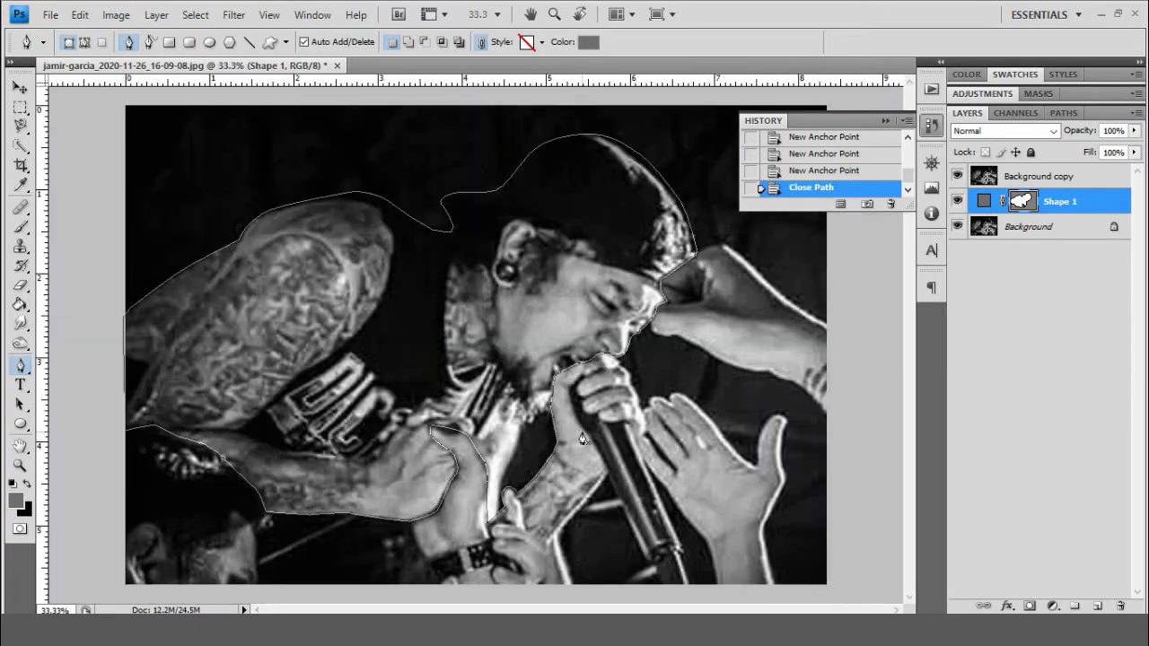
click(957, 176)
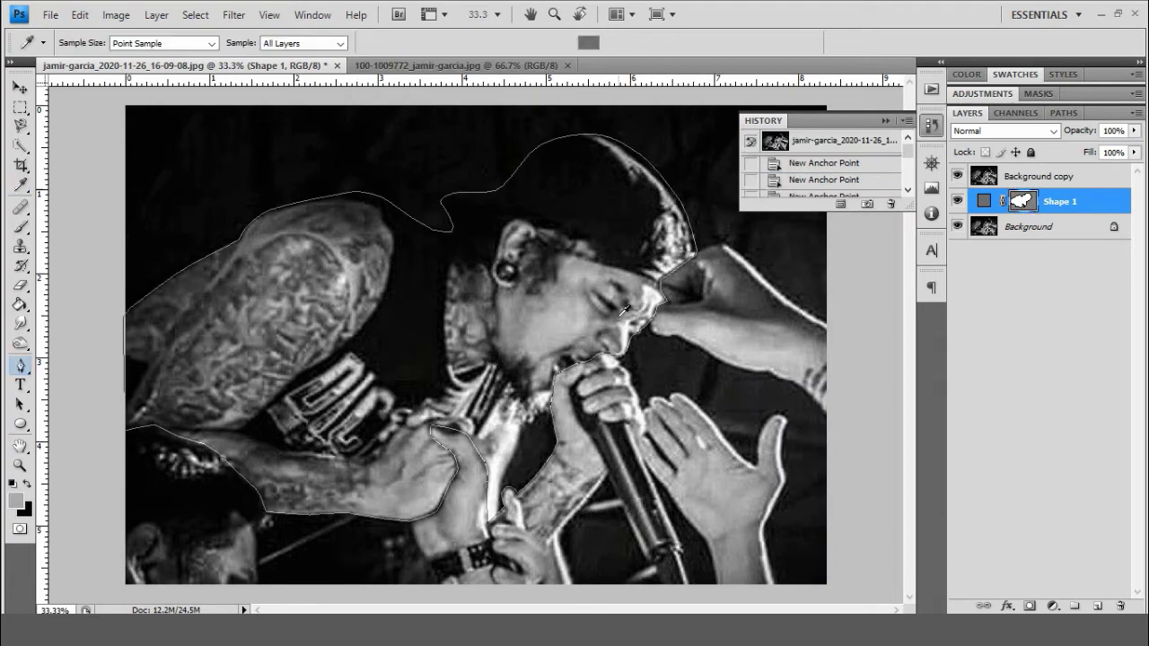
double_click(1024, 204)
click(1129, 167)
click(957, 176)
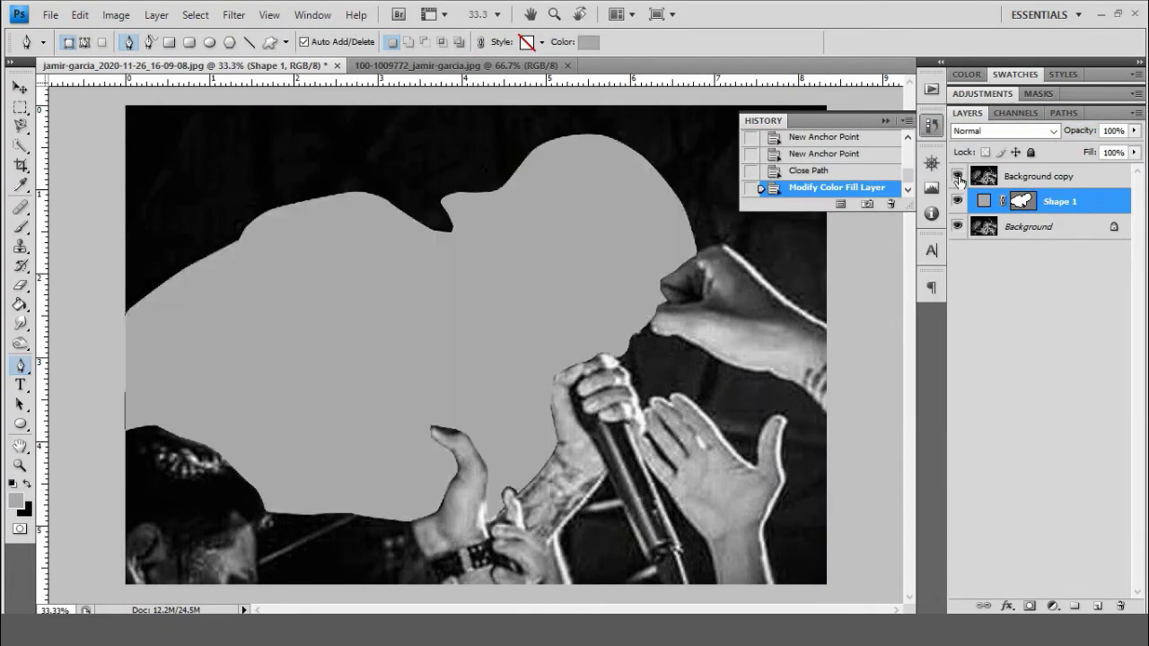
click(956, 176)
- Create a new layer named Cap and trace curved anchors up and over the cap
key(ctrl+plus)
key(ctrl+shift+n)
key(Return)
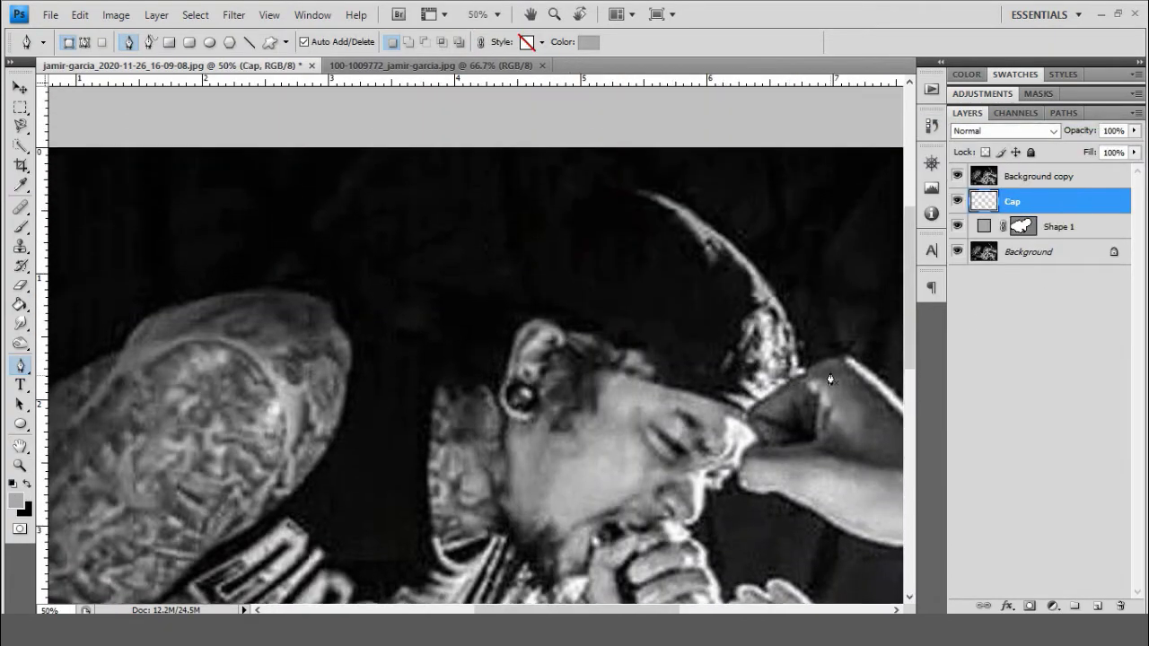
key(ctrl+plus)
drag(804, 321, 797, 299)
scroll(797, 299, up, 1)
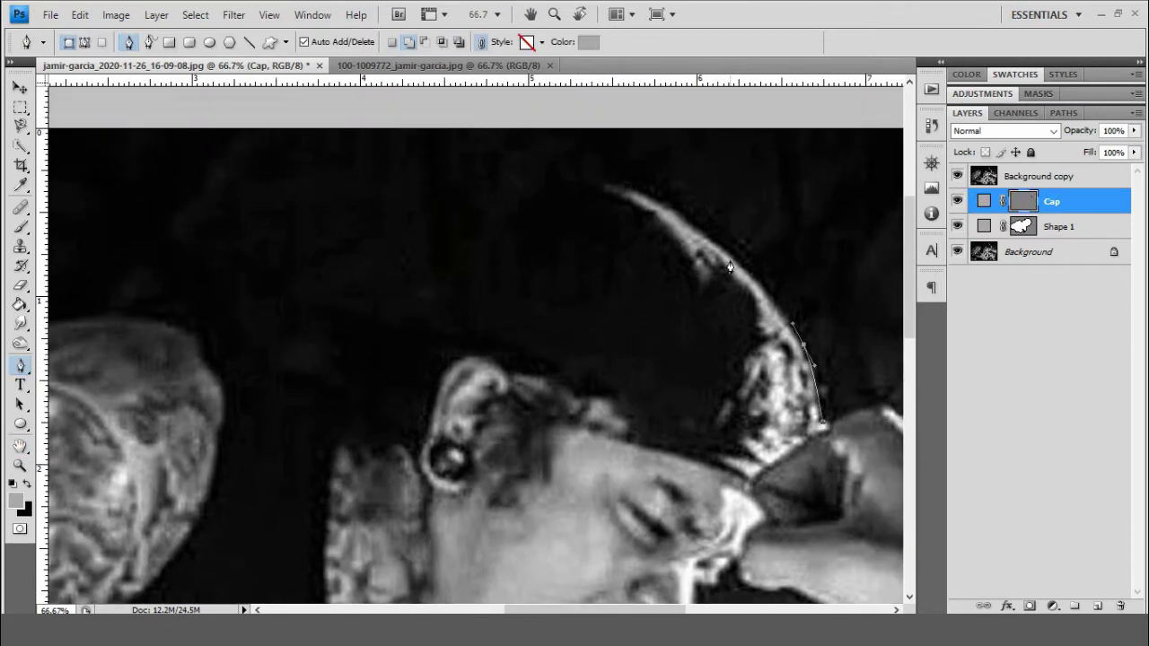
drag(730, 267, 715, 253)
drag(635, 204, 609, 196)
drag(534, 212, 468, 282)
- Trace the cap outline around the brim and close the path
click(449, 313)
click(294, 314)
click(413, 347)
drag(491, 350, 557, 379)
scroll(554, 377, down, 1)
scroll(561, 359, down, 1)
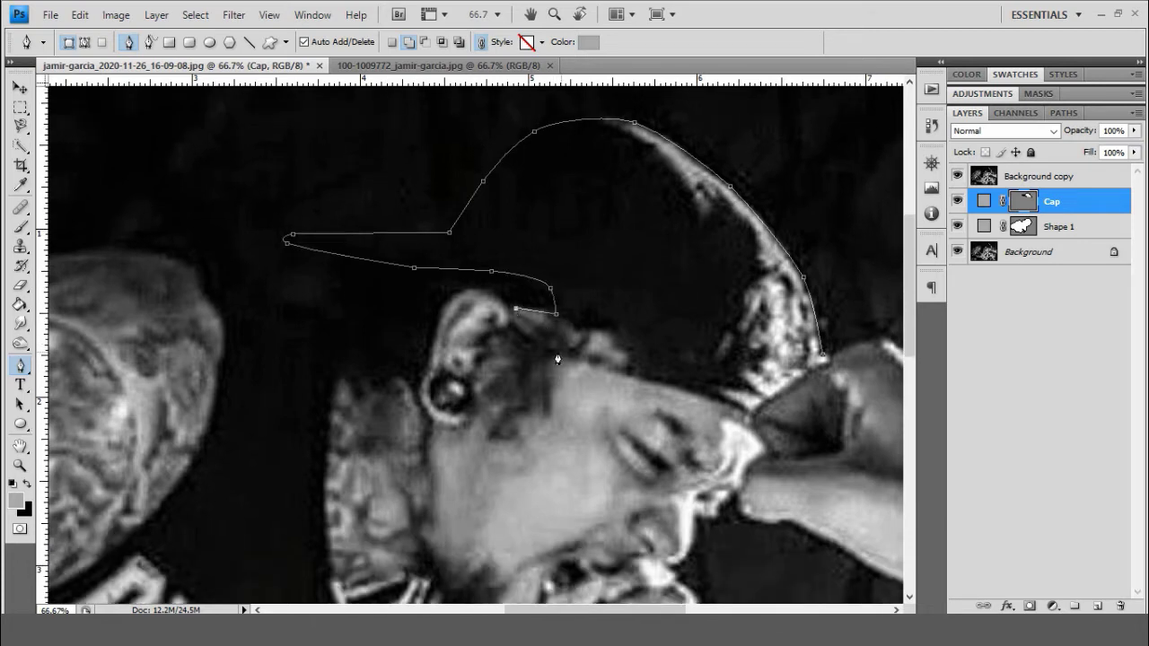
click(822, 357)
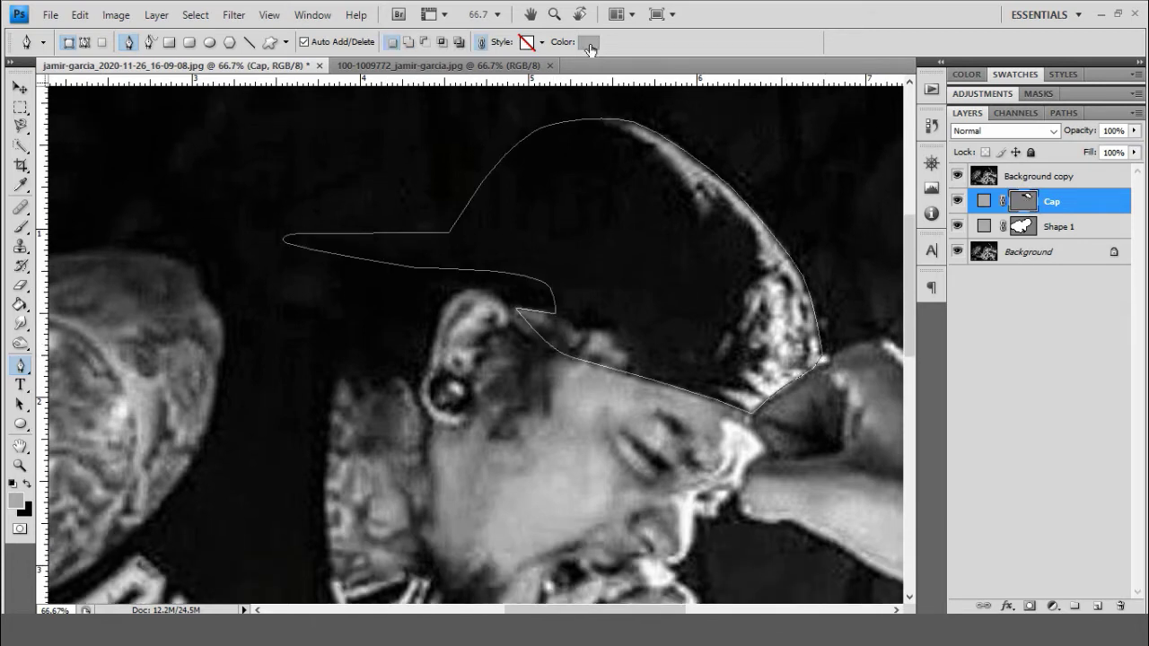
- Fill the Cap shape black and create a new layer named Face
click(588, 42)
click(958, 176)
scroll(1005, 203, down, 3)
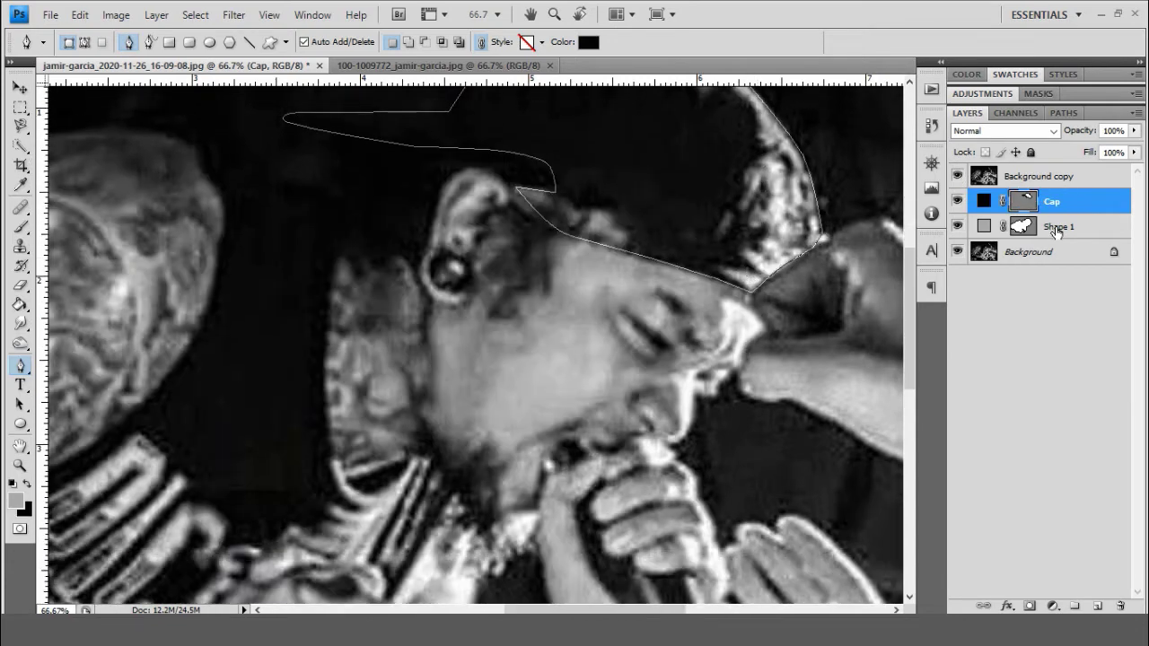
key(ctrl+shift+n)
text(Face)
key(Return)
scroll(467, 346, up, 1)
- Start the Face outline at the ear top and trace down the back of the neck at 100% zoom
click(468, 209)
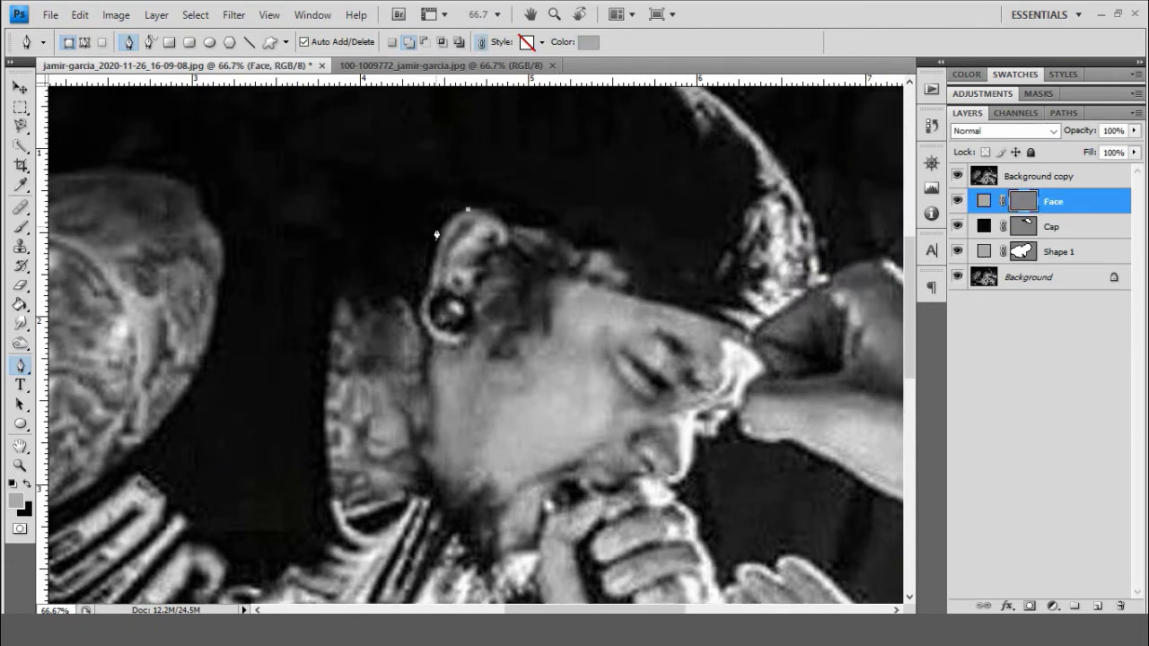
click(426, 342)
scroll(427, 342, down, 1)
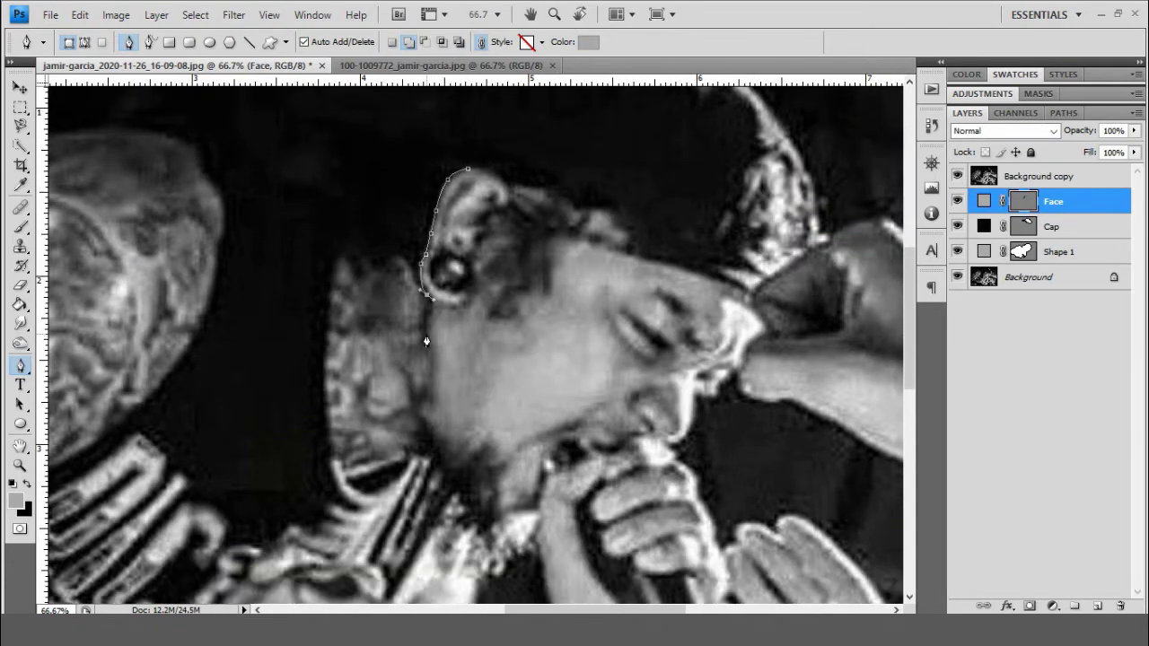
click(430, 384)
scroll(430, 383, down, 1)
key(ctrl+plus)
drag(444, 455, 478, 424)
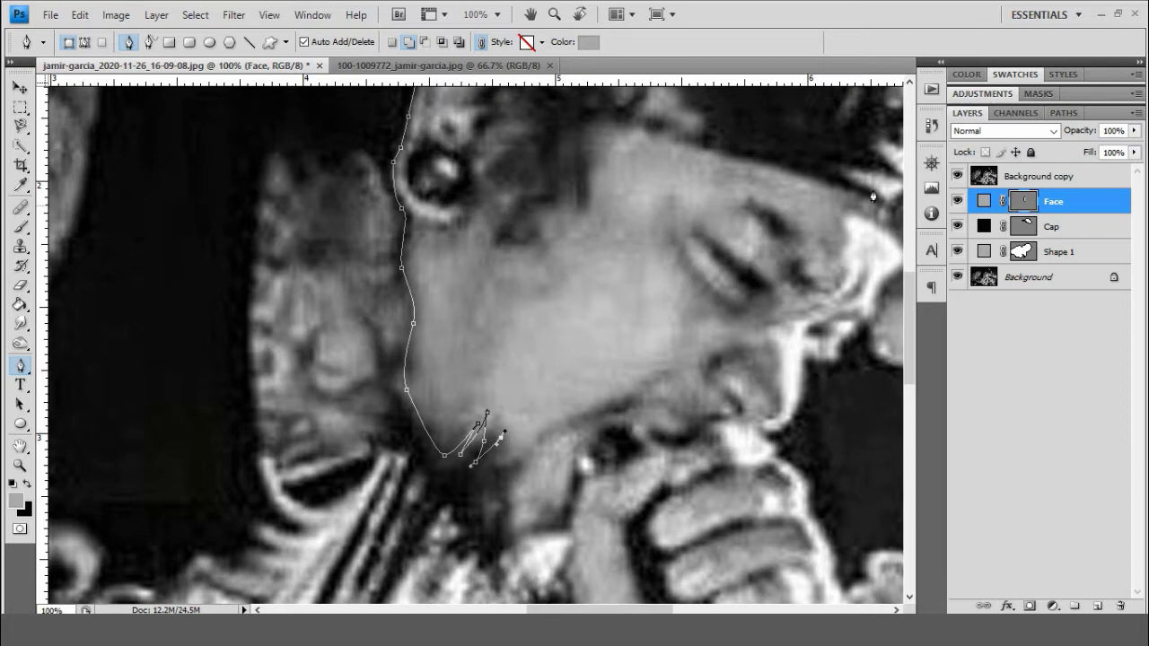
alt+click(484, 440)
drag(513, 456, 519, 455)
- Curve the Face outline under the chin and along the fingers toward the nose
click(492, 490)
scroll(492, 487, down, 1)
scroll(494, 475, down, 1)
scroll(498, 465, down, 1)
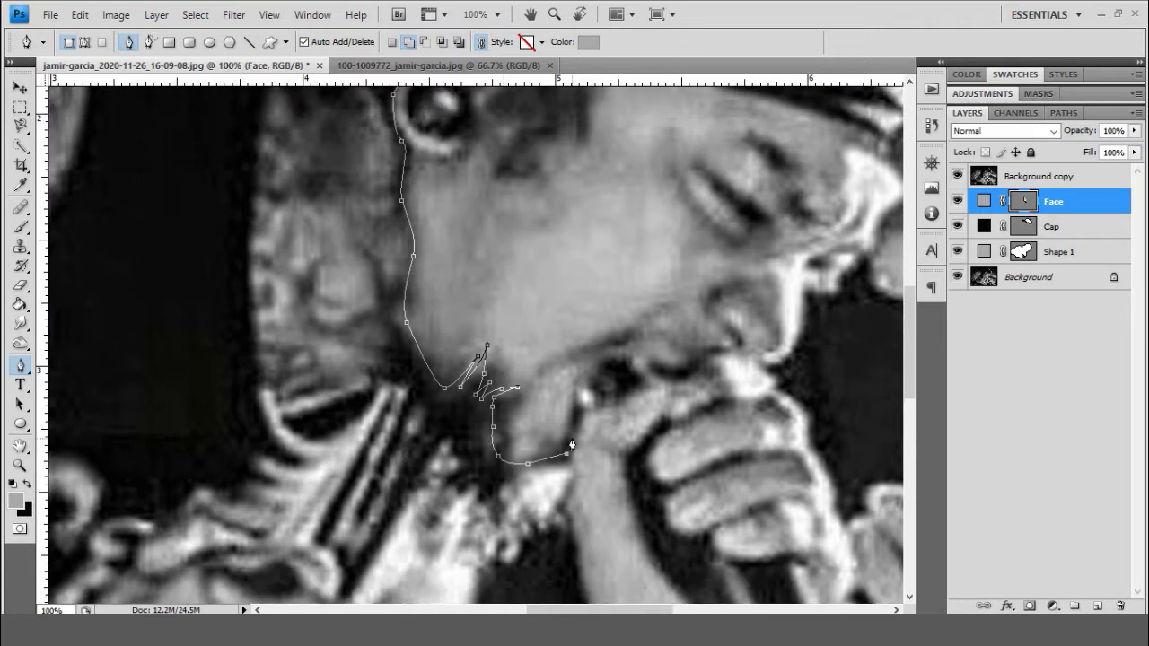
drag(572, 432, 581, 416)
scroll(619, 476, up, 2)
drag(761, 411, 770, 415)
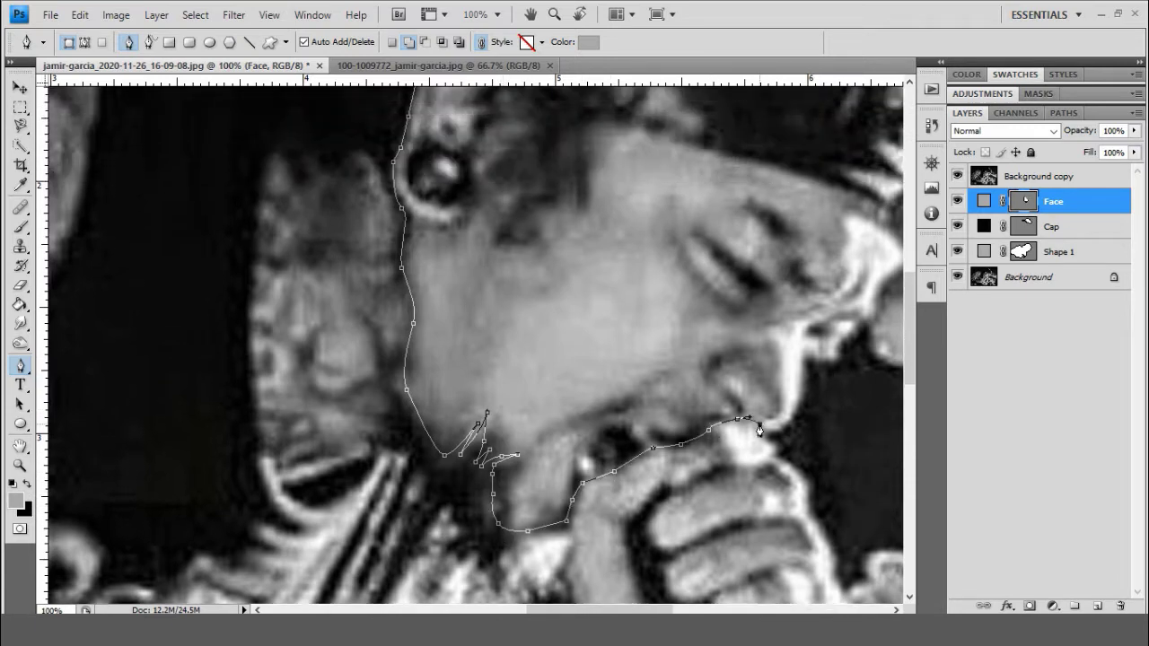
scroll(799, 457, up, 2)
scroll(804, 456, up, 1)
scroll(629, 462, right, 5)
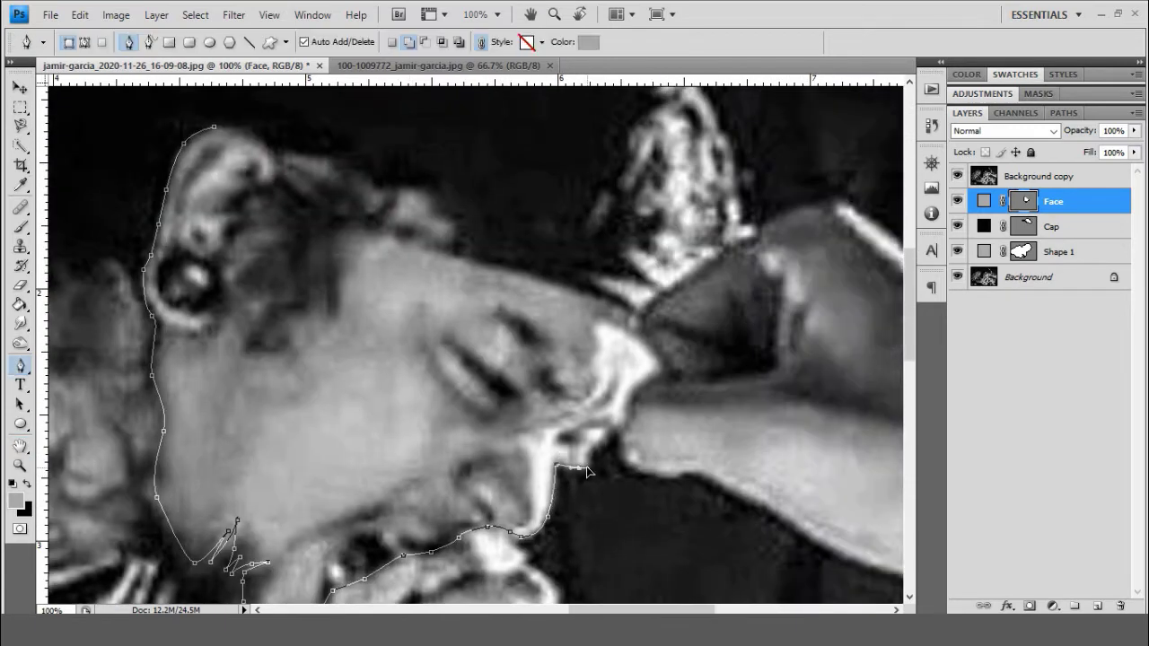
- Continue the Face outline up the cheek, past the fan's hand, and along the forehead
click(583, 467)
scroll(615, 475, up, 1)
scroll(628, 467, up, 2)
click(634, 468)
click(644, 413)
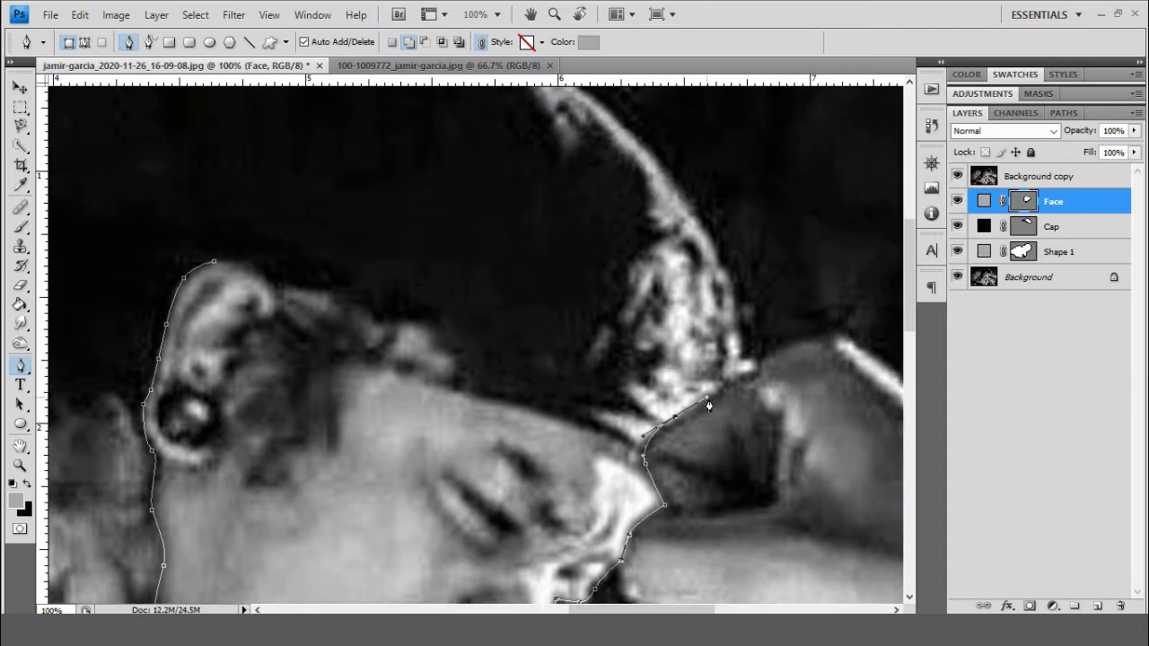
scroll(711, 413, up, 3)
click(594, 453)
click(457, 417)
scroll(431, 395, down, 1)
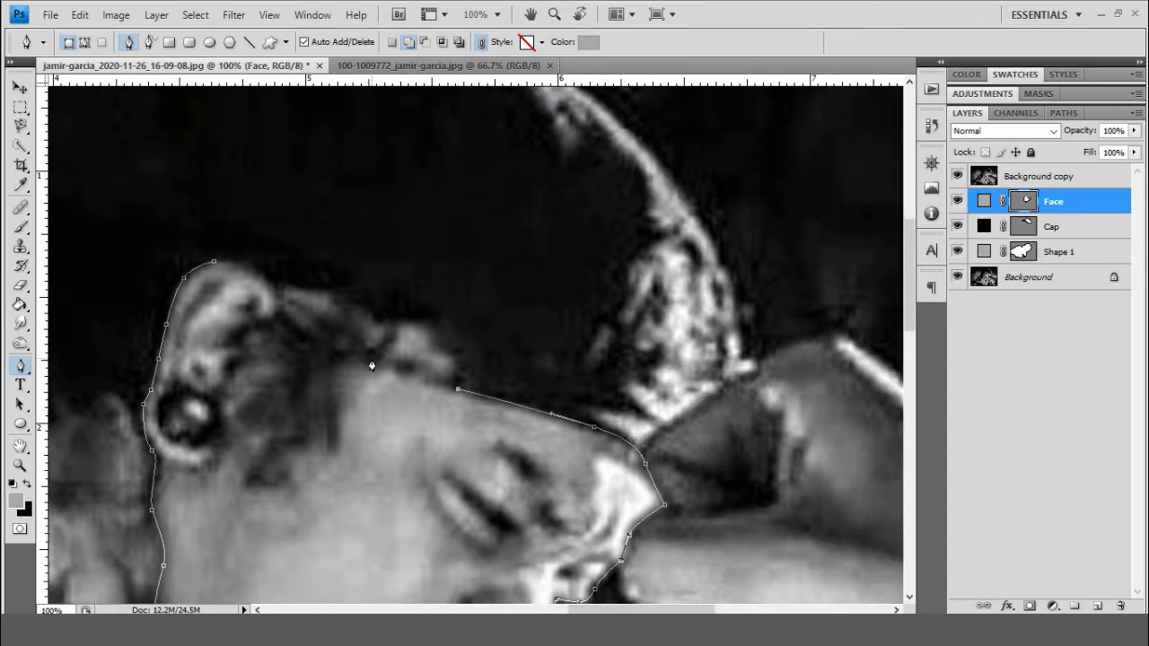
scroll(395, 350, down, 1)
- Trace the hairline and sideburn up around the ear and close the Face outline
click(382, 330)
drag(338, 418, 317, 357)
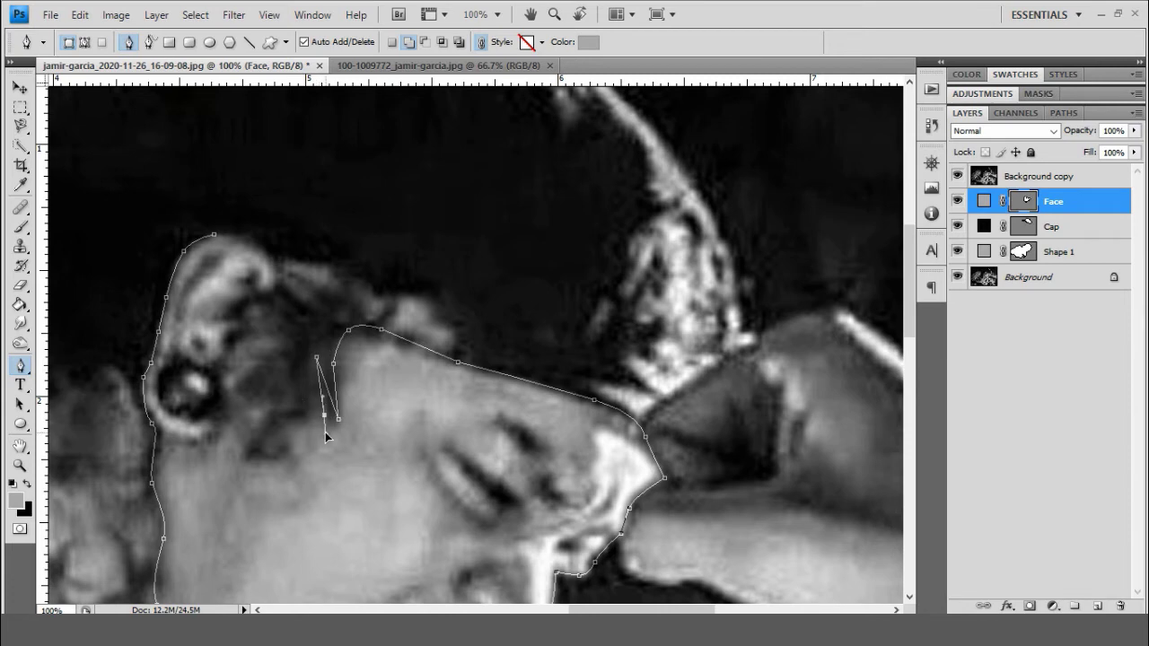
drag(328, 437, 313, 439)
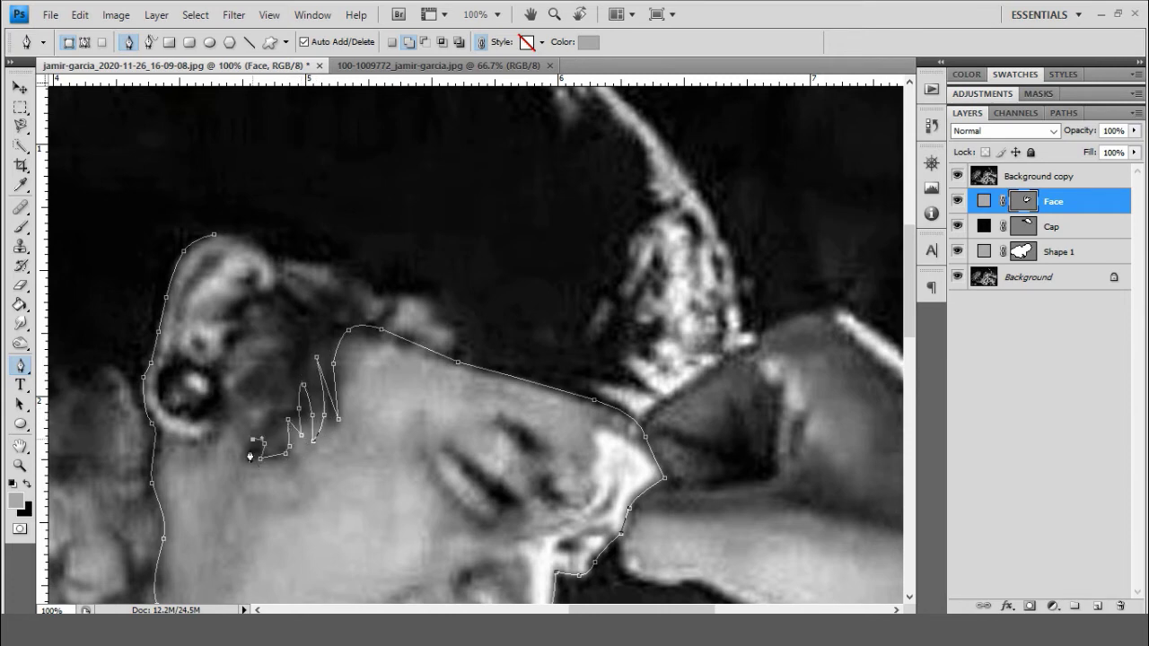
scroll(226, 451, up, 2)
click(224, 438)
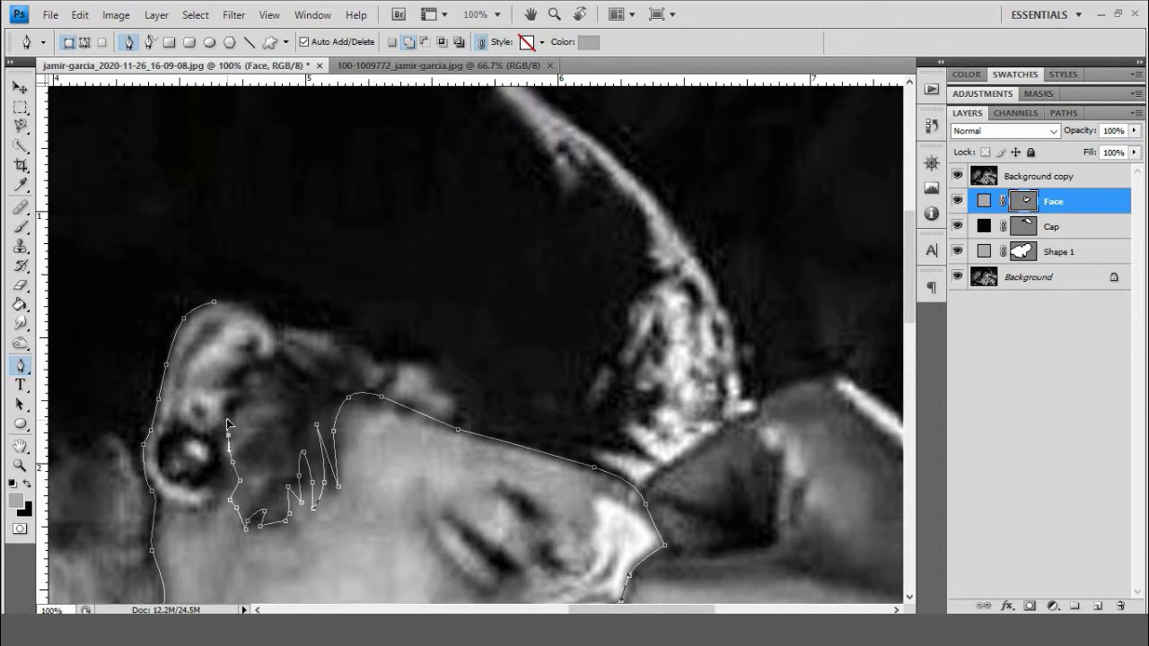
scroll(227, 418, up, 2)
scroll(242, 404, up, 1)
click(265, 404)
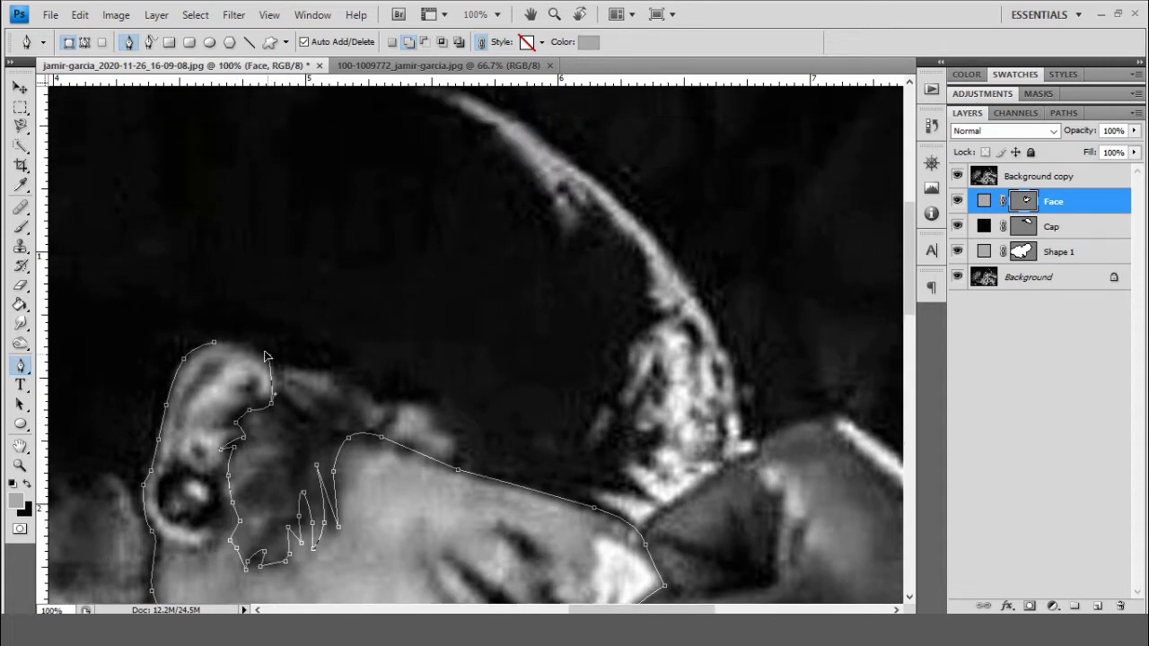
click(266, 356)
scroll(501, 350, down, 8)
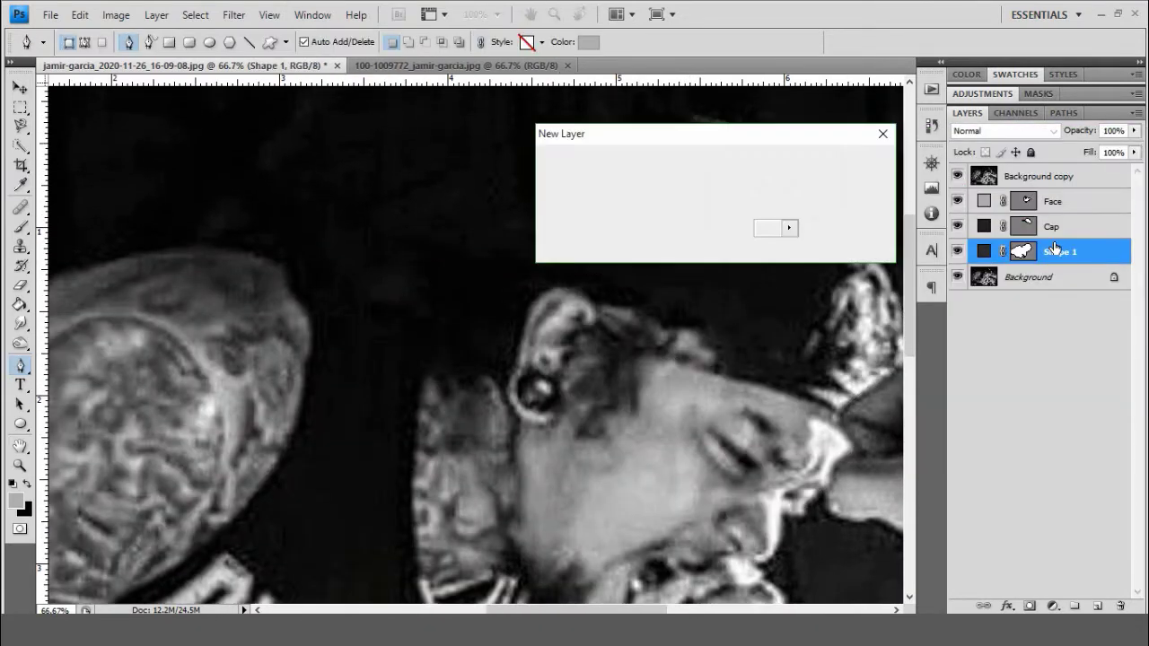
- Start outlining Shape 2 behind the ear, undoing the stray anchors in History
key(Return)
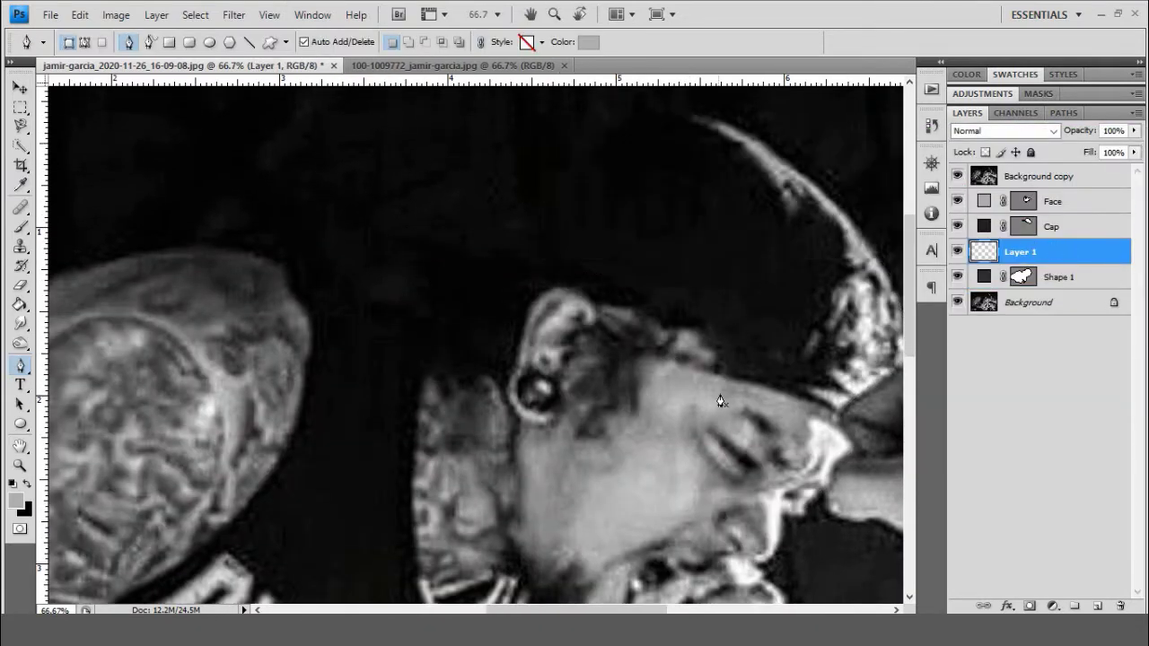
scroll(628, 359, up, 2)
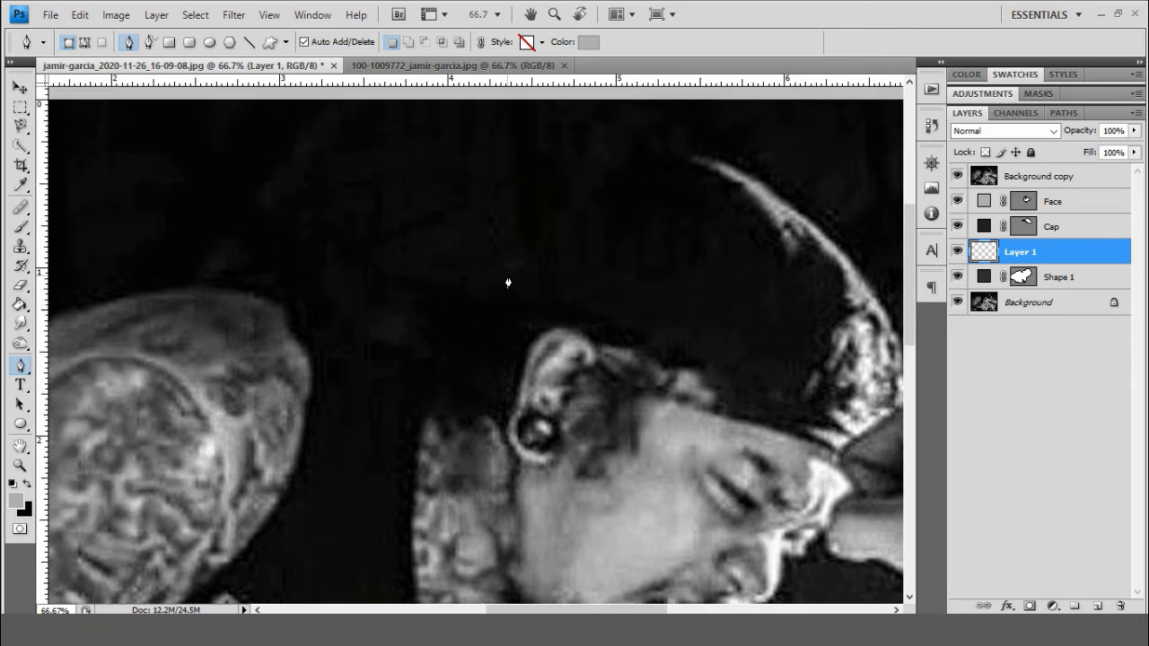
click(429, 294)
drag(418, 318, 418, 331)
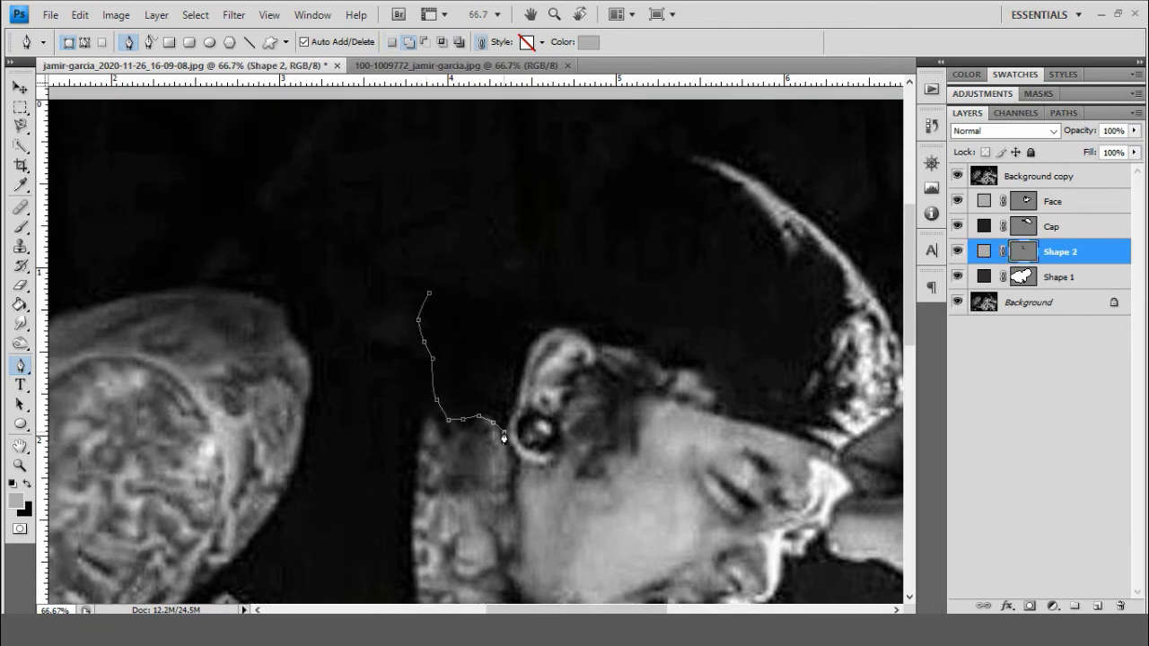
scroll(533, 416, up, 2)
drag(558, 357, 587, 400)
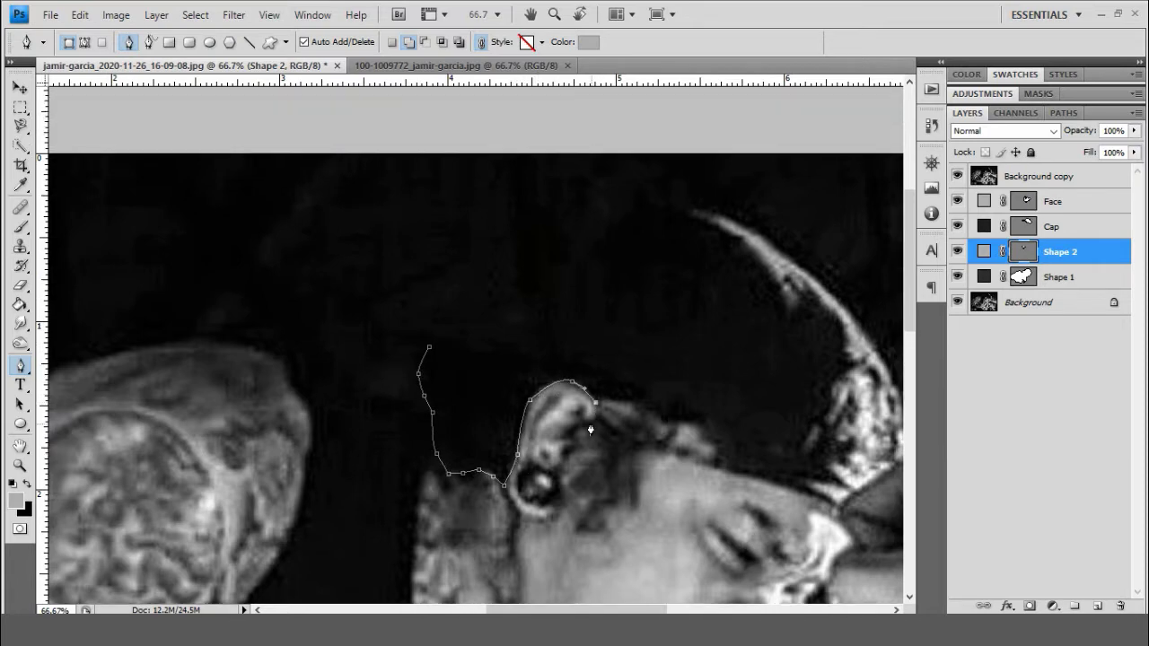
click(957, 176)
click(932, 126)
click(866, 157)
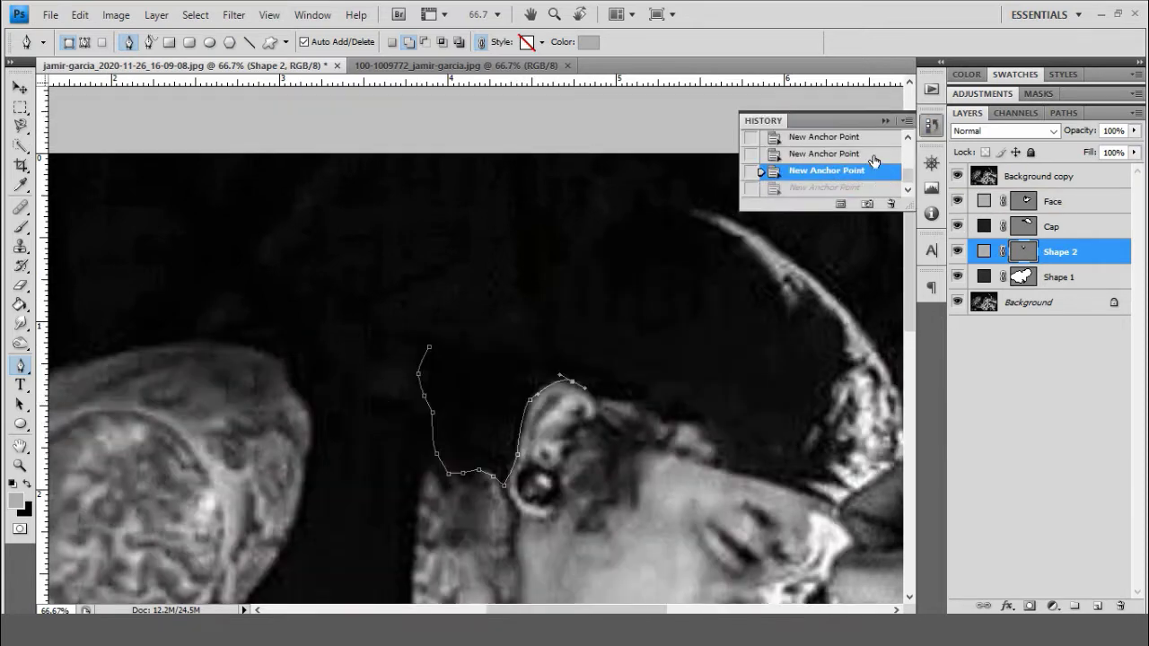
click(956, 176)
- Trace from the ear tip down the neck and along the cap brim, closing Shape 2
drag(558, 385, 572, 389)
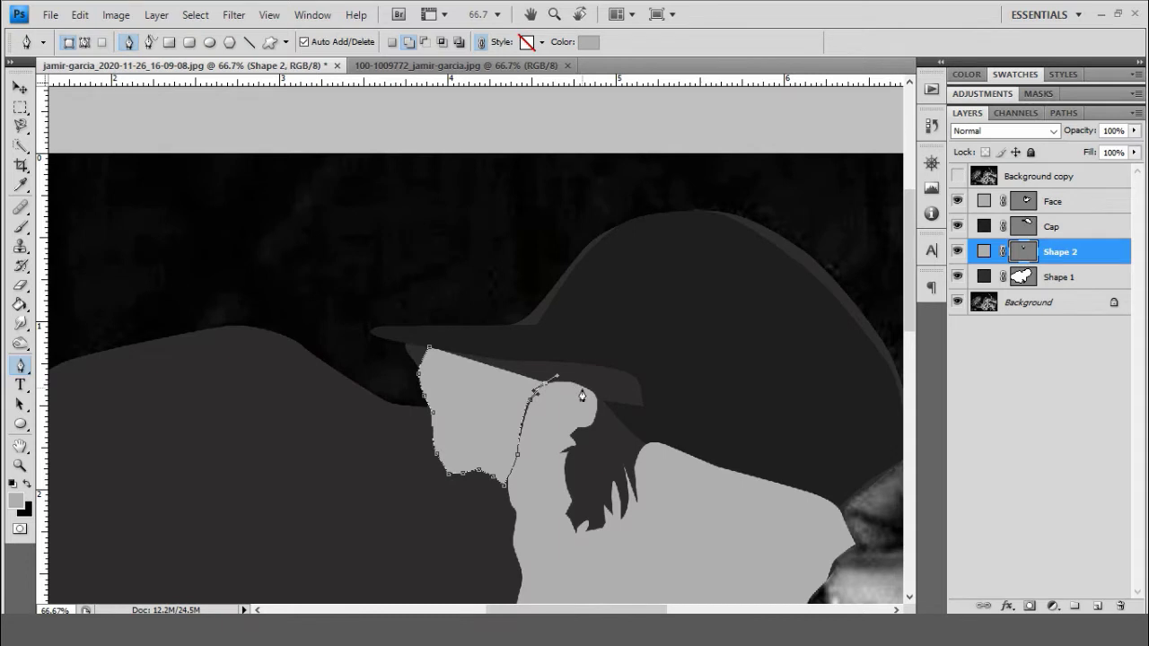
click(560, 432)
click(577, 535)
click(657, 479)
click(646, 366)
click(595, 352)
click(401, 340)
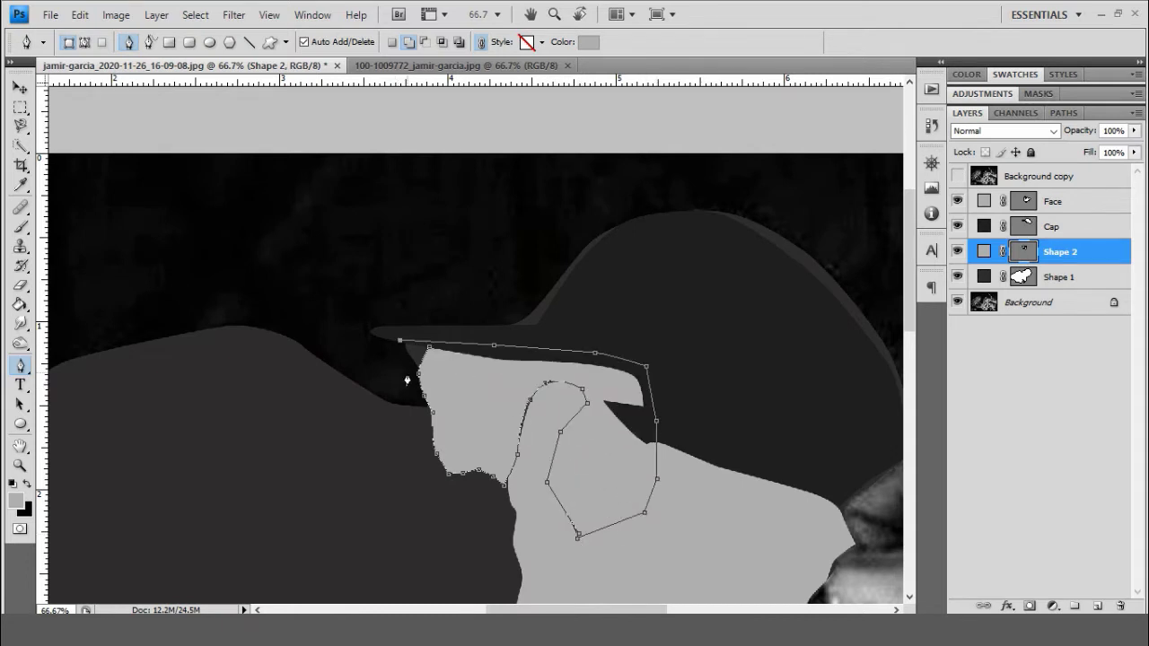
click(418, 374)
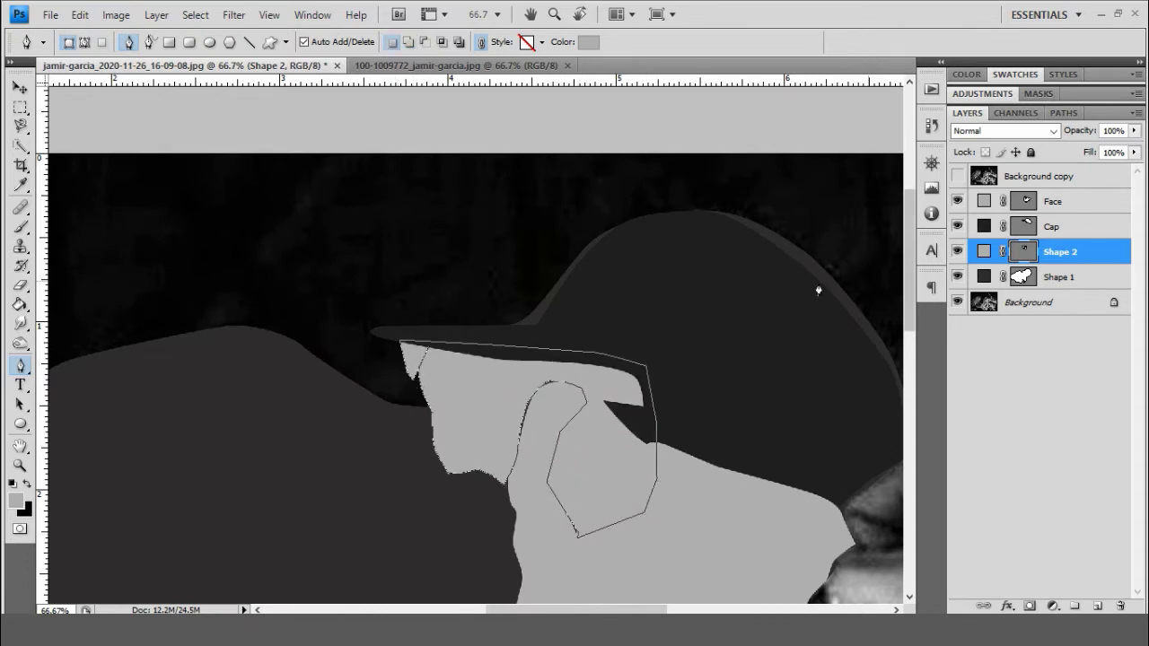
- Set the Shape 2 fill colour to black
double_click(984, 251)
click(772, 420)
key(Return)
scroll(817, 366, down, 3)
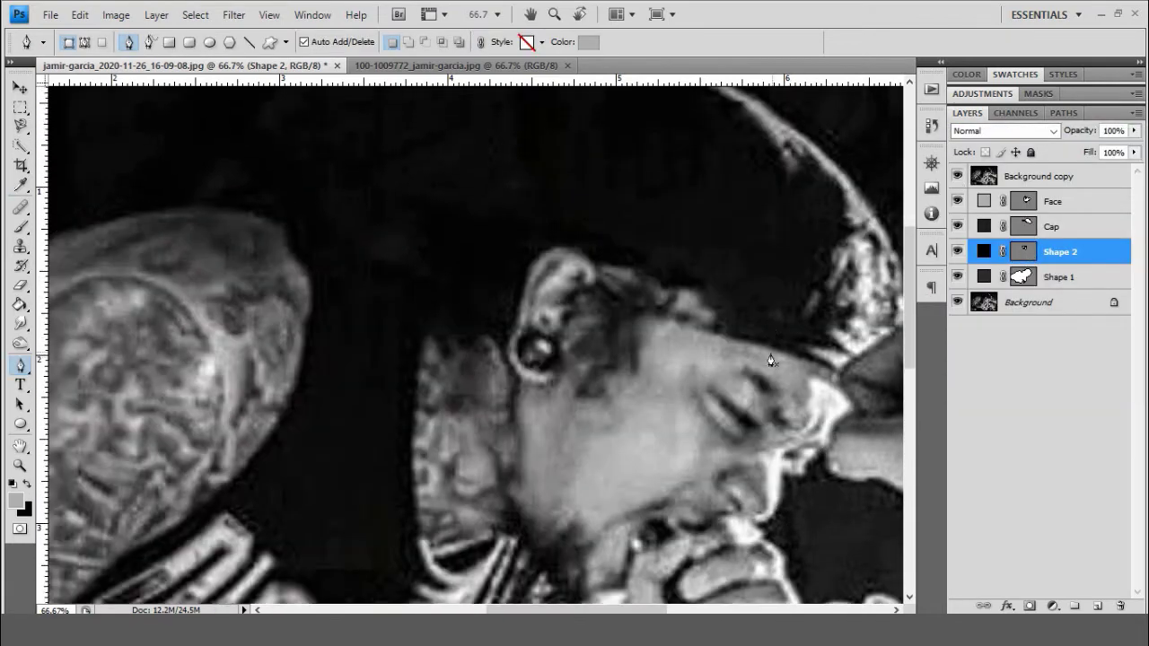
scroll(770, 360, down, 1)
- Add a new layer above Face and begin the eye shape outline at 200% zoom
click(1043, 203)
key(ctrl+shift+n)
text(Eyes Kir)
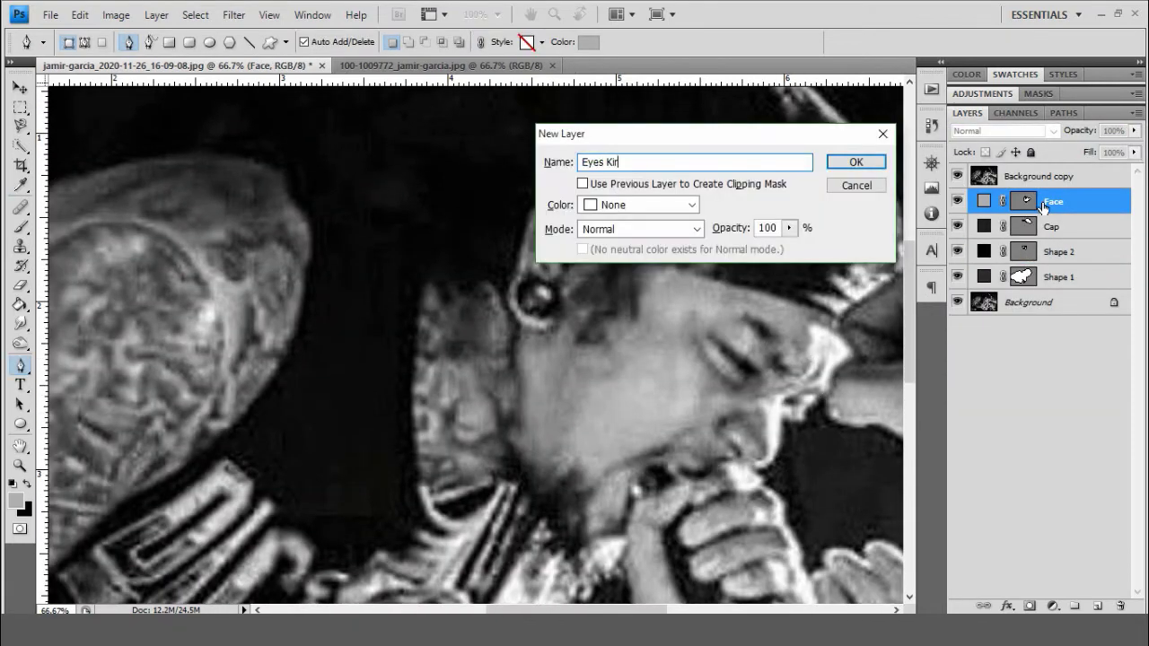
key(Return)
key(ctrl+plus)
ctrl+click(513, 410)
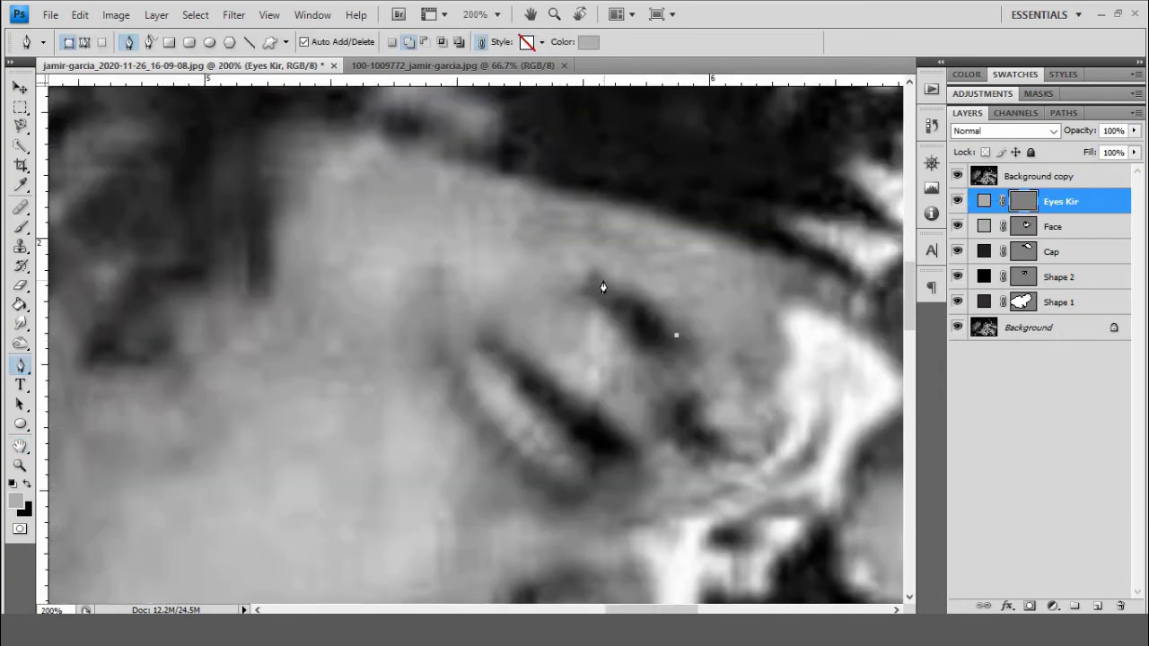
scroll(735, 277, down, 1)
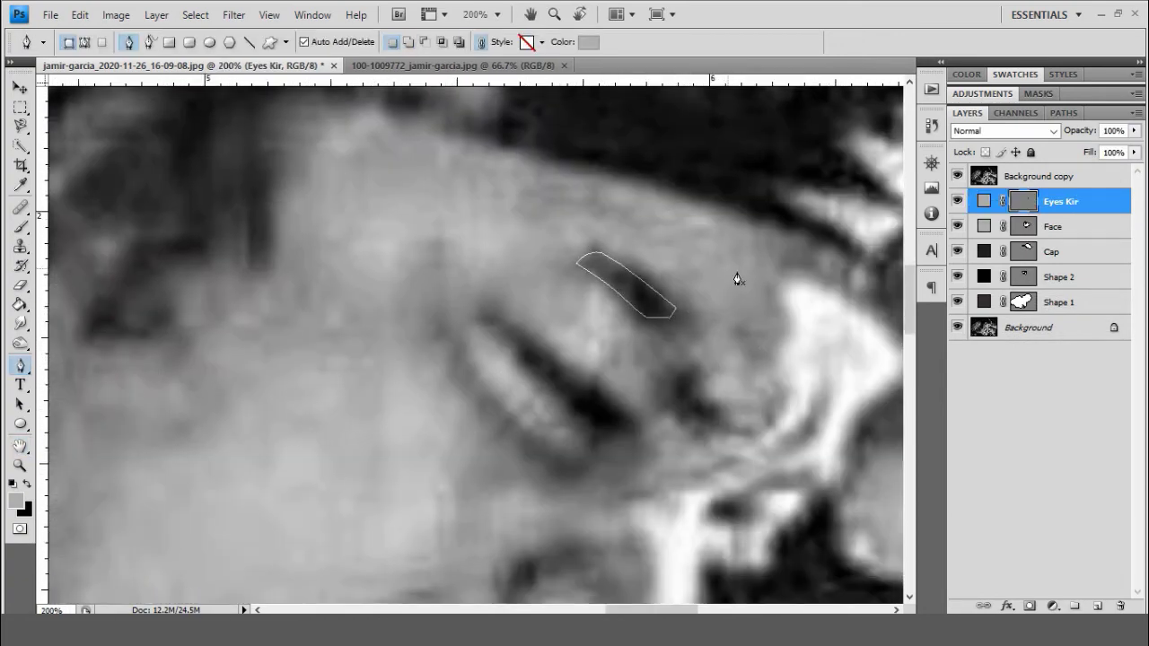
scroll(731, 341, down, 1)
key(ctrl+minus)
key(ctrl+plus)
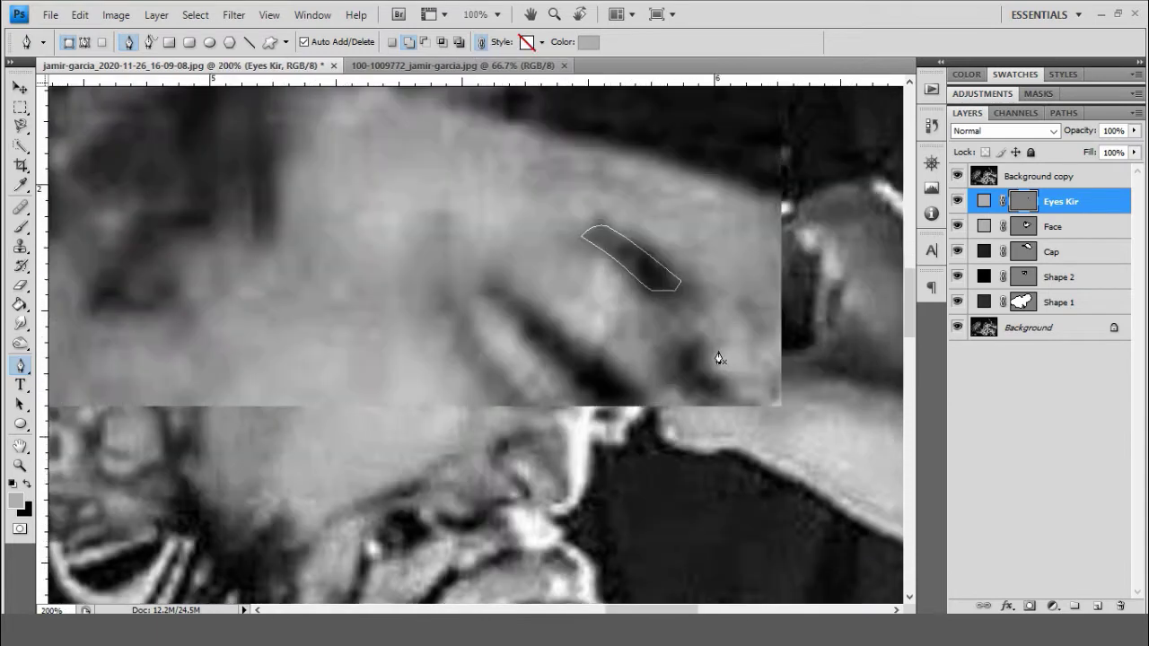
- Close the eye outline and fill the eye shapes black
click(703, 335)
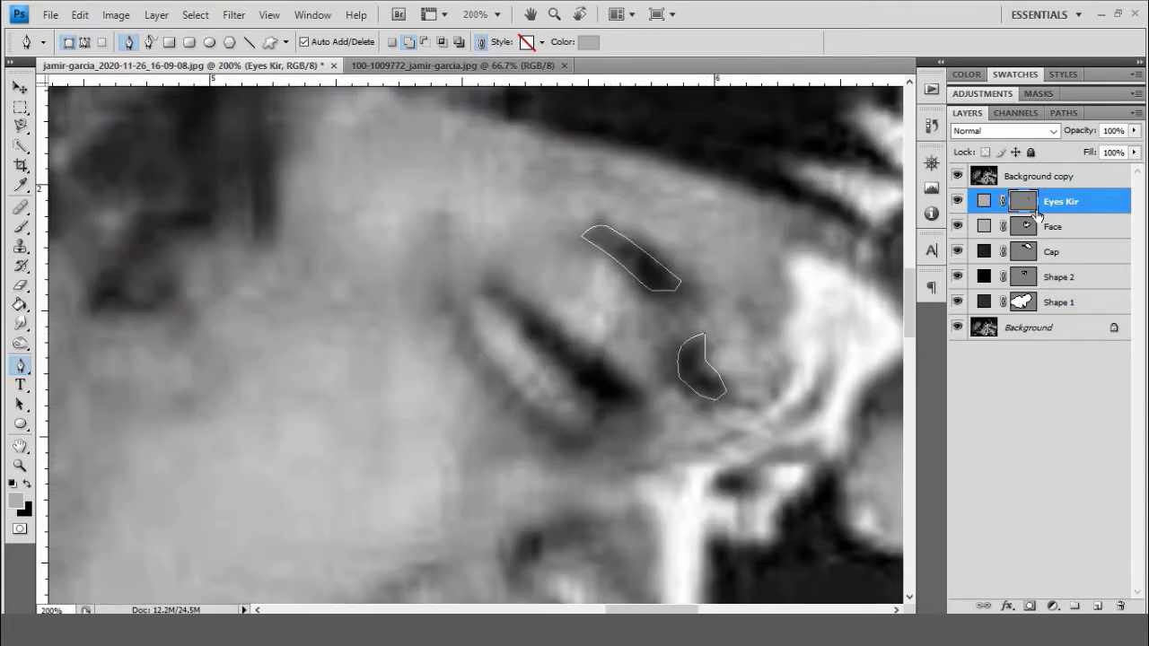
double_click(983, 201)
click(1128, 159)
scroll(759, 342, down, 1)
scroll(759, 342, down, 1)
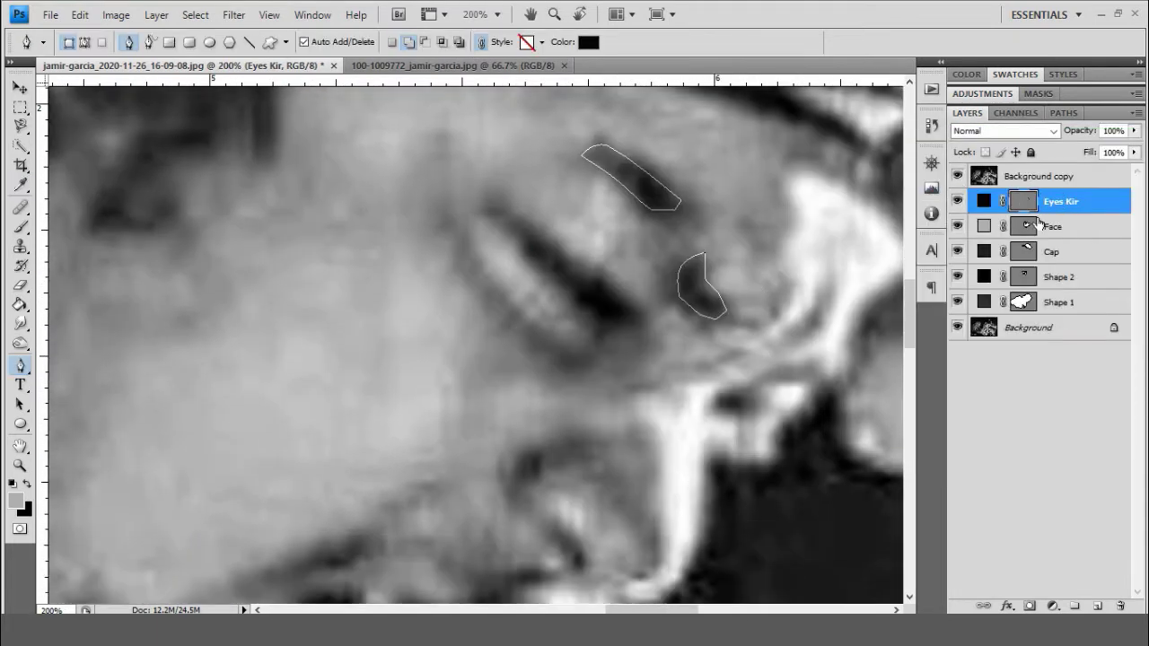
- Create an 'Eyes' layer and trace the eyelid shape, sampling its fill from the image
key(ctrl+shift+n)
text(Eyes)
key(Return)
click(486, 248)
click(522, 279)
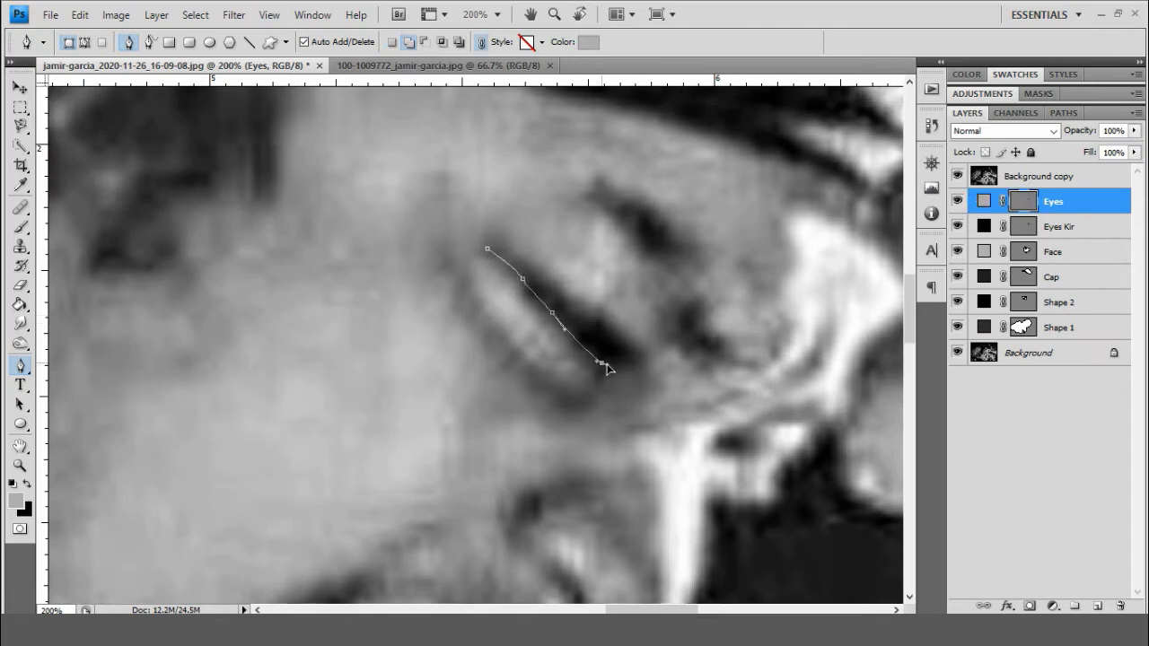
click(642, 354)
click(567, 291)
click(519, 258)
click(487, 247)
click(585, 42)
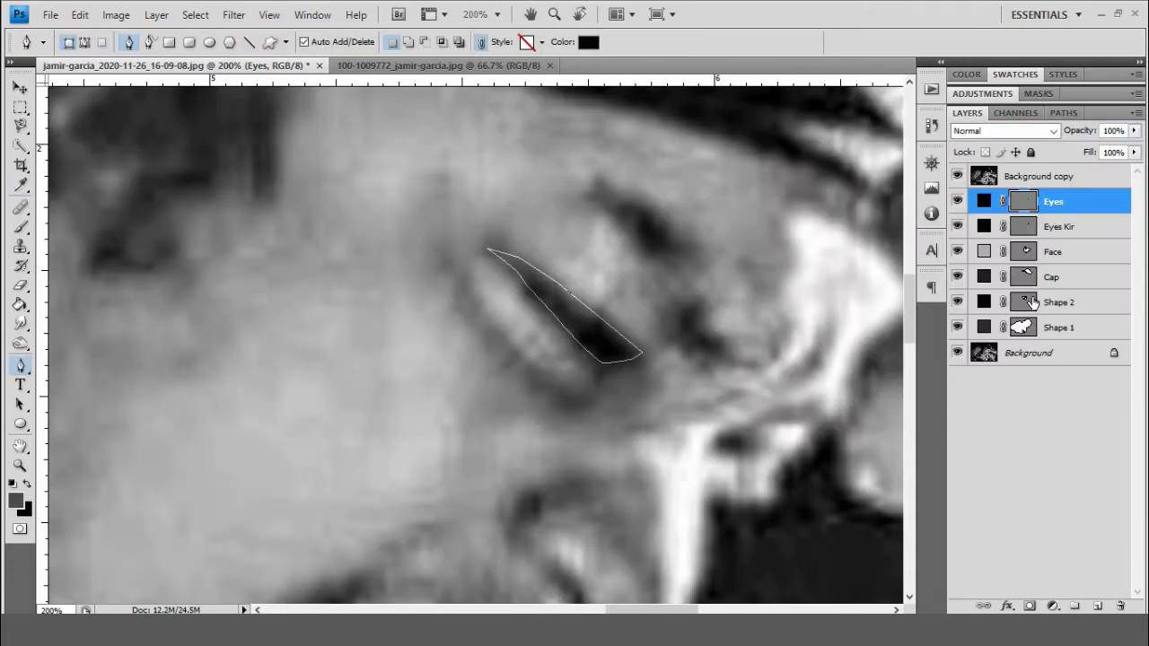
- Trace the dark grey lower-eyelid shape on a new layer named Eyes1
key(ctrl+shift+alt+n)
click(471, 253)
drag(528, 351, 599, 377)
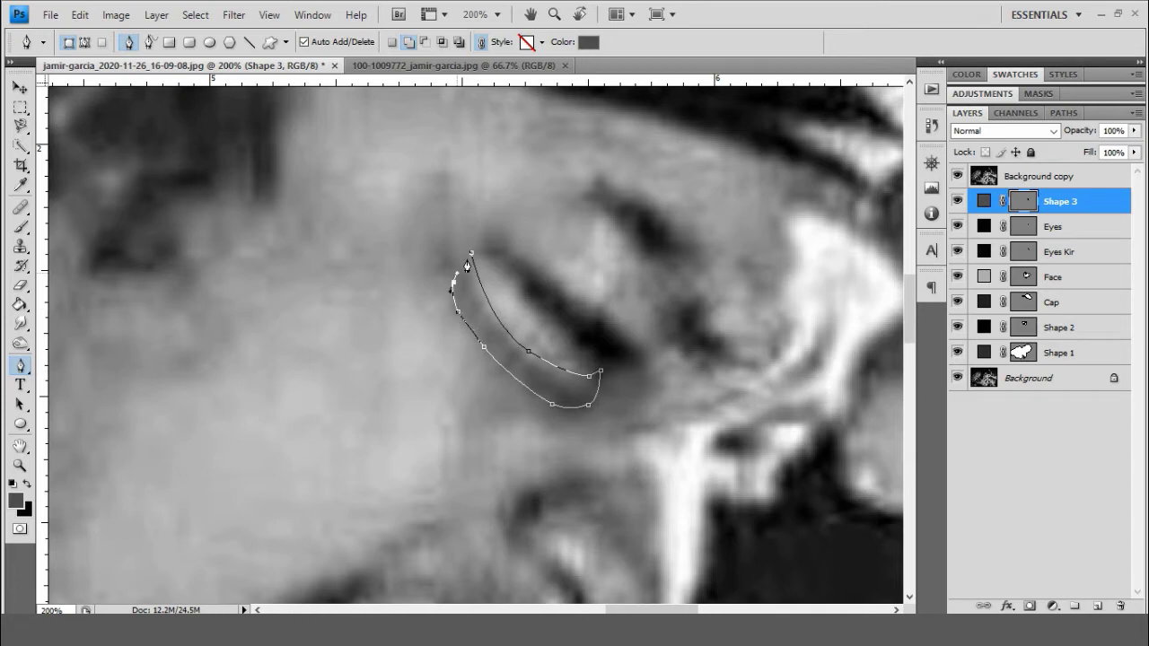
click(471, 253)
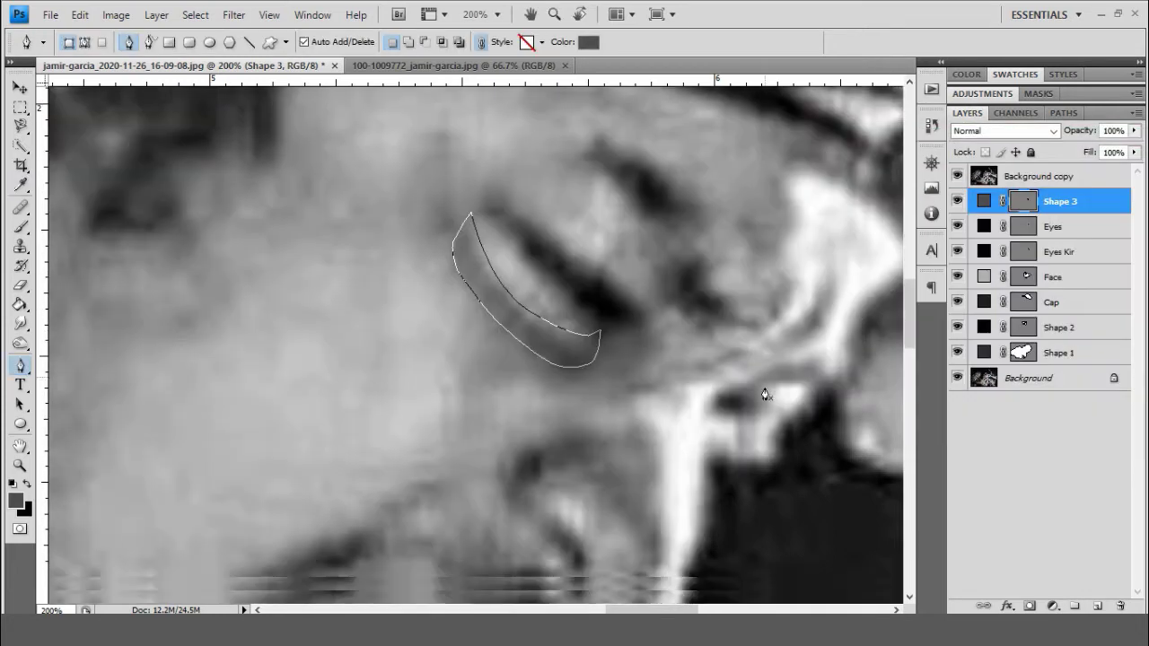
click(1064, 226)
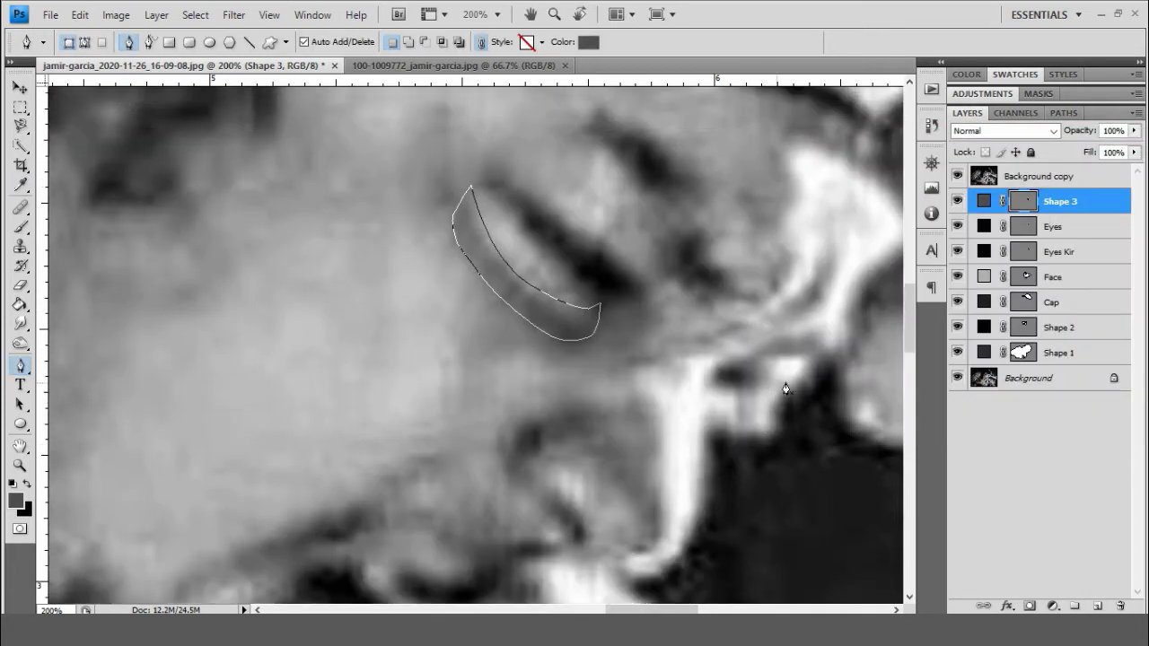
text(1)
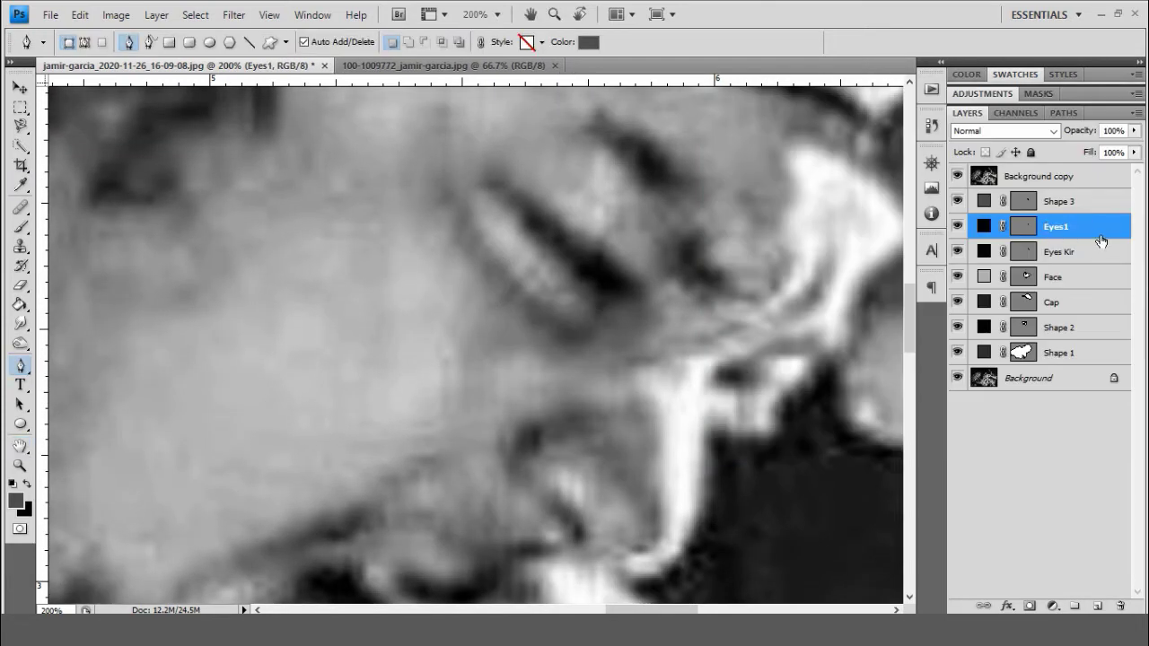
- Create layer 'Eyes 2' and trace the far eye outline
key(ctrl+shift+n)
text(Eyes 2)
key(Return)
key(ctrl+plus)
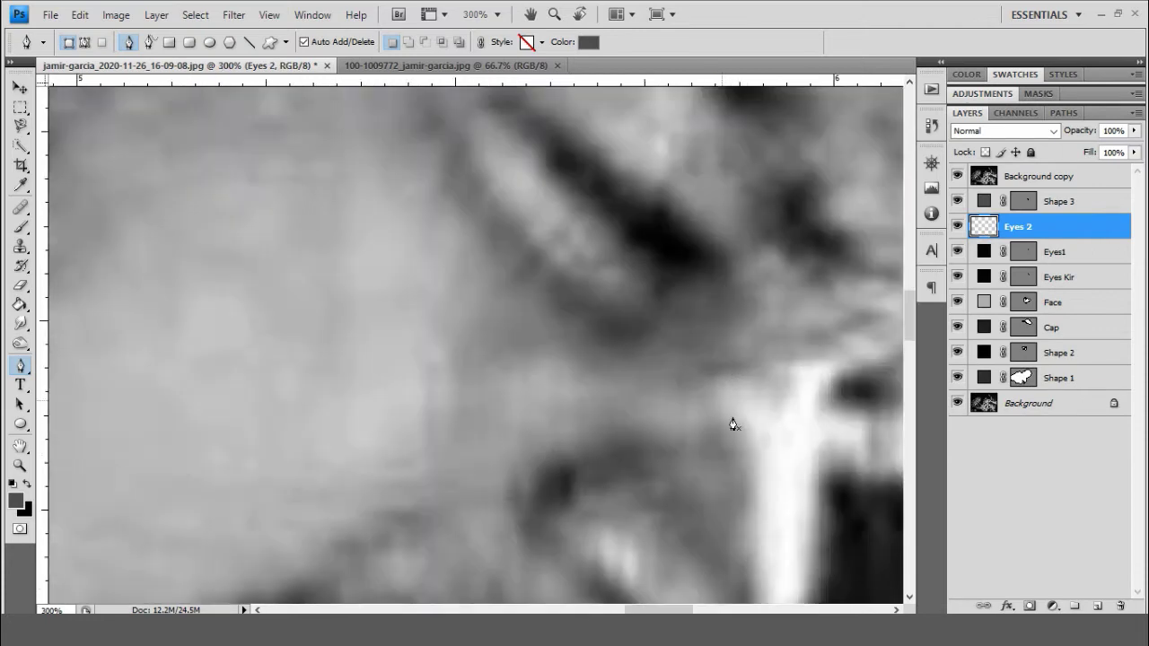
click(578, 364)
click(614, 351)
click(646, 359)
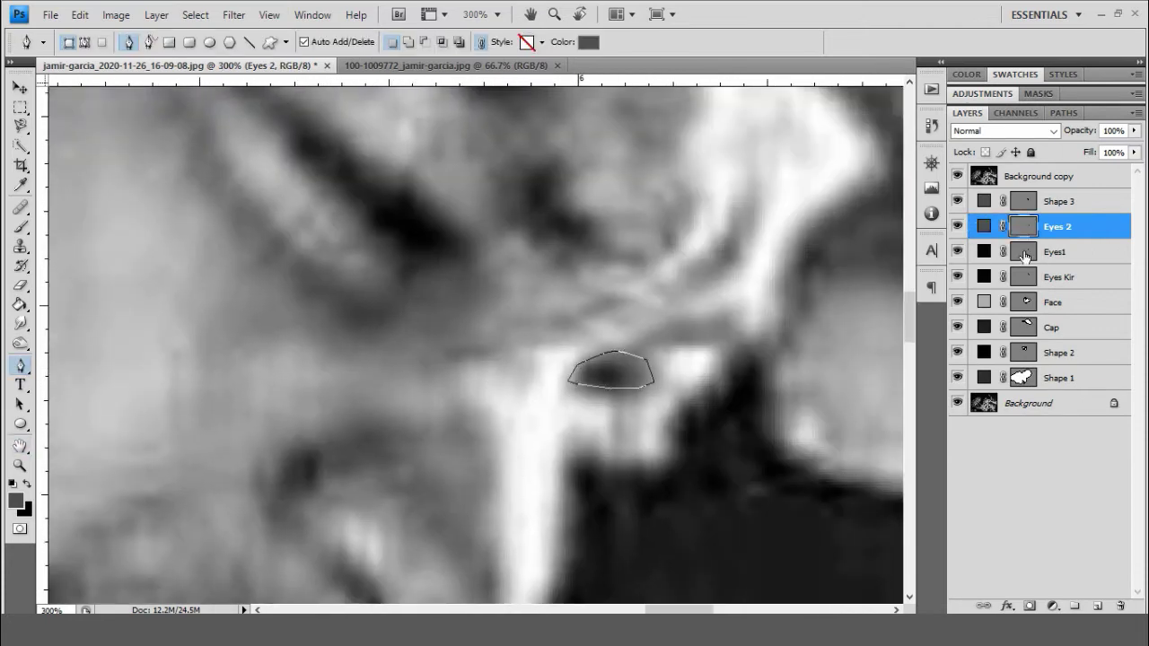
key(Escape)
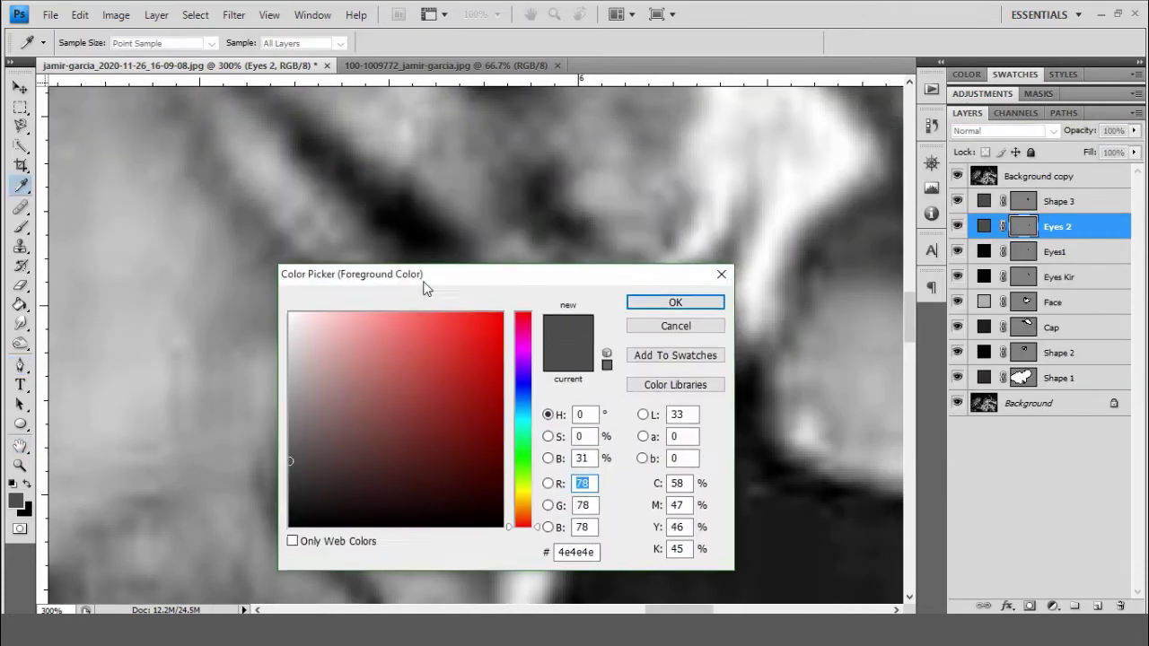
- Set the Eyes 2 fill to black in the Color Picker
click(957, 176)
double_click(983, 226)
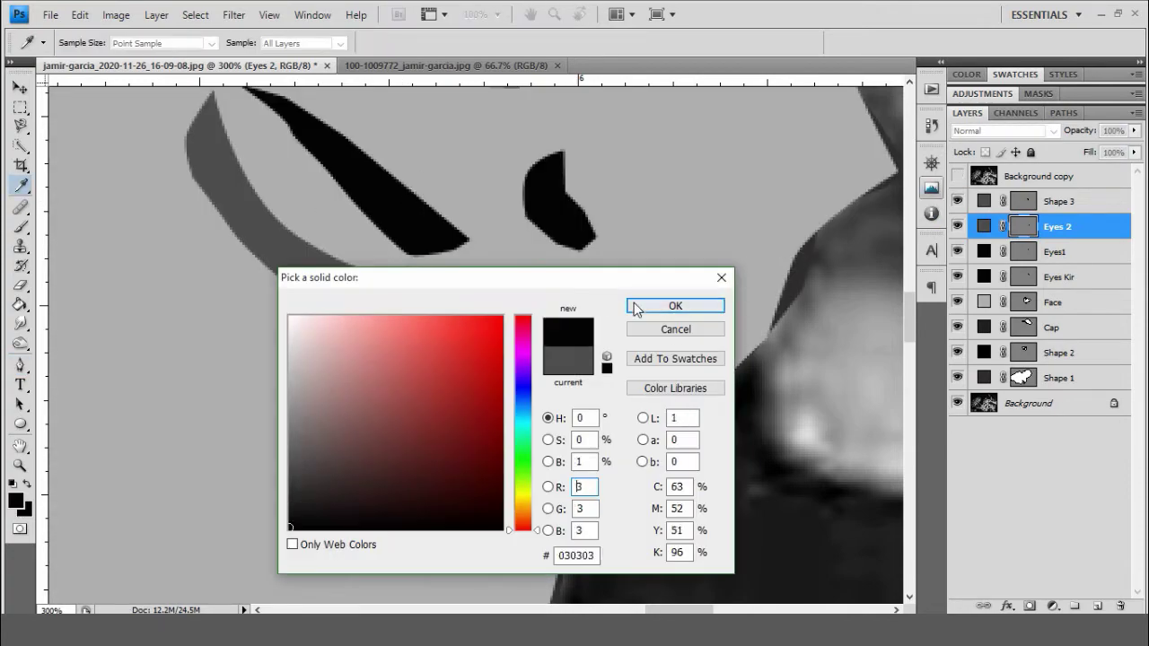
click(679, 305)
click(957, 176)
key(ctrl+minus)
key(ctrl+minus)
key(ctrl+minus)
key(ctrl+minus)
key(ctrl+minus)
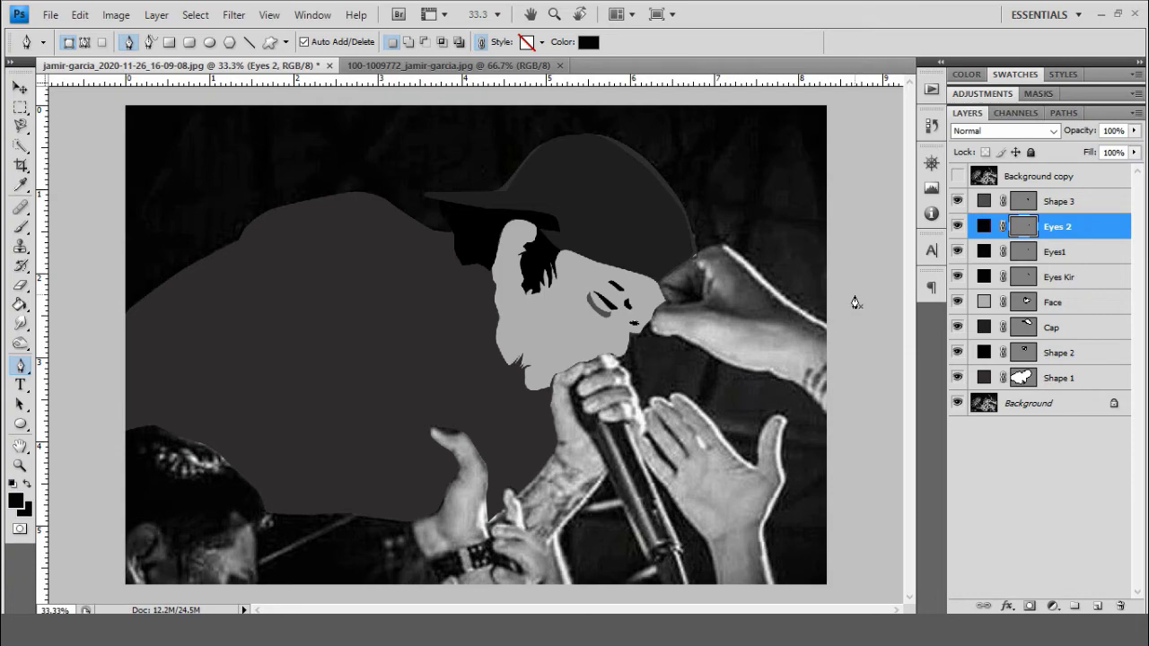
click(957, 176)
key(ctrl+plus)
key(ctrl+plus)
key(ctrl+plus)
key(ctrl+plus)
key(h)
mouse_move(495, 239)
mouse_down()
mouse_move(578, 338)
mouse_move(557, 390)
mouse_up()
- Create a Face Highlight layer above the Face layer
click(957, 176)
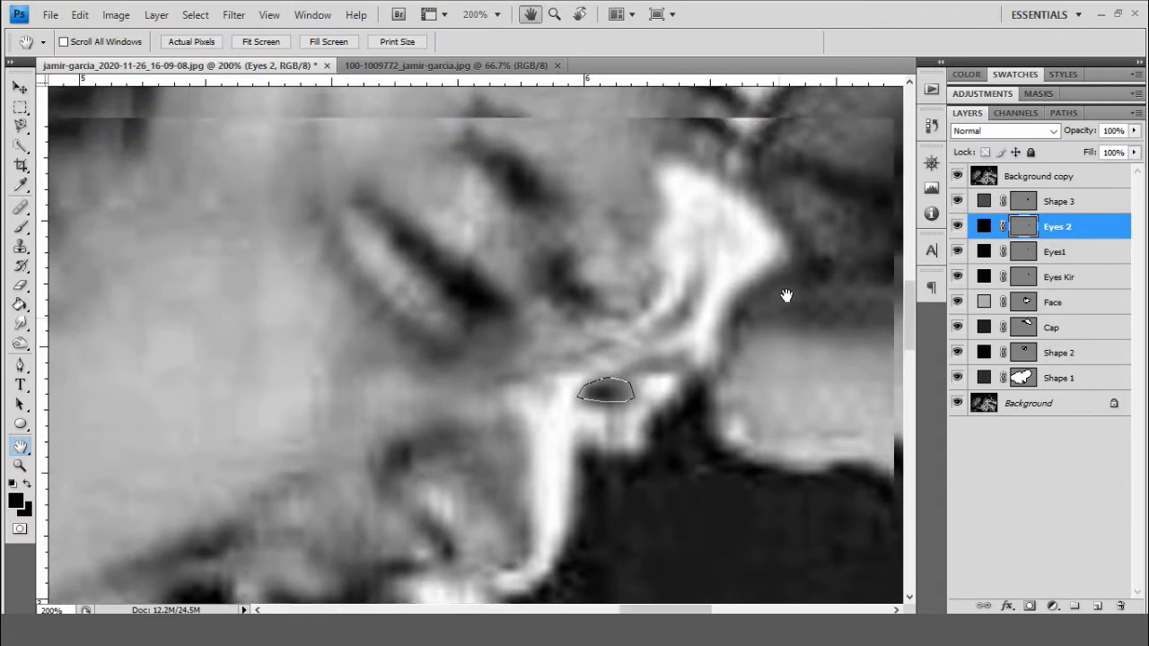
click(1041, 201)
click(1064, 306)
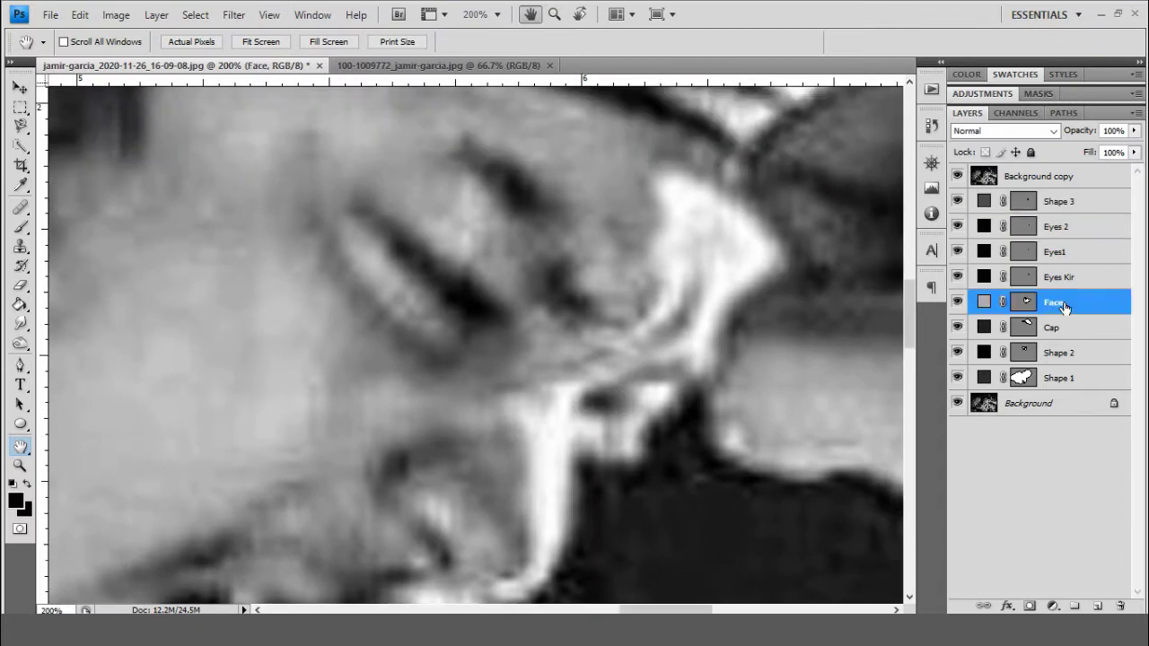
double_click(1063, 307)
key(Return)
key(p)
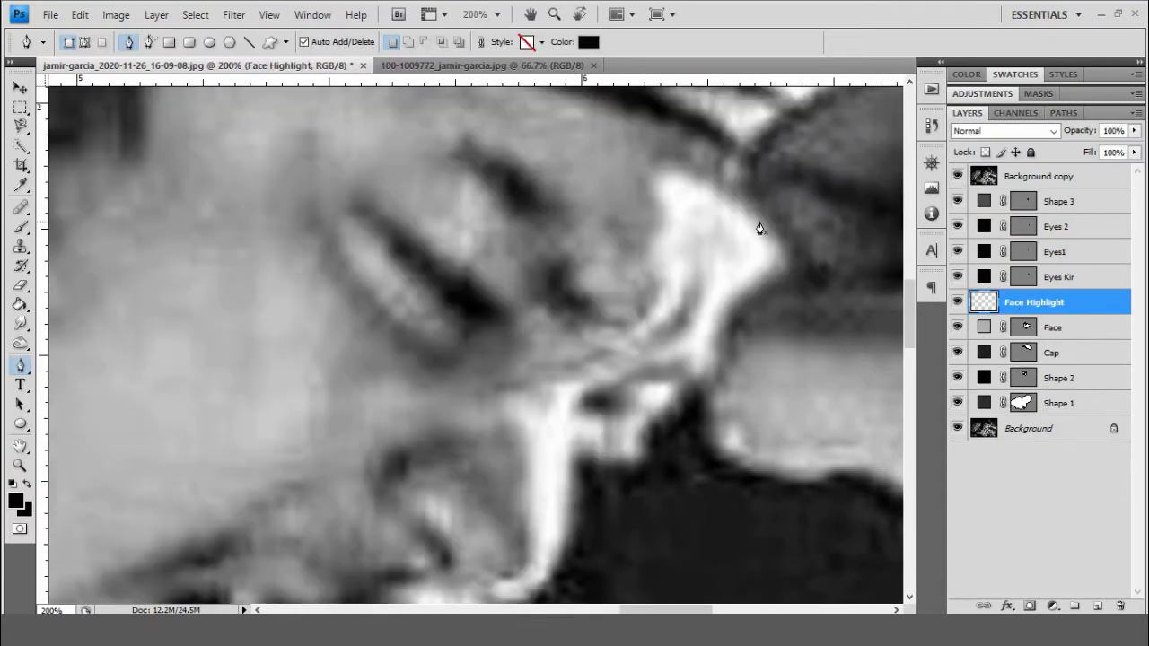
- Trace the highlight outline from the nose tip along the nose and bright cheek edge
click(761, 214)
click(709, 181)
click(686, 167)
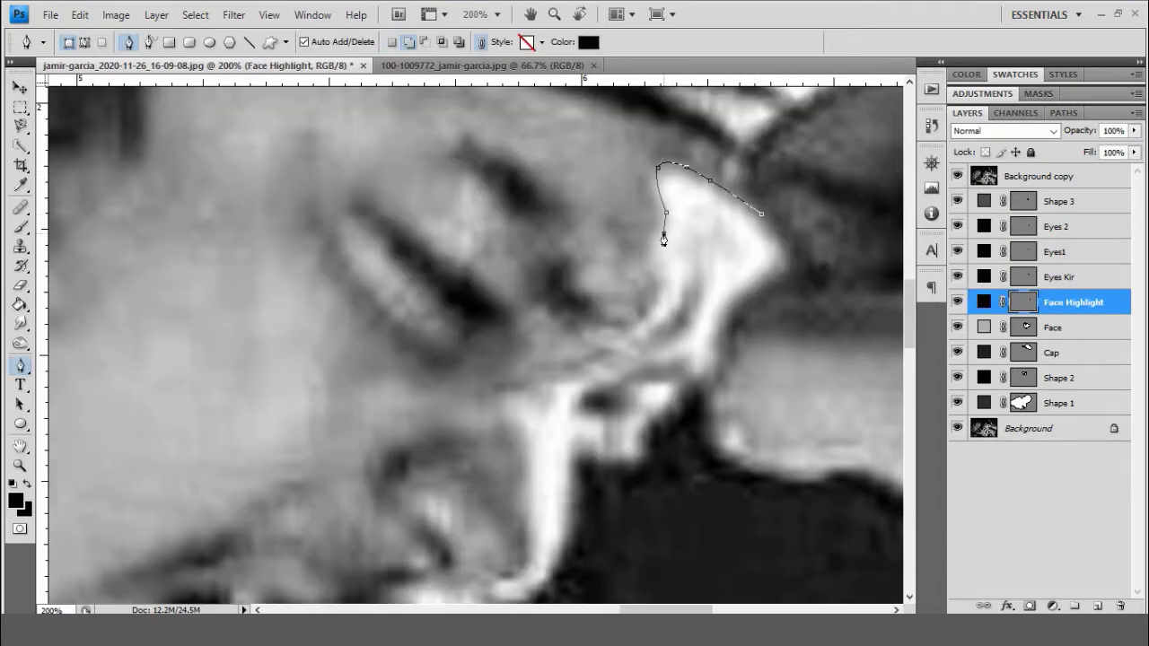
scroll(664, 239, down, 2)
click(652, 197)
mouse_move(660, 238)
mouse_down()
mouse_move(650, 258)
mouse_move(571, 264)
mouse_up()
scroll(691, 266, down, 1)
scroll(526, 332, down, 1)
drag(532, 366, 500, 412)
scroll(489, 431, down, 1)
scroll(538, 413, up, 2)
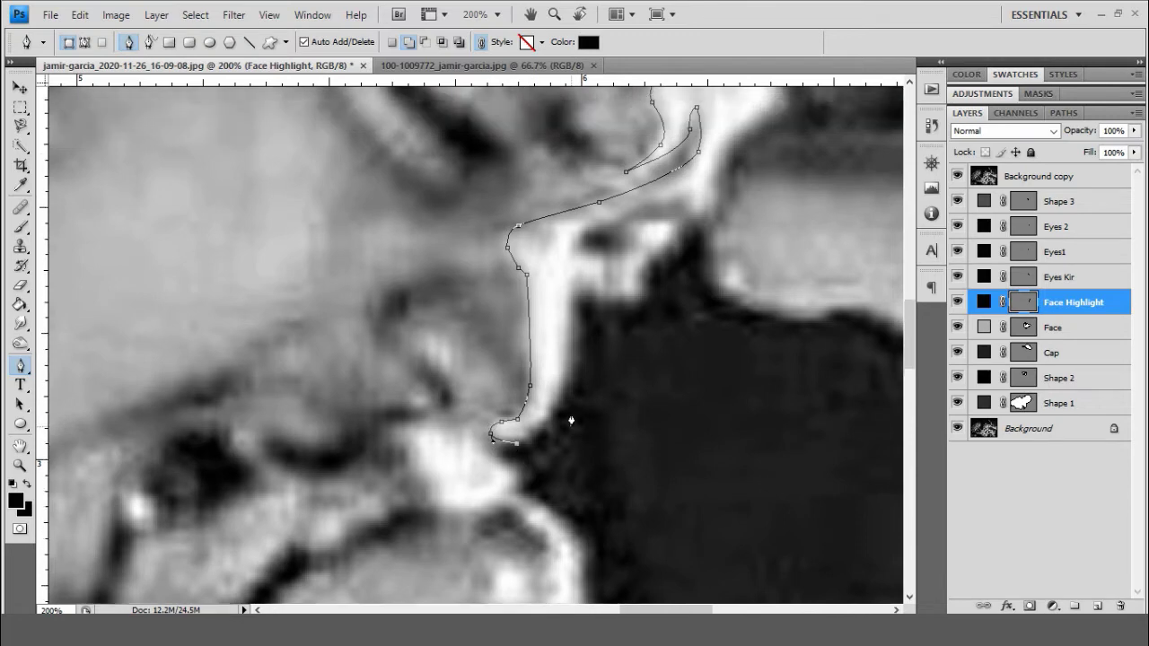
- Curve the outline around the lower highlight and close the Face Highlight shape
mouse_move(569, 427)
mouse_down()
mouse_move(574, 368)
mouse_move(595, 359)
mouse_up()
scroll(574, 367, up, 1)
scroll(628, 377, up, 2)
drag(657, 427, 726, 351)
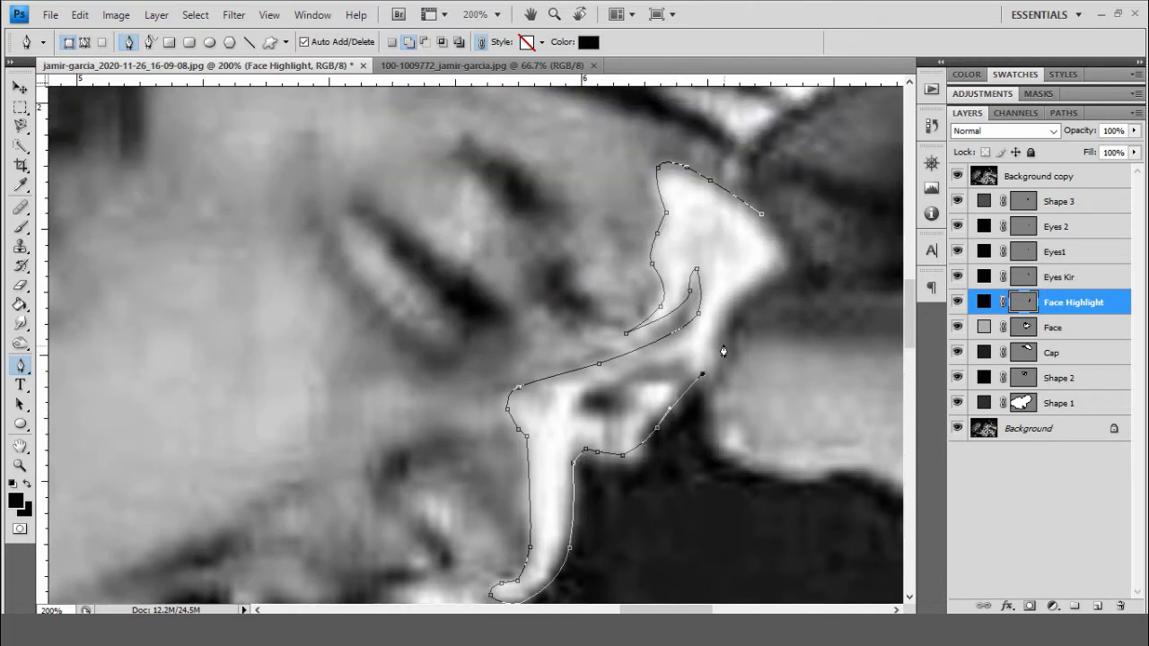
scroll(726, 351, up, 1)
click(777, 284)
- Fill Face Highlight with a light grey sampled from the image
click(957, 176)
key(i)
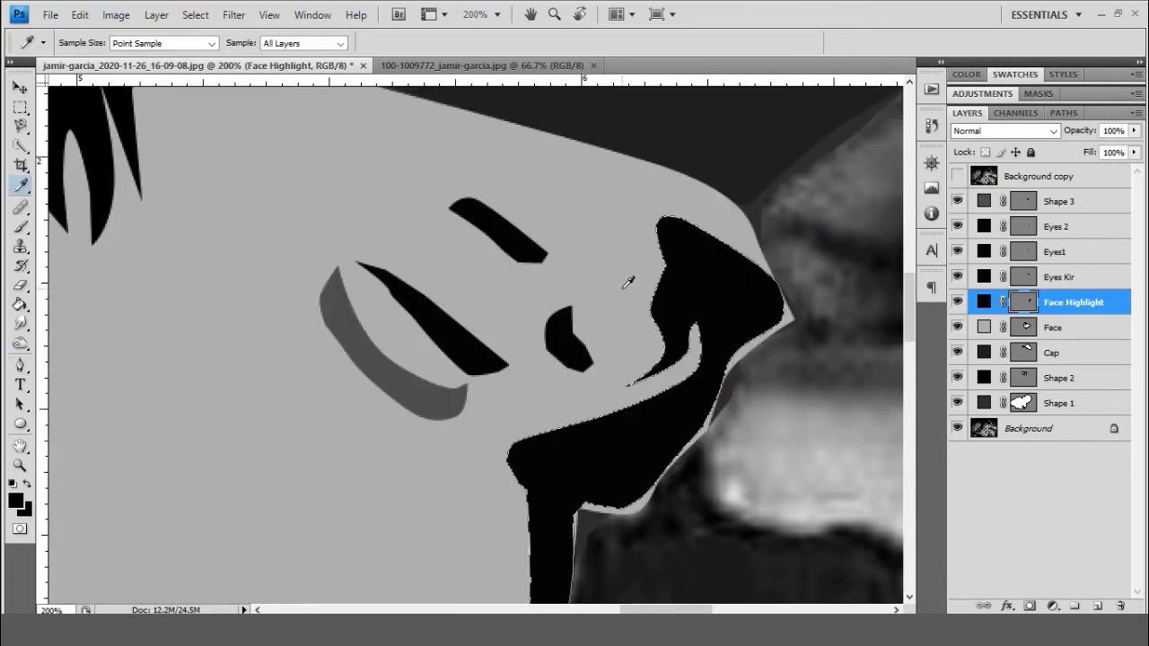
click(628, 283)
click(15, 500)
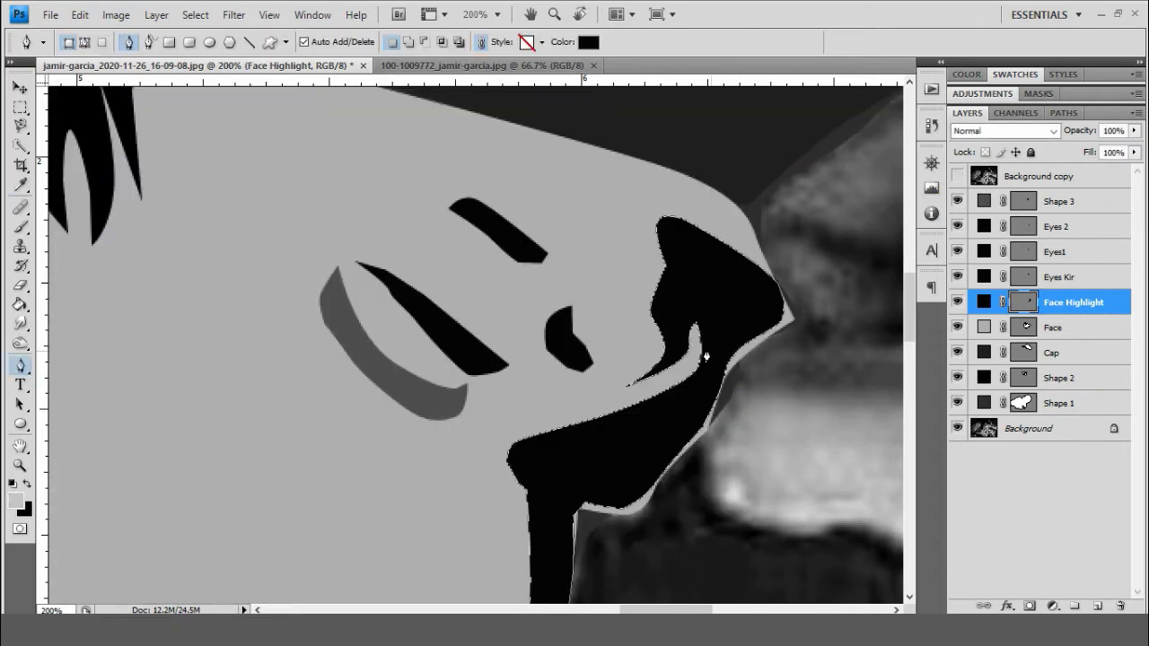
click(669, 305)
key(ctrl+minus)
key(ctrl+minus)
key(ctrl+minus)
key(ctrl+plus)
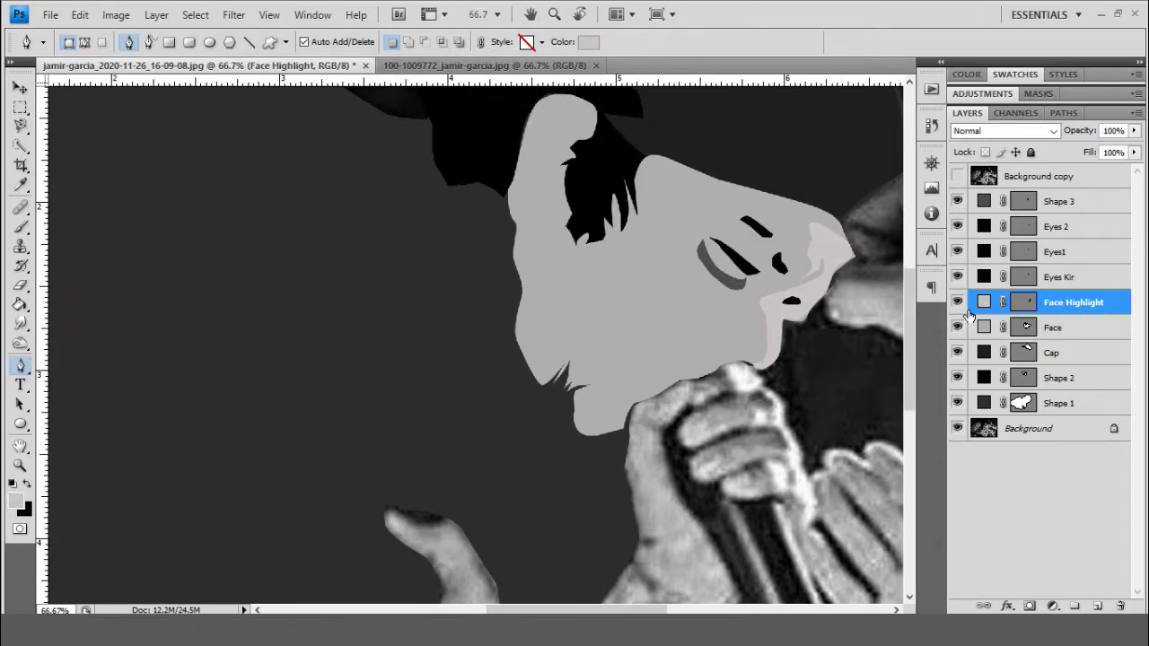
key(ctrl+plus)
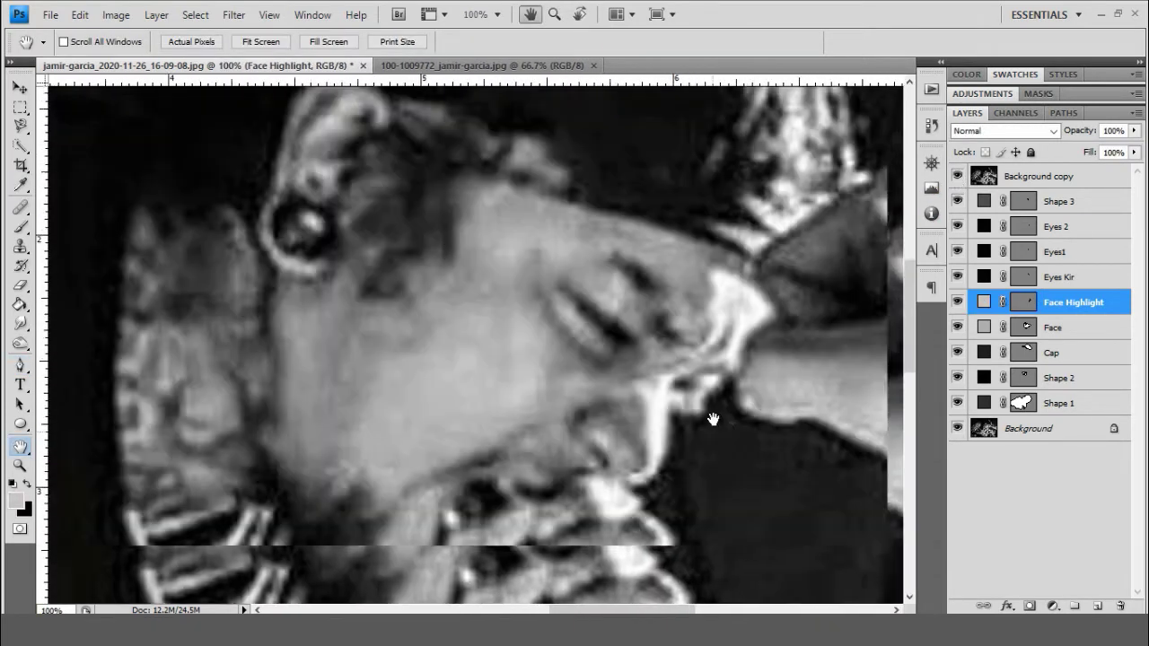
- At 200% zoom, trace the nose side outline and start a shadow shape below the nose
key(ctrl+plus)
key(p)
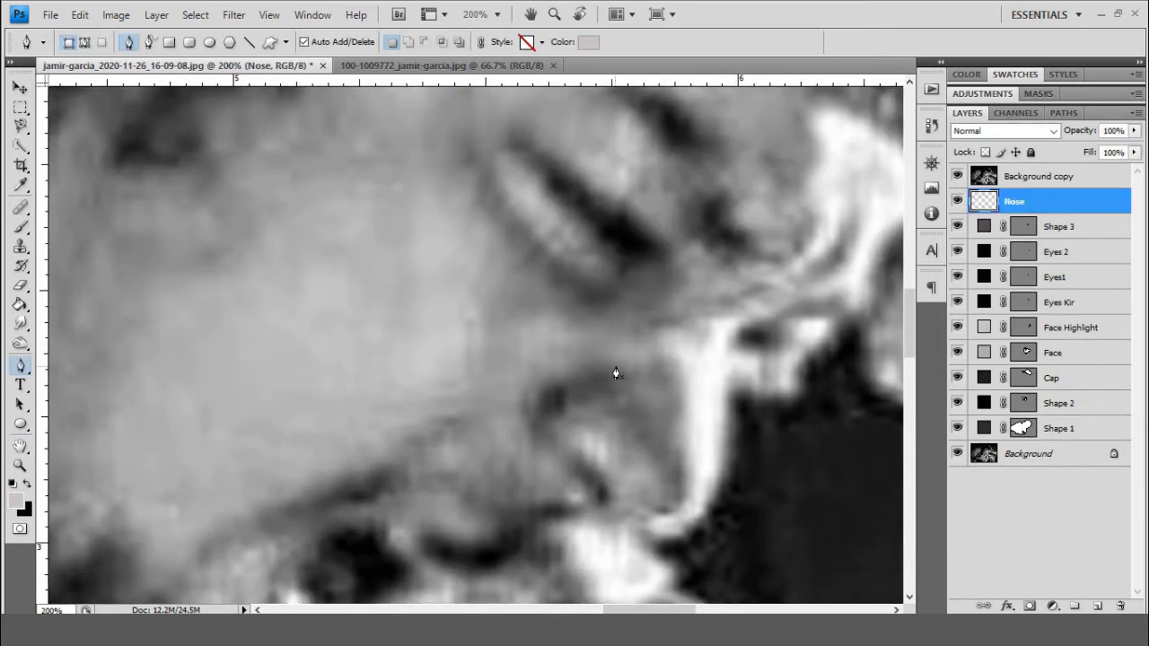
click(619, 367)
drag(546, 380, 536, 384)
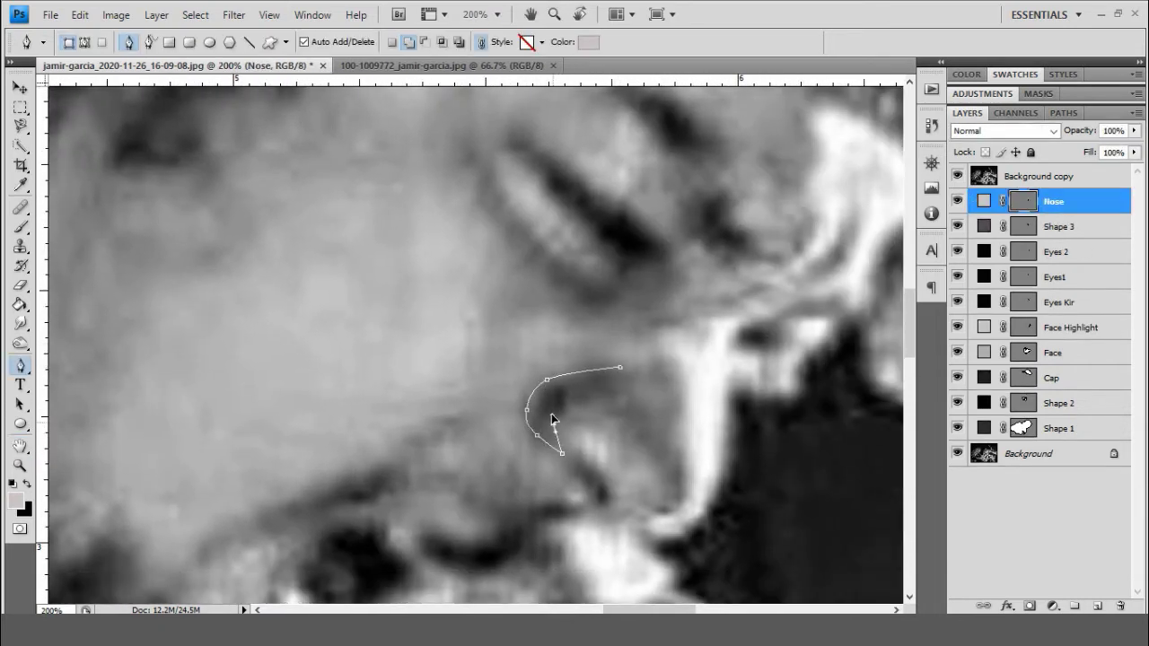
click(957, 175)
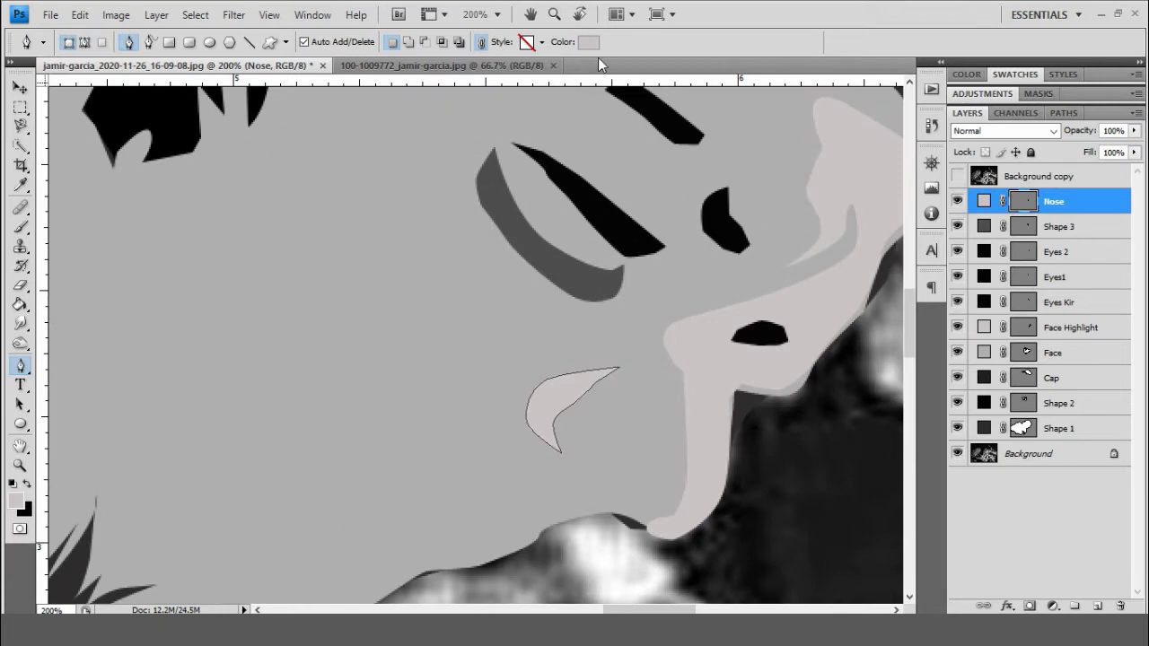
click(957, 176)
click(582, 400)
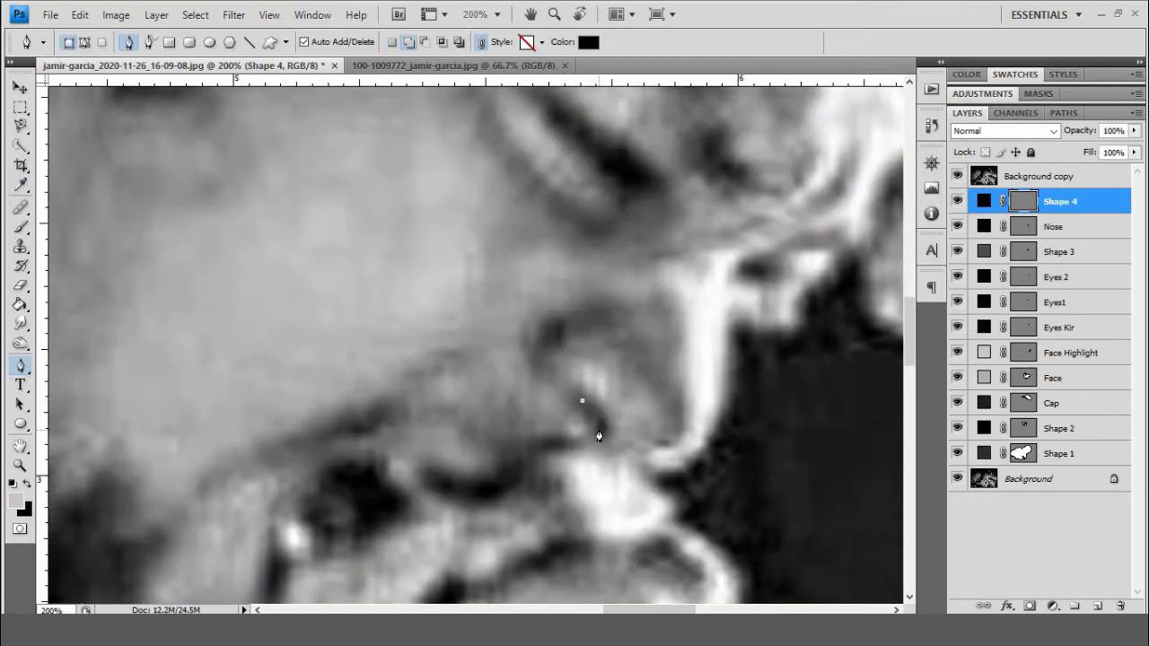
key(h)
click(957, 176)
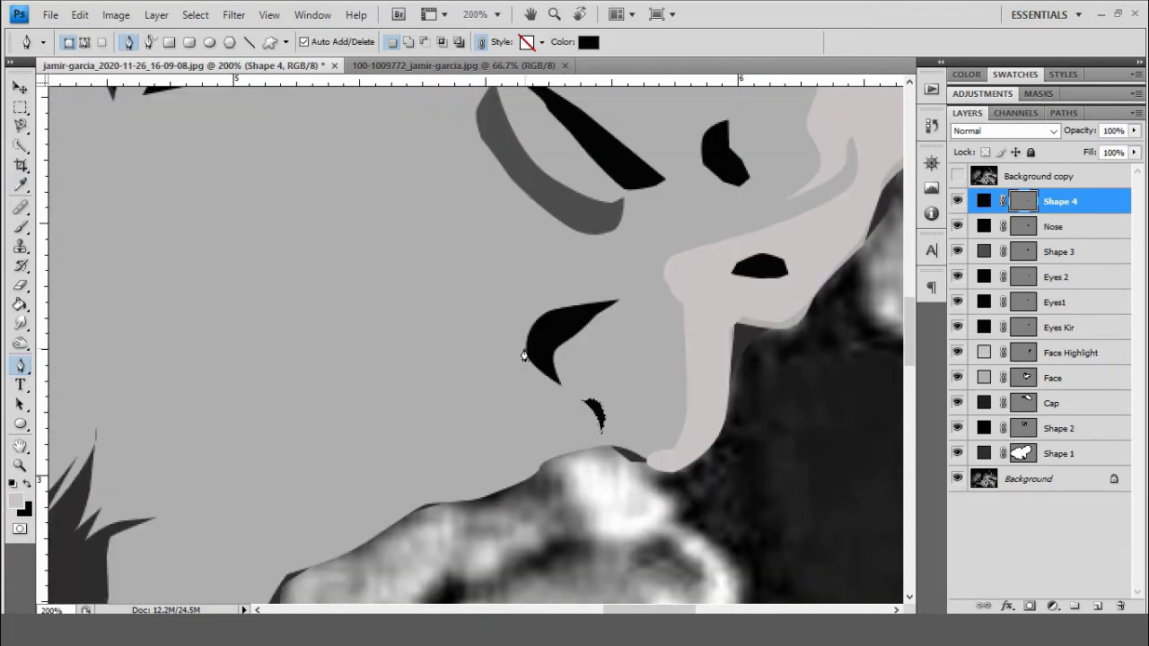
drag(526, 359, 704, 189)
click(956, 176)
- Create a 'Mouth' layer and trace the filled mouth line shape
key(ctrl+shift+n)
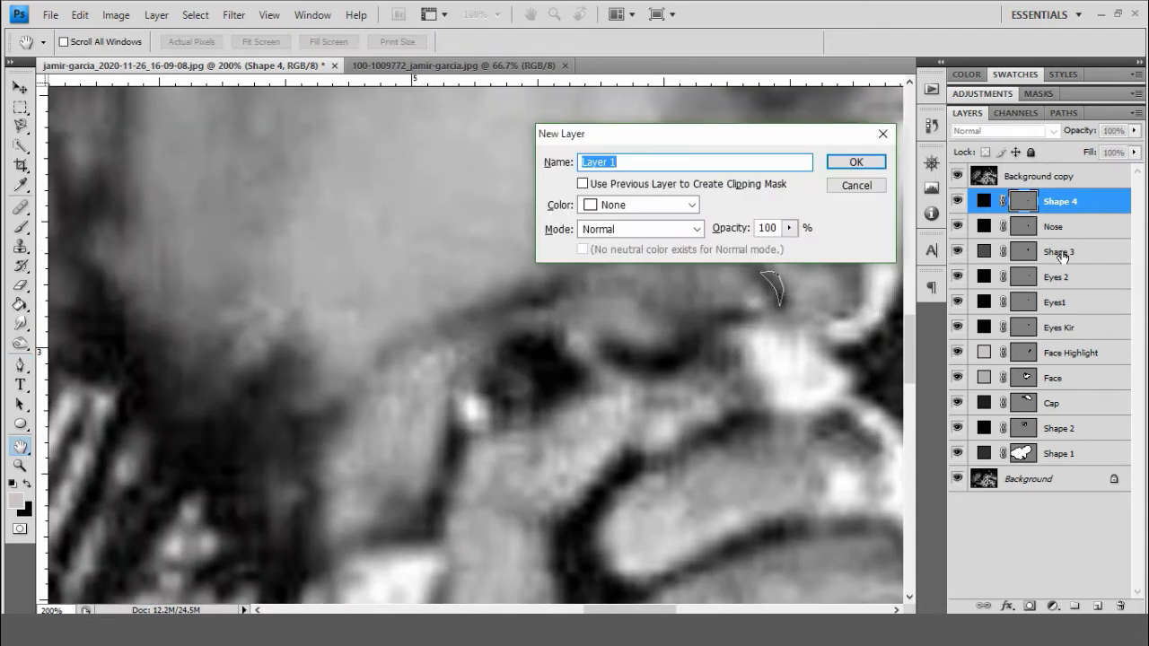
text(Mouth)
key(Return)
drag(546, 269, 588, 346)
scroll(588, 346, up, 2)
key(p)
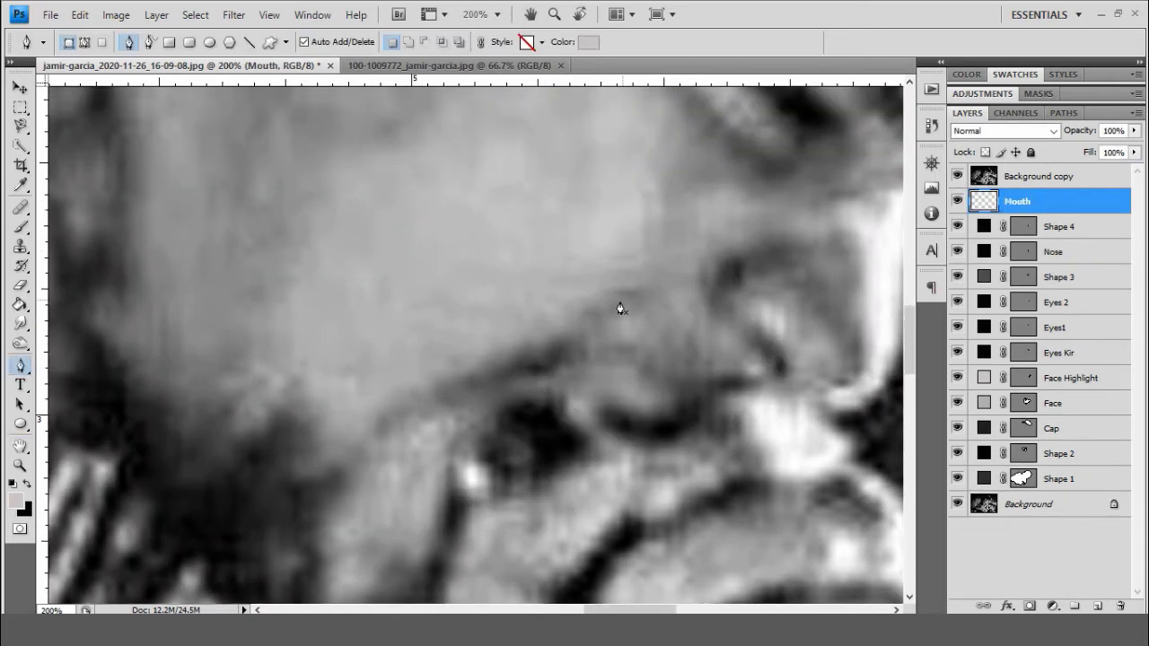
click(622, 306)
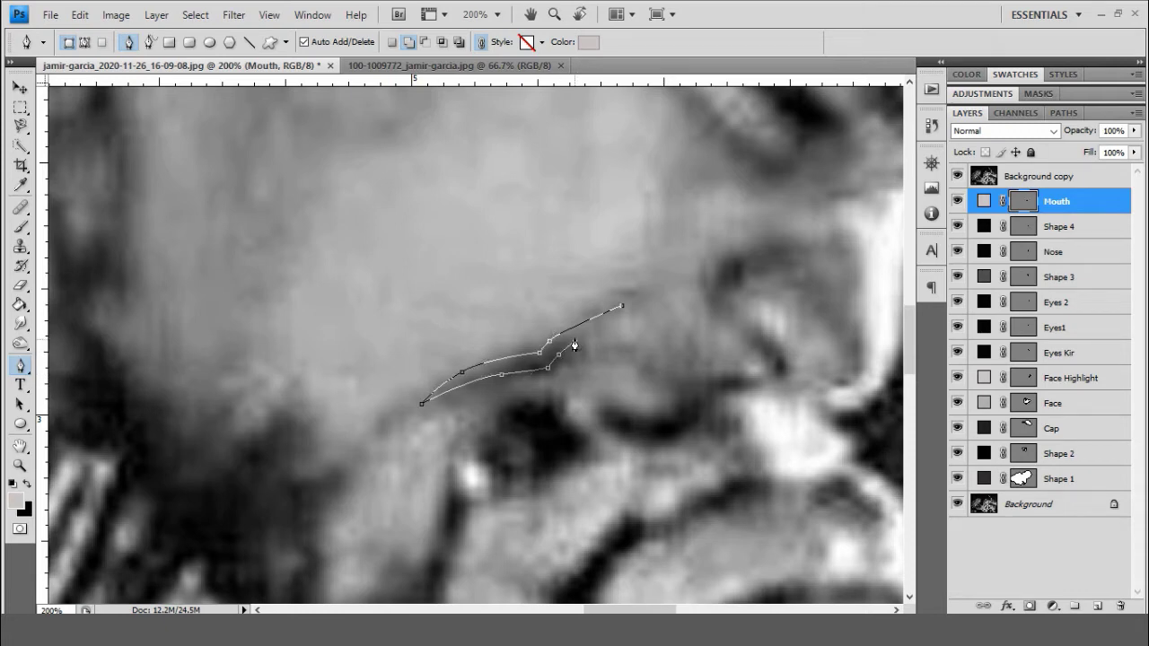
click(957, 176)
key(ctrl+BackSpace)
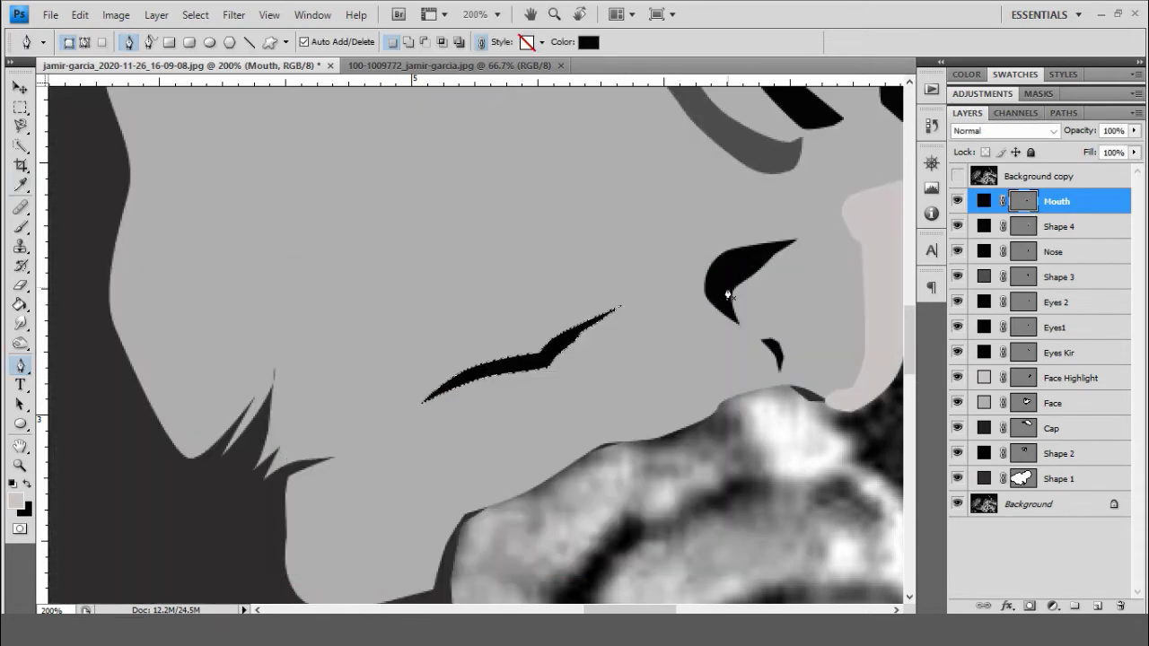
click(956, 176)
scroll(808, 319, down, 3)
- Rename that layer to 'Mouth L' and add another new 'Mouth' layer
double_click(1056, 201)
text(L)
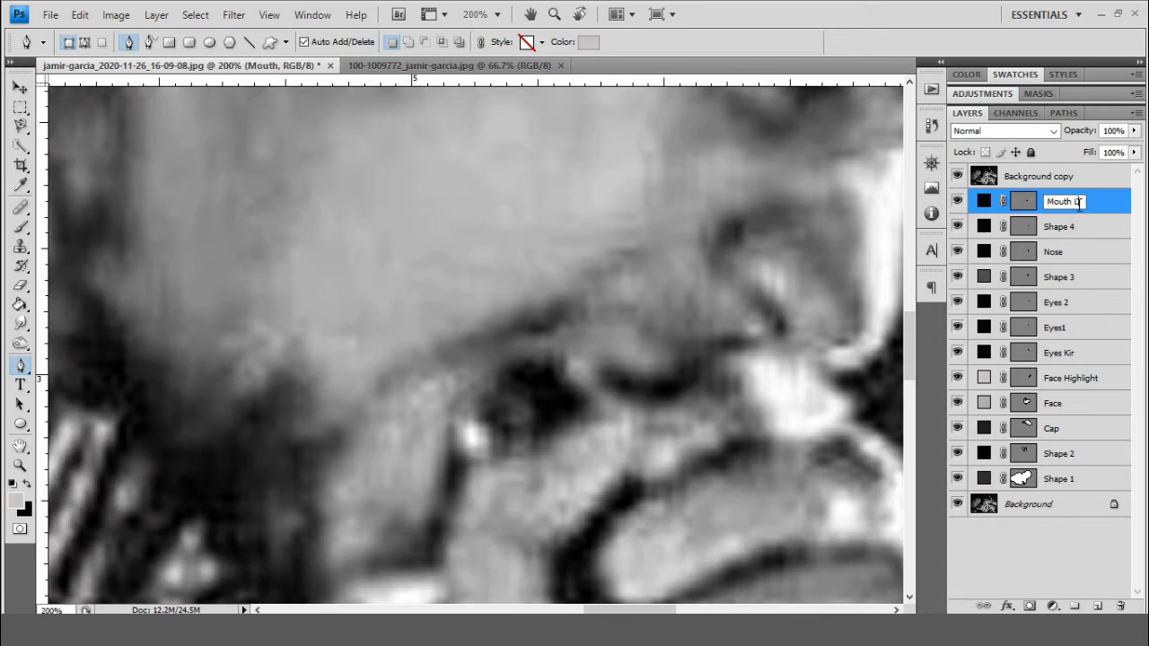
key(Return)
key(ctrl+shift+n)
text(Mouth)
key(Return)
scroll(598, 395, up, 1)
scroll(584, 408, up, 1)
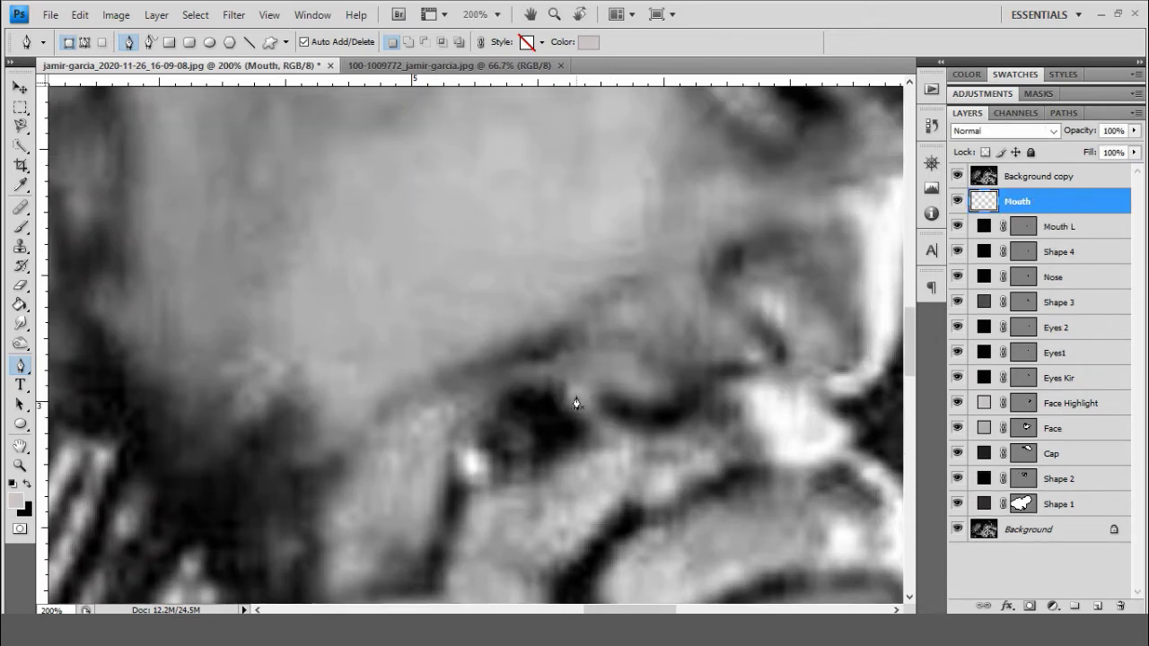
scroll(577, 403, down, 1)
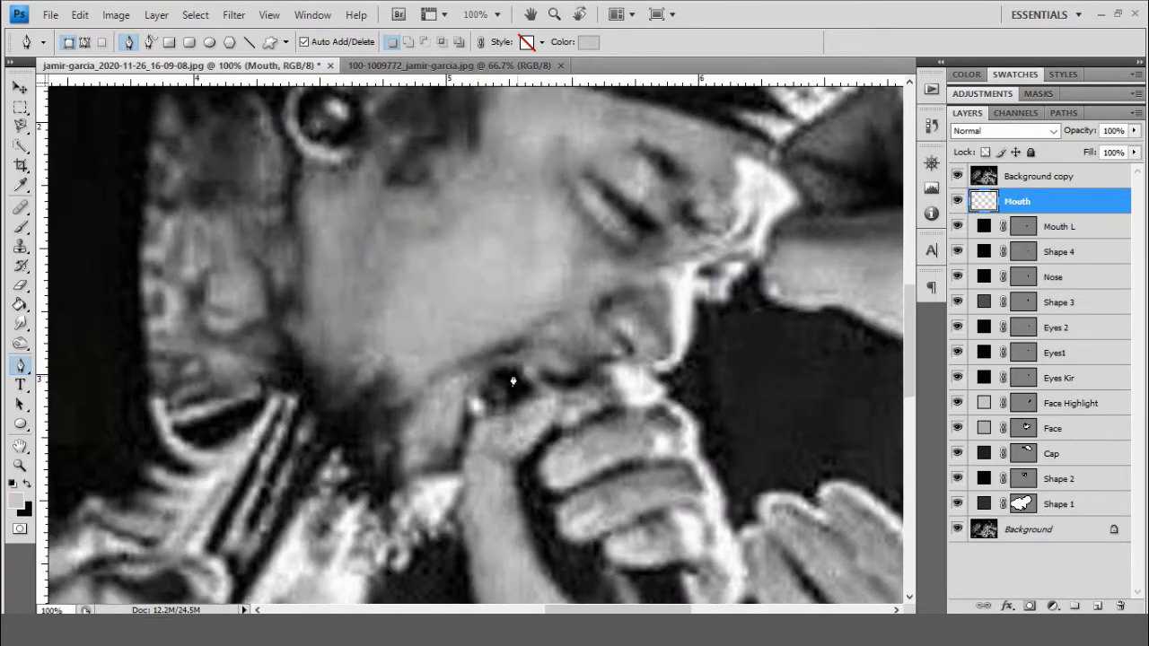
- Trace the lower lip outline and set the mouth shape's fill to dark grey
click(505, 365)
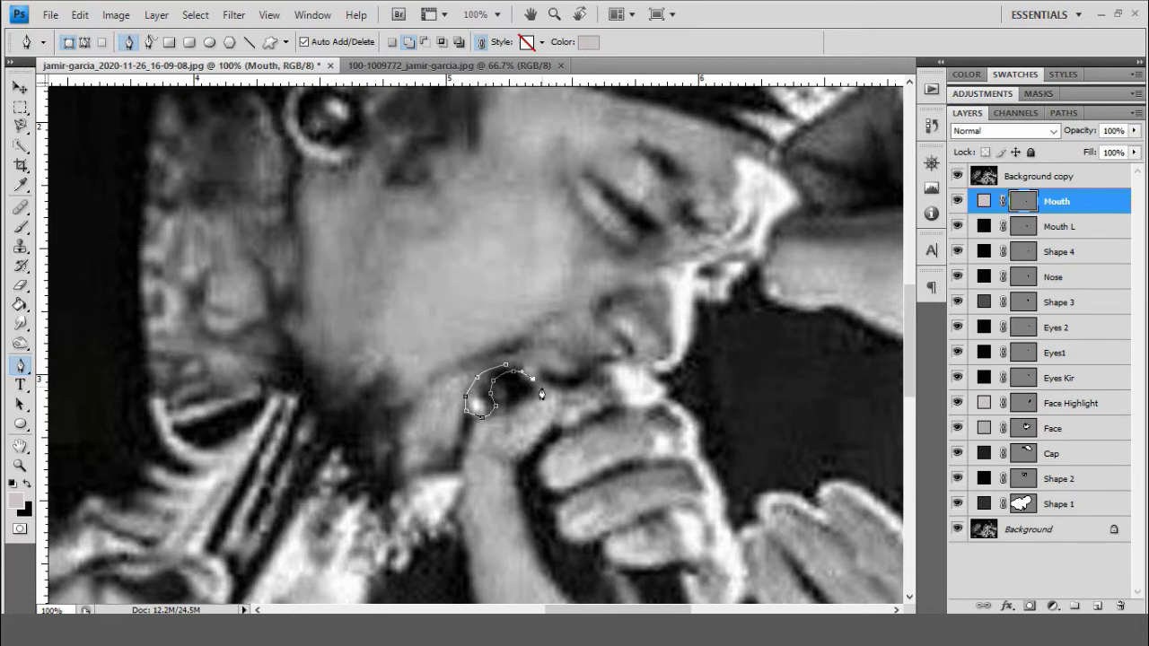
click(957, 176)
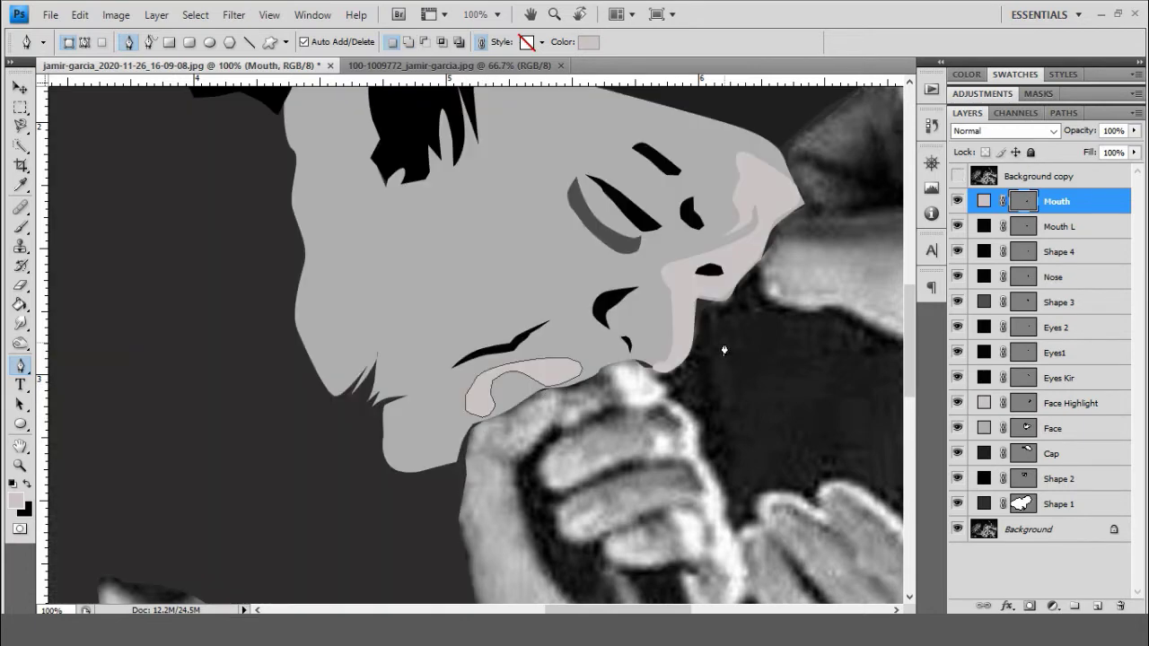
double_click(984, 201)
drag(341, 278, 775, 188)
click(731, 404)
click(1077, 210)
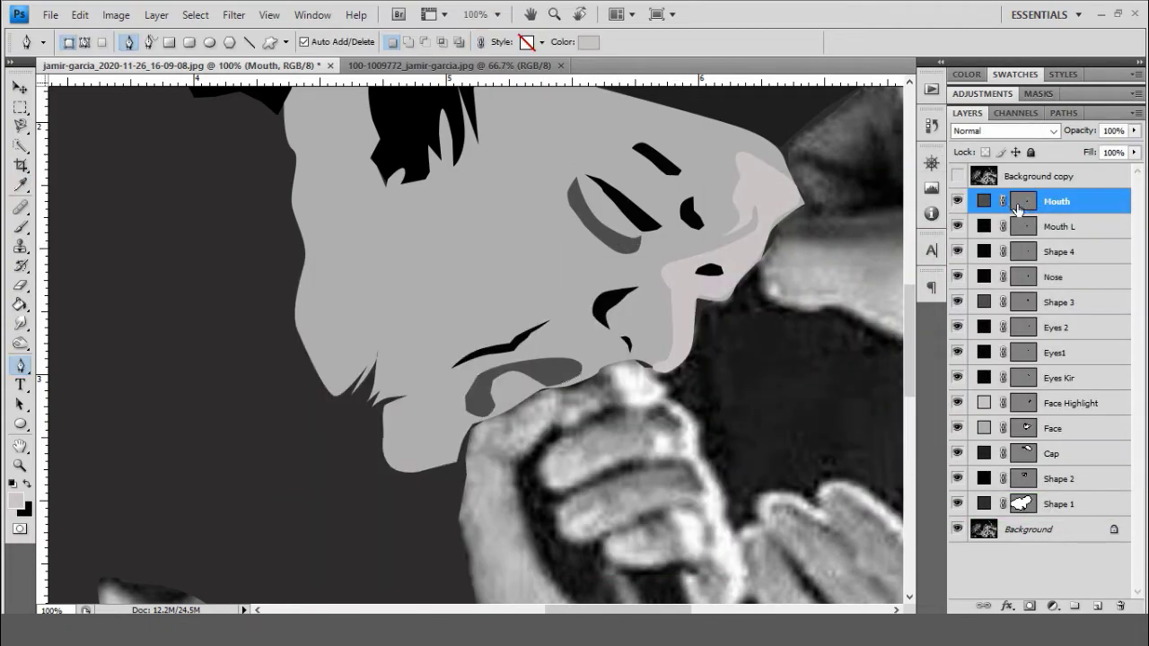
scroll(617, 325, down, 3)
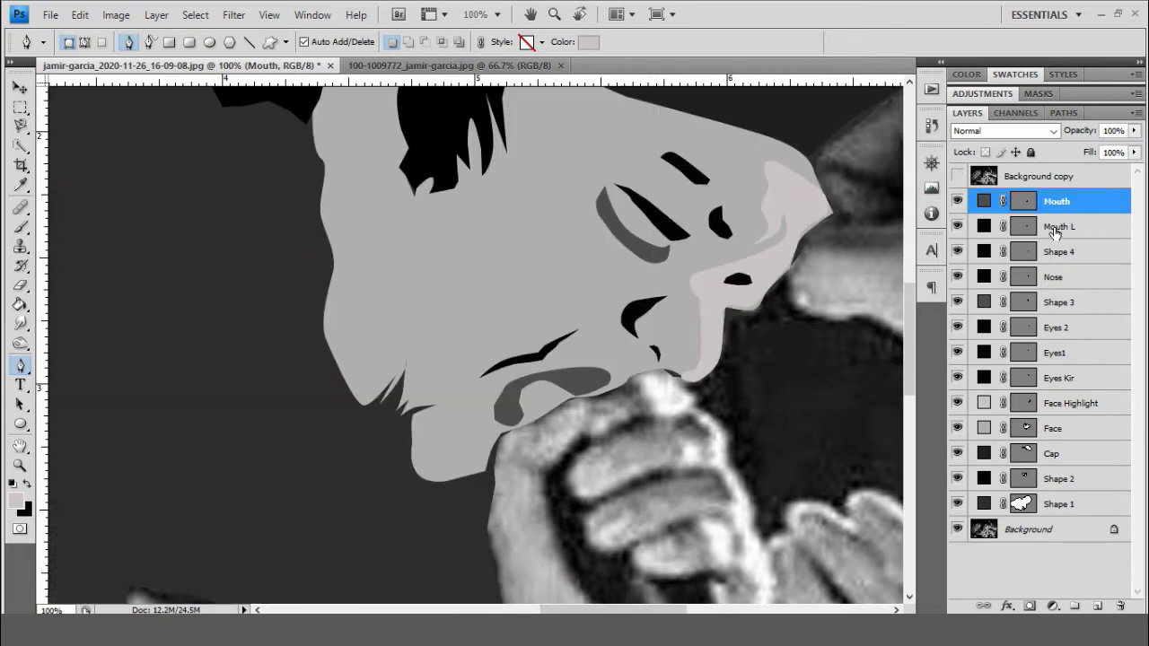
- Add a 'Mouth Shadows' layer above Mouth L
click(1056, 231)
key(ctrl+shift+n)
text(Mouth Shadows)
key(Return)
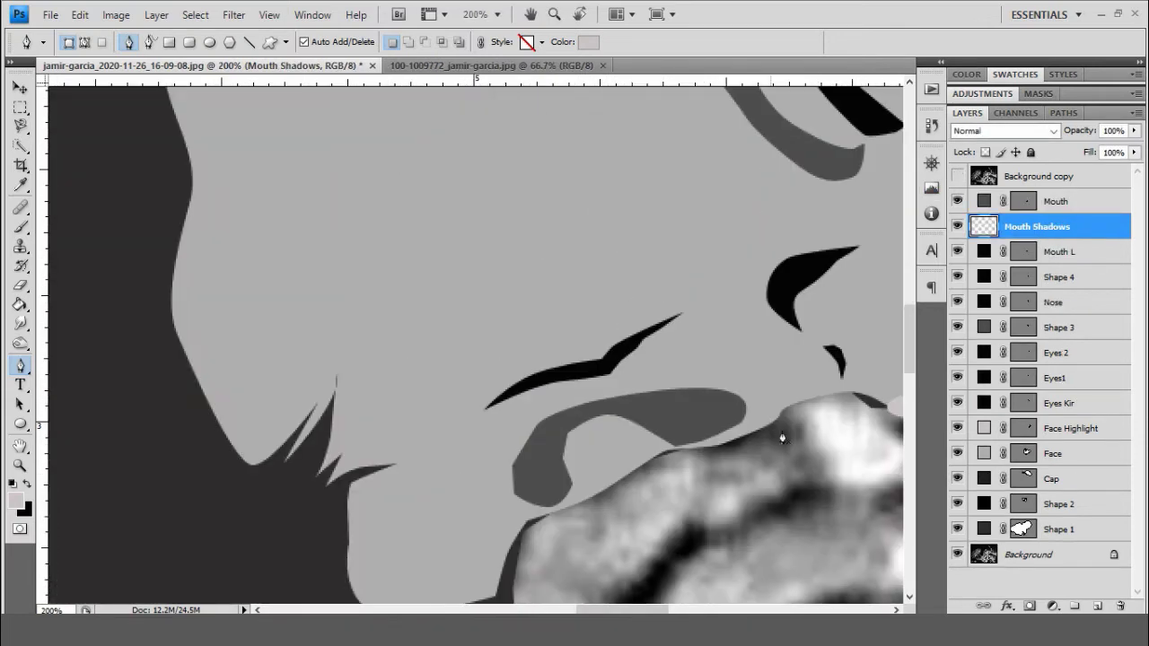
- Trace the shadow shape inside the mouth and fill it black
click(686, 455)
click(656, 422)
click(599, 409)
click(547, 439)
click(548, 466)
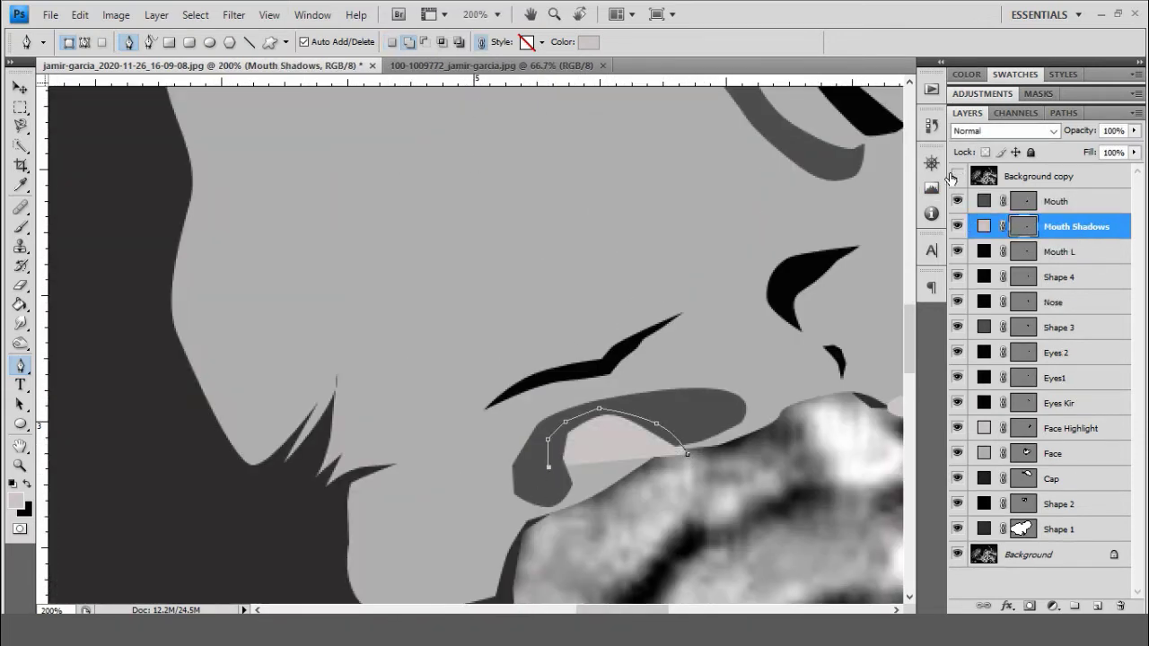
click(957, 176)
click(512, 481)
drag(519, 536, 574, 538)
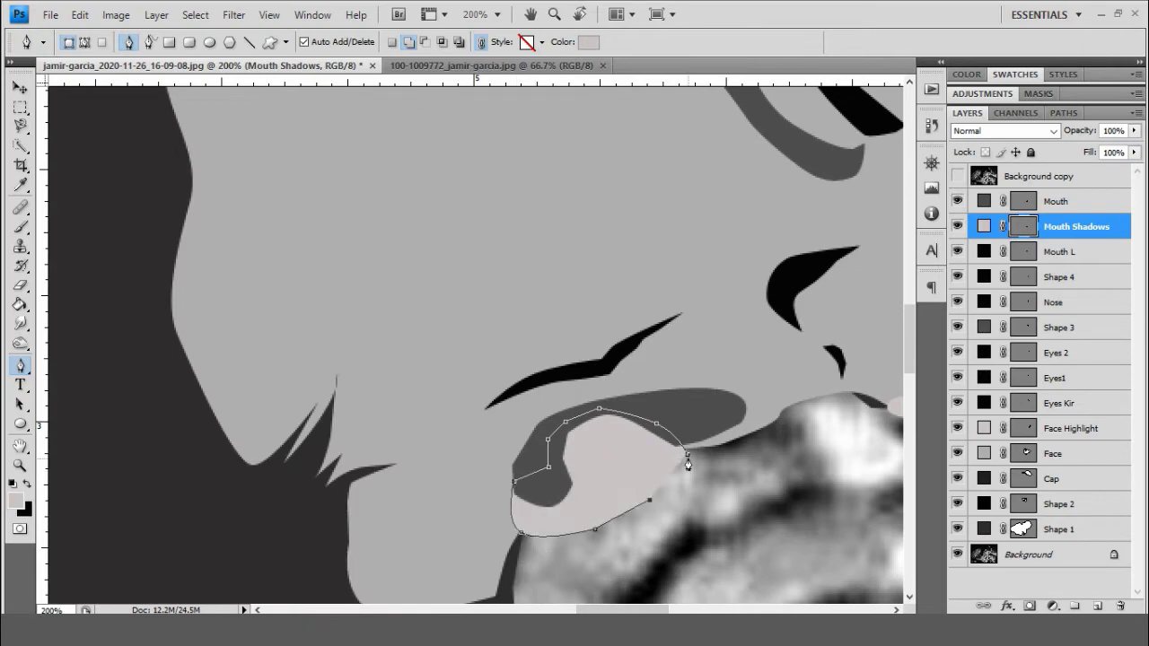
click(686, 454)
key(ctrl+BackSpace)
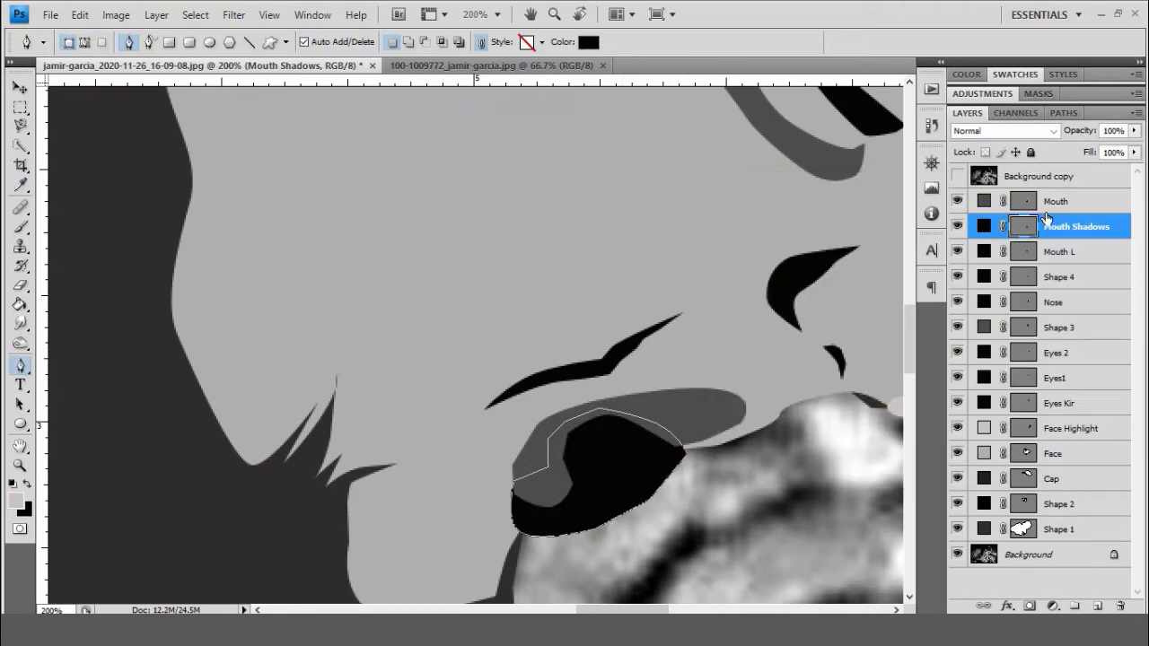
- Zoom out to the ear area and start a new layer above Mouth
key(ctrl+minus)
key(ctrl+minus)
key(ctrl+minus)
drag(596, 492, 713, 560)
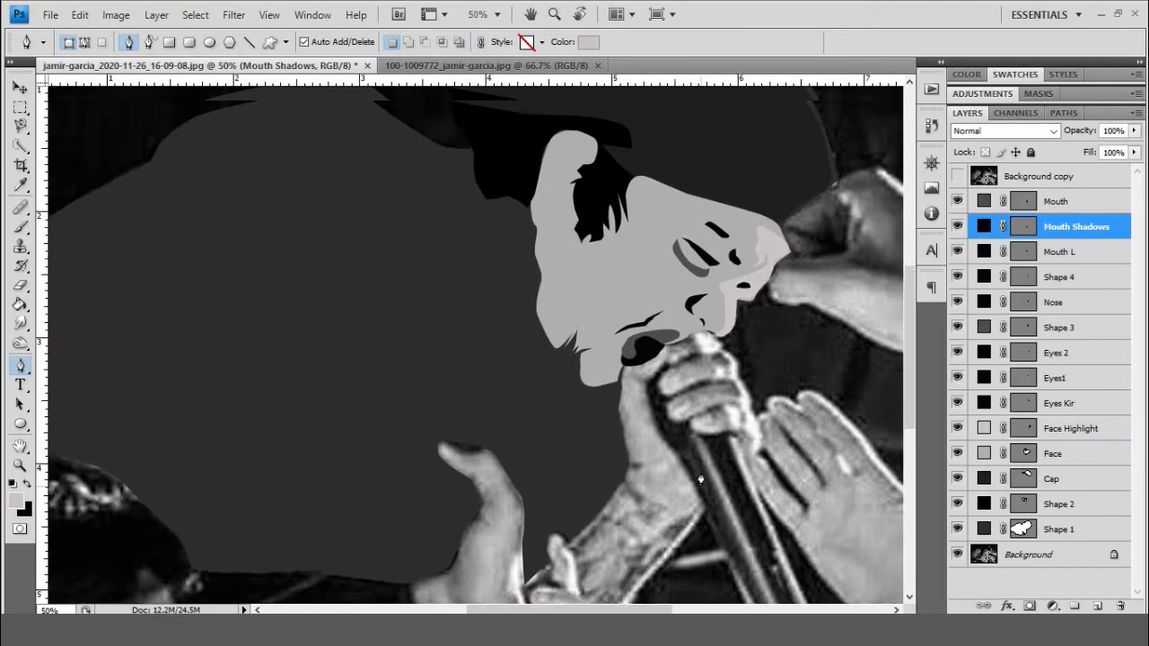
click(957, 176)
click(1045, 201)
key(ctrl+shift+n)
- Name the new layer 'Ear' and begin tracing the ear's upper rim
text(Ear)
key(Return)
key(ctrl+plus)
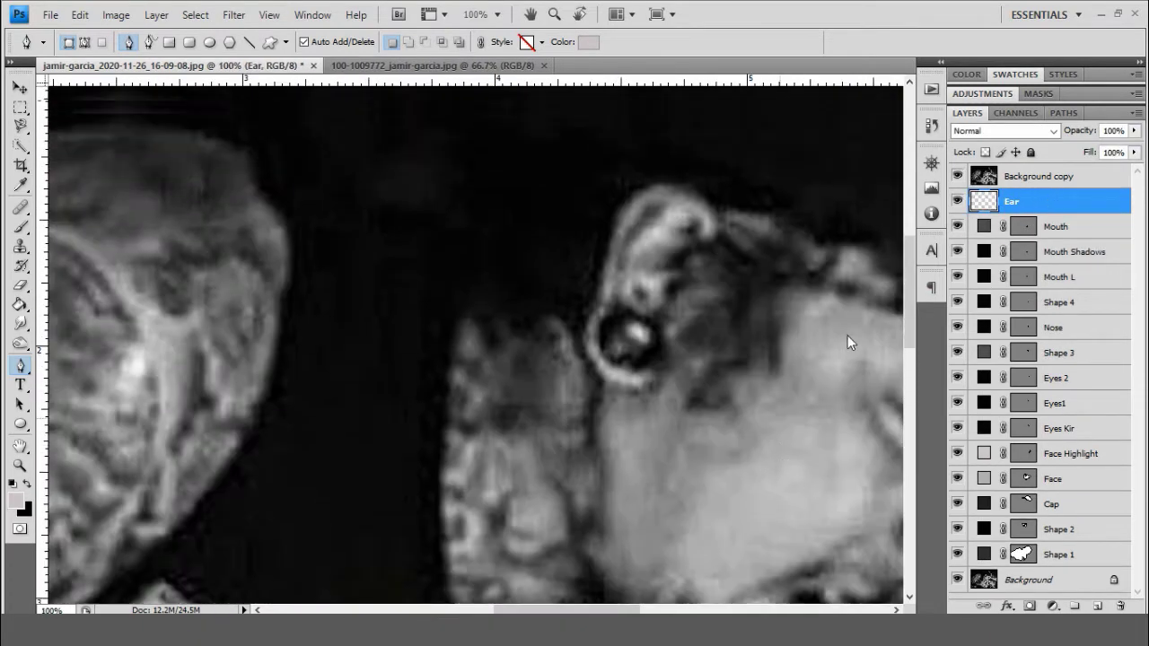
click(721, 254)
drag(696, 214, 658, 205)
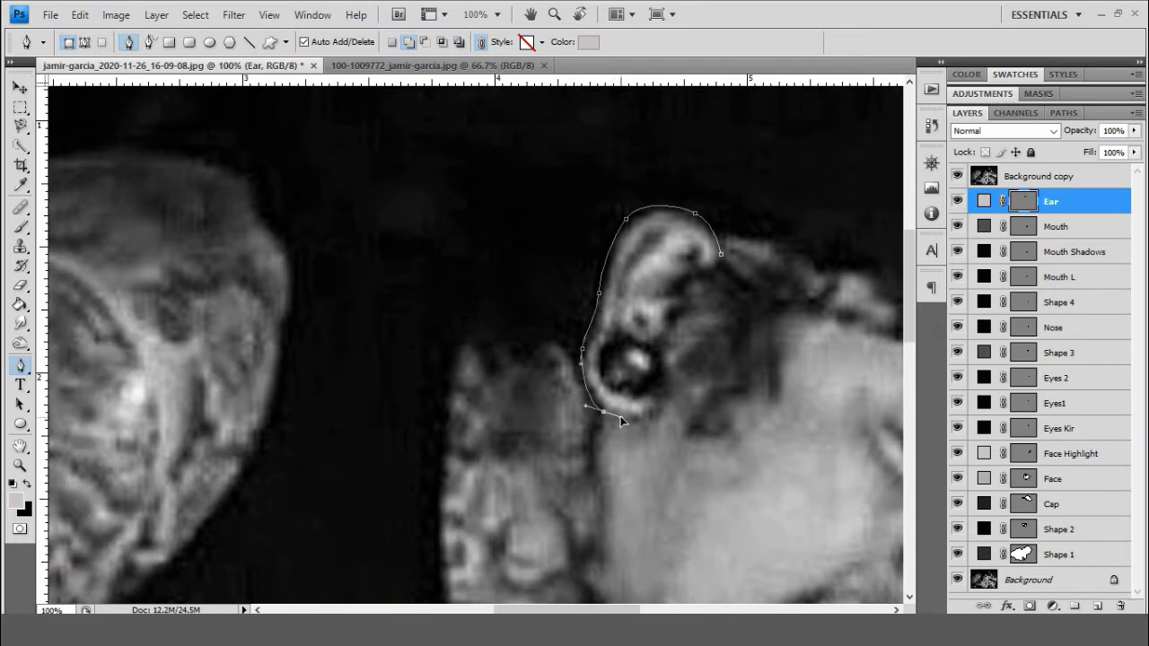
- Trace the ear lobe and inner edge, closing the light grey ear rim shape
scroll(601, 392, up, 2)
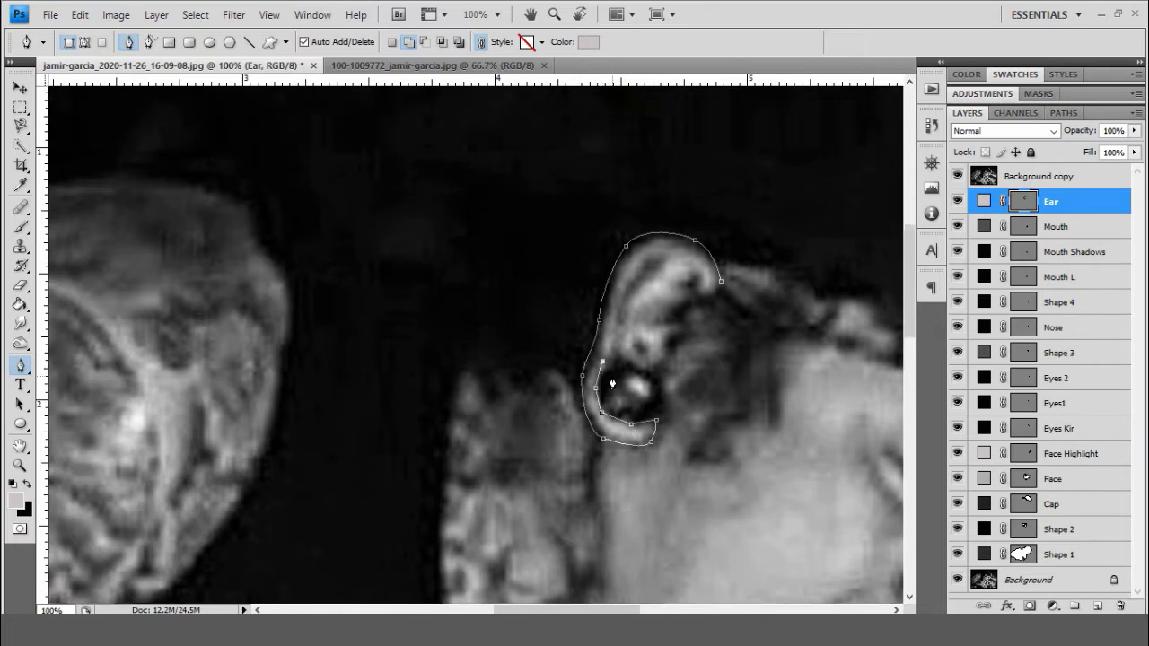
key(ctrl+plus)
drag(799, 563, 786, 565)
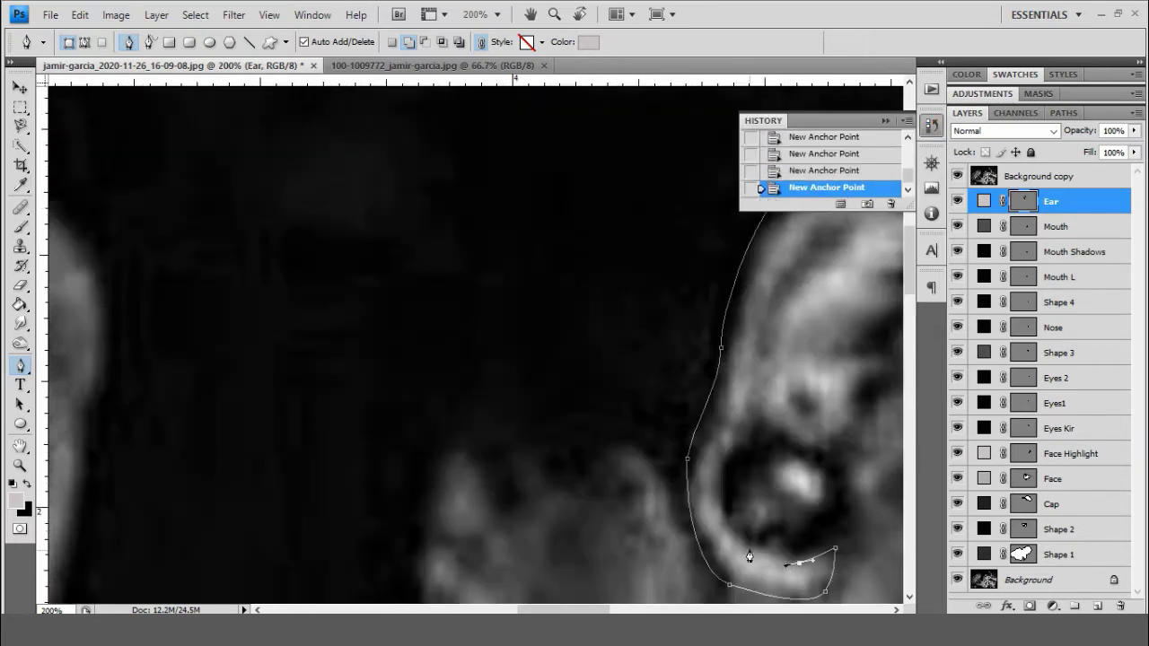
click(746, 414)
mouse_move(760, 330)
mouse_down()
mouse_move(759, 318)
mouse_move(608, 443)
mouse_up()
drag(594, 363, 607, 344)
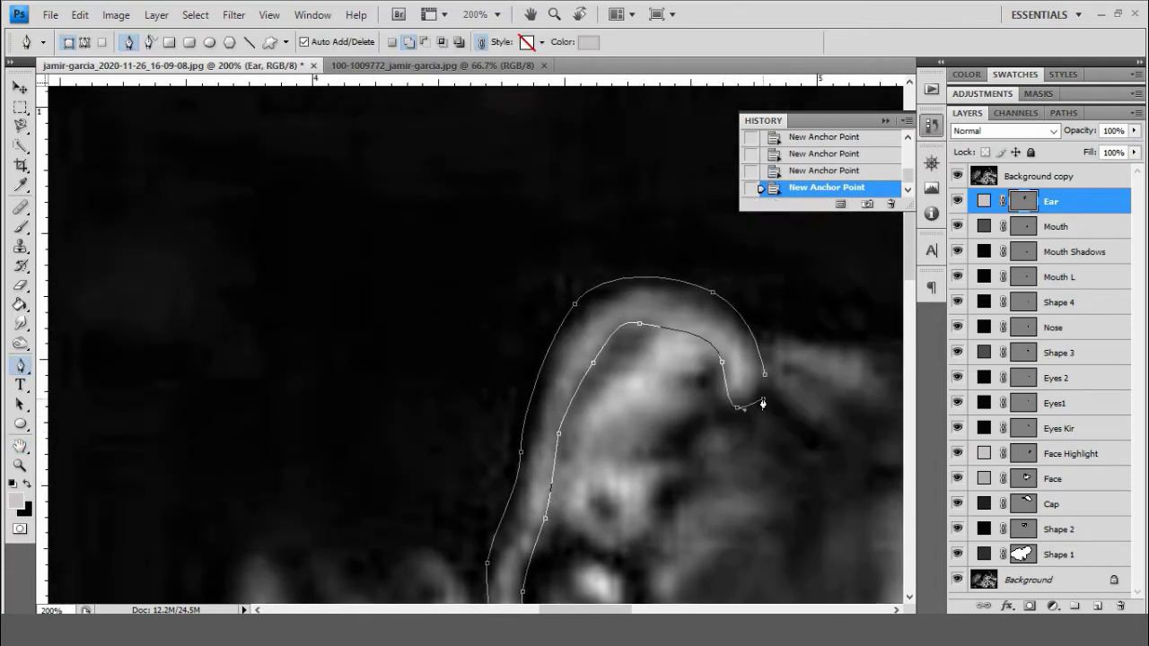
click(764, 374)
- Show the reference photo again and create an 'Earing' layer
key(ctrl+minus)
key(ctrl+minus)
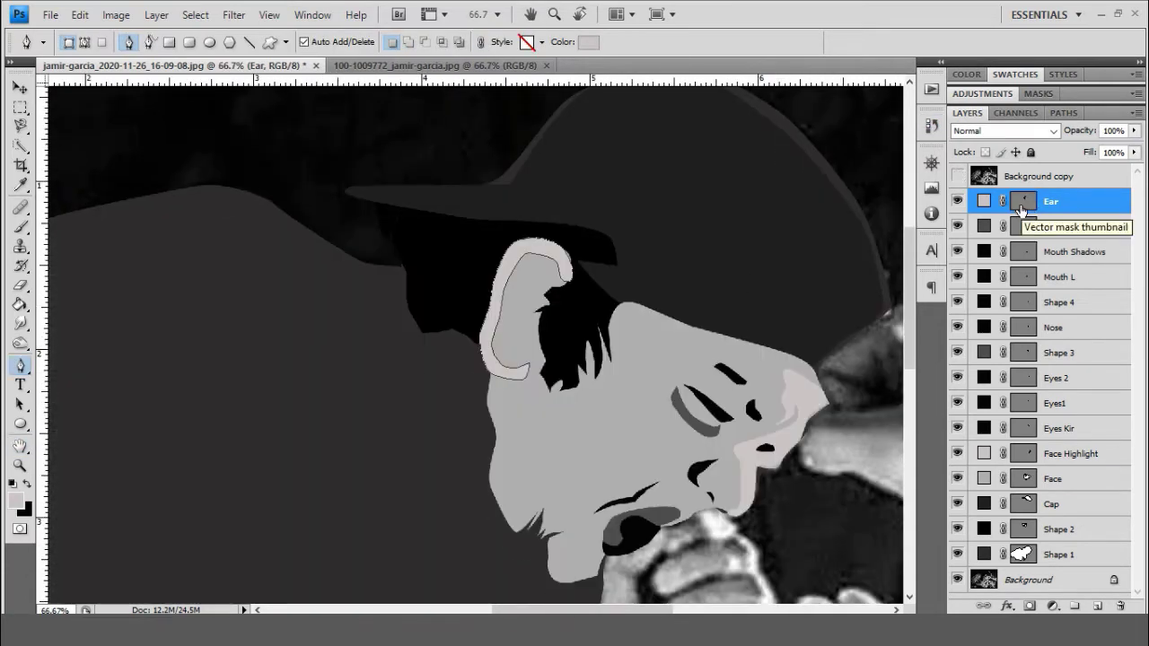
click(957, 176)
key(ctrl+plus)
key(ctrl+plus)
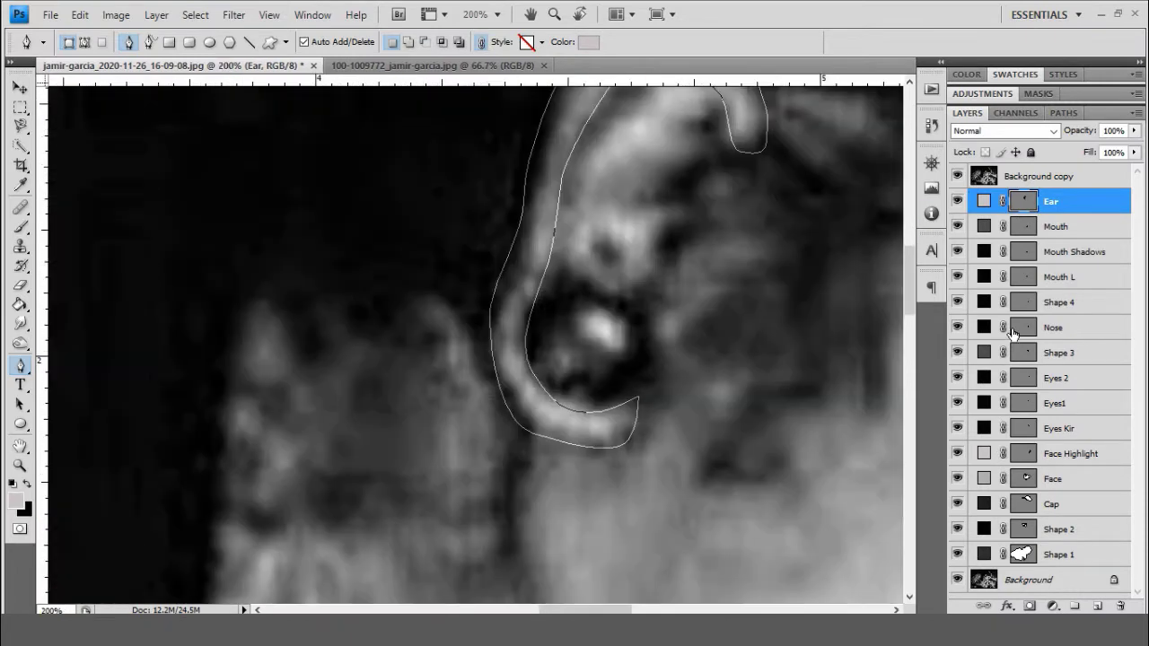
key(ctrl+shift+n)
text(Earing)
key(Return)
- Draw a black round earring circle on the ear lobe and scale it to size
click(16, 500)
key(Return)
key(u)
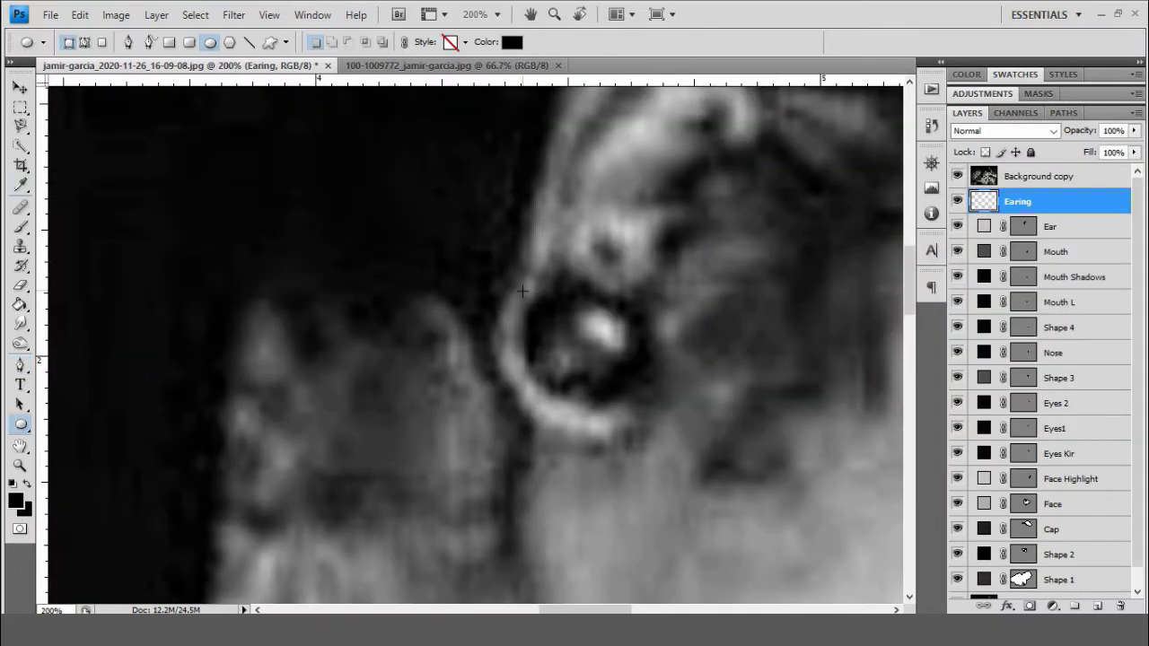
mouse_move(503, 279)
mouse_down()
mouse_move(616, 392)
mouse_move(655, 401)
mouse_up()
key(ctrl+t)
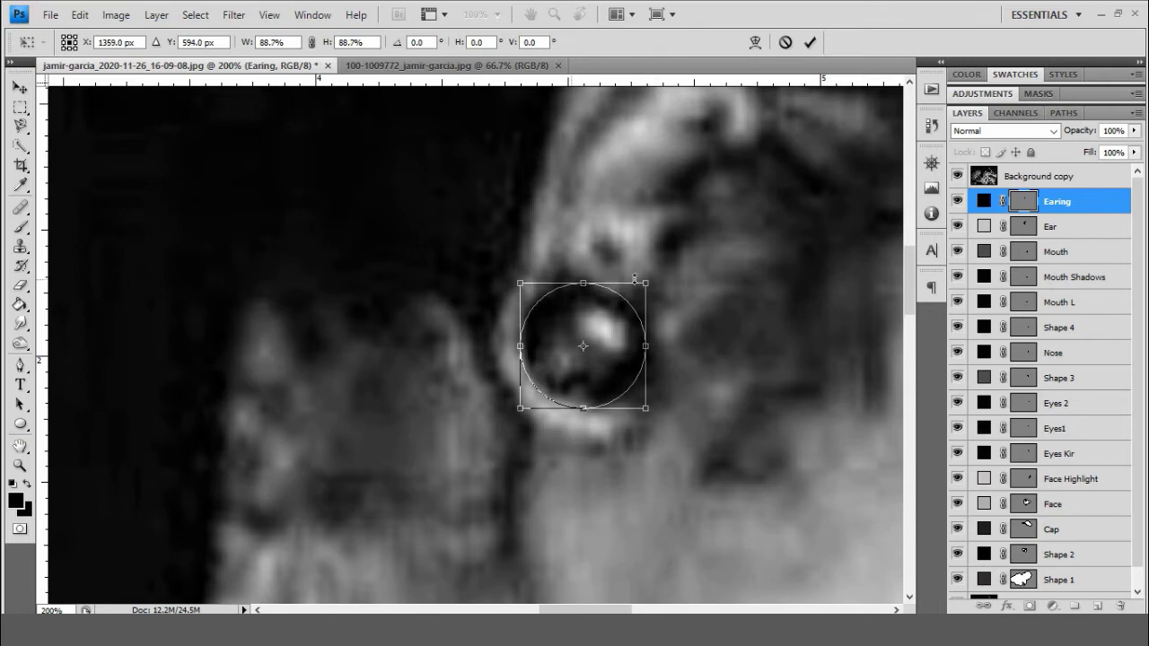
key(Return)
- Sample light grey from the ear and trace the earring highlight as a new shape
key(i)
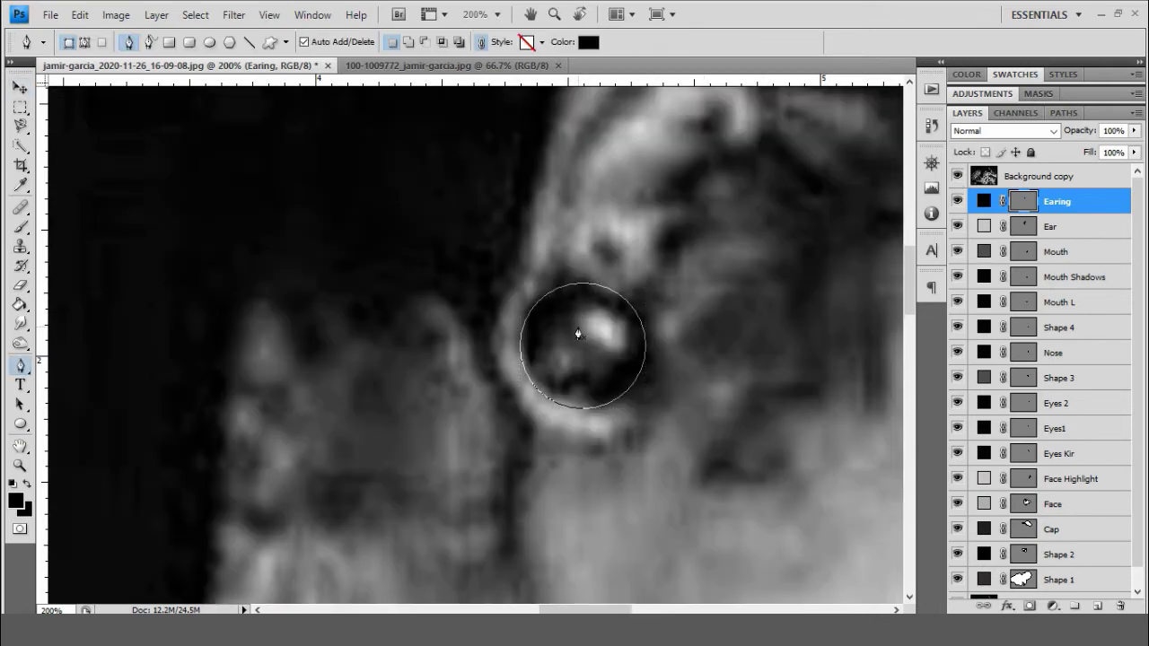
click(957, 176)
click(563, 274)
key(ctrl+shift+alt+n)
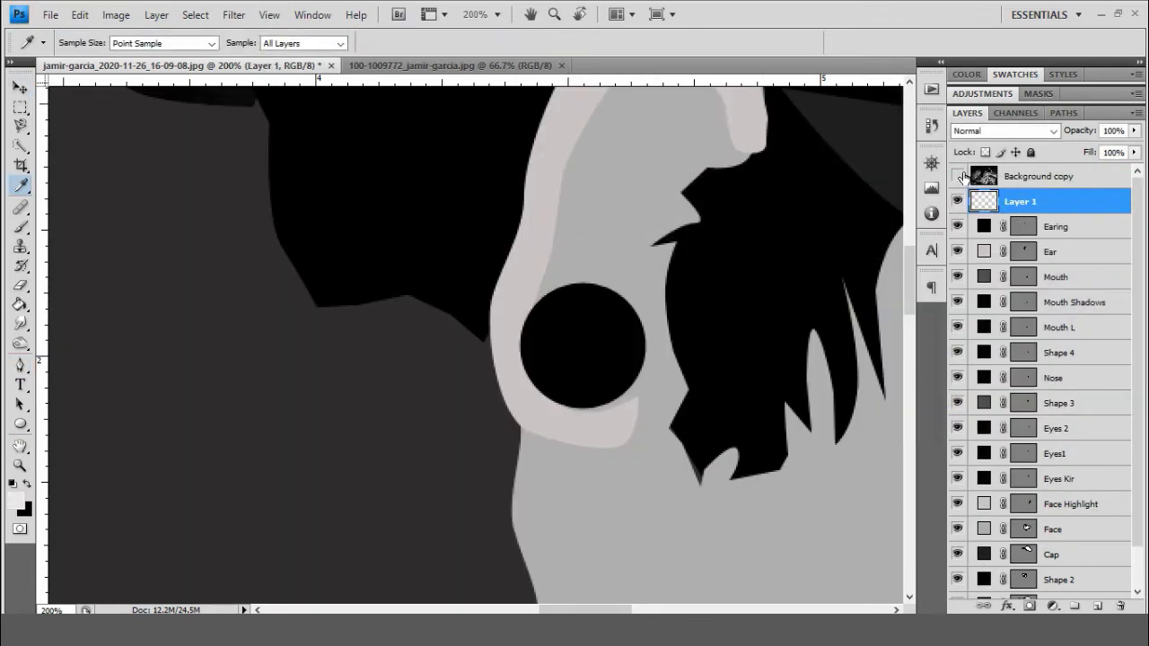
click(957, 176)
key(p)
click(582, 337)
drag(611, 359, 639, 343)
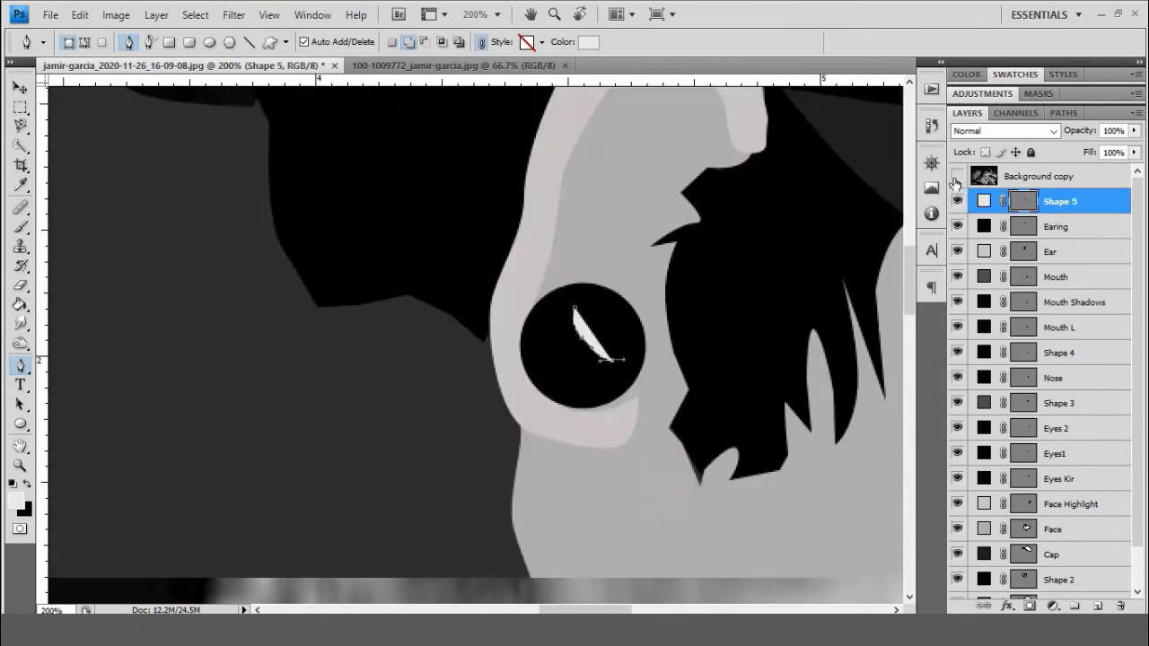
click(576, 308)
- Zoom out to view the whole head and select the Cap layer
click(957, 176)
key(ctrl+minus)
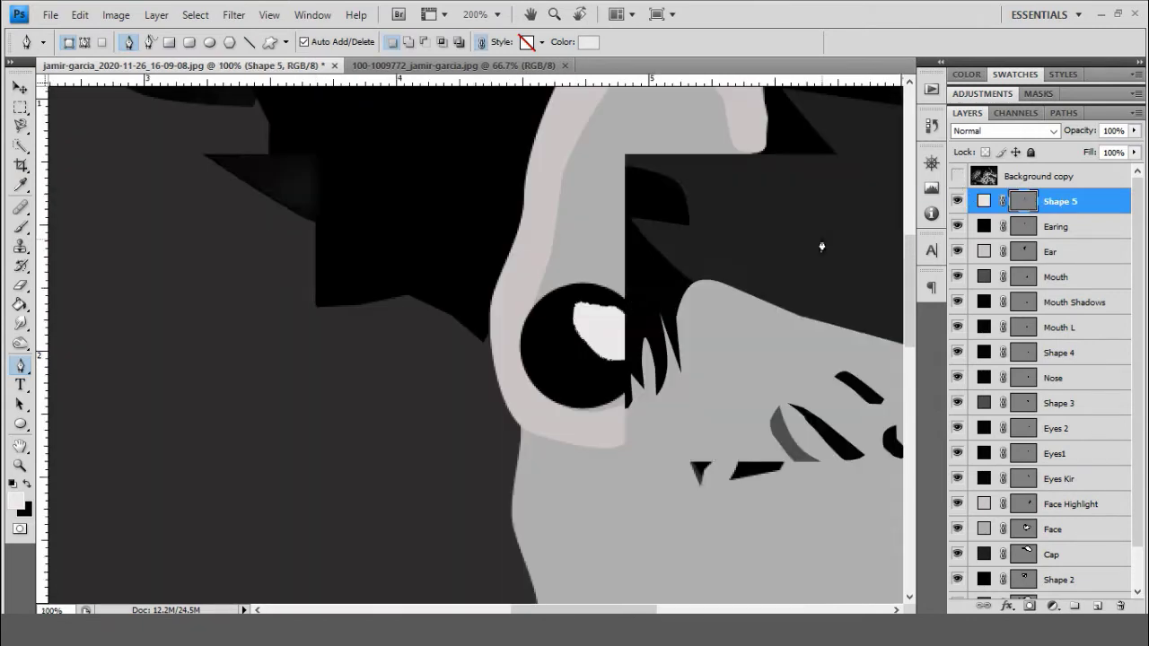
key(ctrl+minus)
key(ctrl+minus)
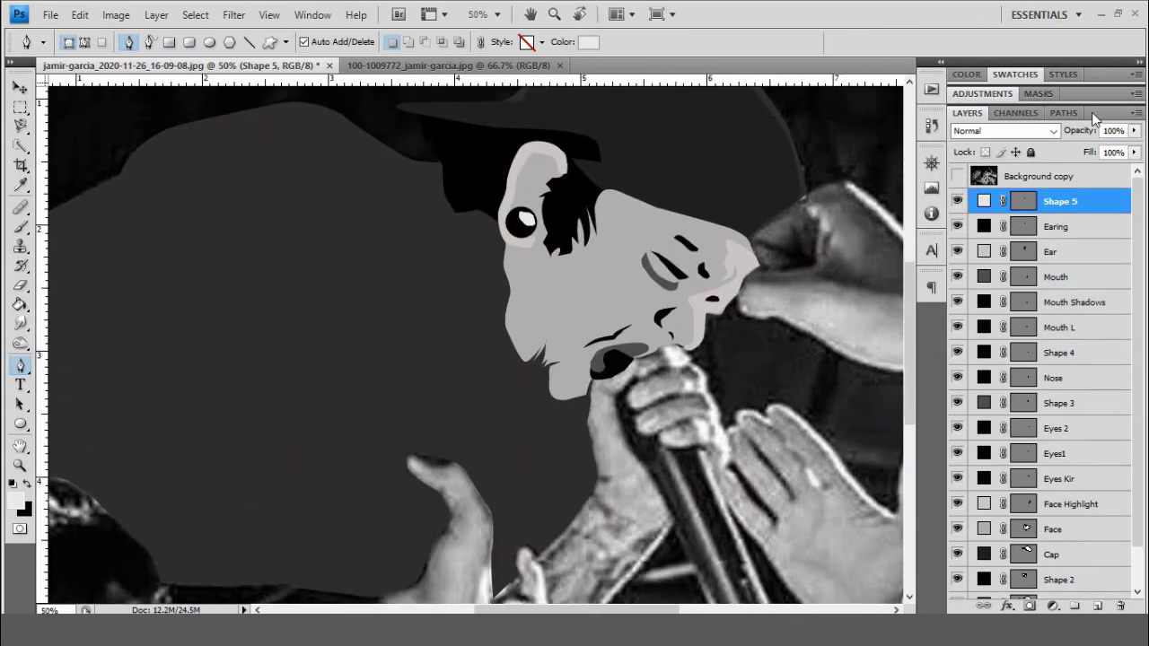
click(957, 176)
key(ctrl+plus)
scroll(1050, 332, down, 2)
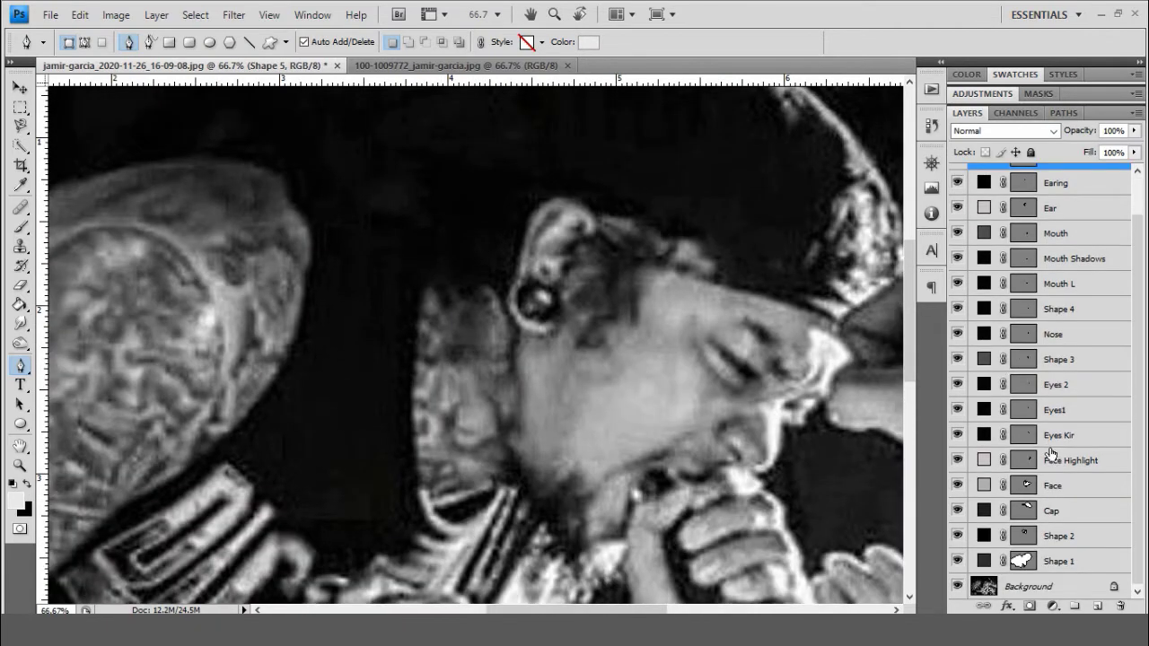
click(1070, 512)
- Create a 'Neck' layer and trace the neck's top edge and left side
key(ctrl+shift+n)
text(Neck)
key(Return)
key(ctrl+plus)
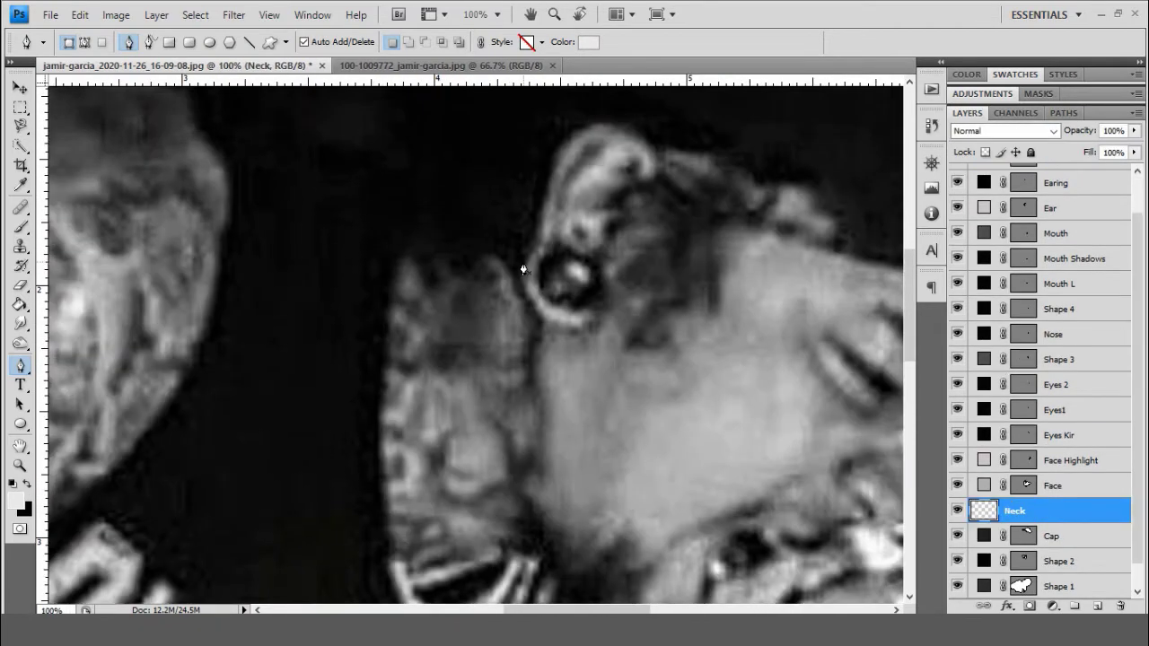
click(521, 252)
click(437, 255)
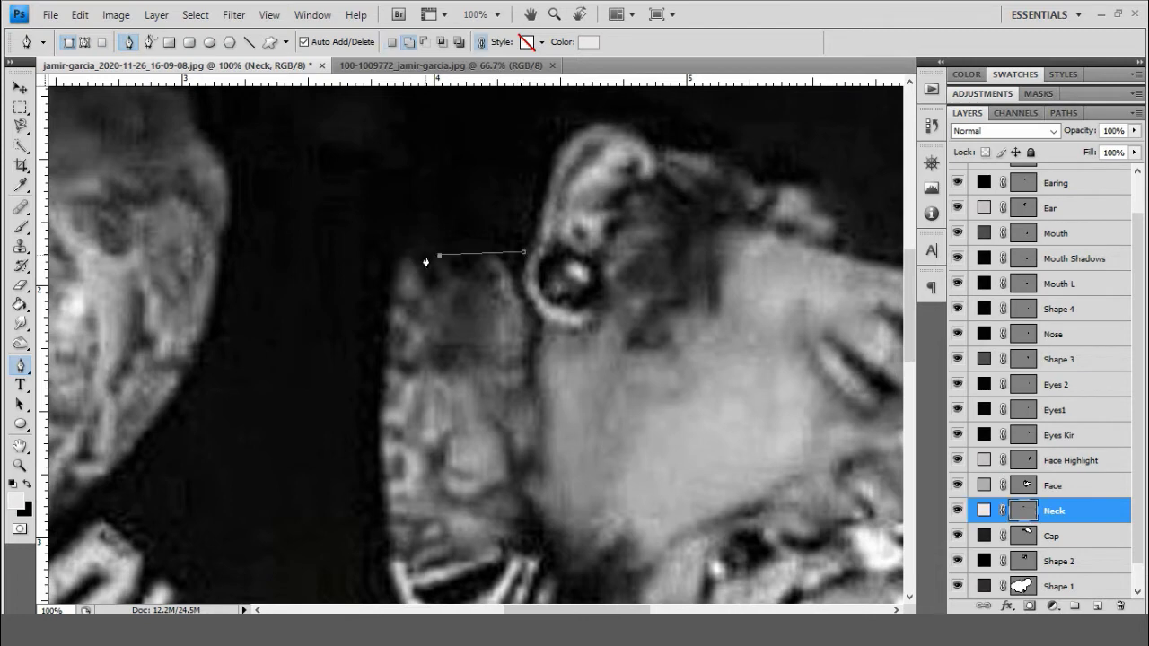
click(395, 262)
scroll(375, 310, down, 2)
drag(378, 369, 382, 418)
scroll(387, 414, down, 3)
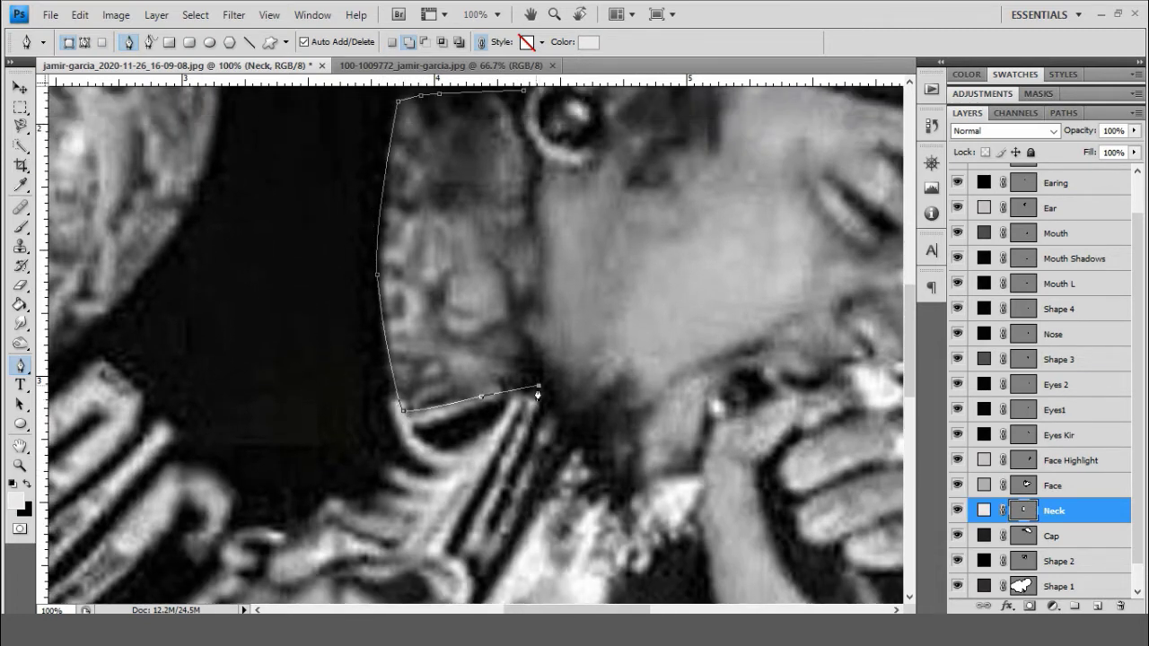
- Continue the neck outline up the jaw toward the ear and close it
scroll(546, 385, up, 2)
click(544, 369)
scroll(538, 368, up, 2)
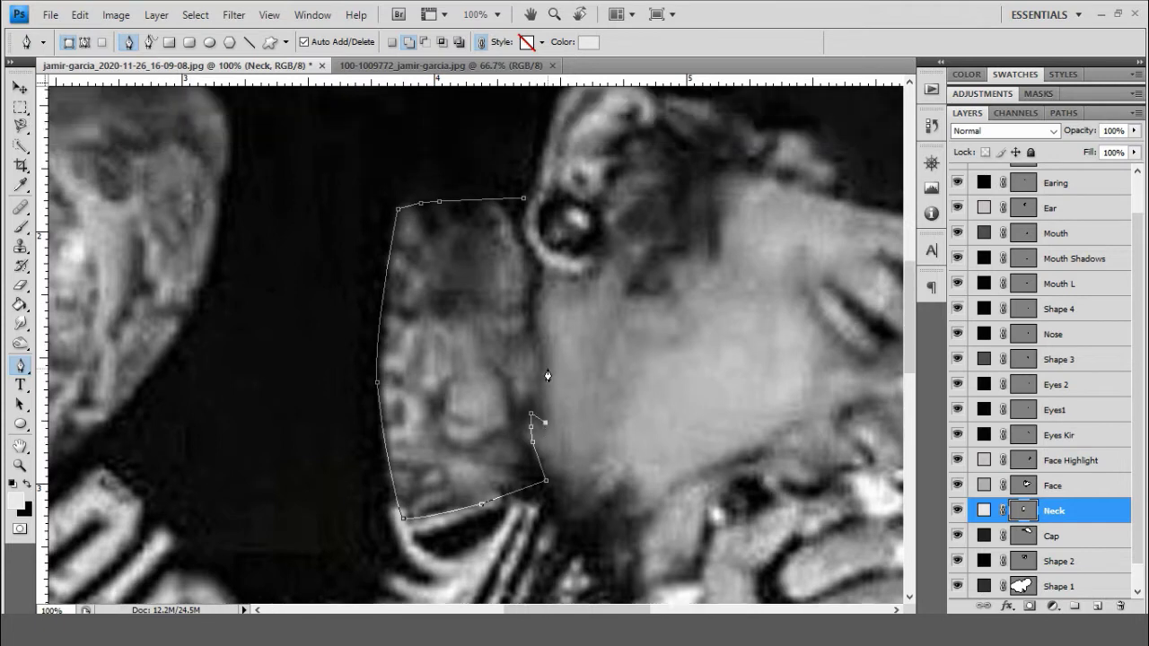
scroll(539, 359, up, 3)
click(532, 397)
click(543, 361)
click(530, 280)
scroll(791, 359, down, 1)
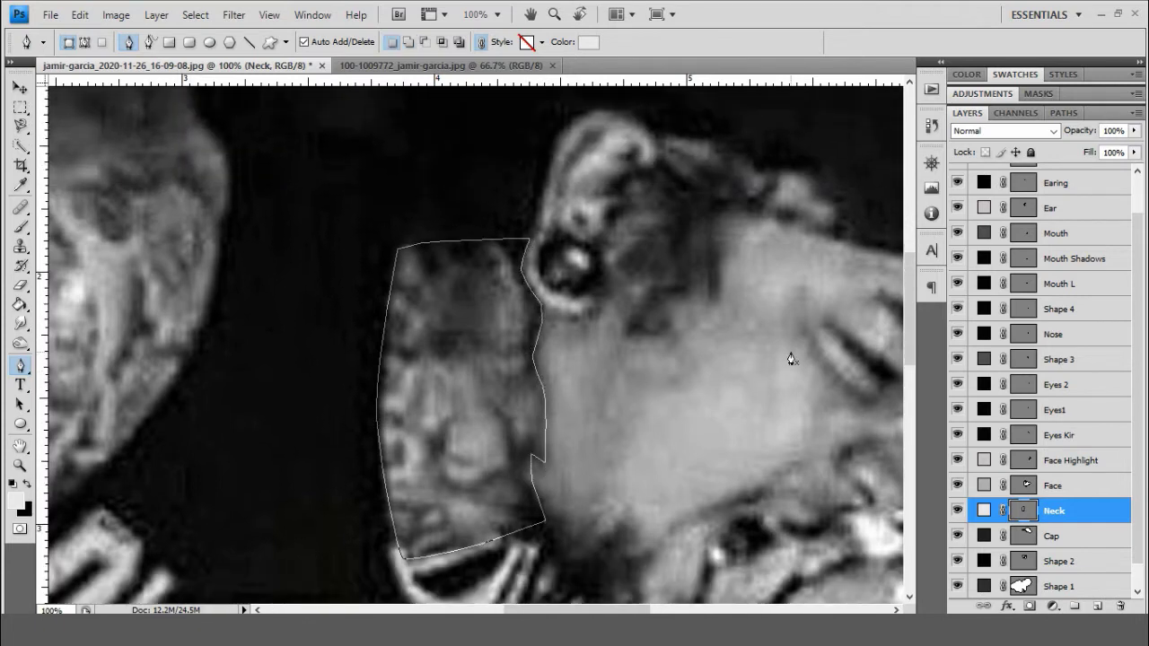
scroll(1041, 359, up, 2)
- Fill the neck shape with the face's grey and select the Neck layer
click(957, 176)
click(15, 500)
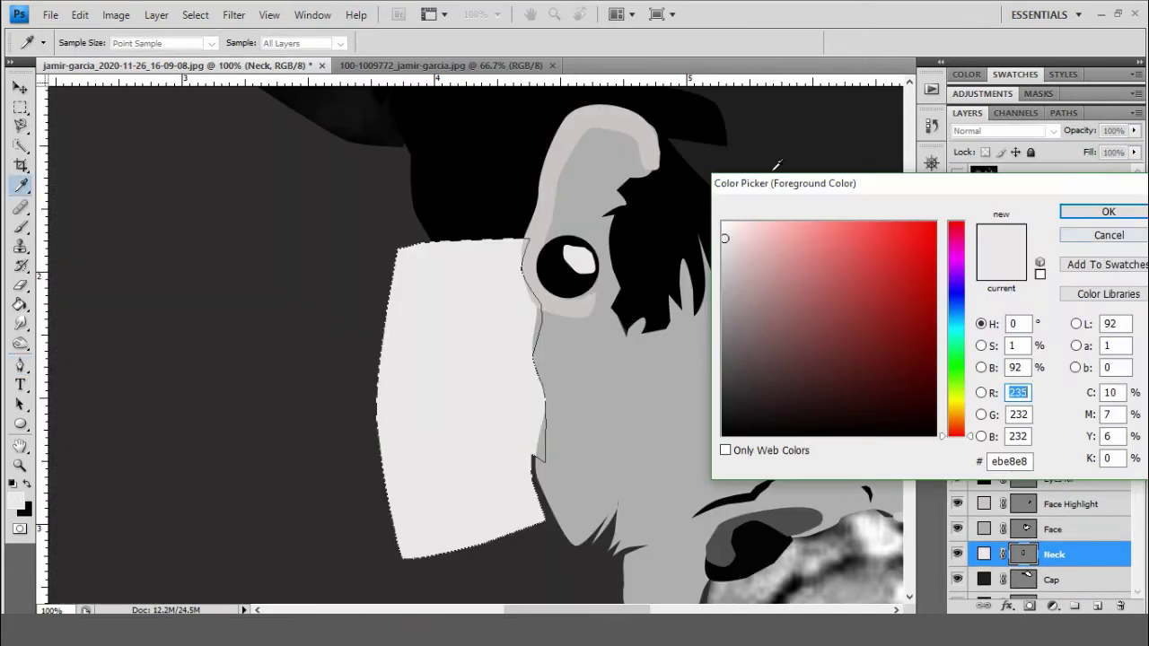
click(1105, 212)
click(588, 41)
click(1108, 216)
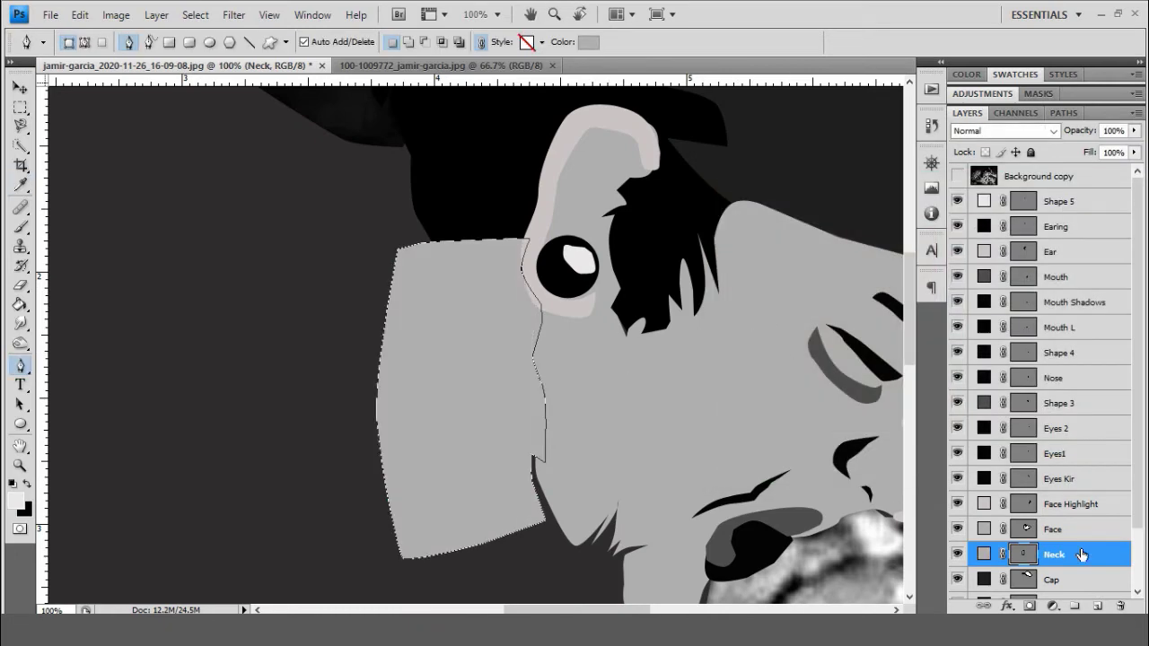
click(1029, 554)
scroll(620, 422, down, 1)
- Give Neck a 3 px black outside stroke and remove the stroke from Face
double_click(1103, 554)
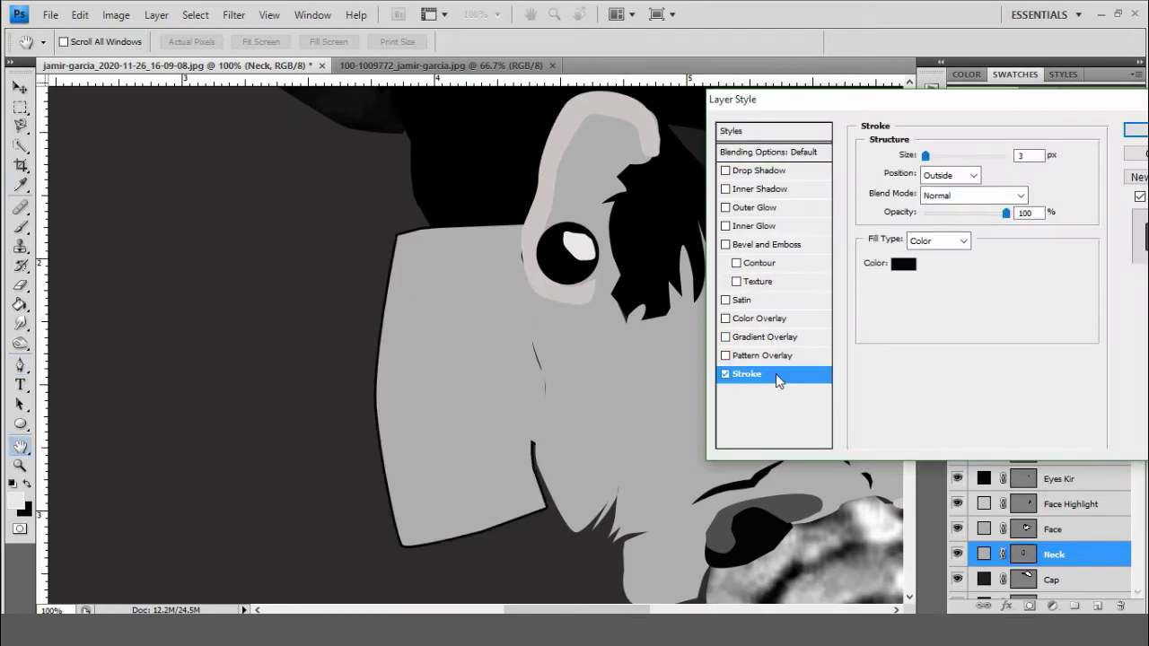
click(1135, 130)
double_click(1099, 529)
click(1136, 130)
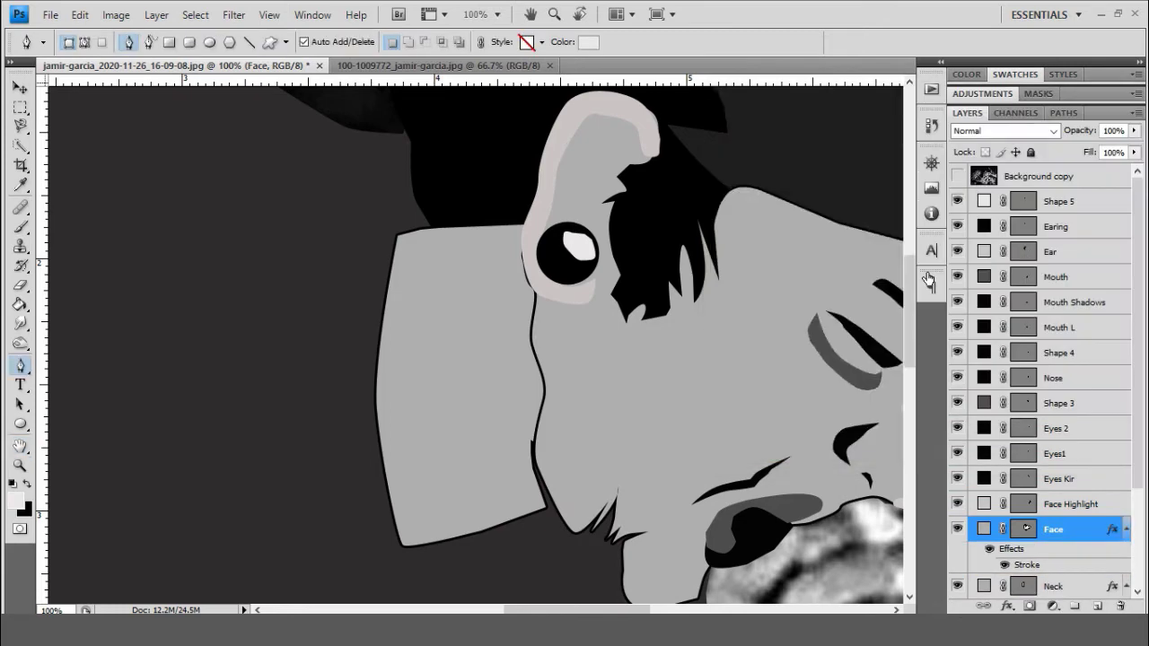
key(ctrl+minus)
key(ctrl+minus)
right_click(1050, 529)
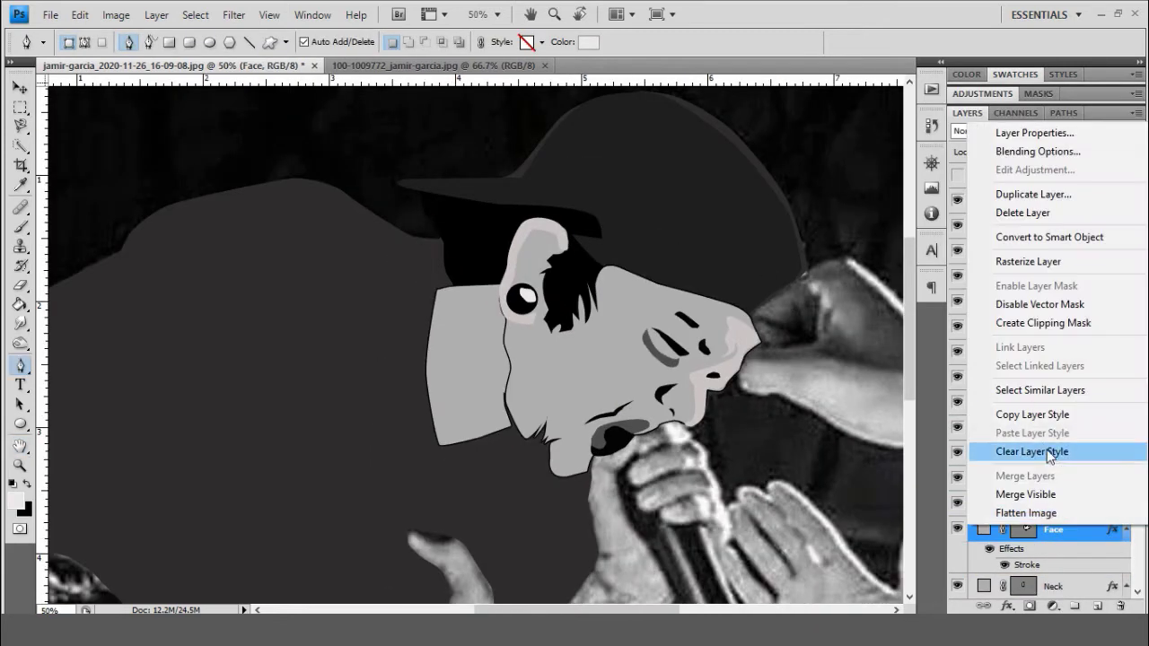
key(Escape)
- Save the artwork as Tribute.psd, accepting the compatibility prompt
key(ctrl+shift+s)
text(Tribute)
key(Return)
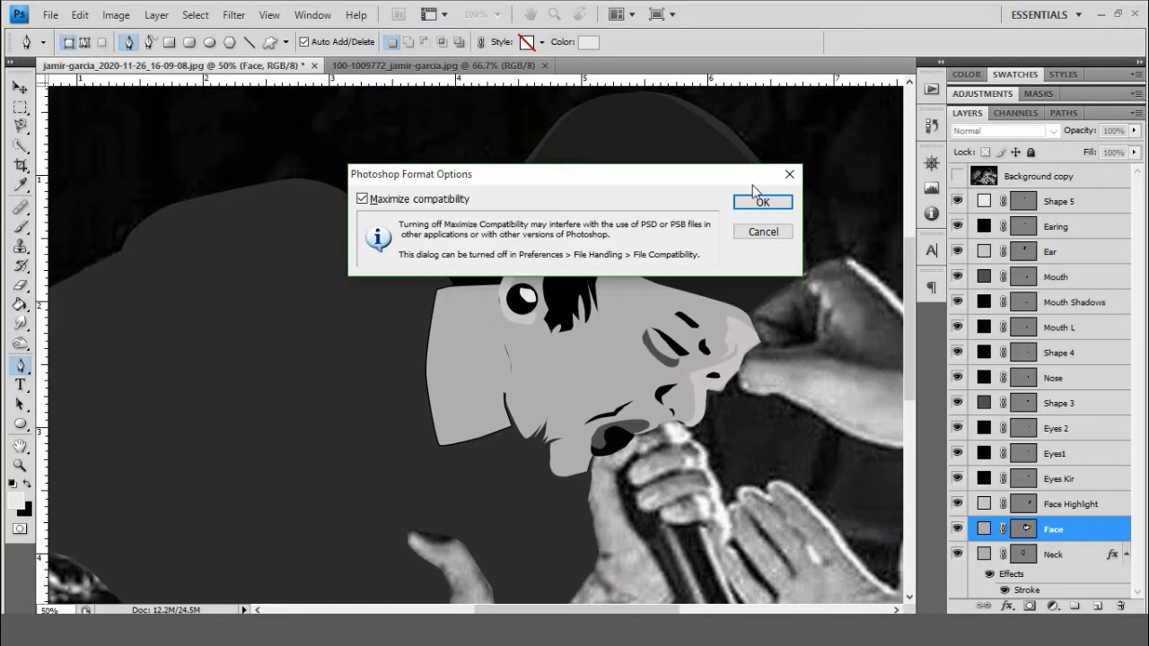
click(774, 199)
key(ctrl+plus)
- Add a new layer named Sando above the Neck layer
key(h)
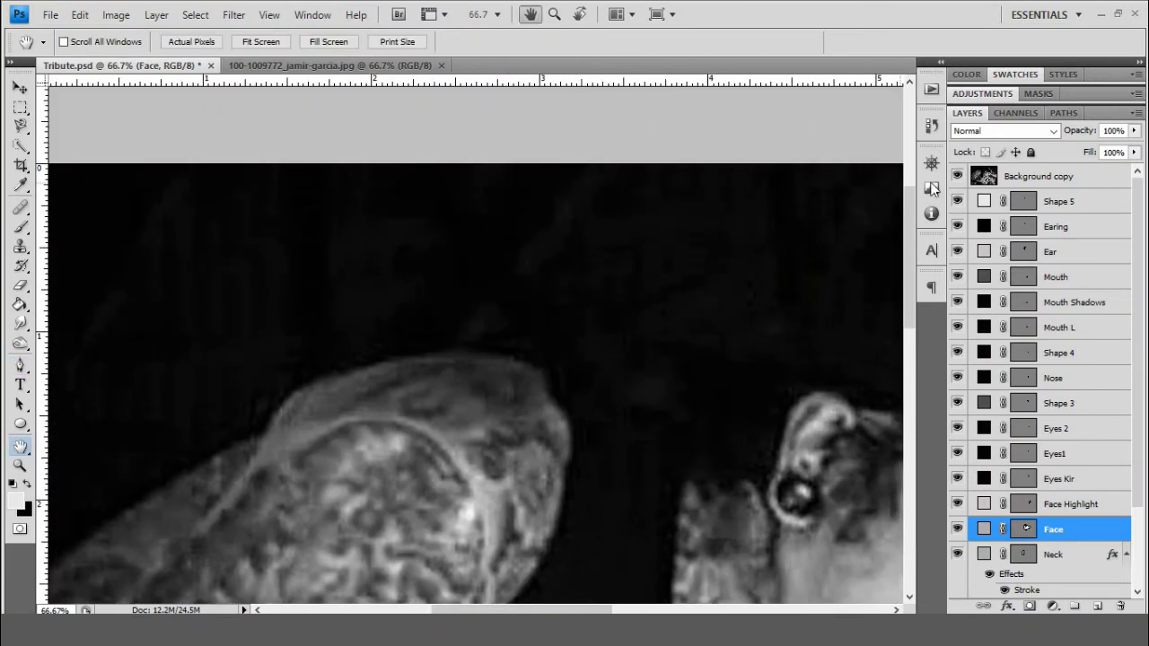
scroll(1041, 449, down, 2)
click(1057, 503)
key(ctrl+shift+n)
text(Sando)
key(Return)
scroll(652, 418, down, 3)
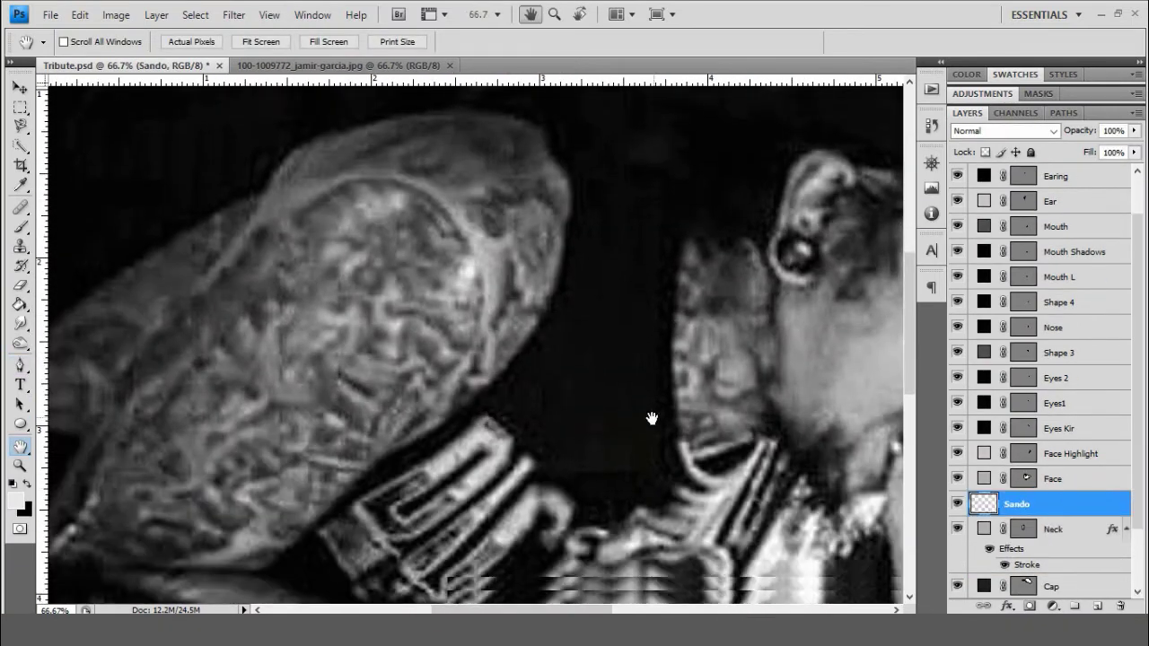
- Trace a black tank top shape along the shoulder and down the arm's edge
key(i)
key(p)
scroll(585, 326, up, 3)
scroll(689, 406, up, 1)
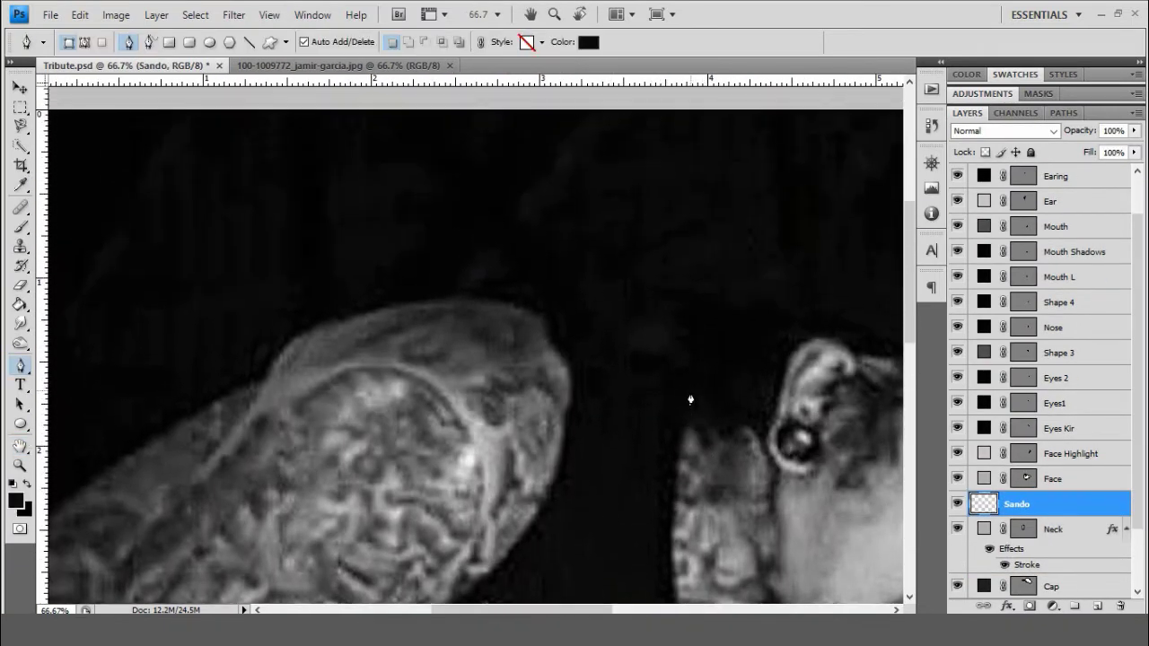
click(699, 387)
click(656, 364)
scroll(656, 364, up, 2)
click(641, 392)
click(601, 370)
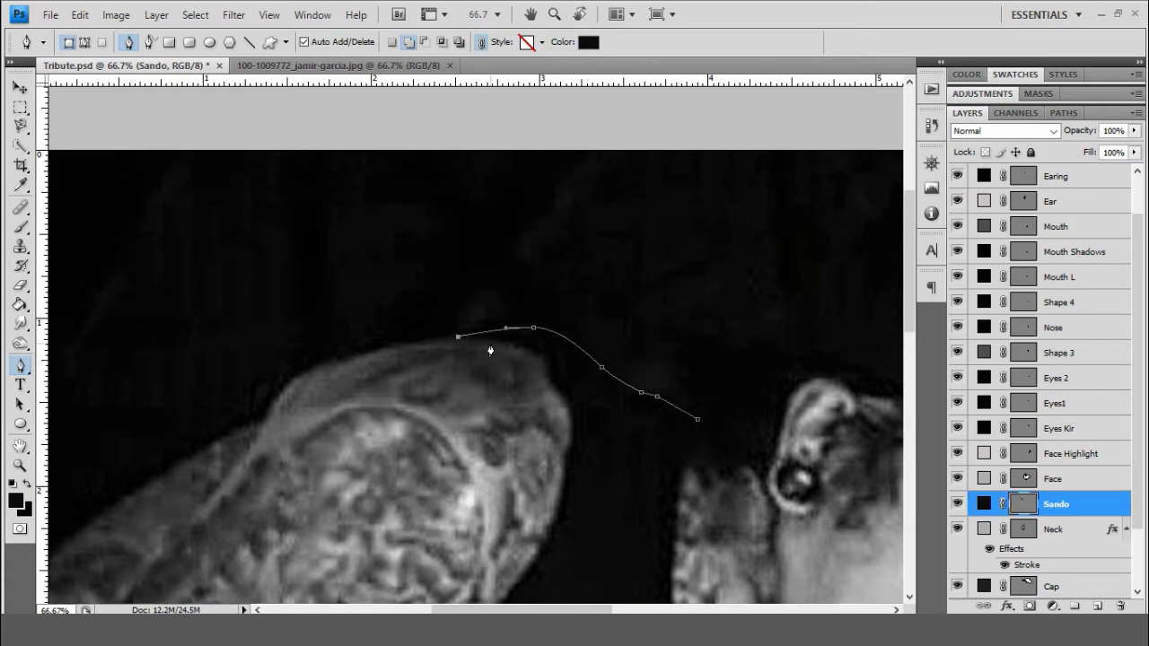
scroll(572, 413, down, 1)
click(571, 377)
scroll(571, 377, down, 2)
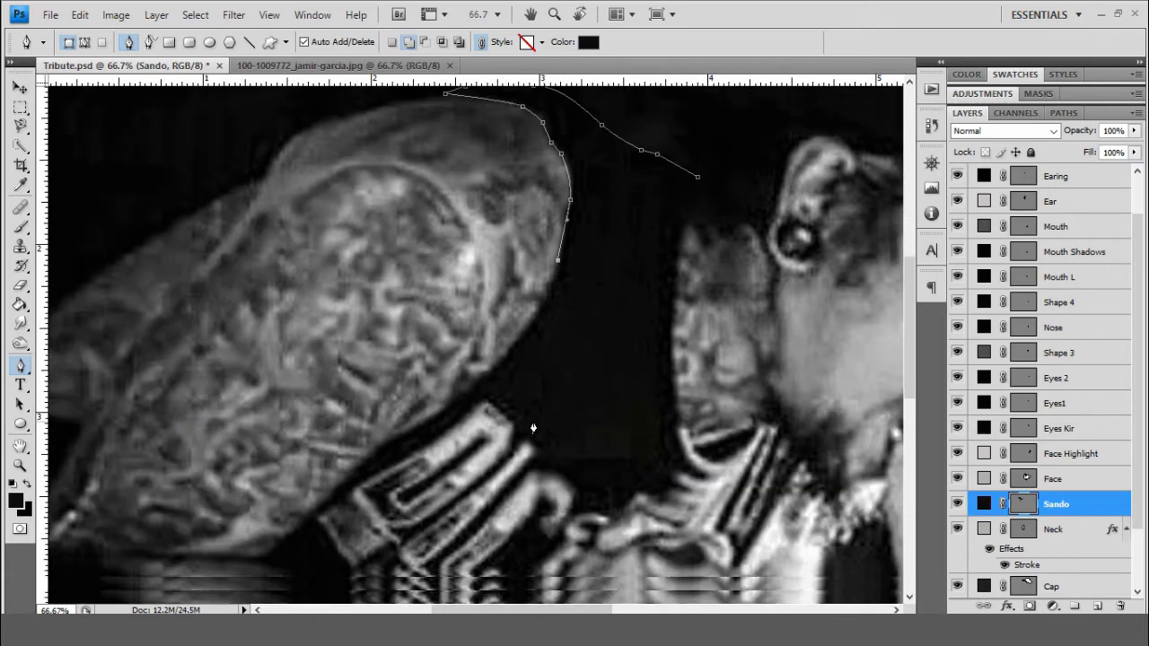
click(559, 261)
click(524, 333)
scroll(467, 355, down, 2)
click(392, 368)
scroll(377, 373, down, 1)
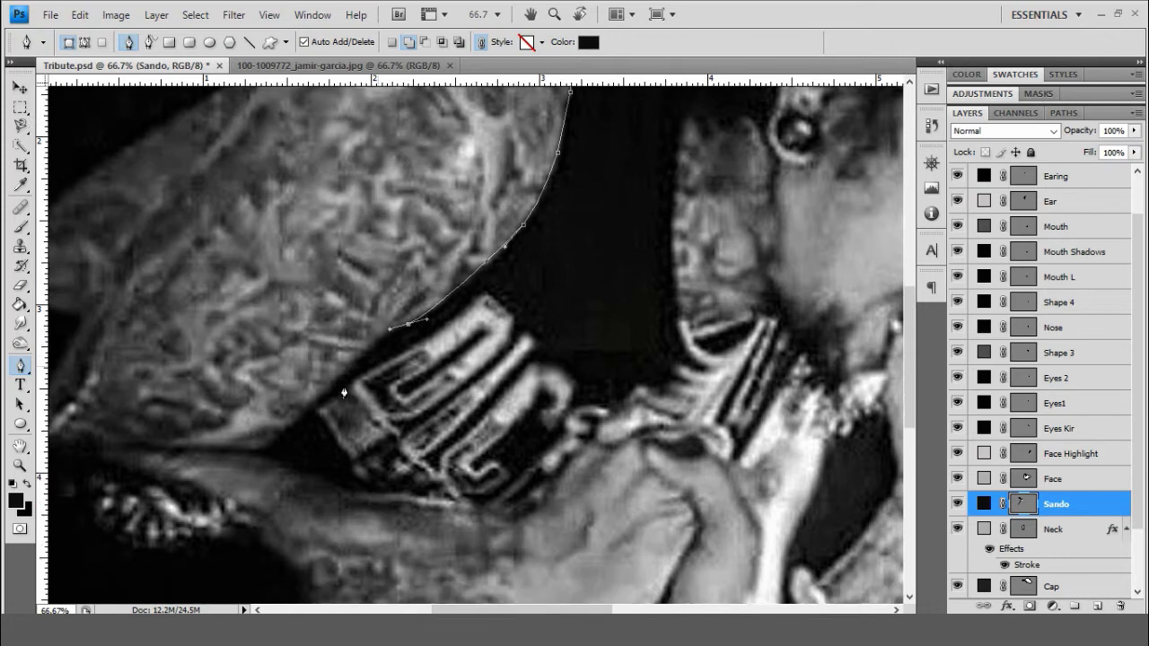
click(280, 447)
scroll(270, 444, down, 1)
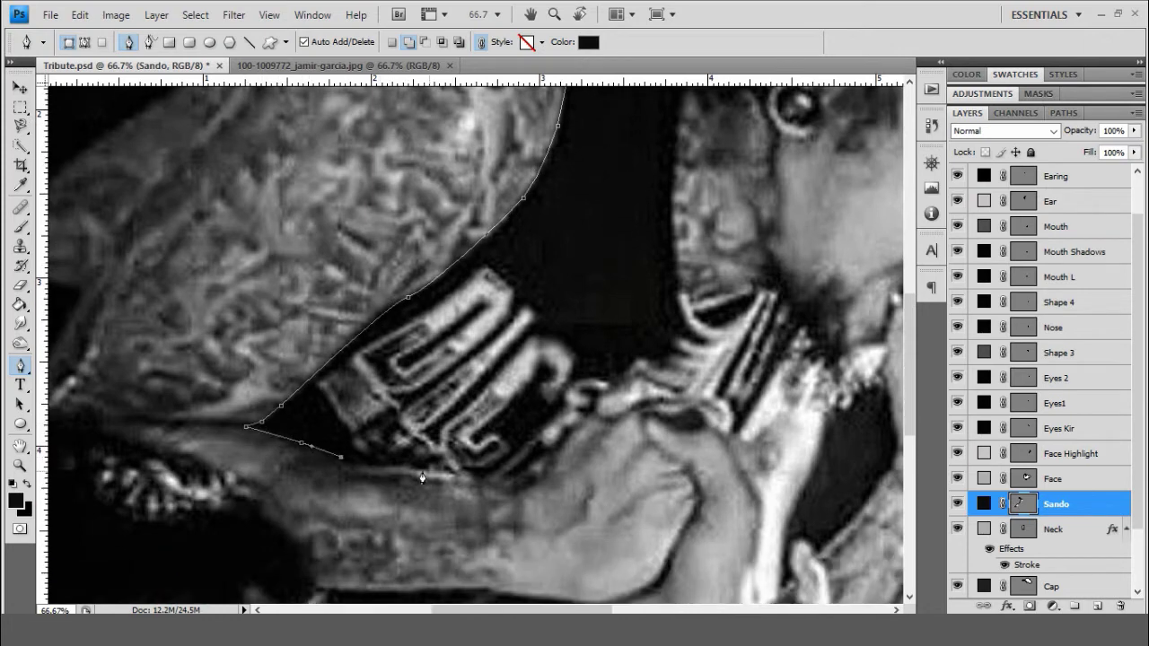
scroll(513, 484, down, 1)
scroll(530, 475, up, 1)
click(526, 468)
- Continue the tank top outline along its lower edge, around the hand, closing at the neckline
key(ctrl+plus)
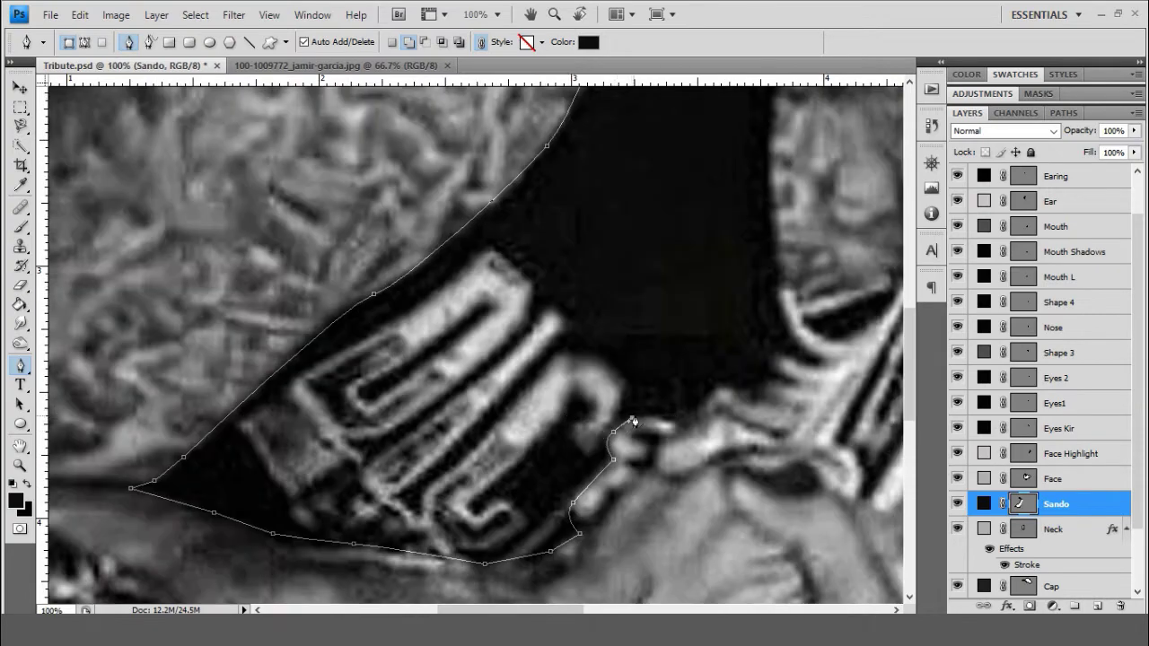
scroll(705, 418, up, 1)
drag(706, 418, 521, 371)
click(579, 384)
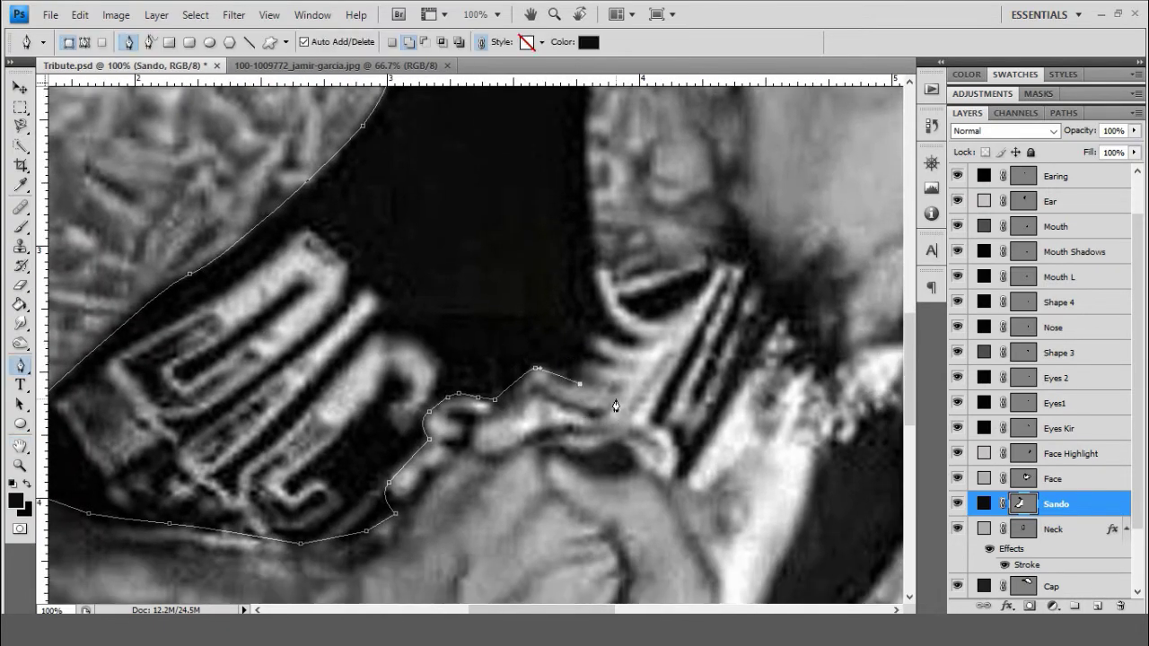
scroll(696, 457, up, 1)
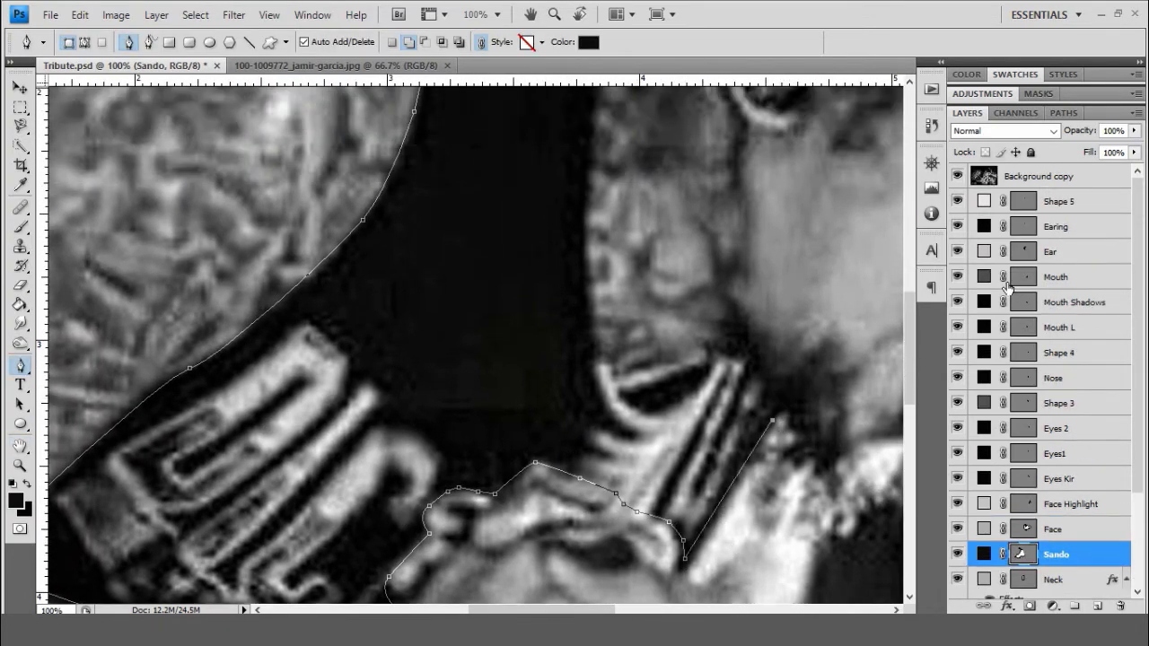
click(772, 419)
scroll(757, 359, up, 1)
click(781, 386)
click(758, 376)
click(724, 382)
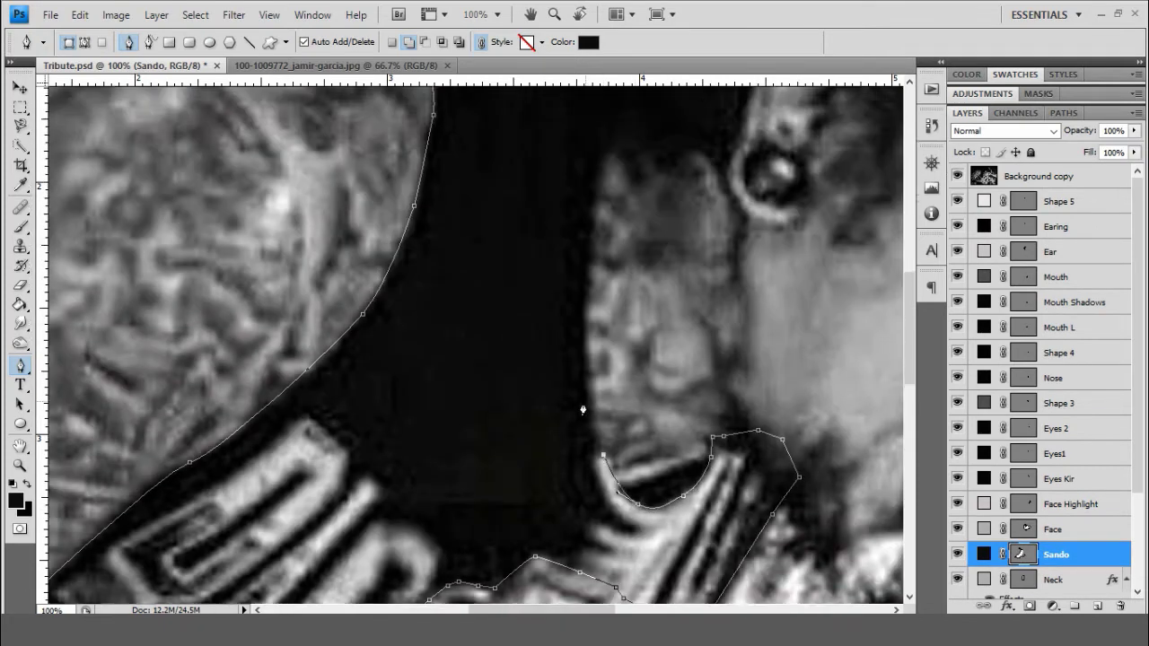
scroll(613, 414, up, 5)
click(606, 401)
click(622, 346)
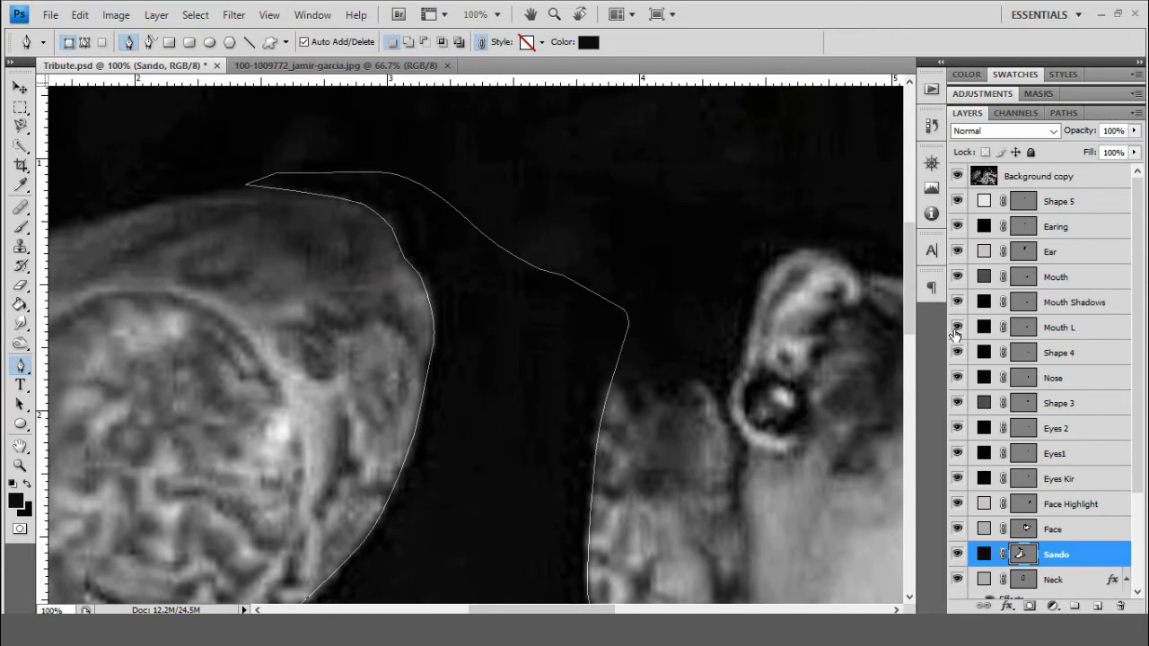
- Hide the reference photo to check the traced shapes, then show it again
click(956, 176)
key(ctrl+minus)
key(ctrl+minus)
key(ctrl+minus)
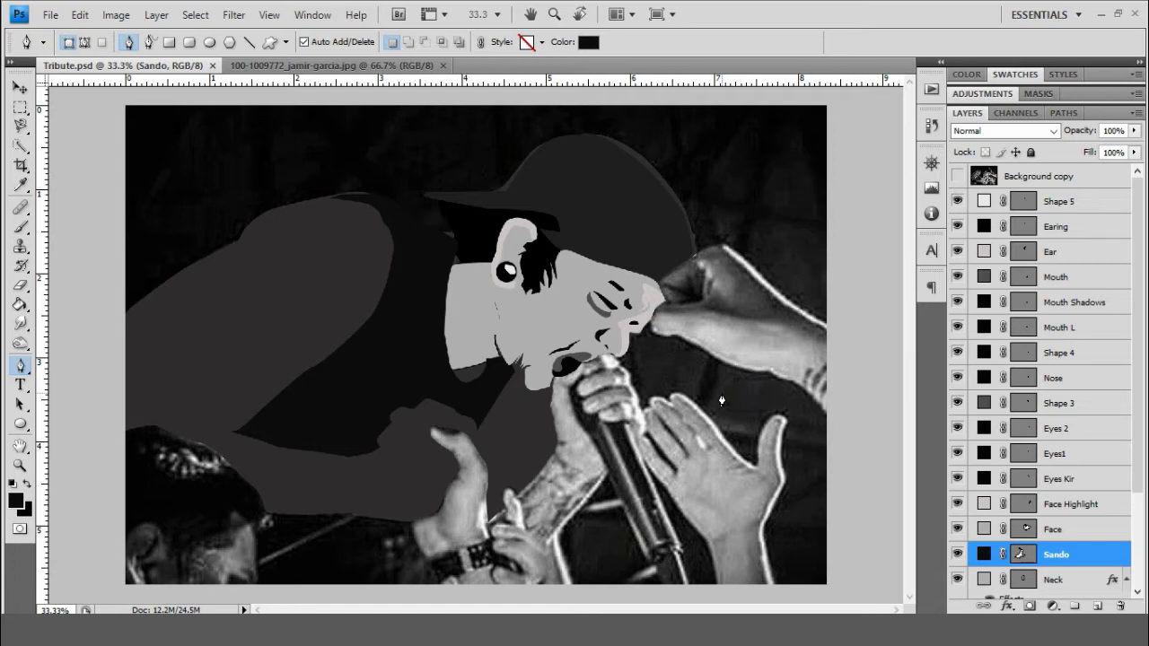
click(957, 175)
- Create a new layer named Hand above Face Highlight
key(ctrl+plus)
scroll(556, 404, down, 1)
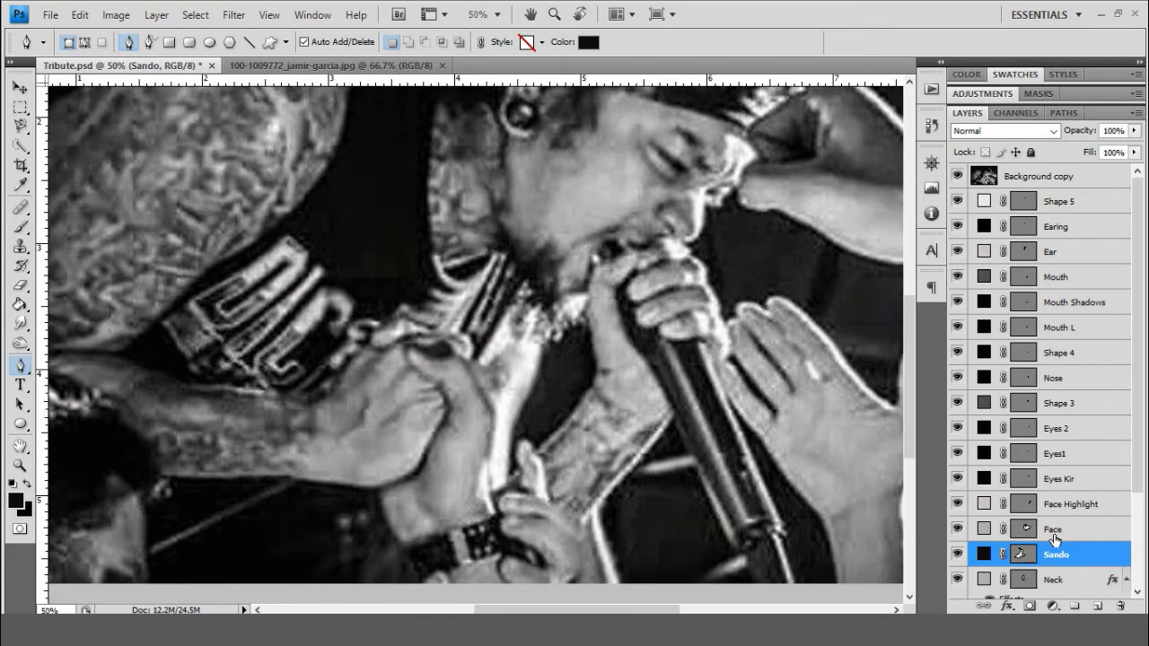
key(ctrl+shift+n)
key(Return)
drag(1054, 554, 1032, 494)
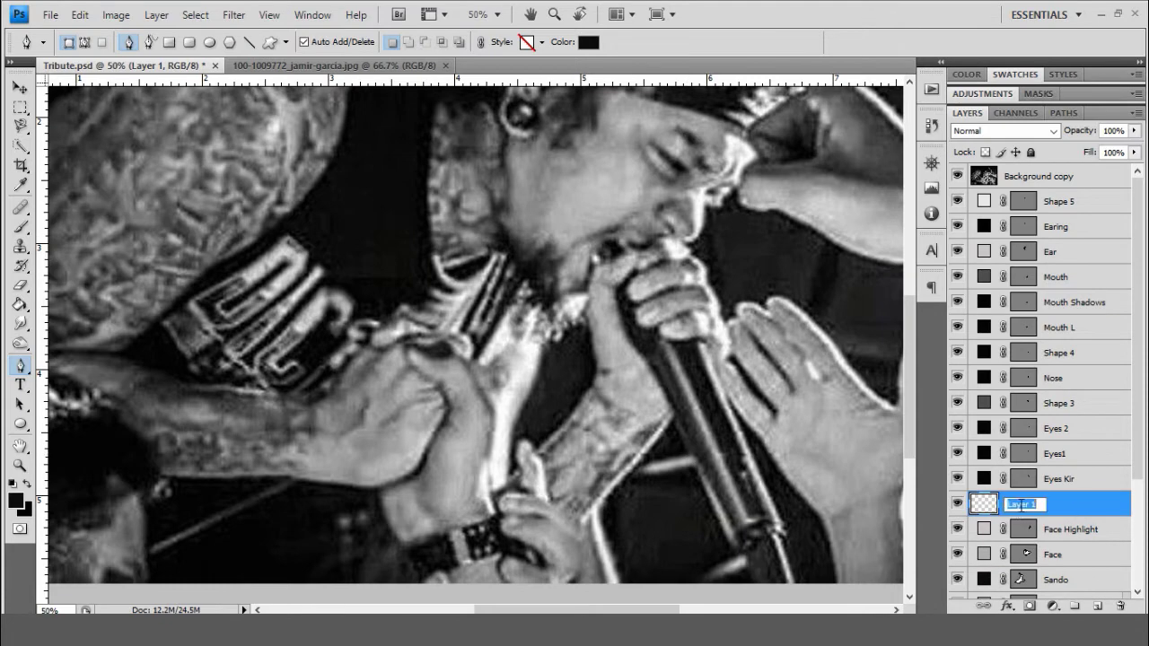
text(Hand)
key(Return)
key(ctrl+plus)
key(ctrl+plus)
key(h)
click(957, 176)
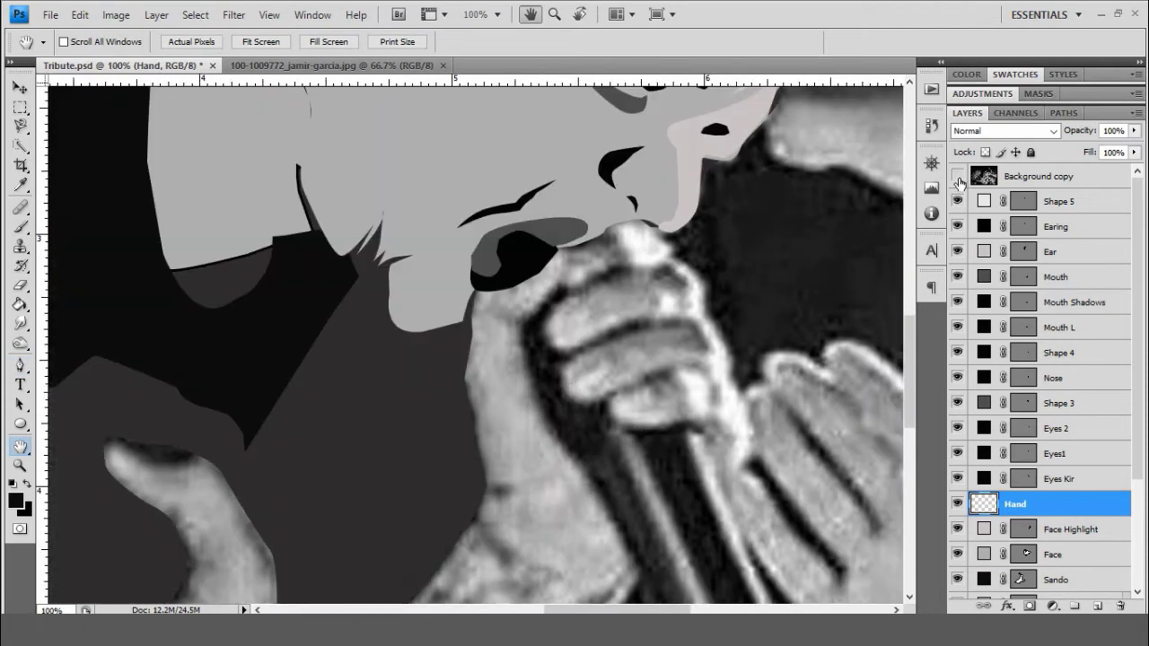
key(ctrl+plus)
- Trace the fan's hand with the Pen, down the finger and along the wrist
key(p)
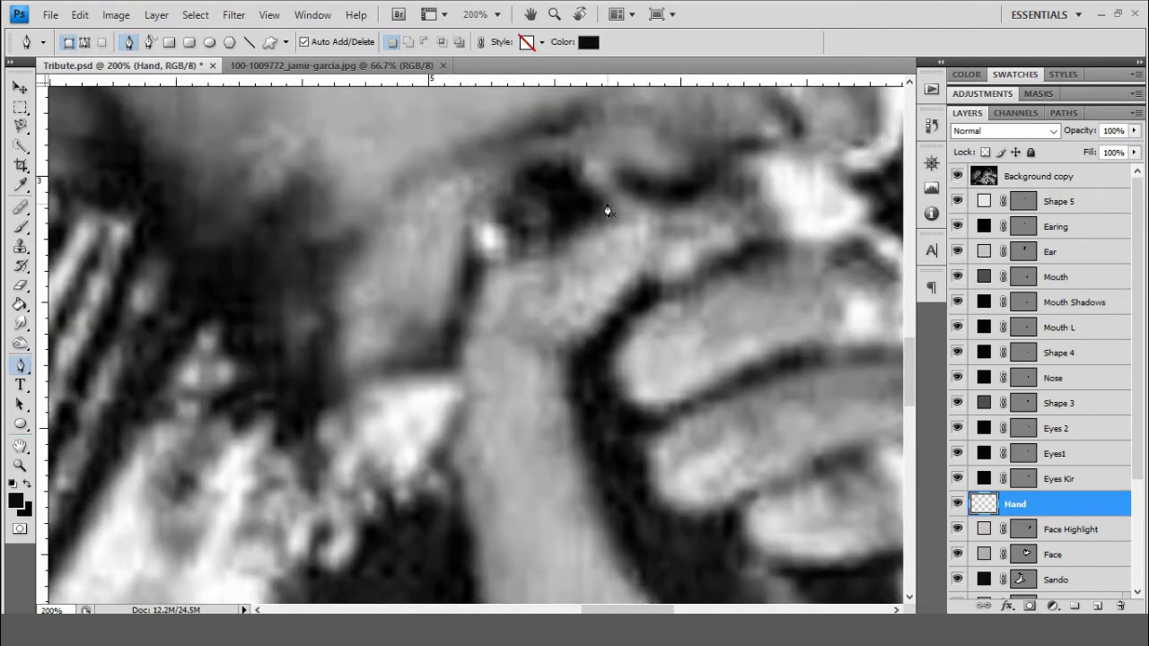
click(630, 205)
click(579, 221)
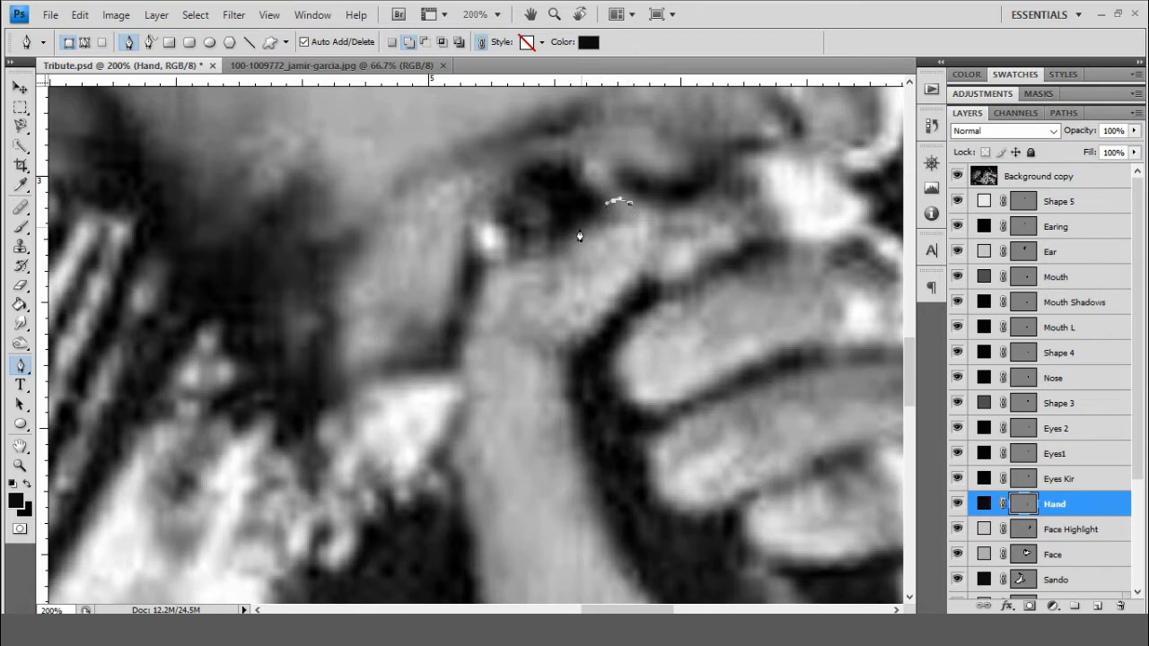
scroll(524, 256, down, 2)
scroll(483, 236, down, 2)
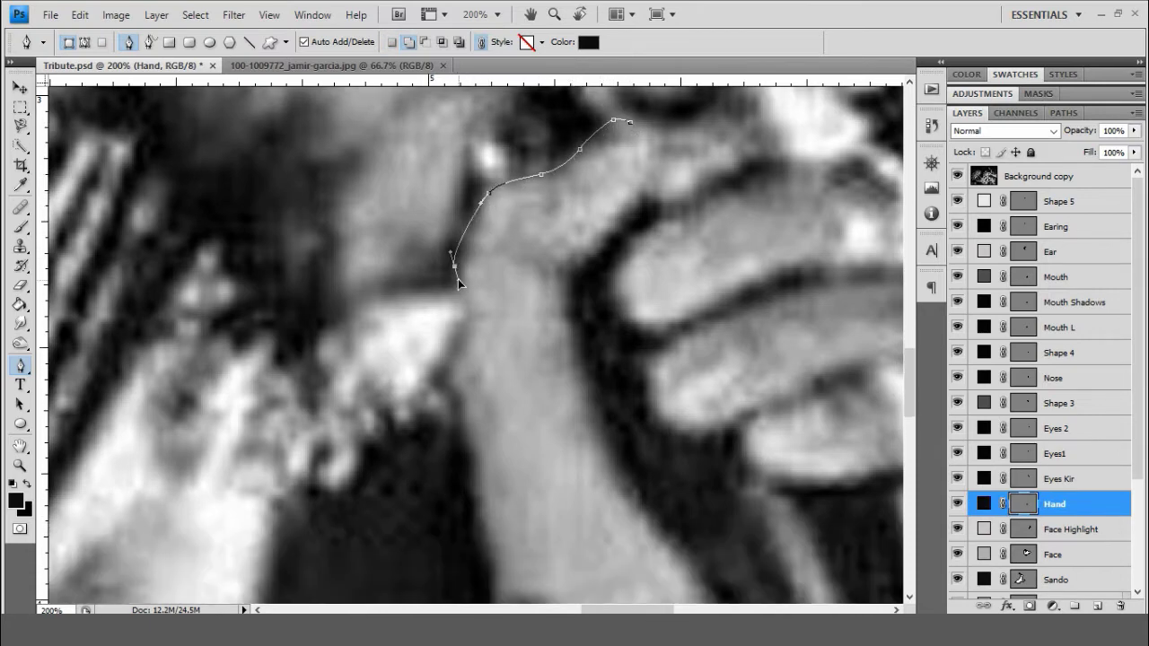
click(459, 240)
scroll(464, 292, down, 2)
click(473, 307)
scroll(479, 367, down, 3)
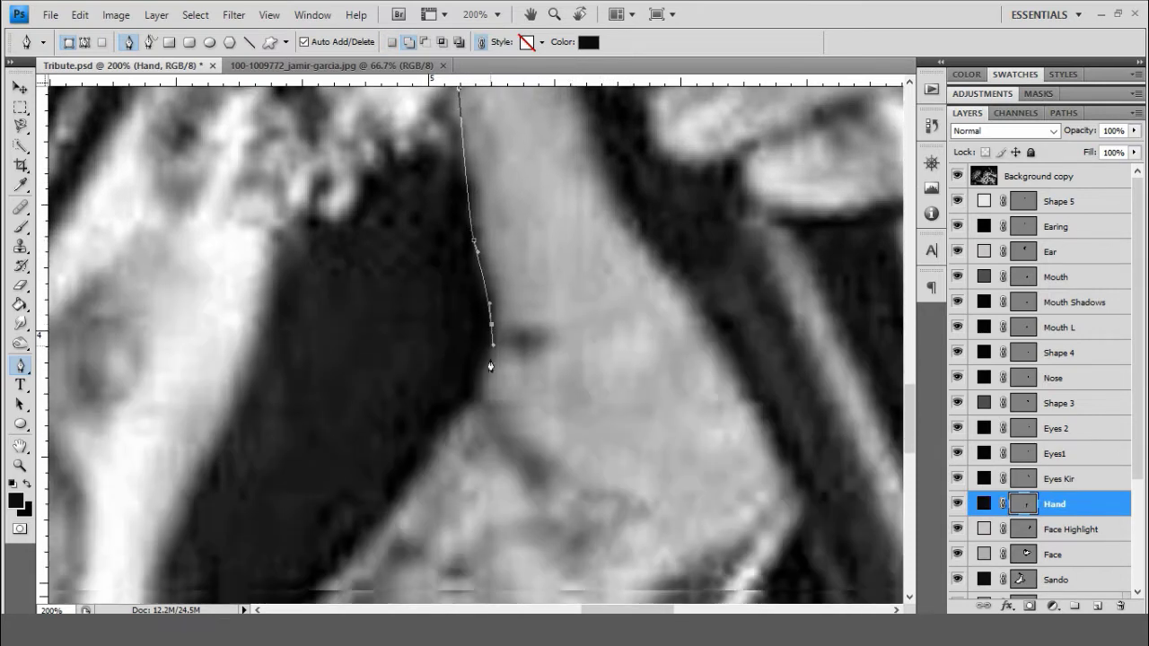
scroll(485, 359, down, 2)
scroll(479, 243, up, 3)
scroll(483, 213, down, 2)
click(350, 371)
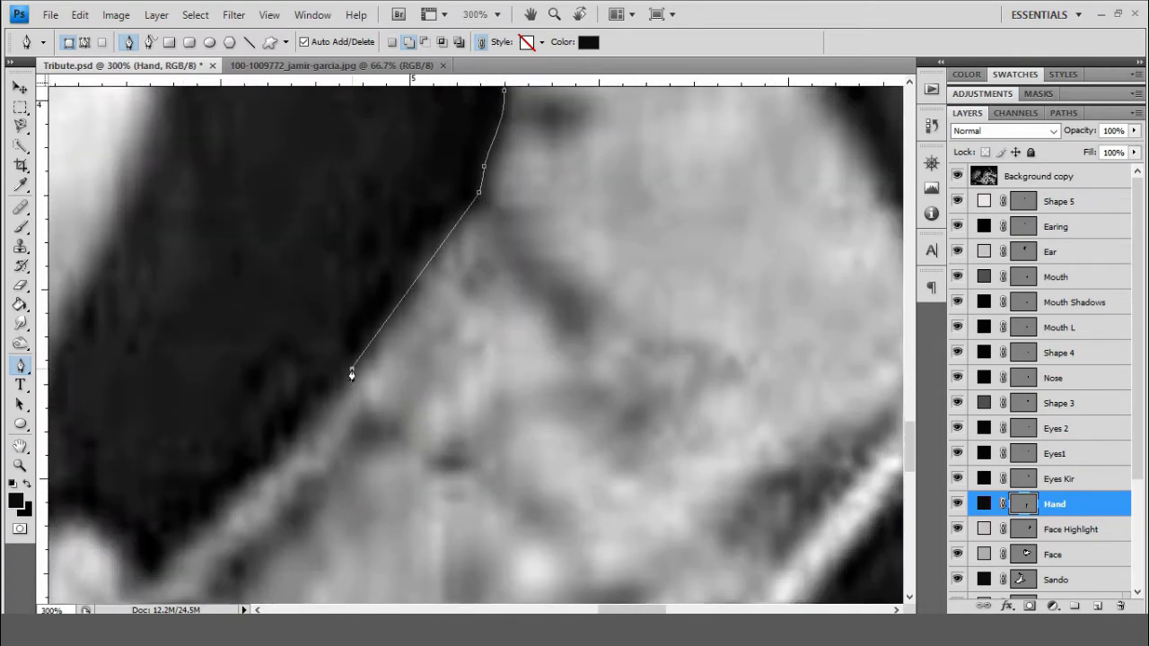
scroll(351, 371, down, 3)
click(403, 349)
scroll(403, 348, down, 3)
scroll(545, 420, down, 2)
scroll(546, 420, down, 2)
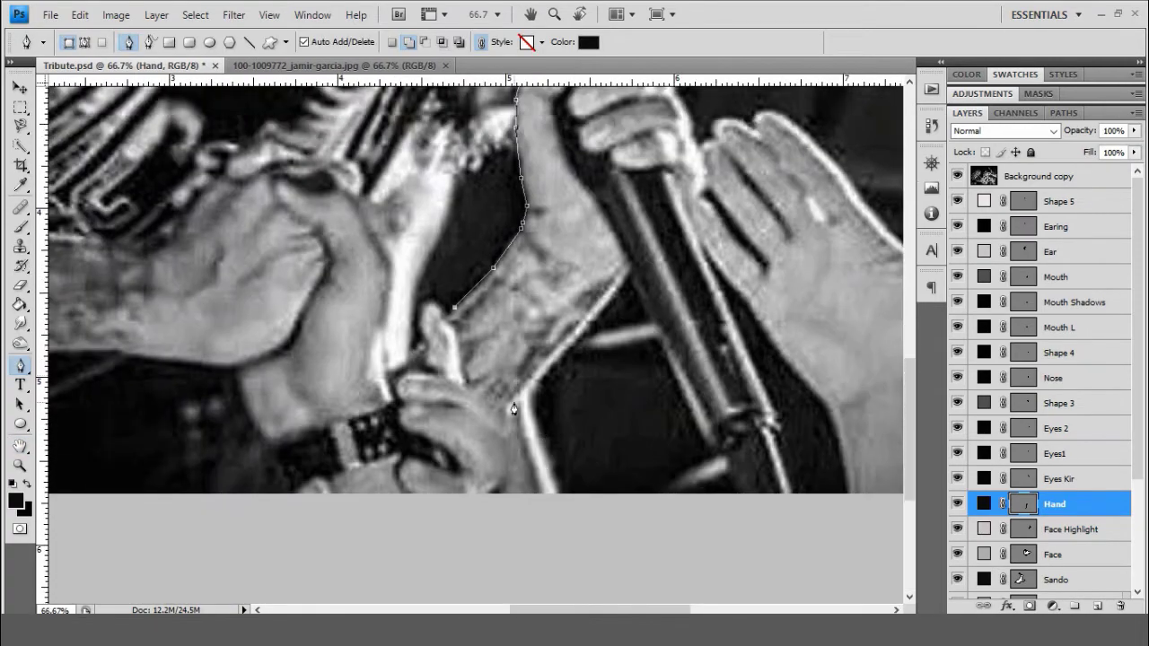
scroll(469, 389, down, 1)
scroll(449, 388, down, 5)
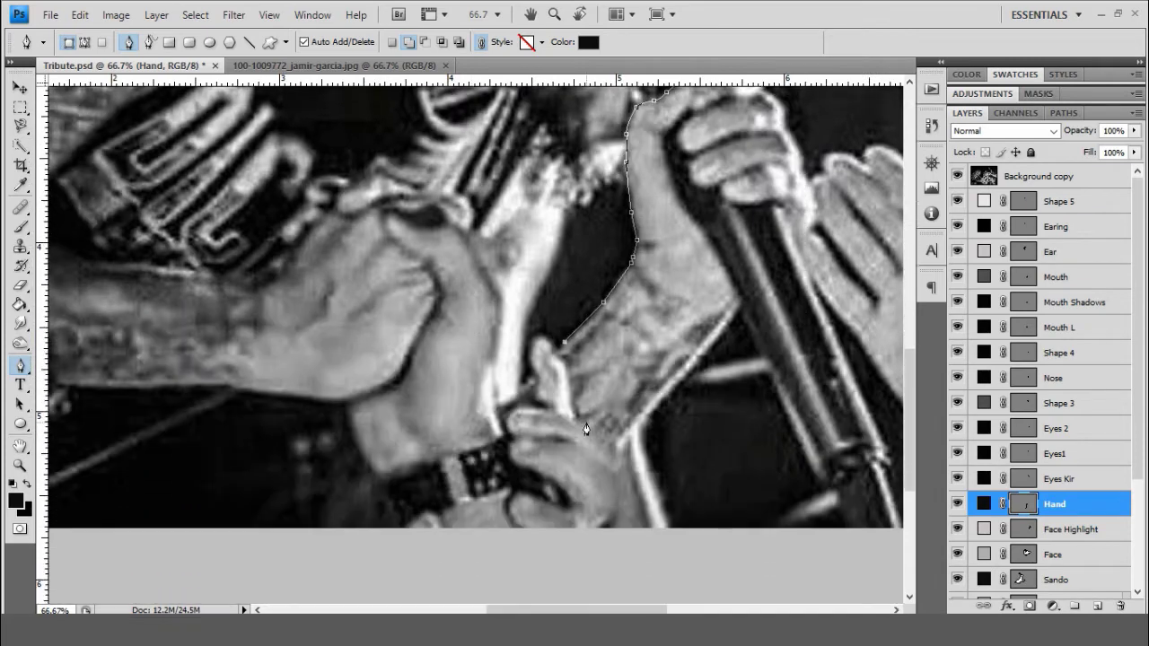
scroll(574, 413, up, 1)
scroll(596, 404, up, 2)
click(545, 369)
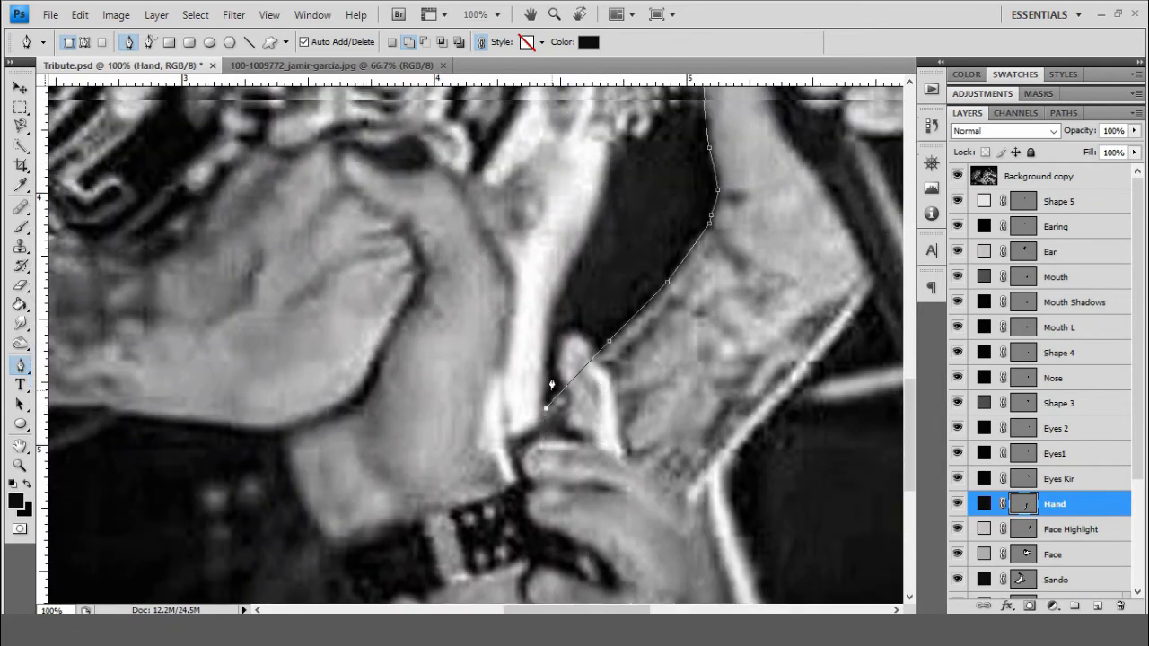
- Finish the hand outline with a curved anchor along the finger and close the path
scroll(543, 382, down, 1)
scroll(661, 388, down, 1)
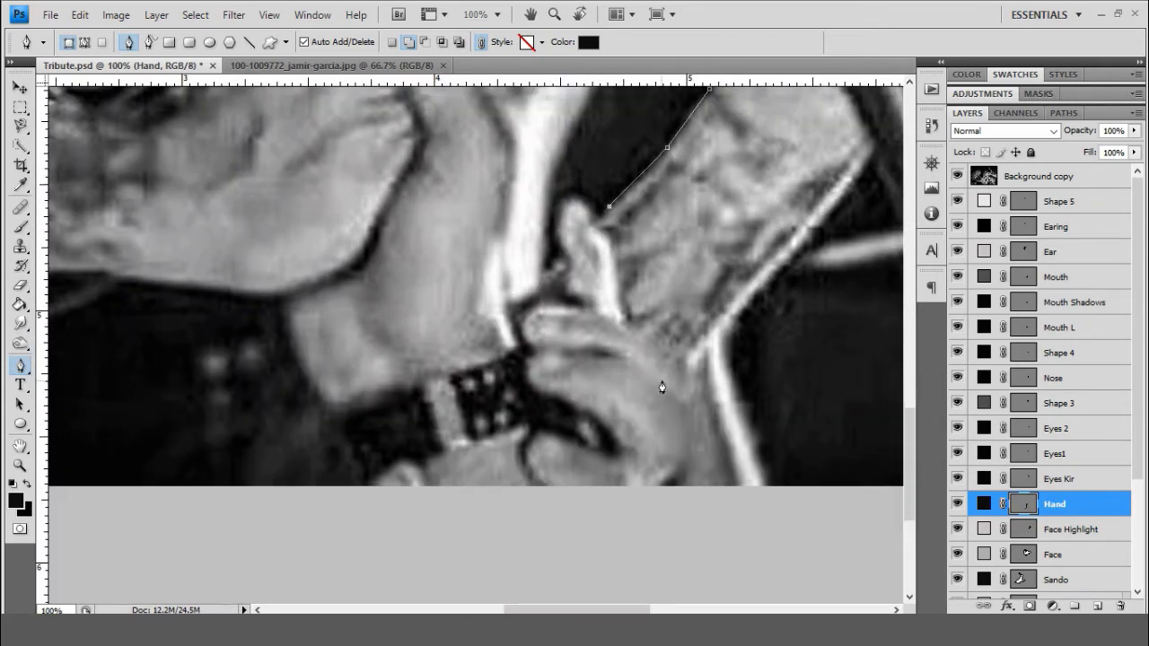
scroll(526, 313, up, 1)
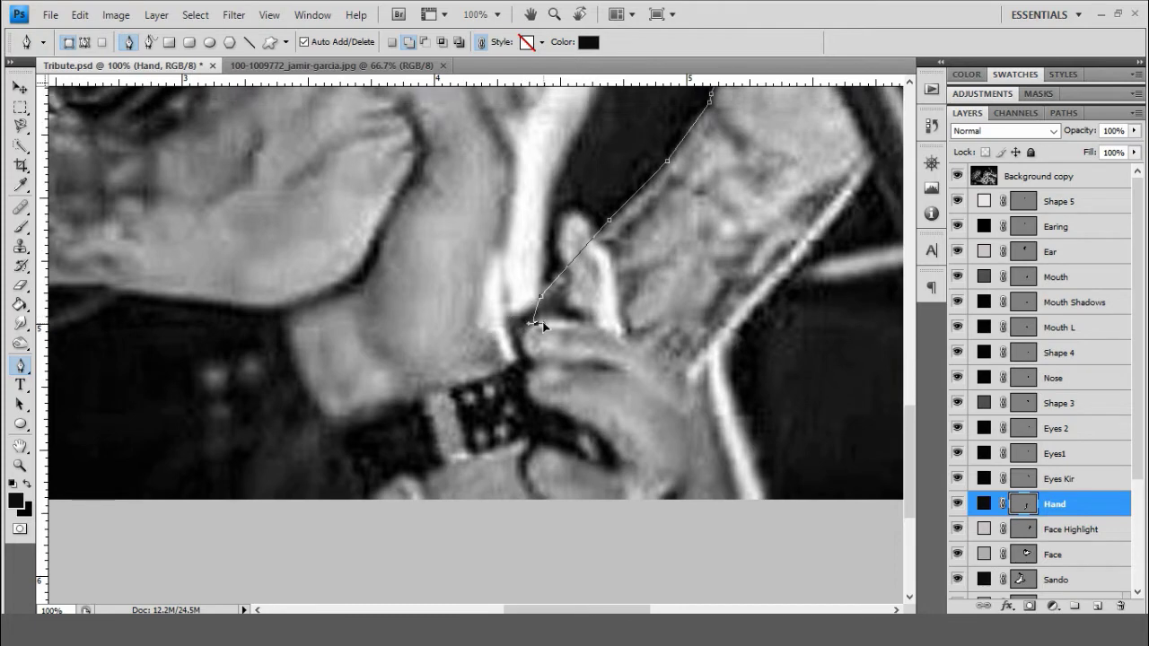
drag(694, 383, 615, 410)
scroll(682, 377, up, 1)
scroll(641, 389, up, 1)
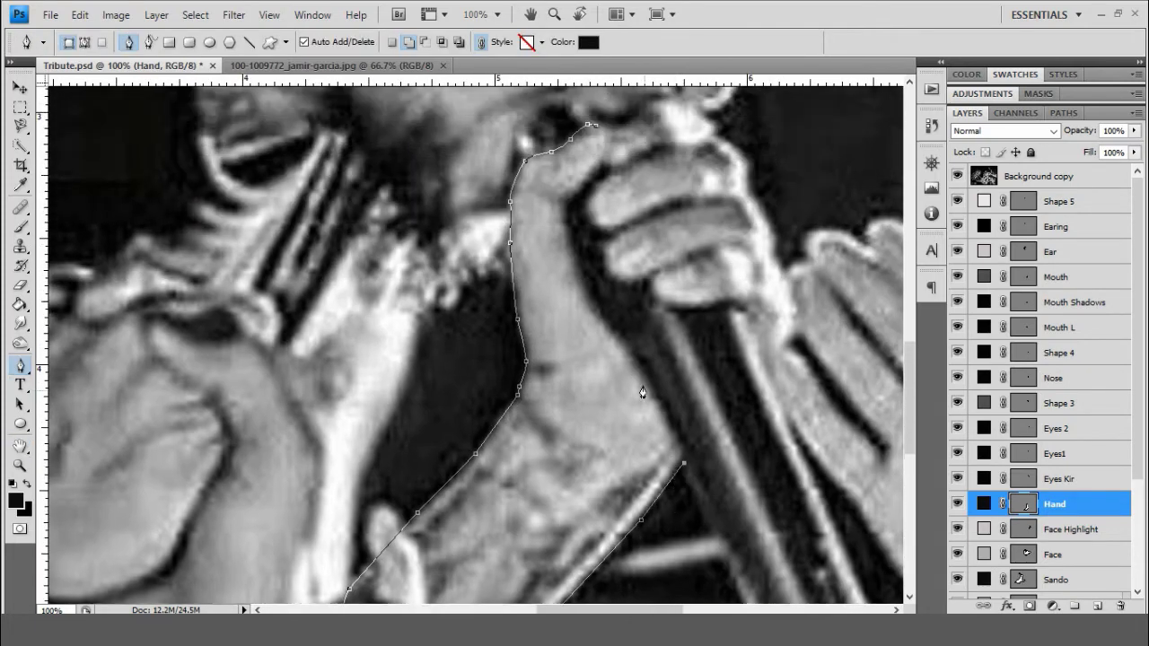
scroll(593, 391, up, 1)
key(ctrl+plus)
scroll(403, 431, up, 2)
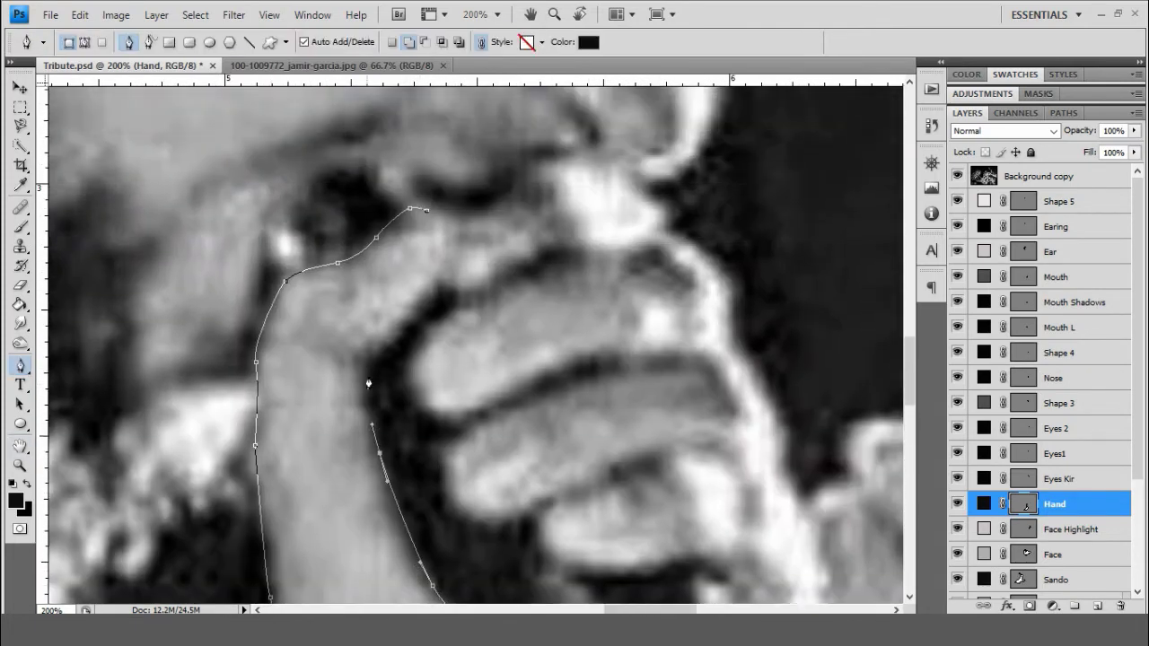
drag(369, 398, 417, 357)
scroll(417, 358, up, 2)
click(429, 305)
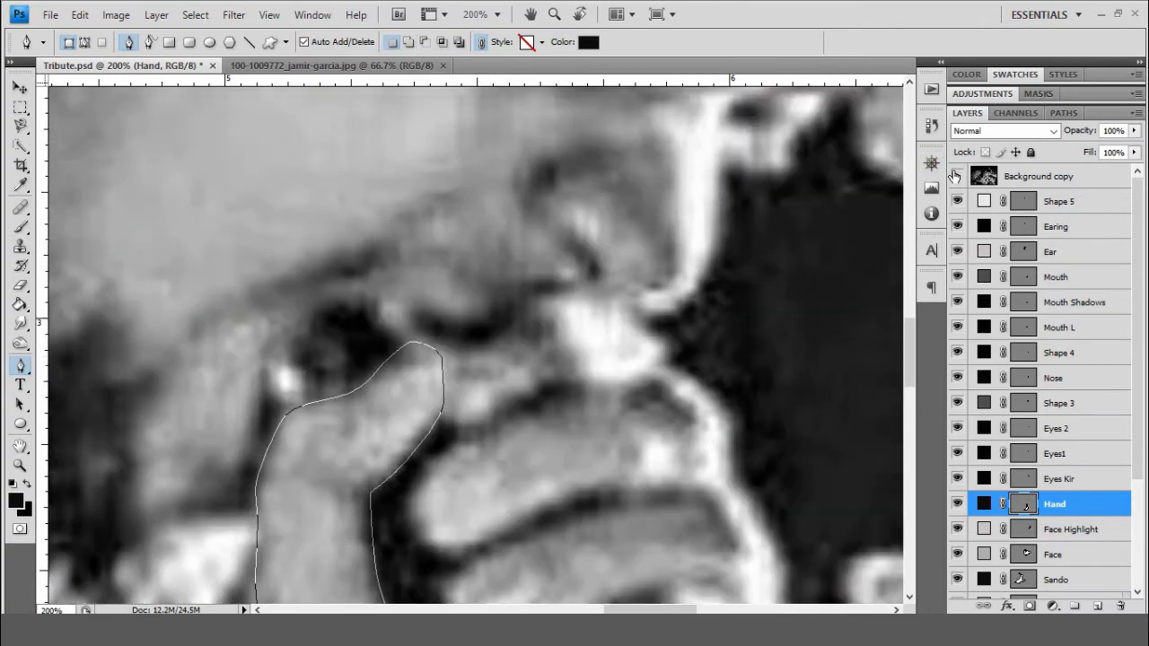
- Fill the Hand shape light grey and move its layer just below Ear
click(956, 176)
double_click(984, 503)
click(449, 125)
key(Return)
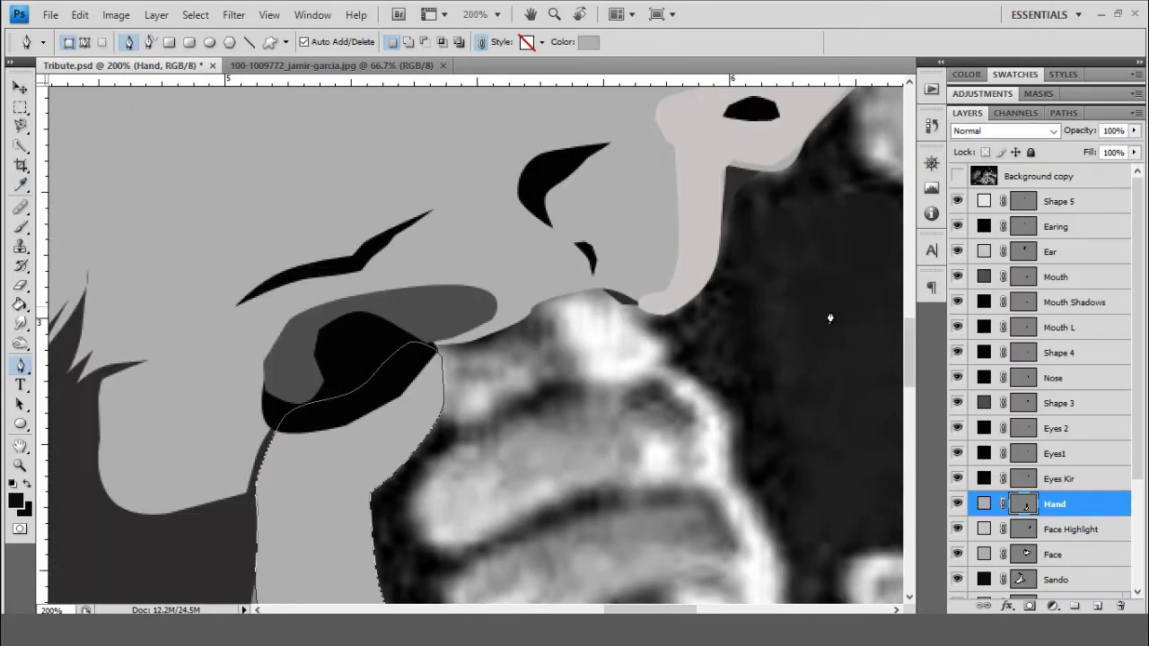
drag(1080, 510, 1059, 271)
scroll(578, 415, down, 3)
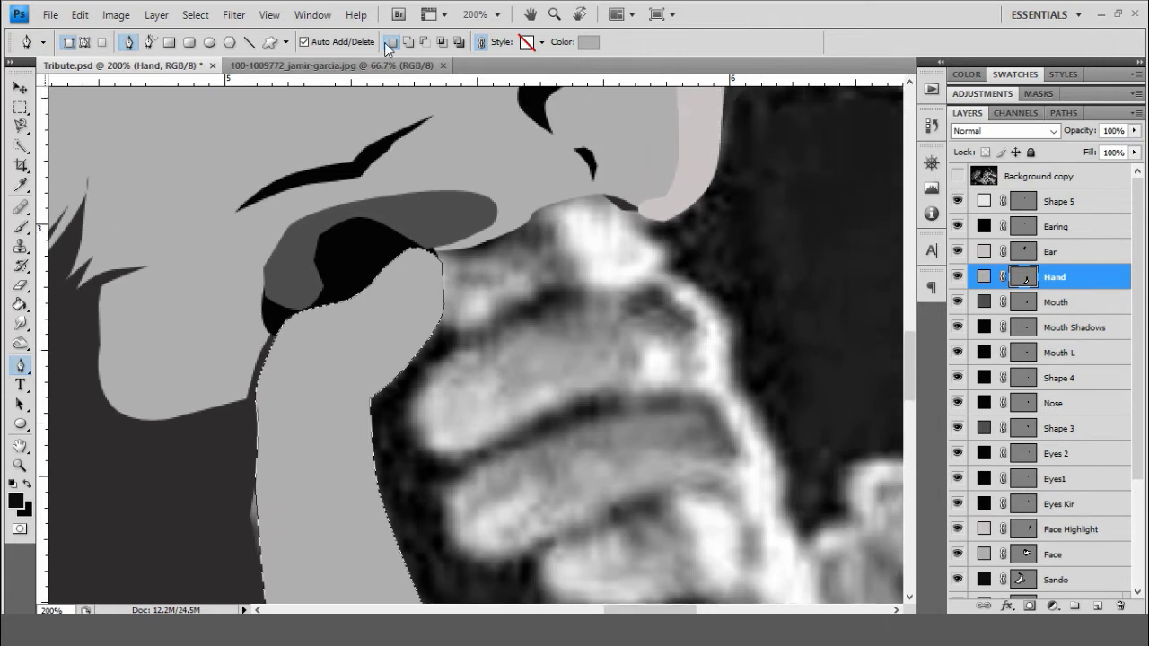
- Trace a second finger reaching under the nose into the Hand shape and finish the path
scroll(622, 329, up, 2)
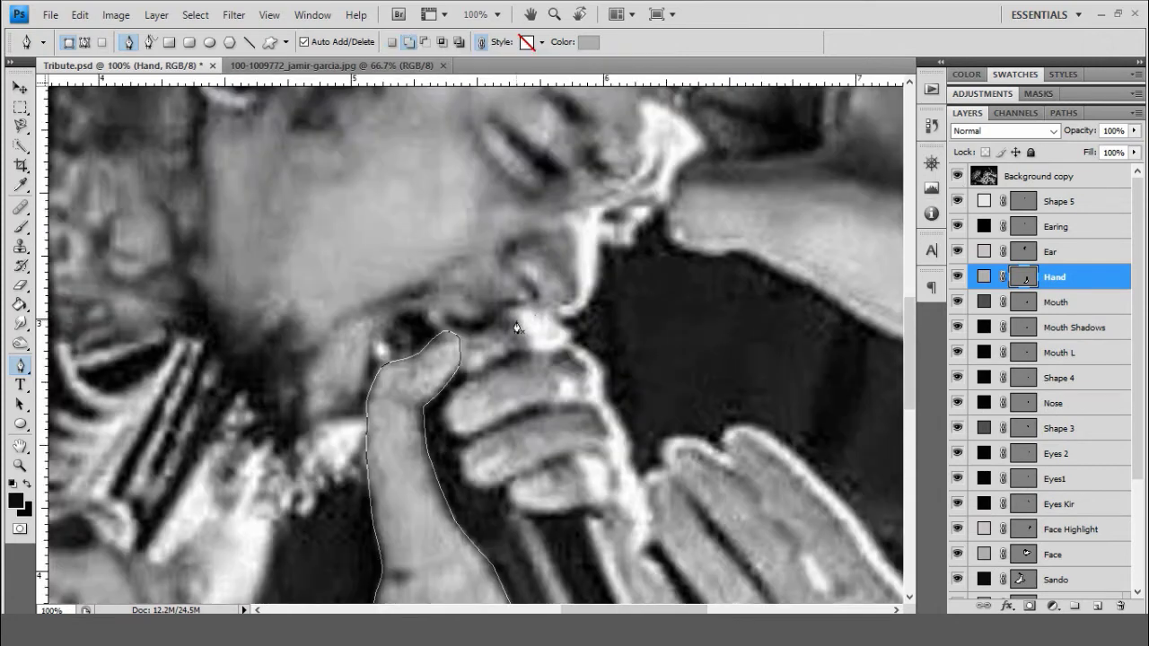
key(ctrl+plus)
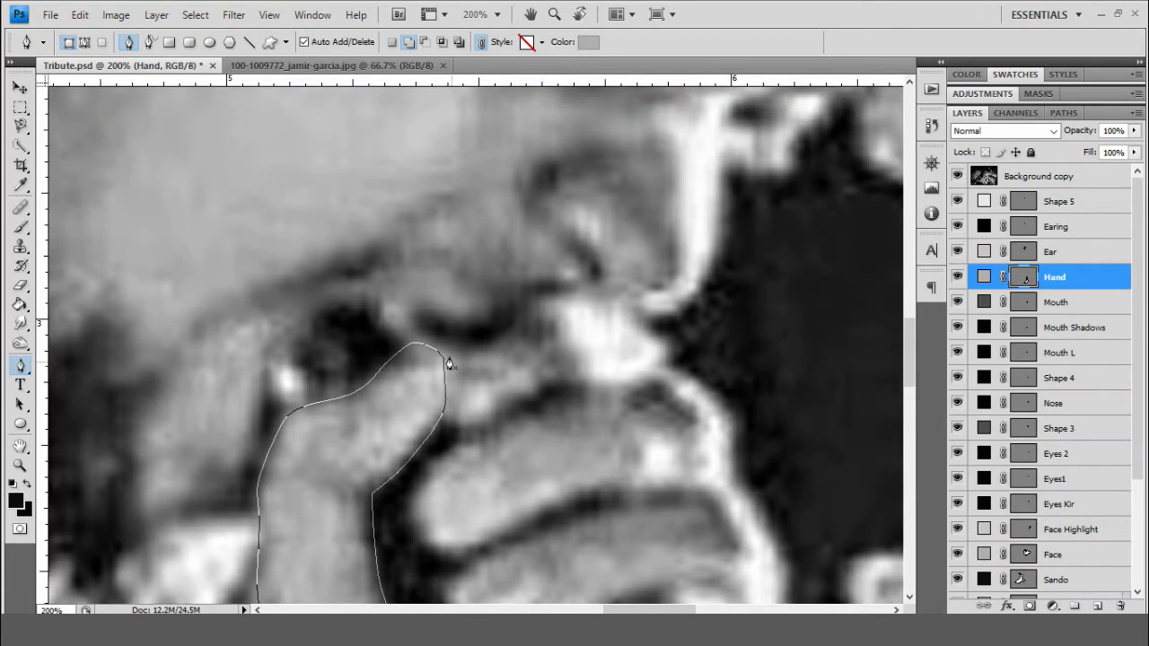
scroll(509, 378, up, 1)
click(502, 379)
click(560, 335)
click(659, 357)
click(673, 377)
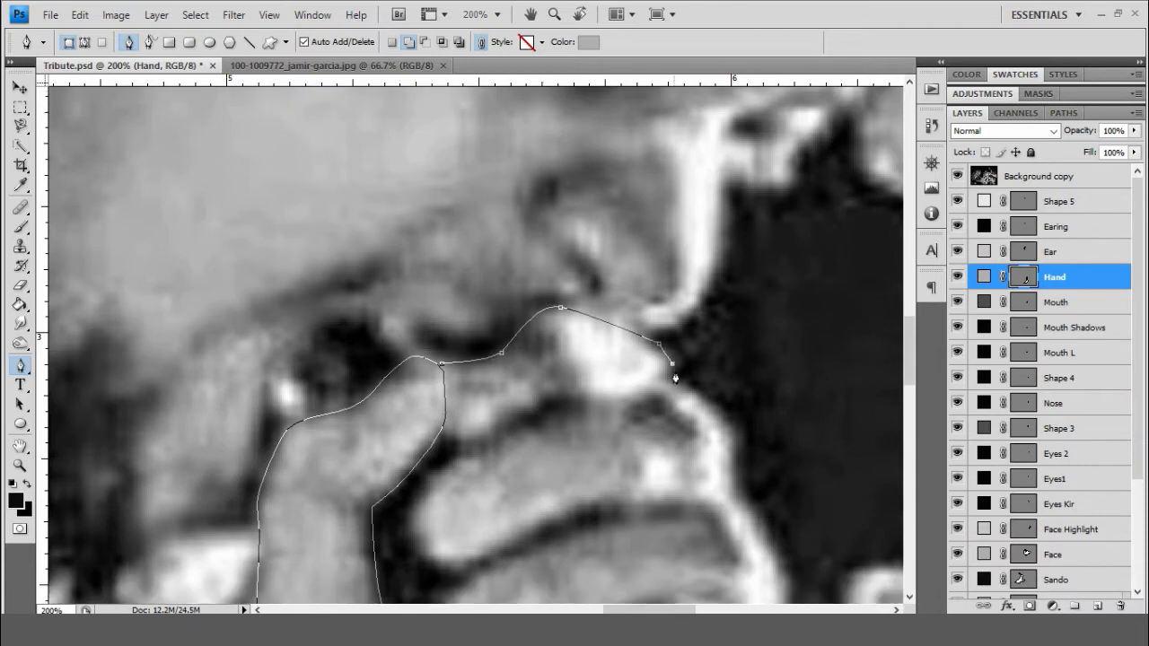
scroll(671, 320, down, 2)
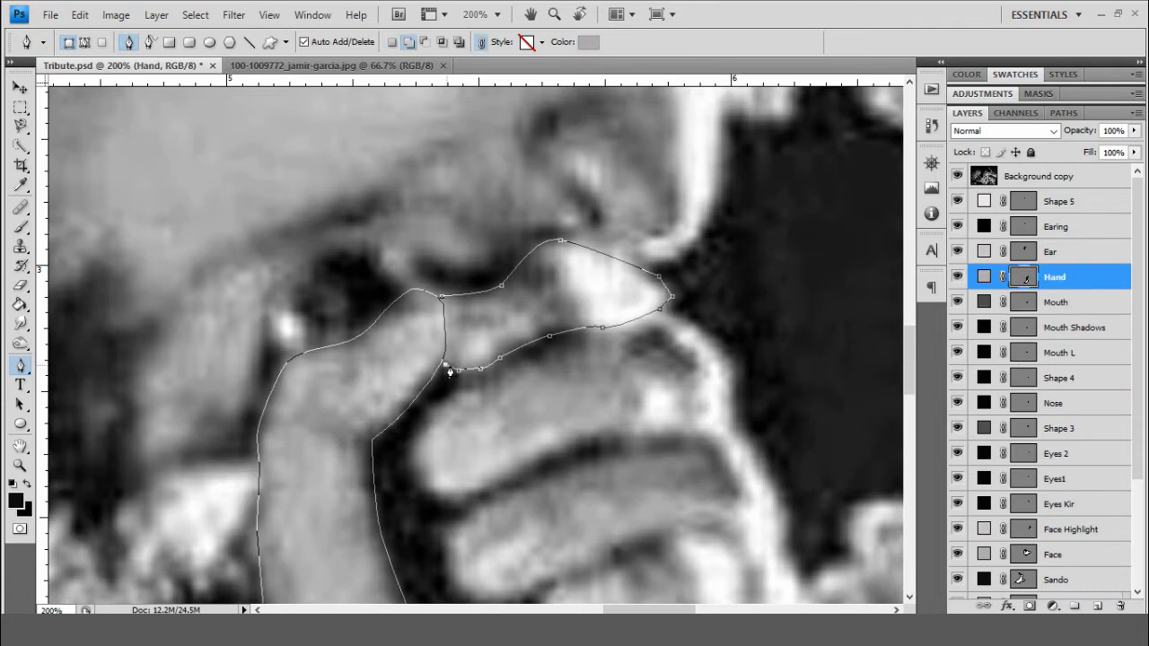
key(Return)
click(957, 176)
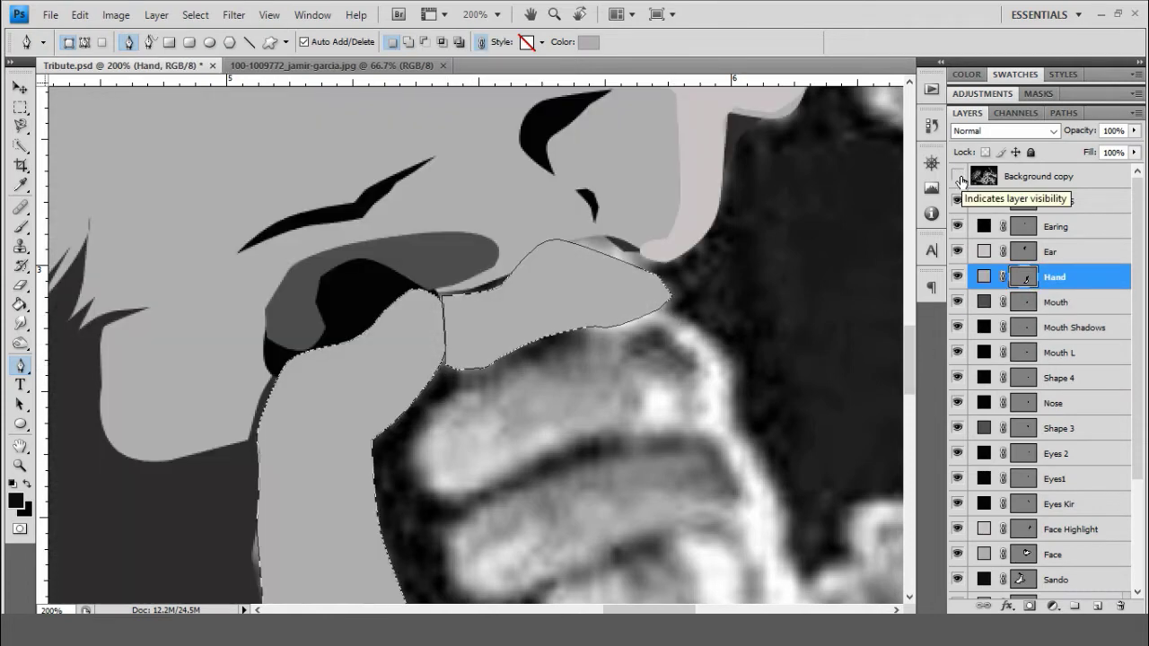
- Trace the upper finger as new shape layer Shape 6, placed below the Hand layer
click(667, 310)
drag(729, 342, 730, 352)
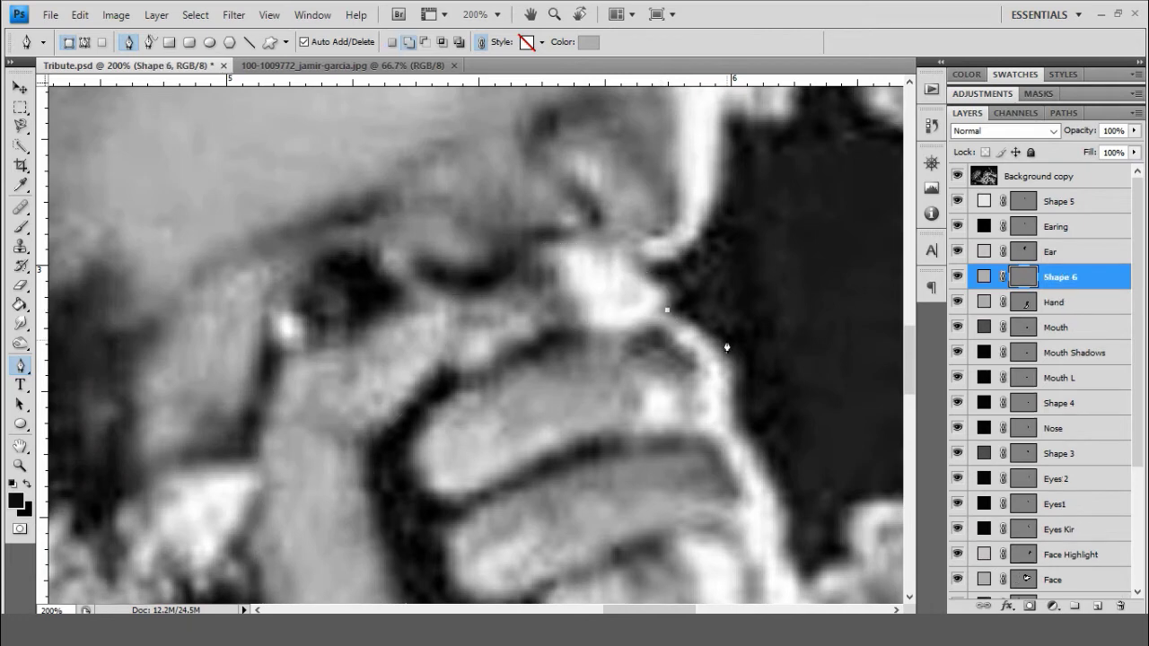
drag(1059, 266, 1068, 314)
scroll(737, 295, down, 3)
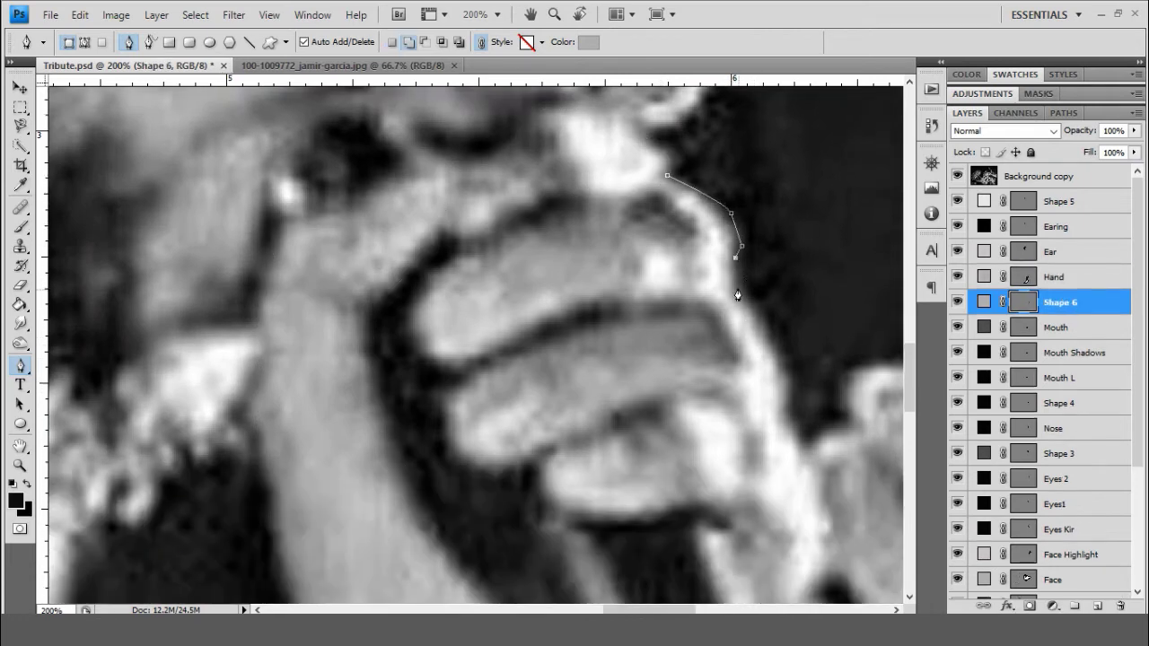
mouse_move(548, 325)
mouse_down()
mouse_move(436, 358)
mouse_move(411, 304)
mouse_up()
scroll(411, 304, up, 1)
drag(444, 302, 470, 289)
scroll(469, 286, up, 2)
drag(566, 315, 593, 316)
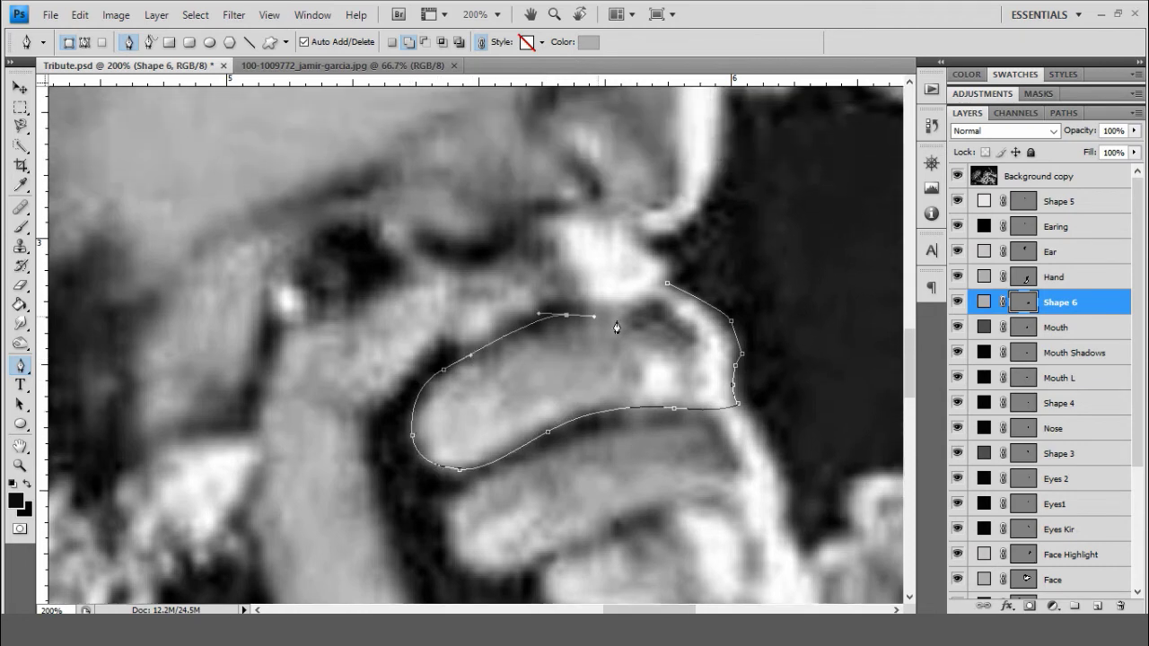
click(663, 286)
scroll(754, 260, down, 4)
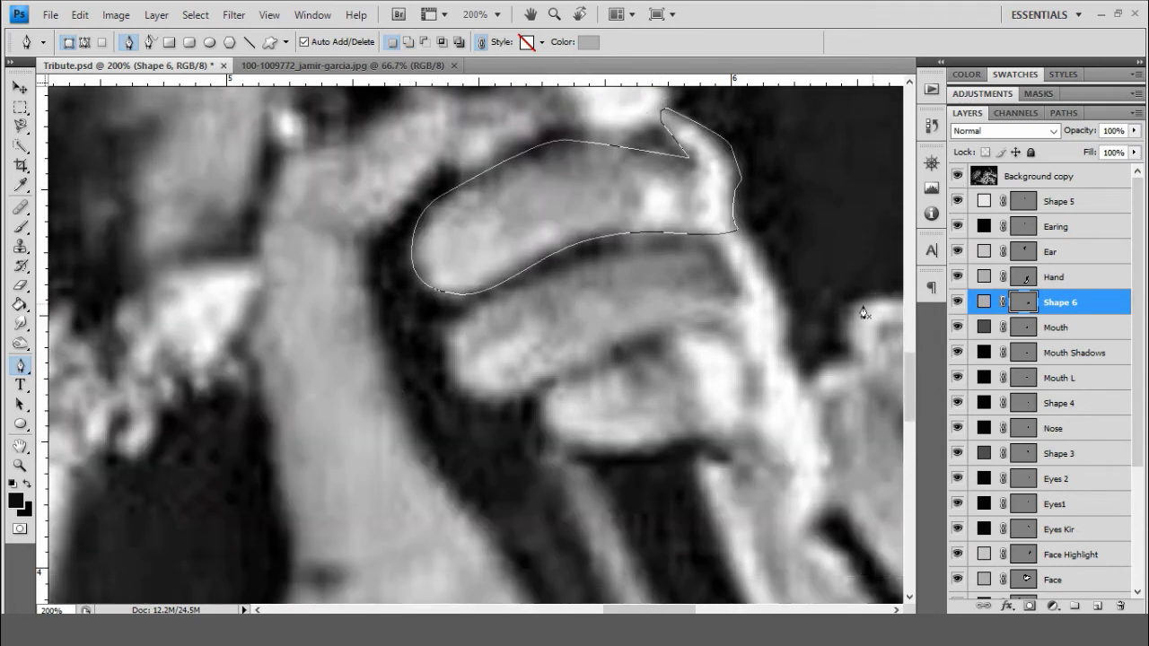
- Start the lower finger shape, Shape 7, down its right edge to the knuckle base
click(741, 237)
scroll(774, 273, down, 2)
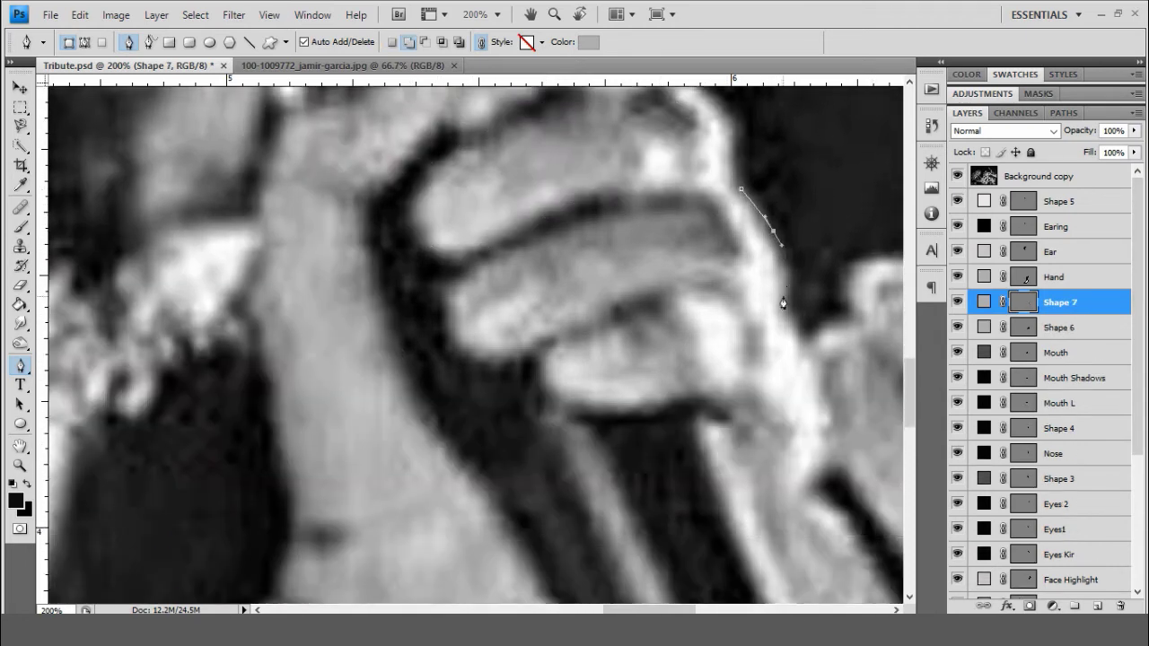
mouse_move(785, 295)
mouse_down()
mouse_move(793, 306)
mouse_move(814, 304)
mouse_up()
scroll(794, 305, down, 2)
click(823, 331)
scroll(826, 359, down, 1)
click(820, 374)
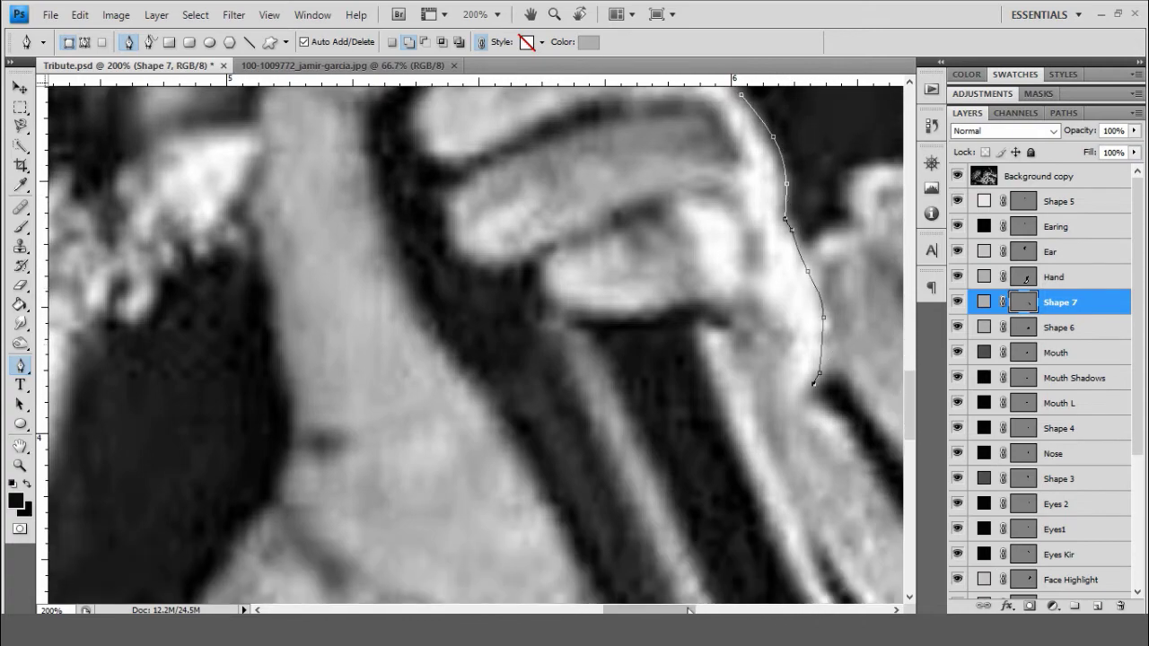
scroll(820, 374, right, 5)
click(558, 414)
- Curve the Shape 7 outline back along the finger's top and close it
click(512, 313)
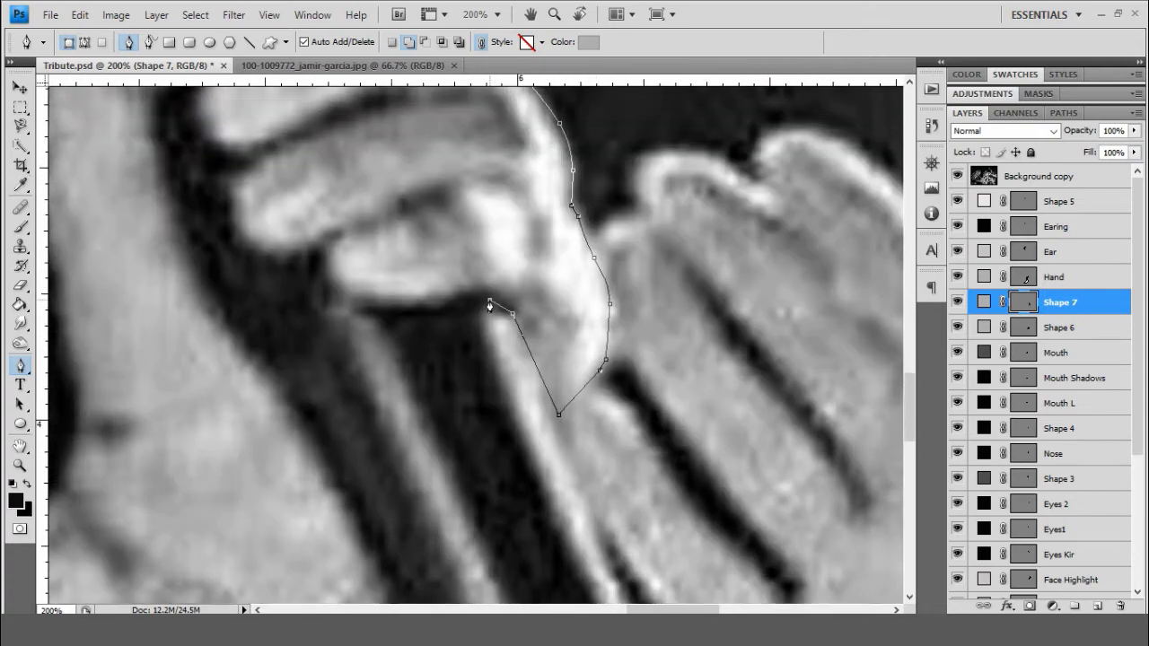
scroll(332, 249, up, 2)
drag(333, 308, 422, 269)
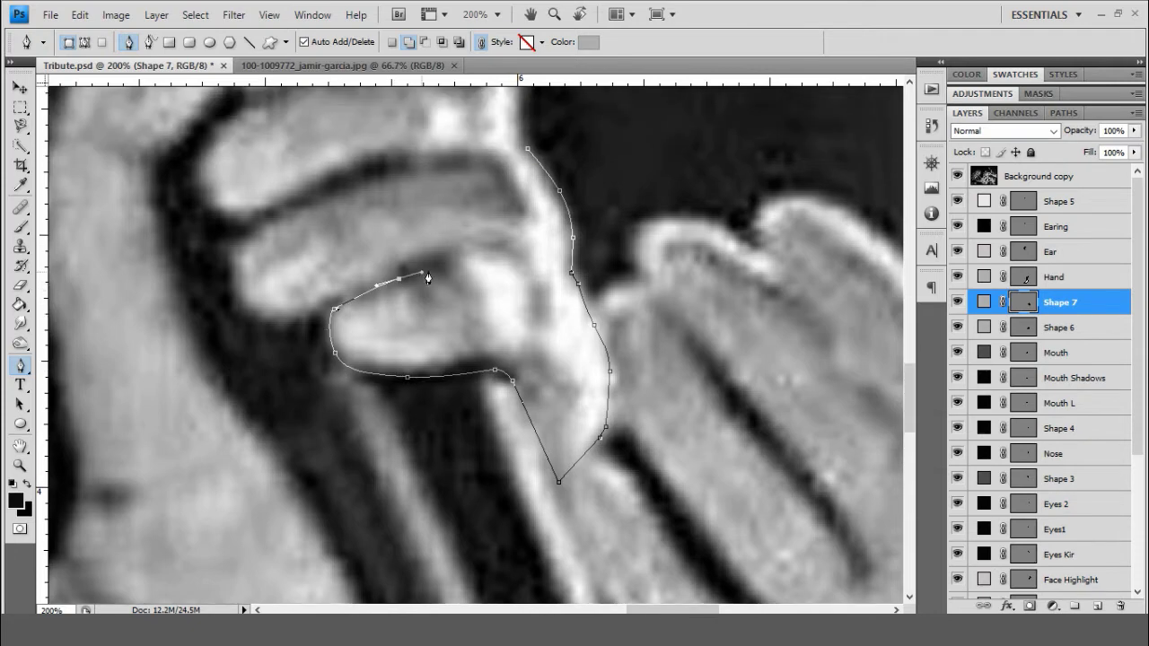
scroll(423, 269, up, 1)
drag(333, 321, 287, 350)
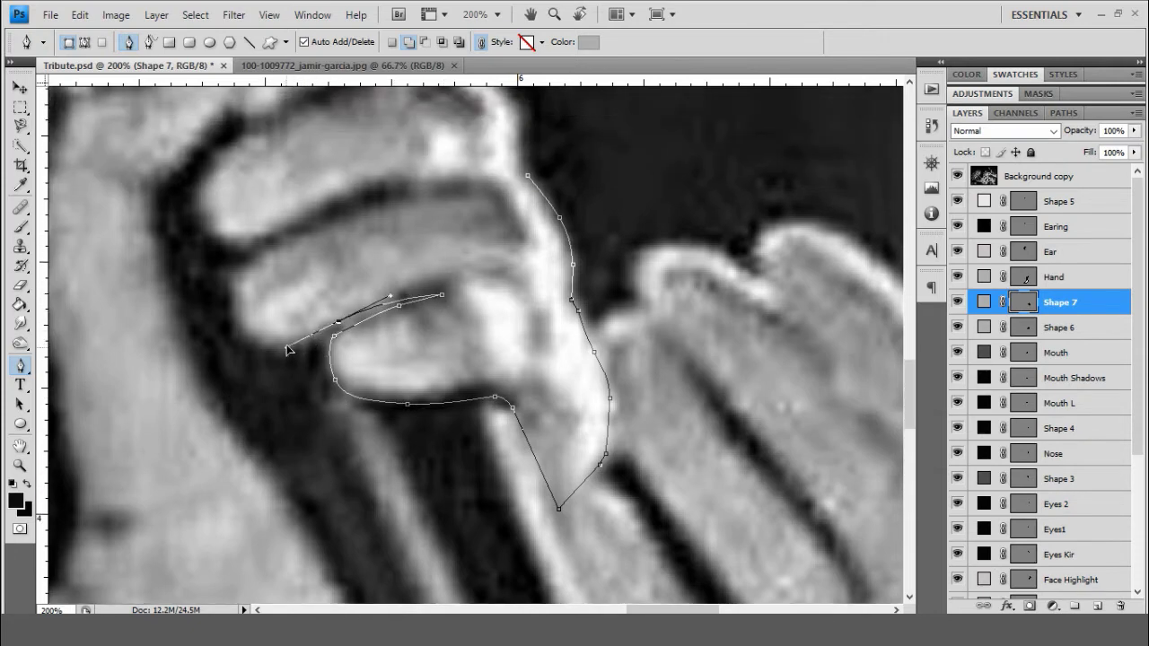
scroll(245, 346, up, 1)
click(232, 316)
scroll(232, 316, up, 1)
drag(436, 277, 496, 270)
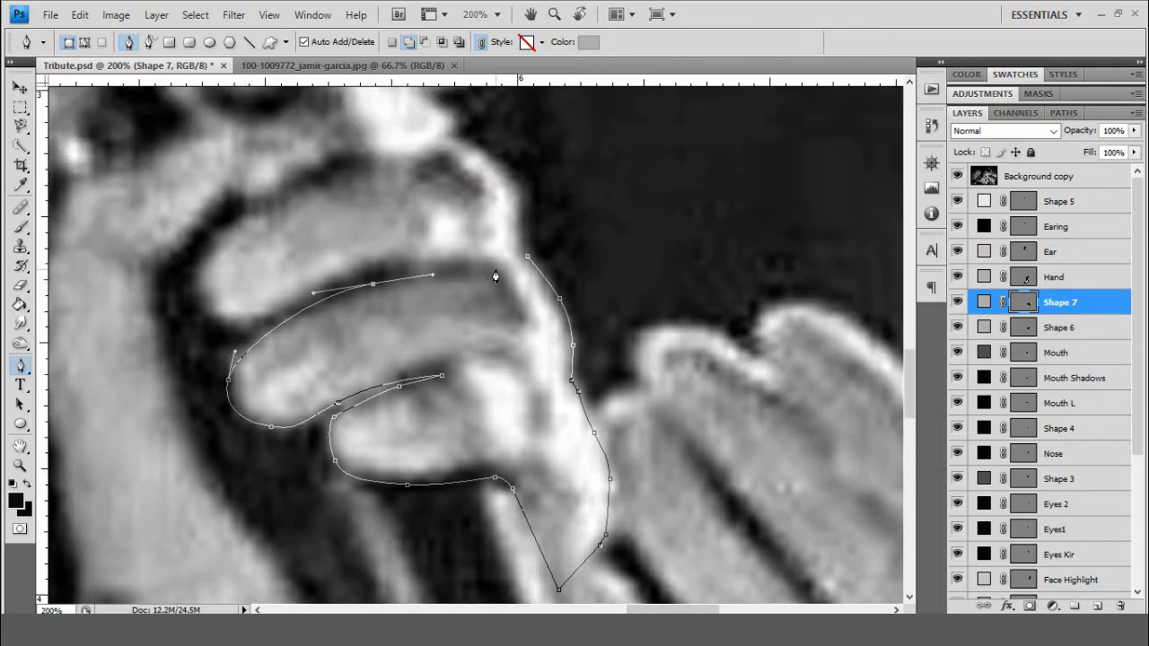
click(527, 259)
- Hide the reference photo and subtract a three-point notch from Shape 6
click(957, 176)
scroll(487, 278, up, 1)
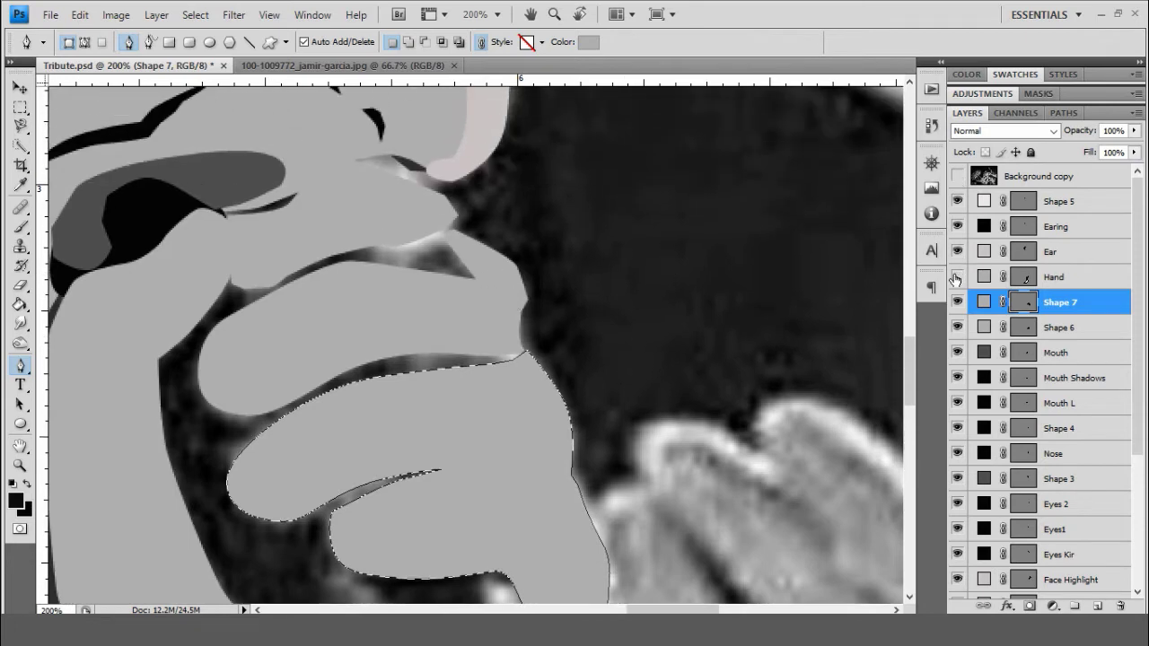
click(995, 329)
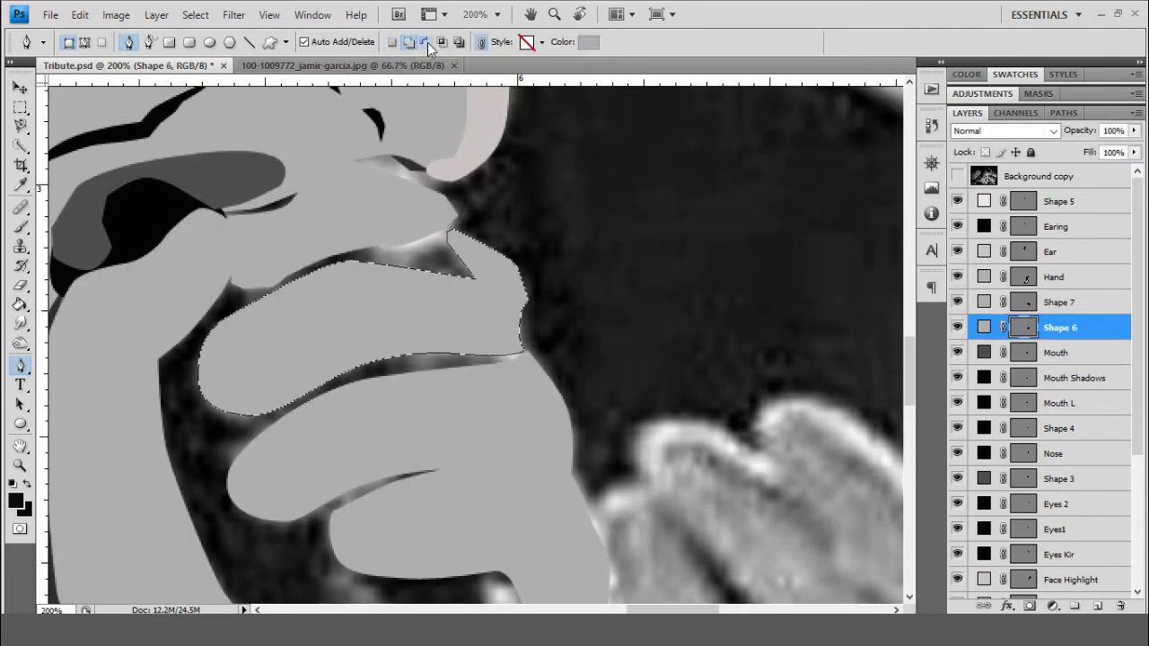
click(345, 260)
click(386, 284)
click(466, 287)
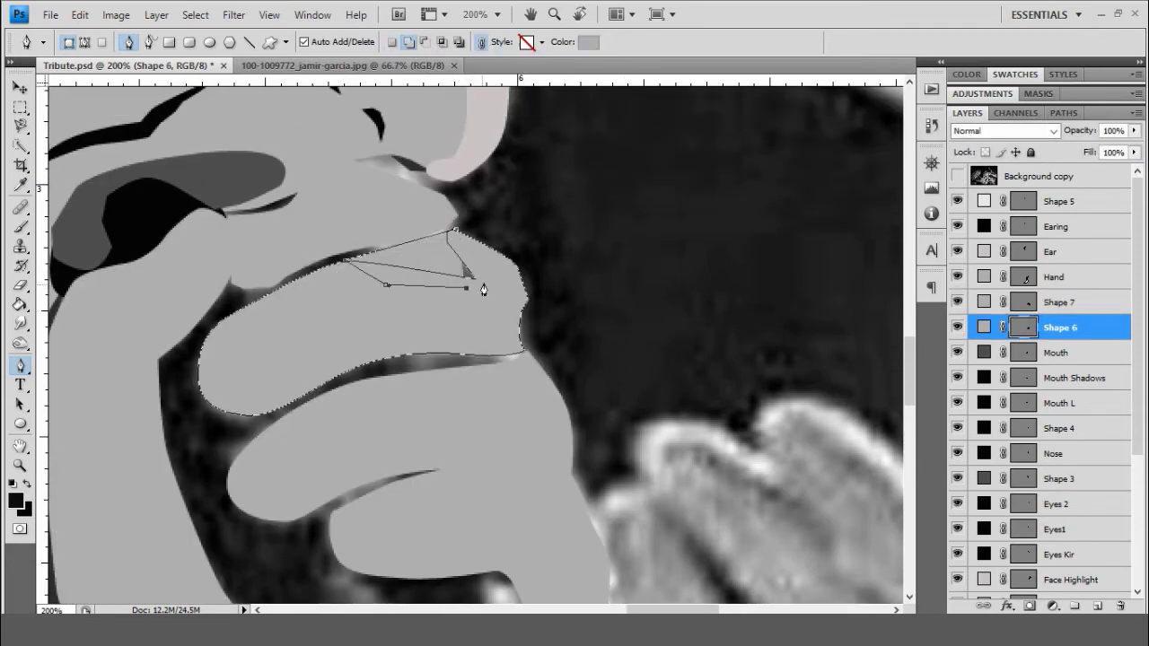
scroll(417, 323, down, 1)
key(Return)
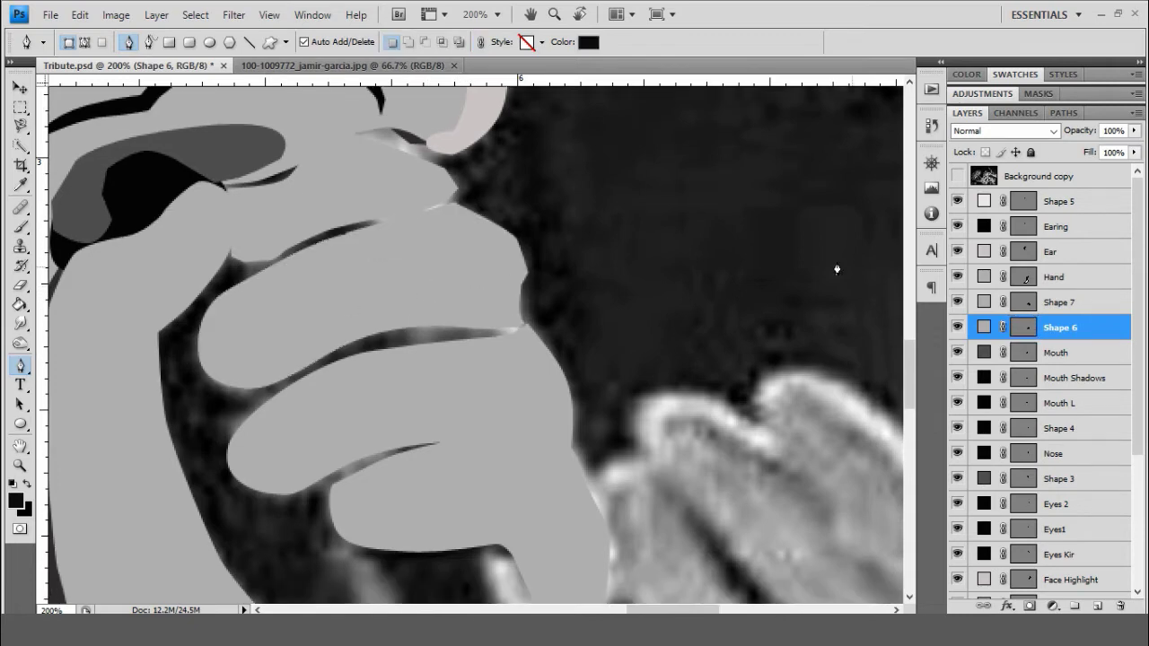
- Save the file and show the Background copy reference photo again
key(ctrl+minus)
key(ctrl+minus)
key(ctrl+minus)
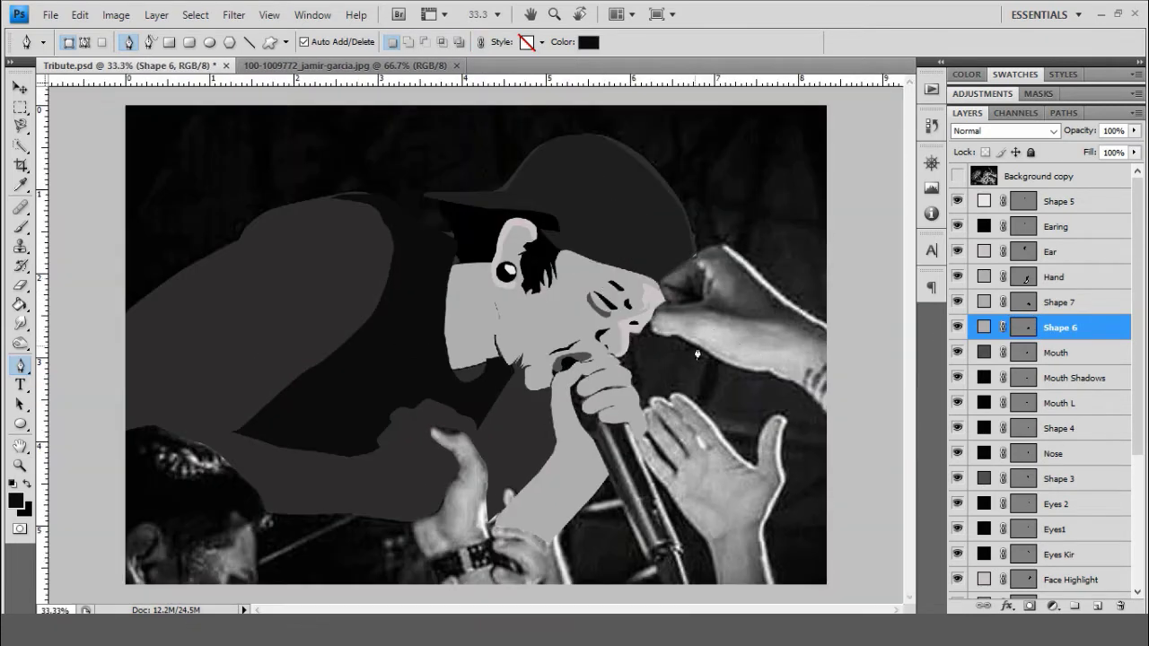
key(ctrl+s)
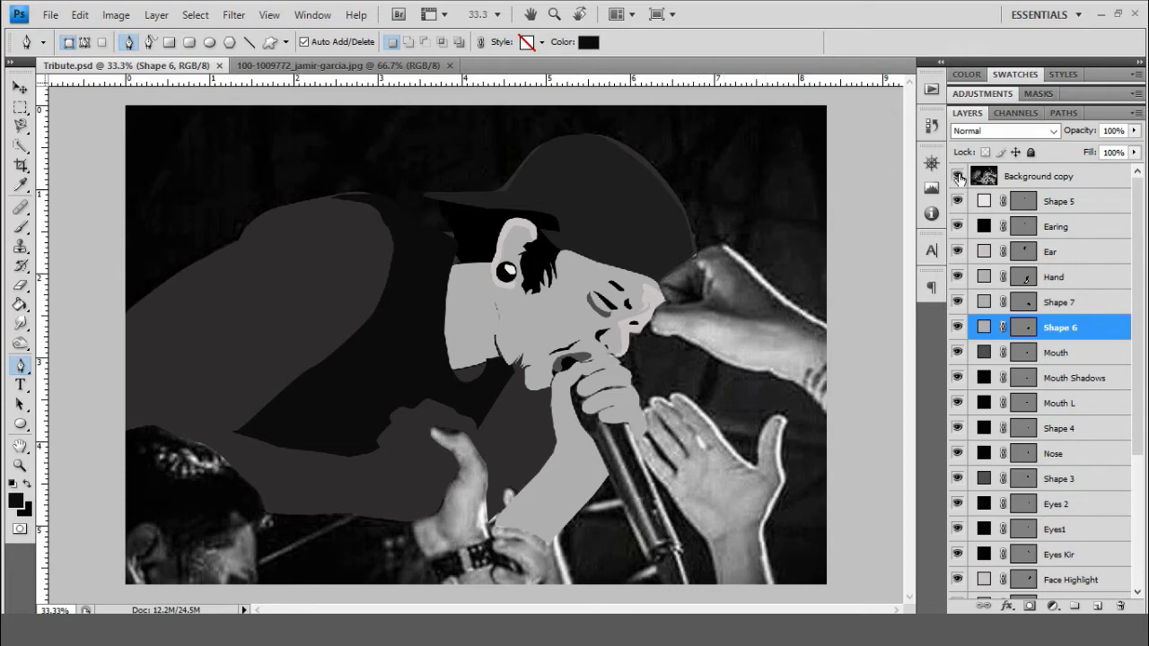
click(957, 177)
key(ctrl+plus)
key(ctrl+plus)
key(alt+bracketright)
- Hide the reference photo and create a new layer named Mic
key(alt+bracketleft)
key(alt+bracketleft)
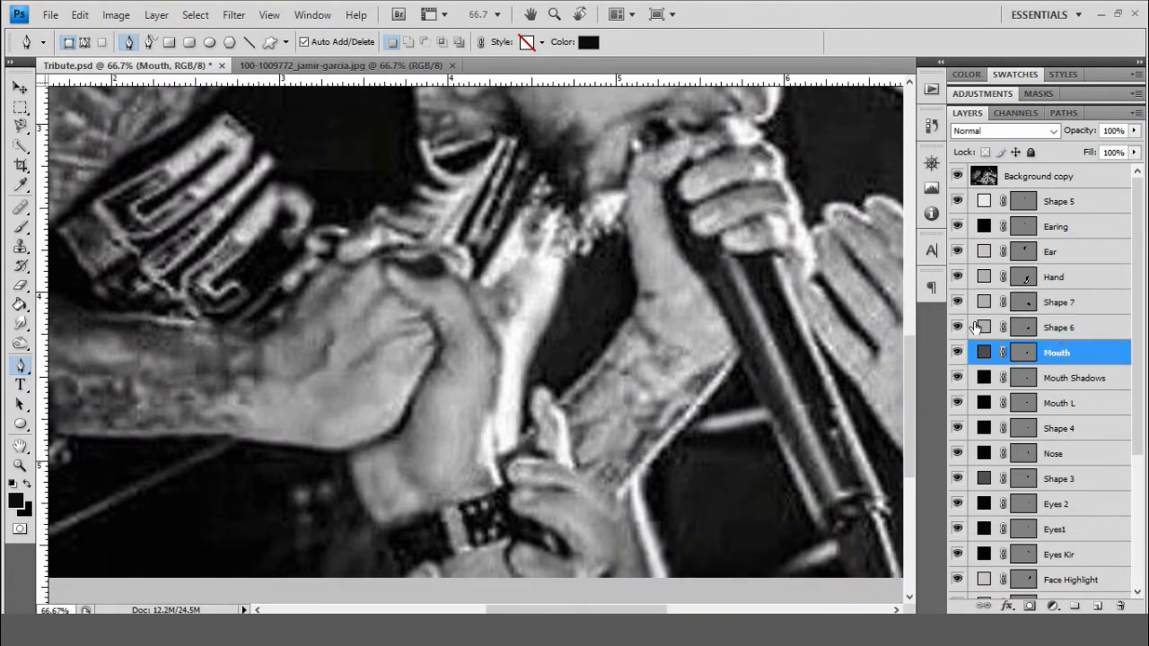
click(957, 176)
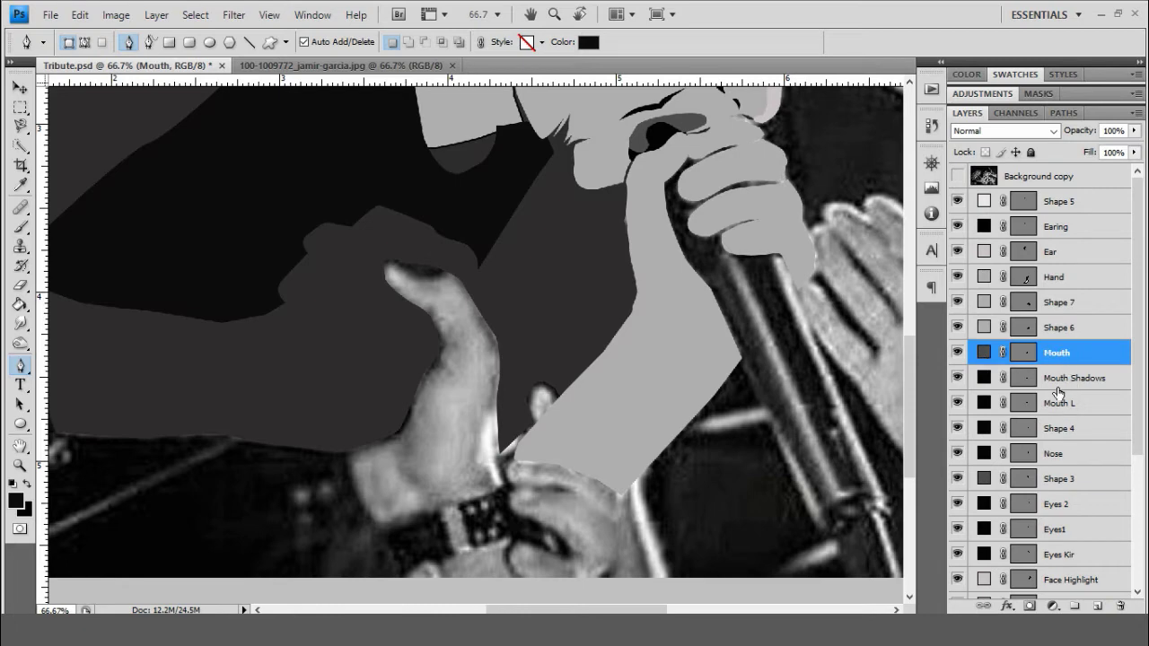
key(ctrl+shift+n)
text(Mic)
key(Return)
scroll(823, 382, up, 1)
scroll(823, 383, up, 1)
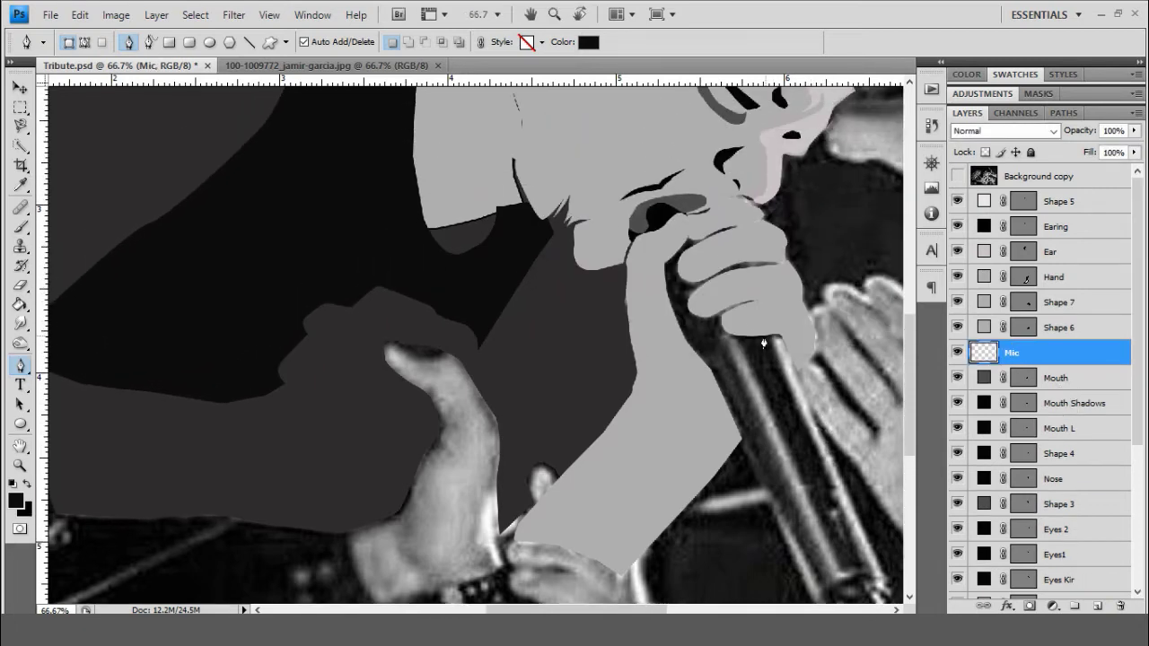
- Pen-trace the microphone's edge from the fist down to the curved mic base
click(666, 249)
drag(708, 372, 720, 398)
scroll(788, 521, down, 1)
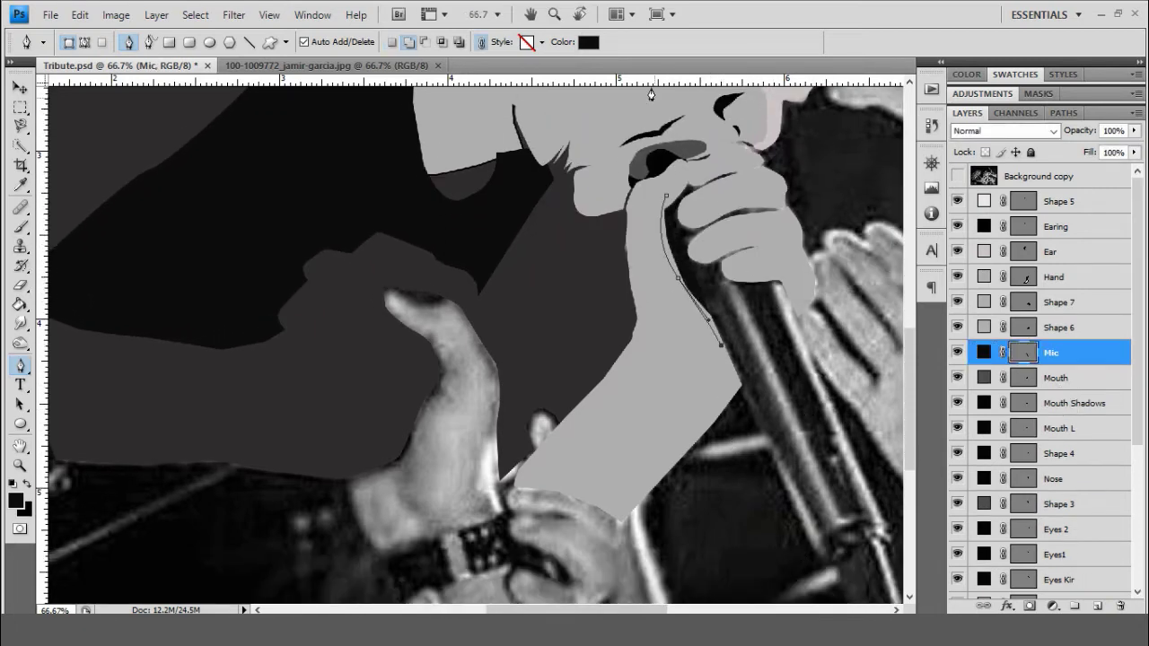
click(780, 477)
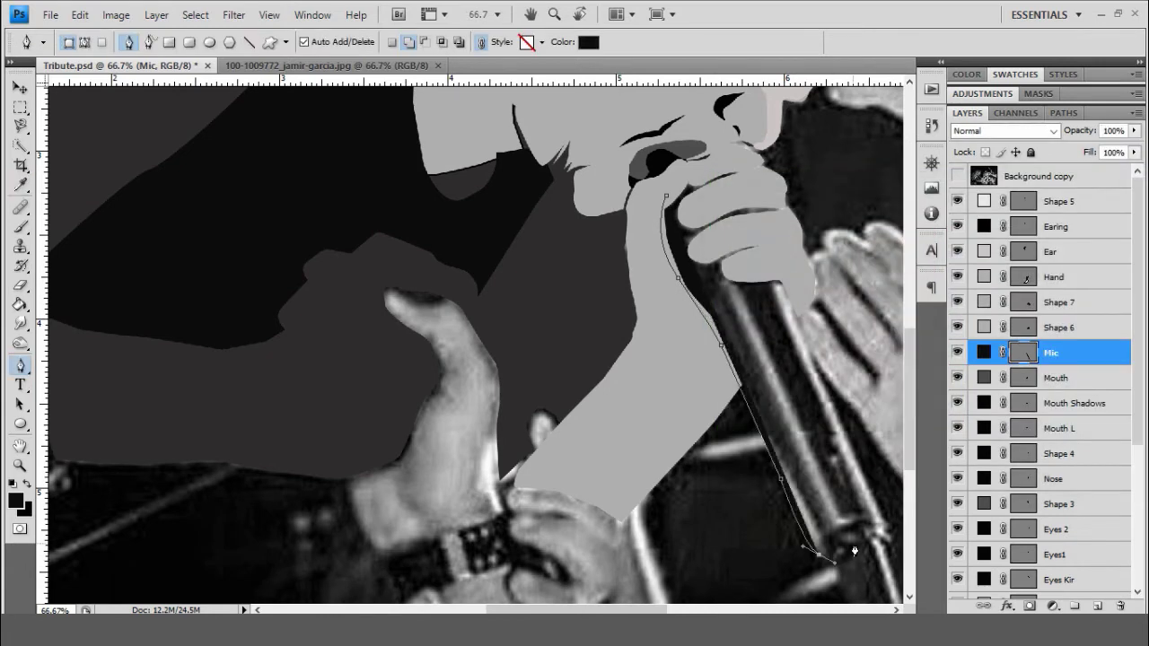
click(855, 542)
drag(876, 536, 891, 544)
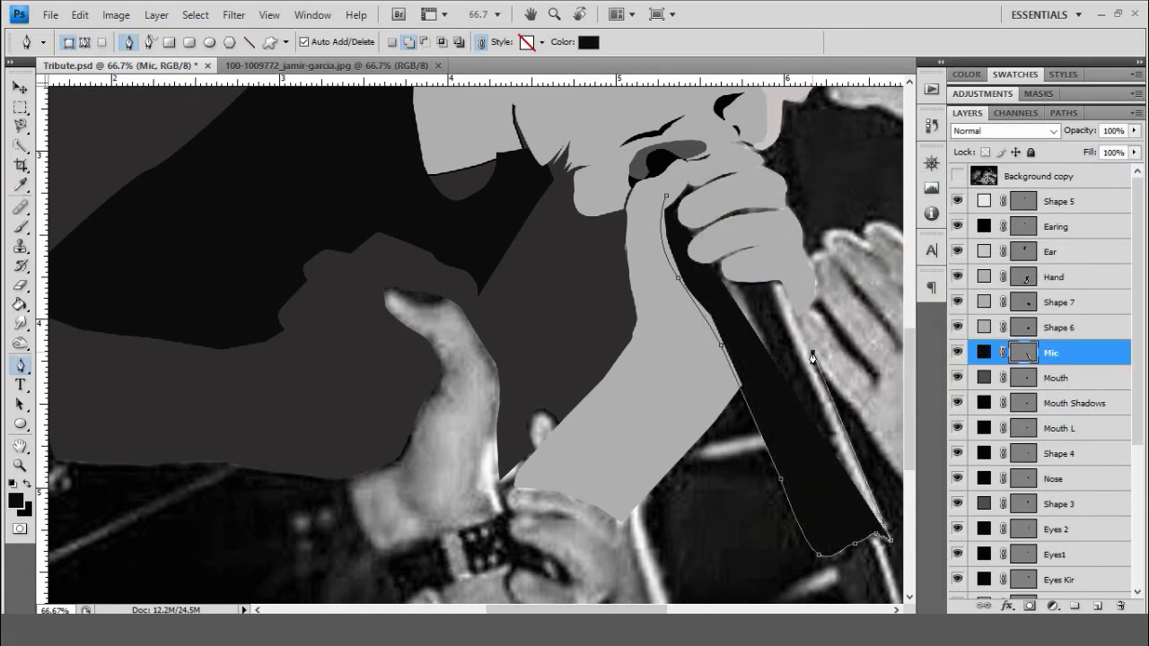
scroll(861, 503, up, 2)
- Trace the Mic outline back up around the fingers and close it at the start anchor
click(812, 433)
click(774, 339)
click(785, 325)
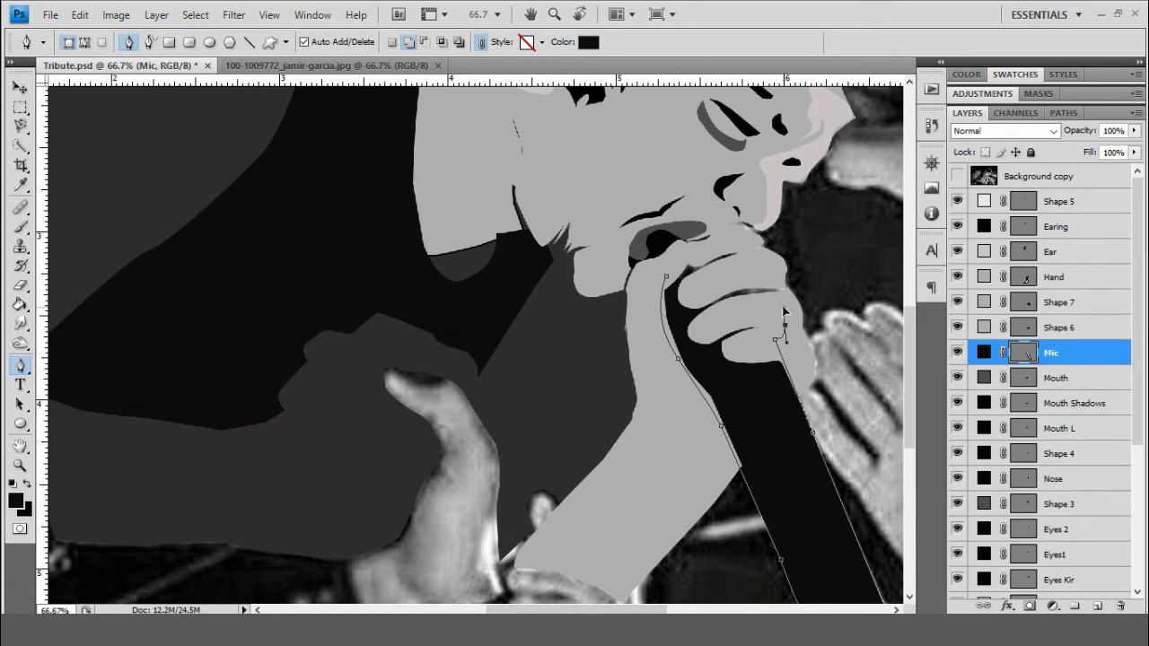
click(775, 281)
click(666, 280)
- Save the file and toggle the Mouth layer's visibility to check the shape
key(ctrl+minus)
key(ctrl+minus)
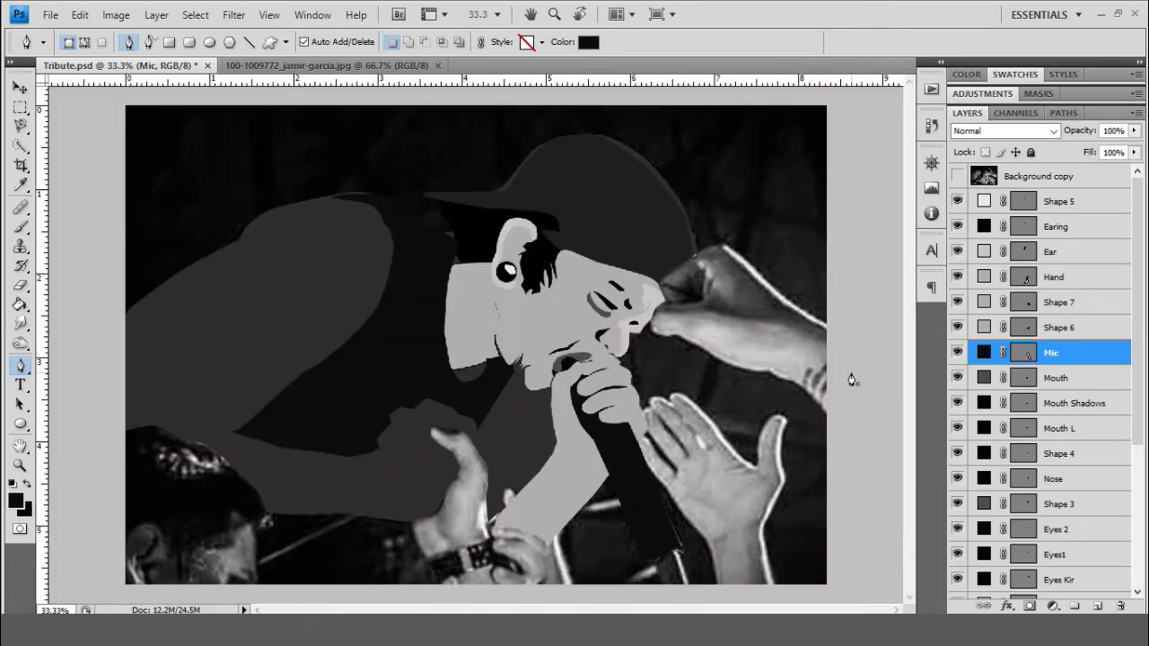
key(ctrl+s)
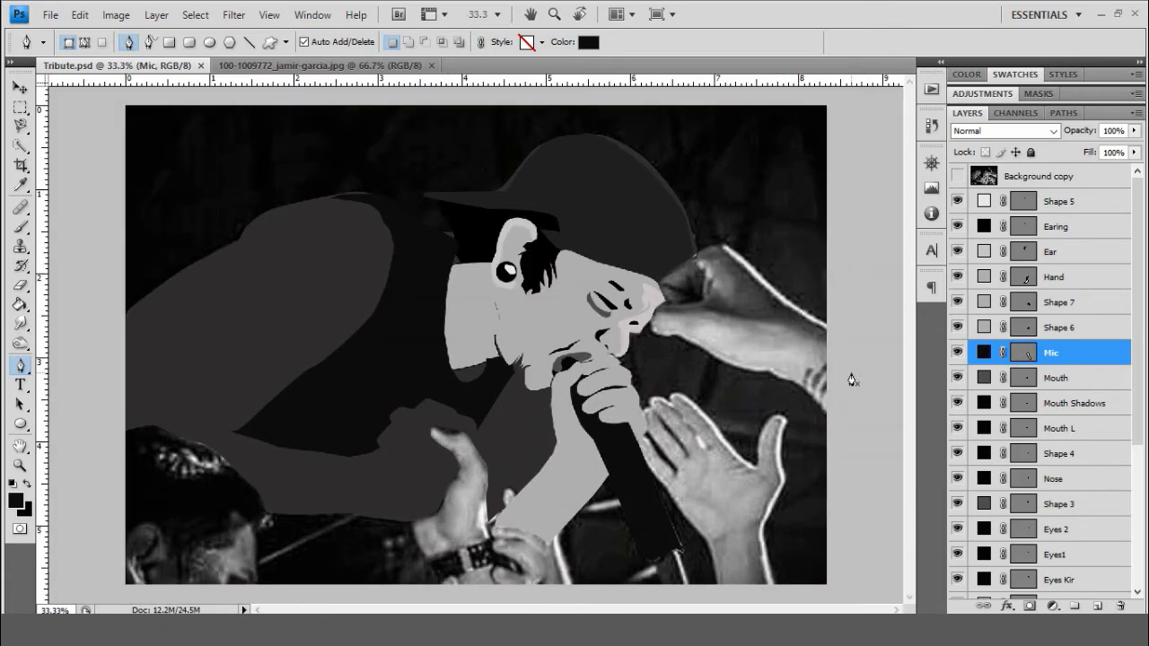
click(957, 378)
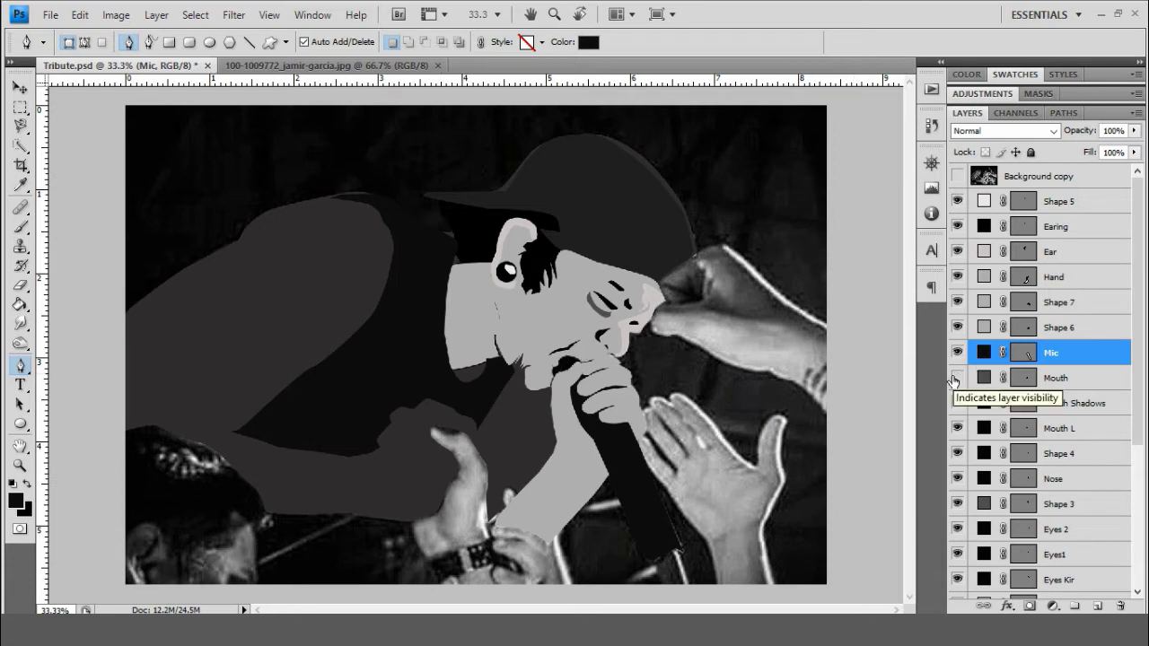
click(956, 378)
- Fill the Mouth shape with light grey #b0b0b0, save, and show the reference photo
double_click(983, 378)
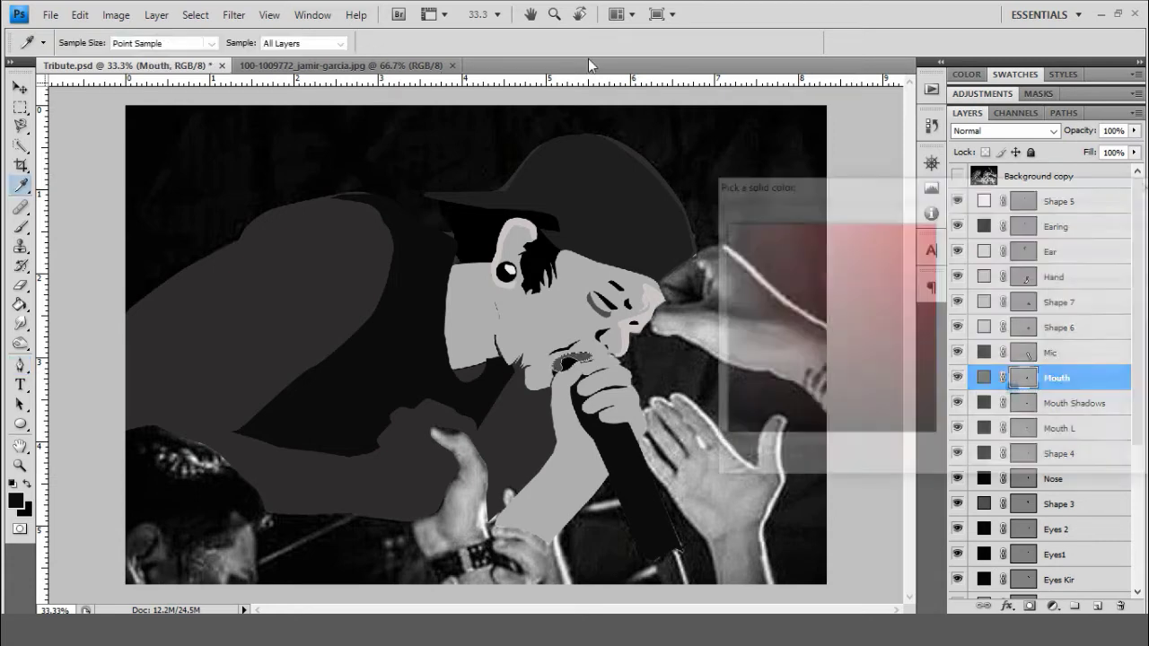
click(728, 384)
drag(726, 400, 725, 426)
key(Return)
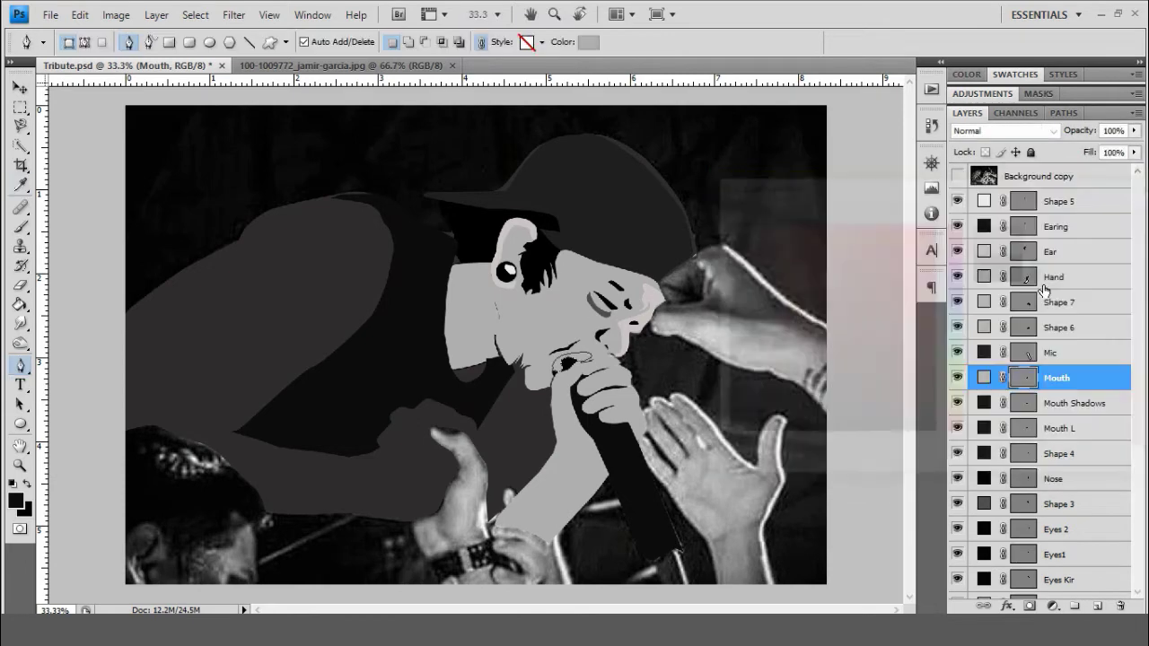
double_click(1030, 378)
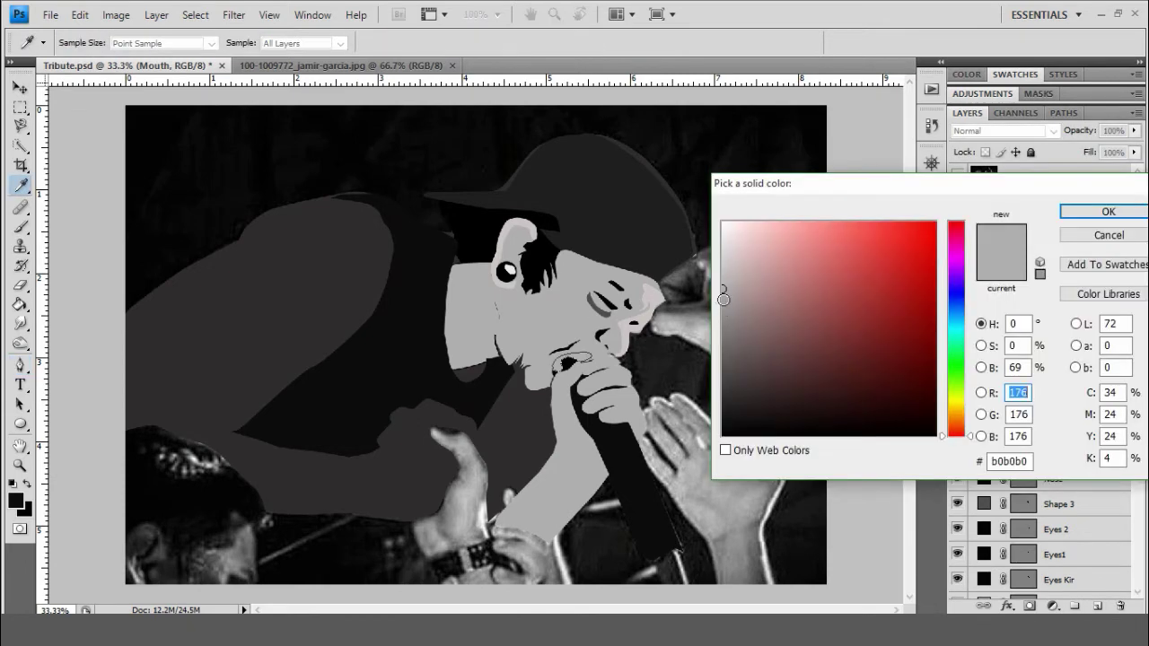
key(Escape)
key(ctrl+s)
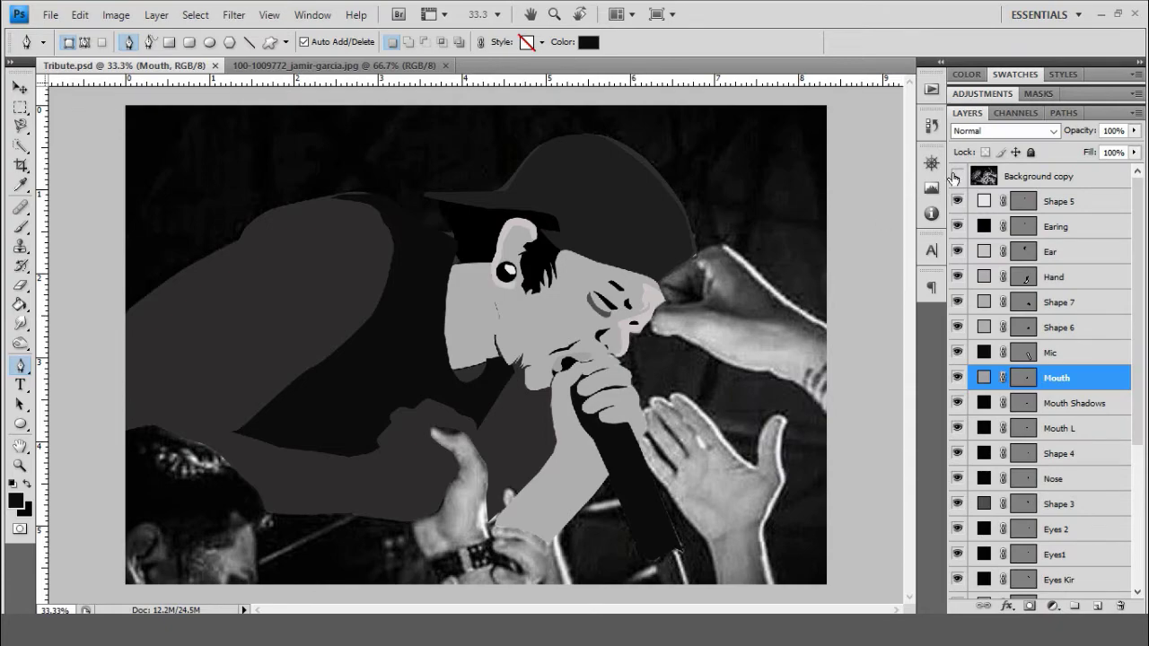
click(956, 176)
key(ctrl+plus)
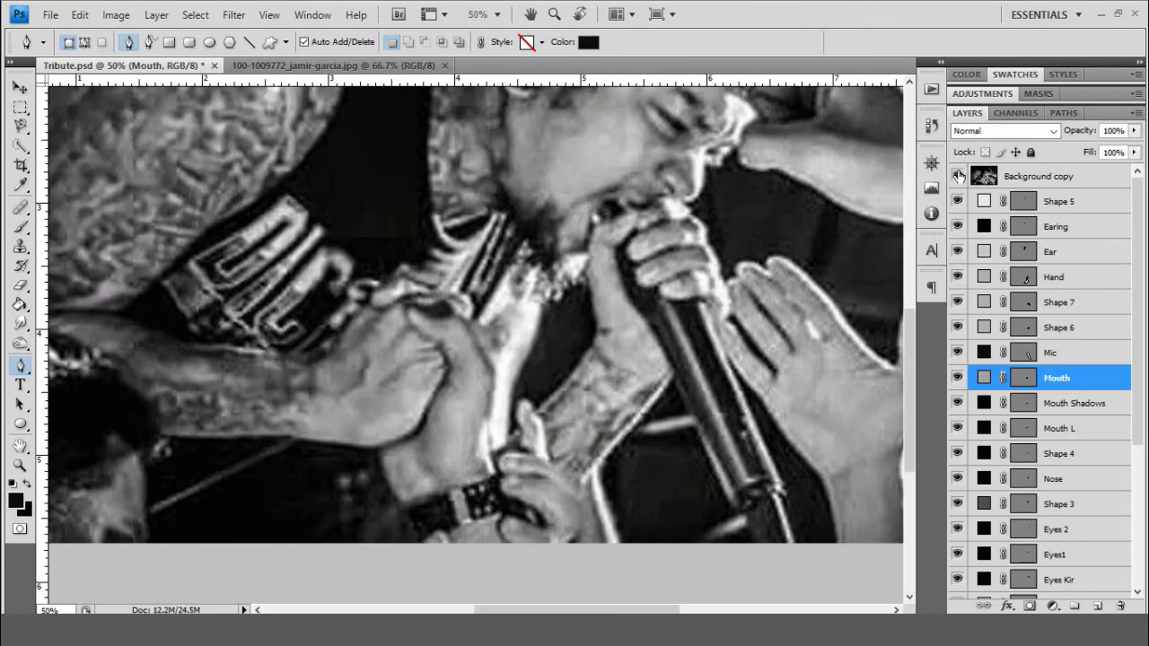
click(957, 176)
scroll(646, 256, up, 3)
double_click(957, 176)
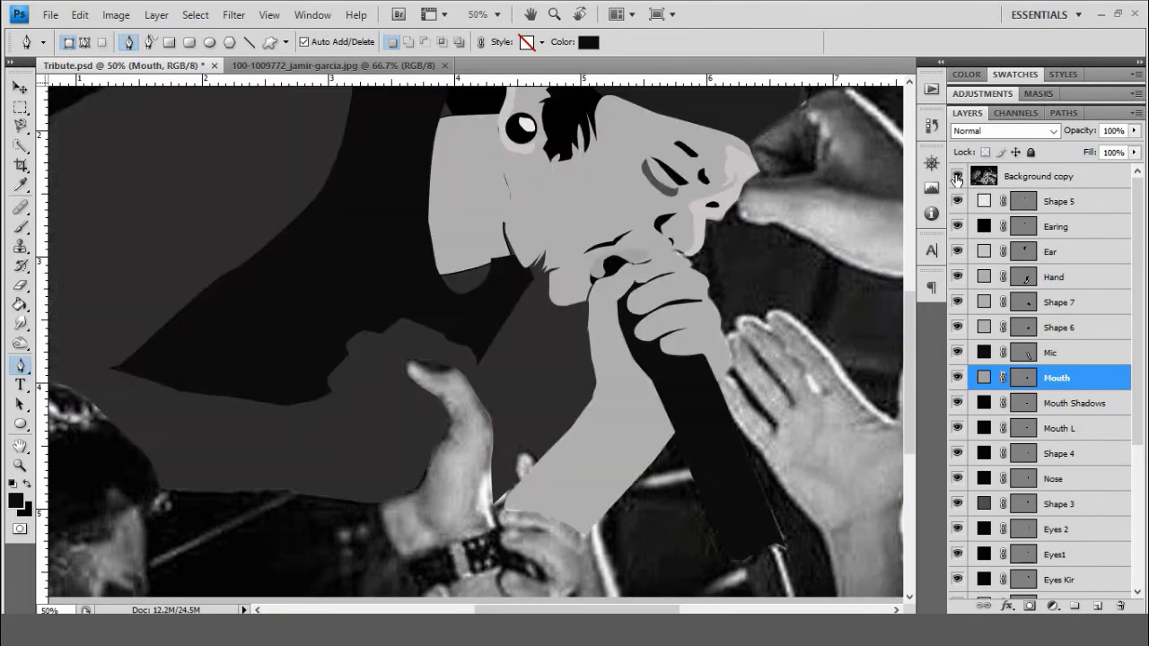
click(956, 176)
scroll(783, 267, up, 4)
scroll(782, 266, up, 2)
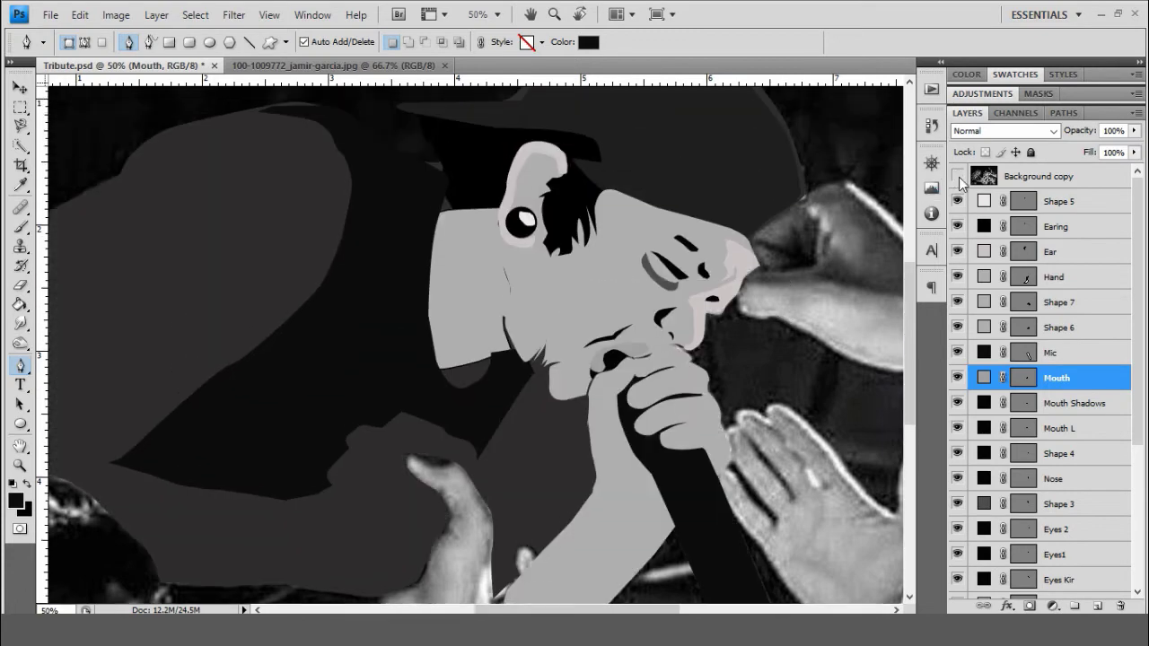
click(957, 176)
click(957, 176)
double_click(957, 176)
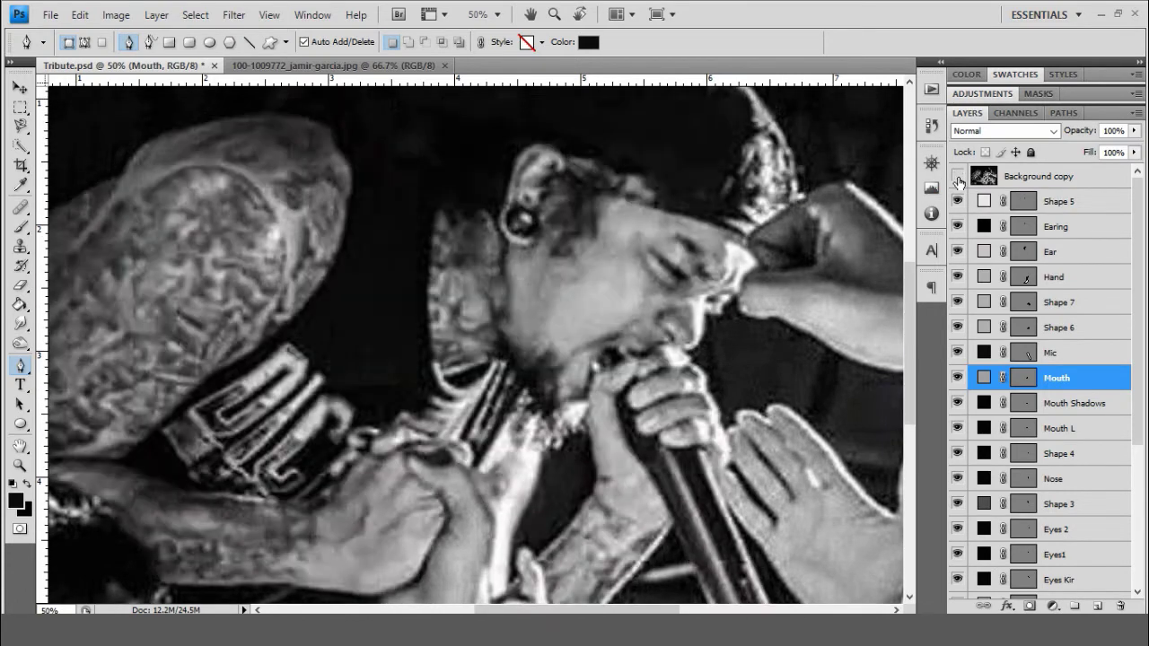
click(957, 176)
click(957, 176)
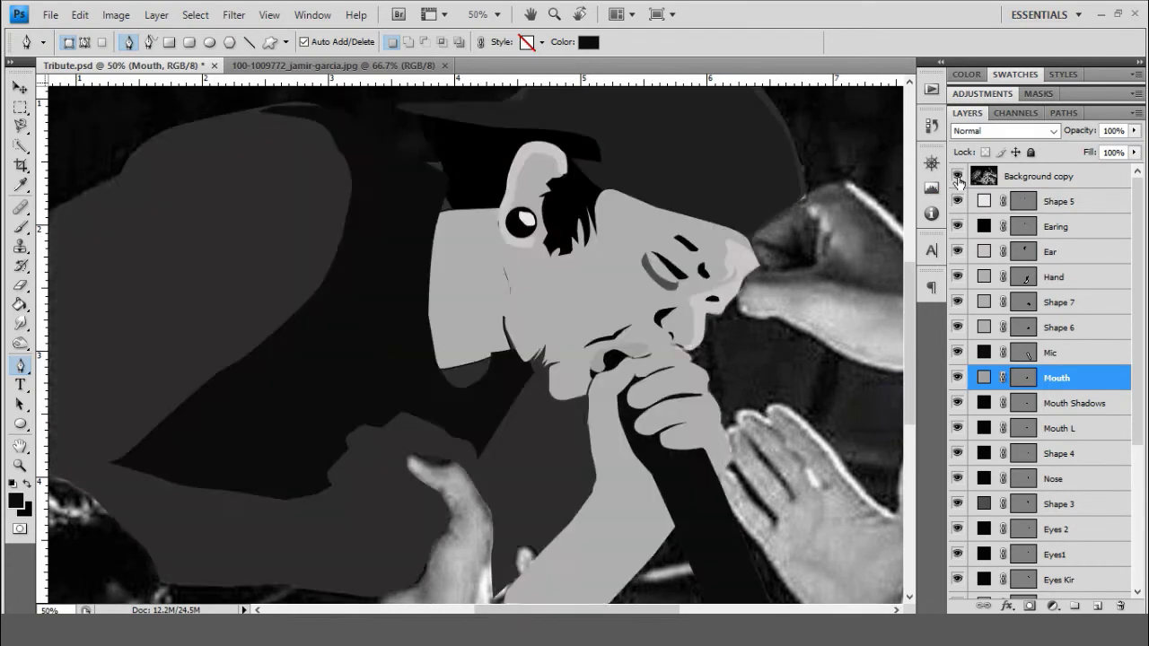
scroll(475, 341, down, 4)
click(956, 176)
click(957, 178)
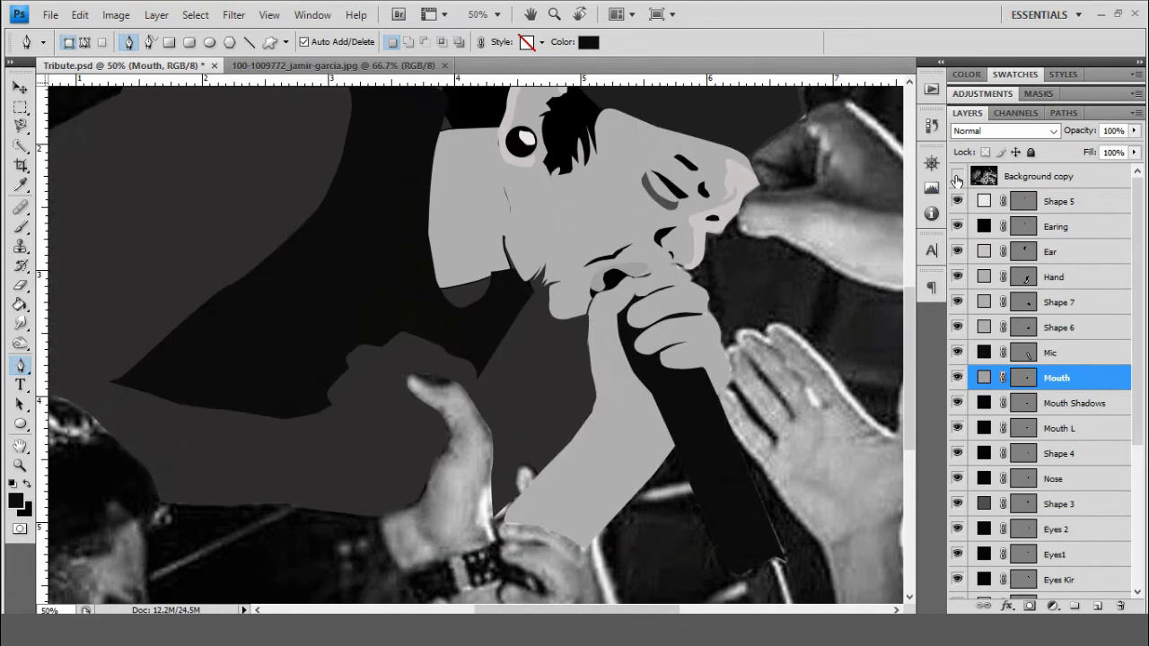
click(956, 178)
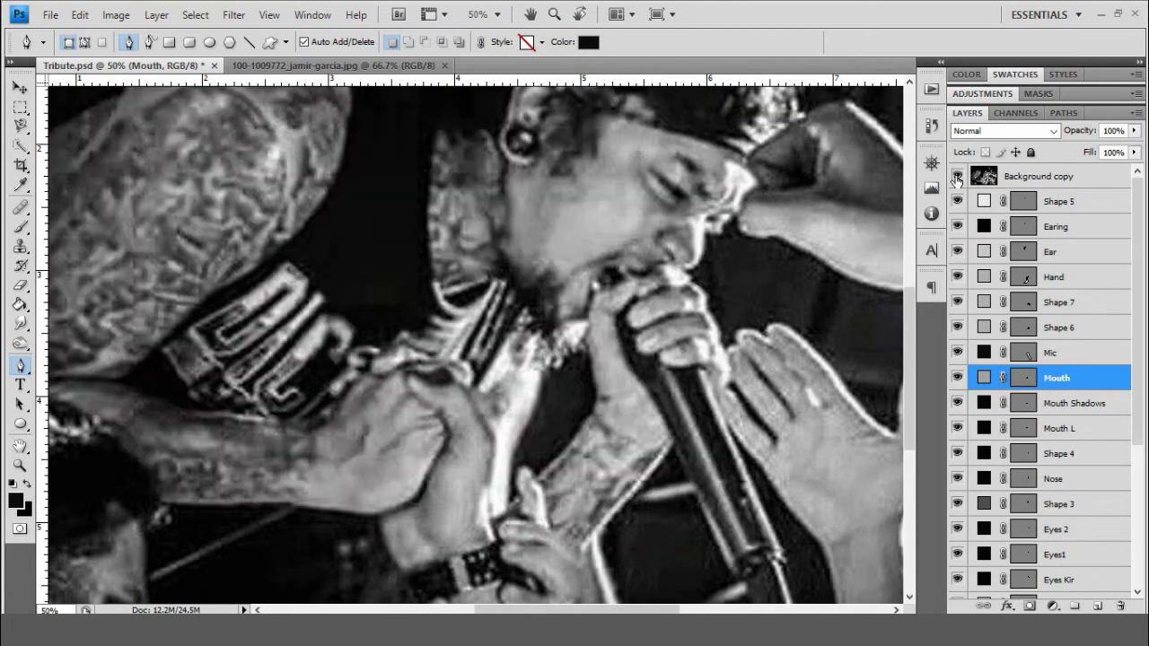
click(957, 178)
click(957, 178)
click(957, 178)
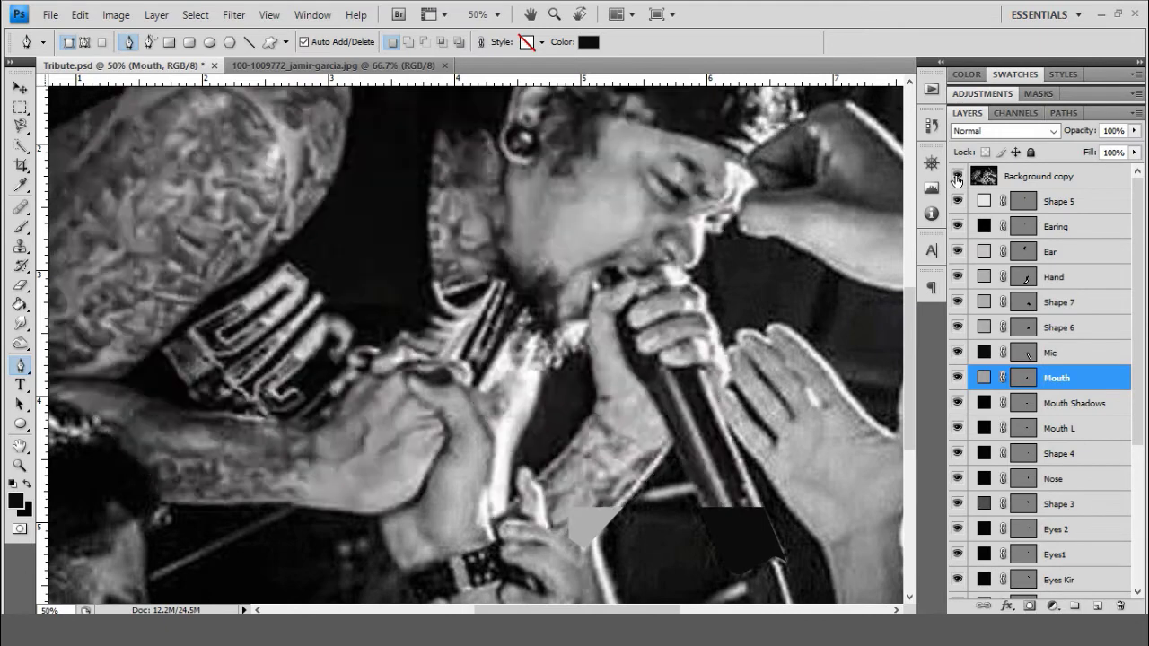
click(1061, 278)
- Create a new layer named Hand2 above the Hand layer
key(ctrl+shift+n)
text(Hand2)
key(Return)
click(956, 176)
key(ctrl+plus)
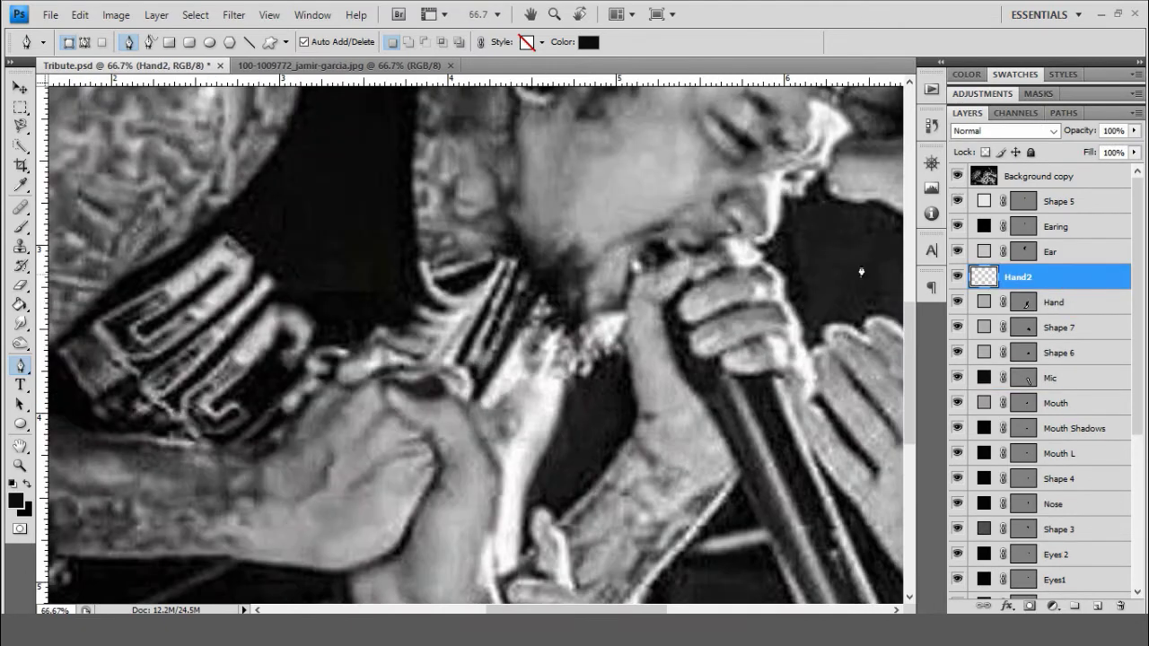
key(ctrl+plus)
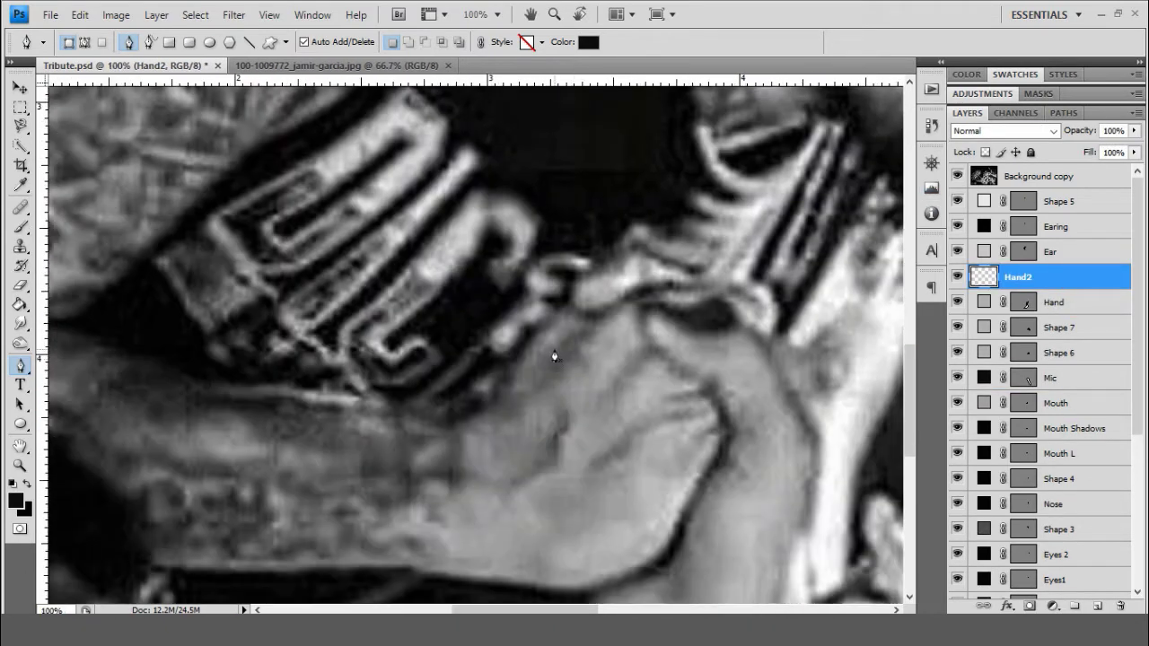
key(ctrl+minus)
key(ctrl+minus)
key(ctrl+minus)
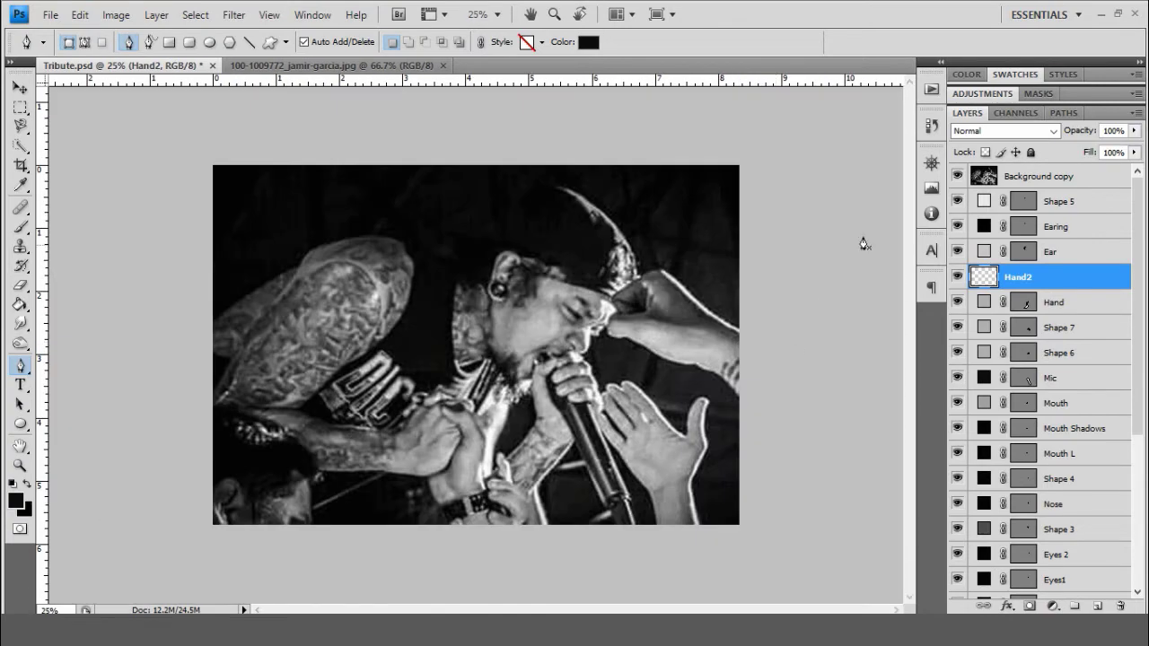
click(957, 176)
click(957, 176)
- Start the Hand2 outline at the forearm with curved anchors along the arm's lower edge
key(ctrl+plus)
key(ctrl+plus)
key(ctrl+plus)
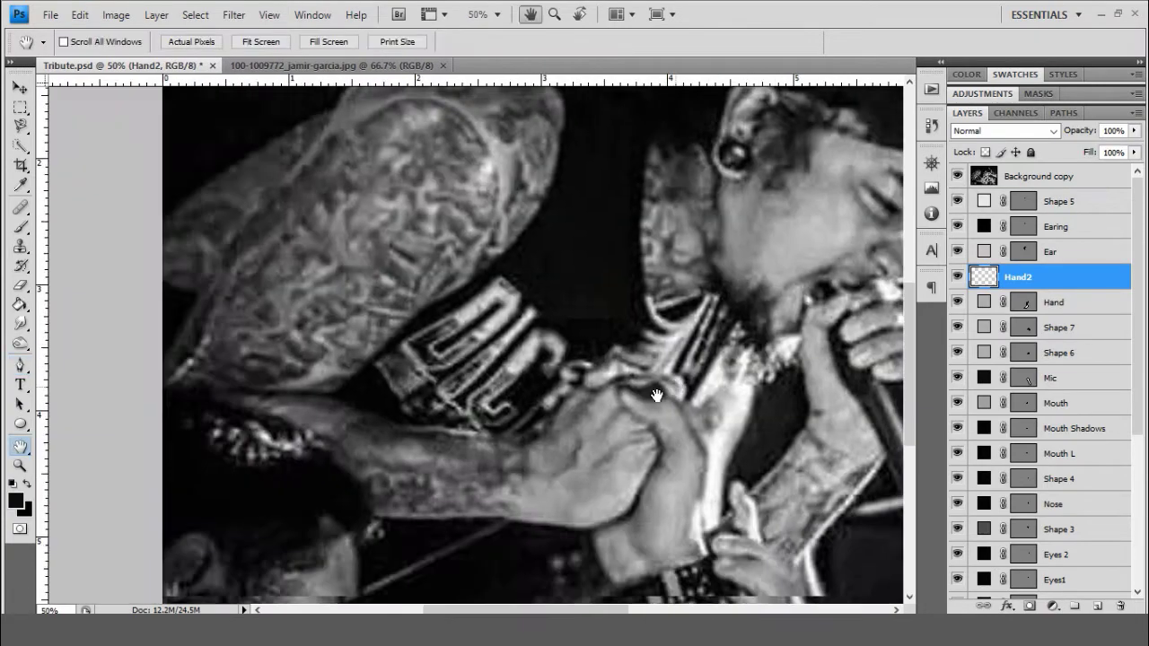
drag(672, 329, 691, 405)
key(ctrl+plus)
key(p)
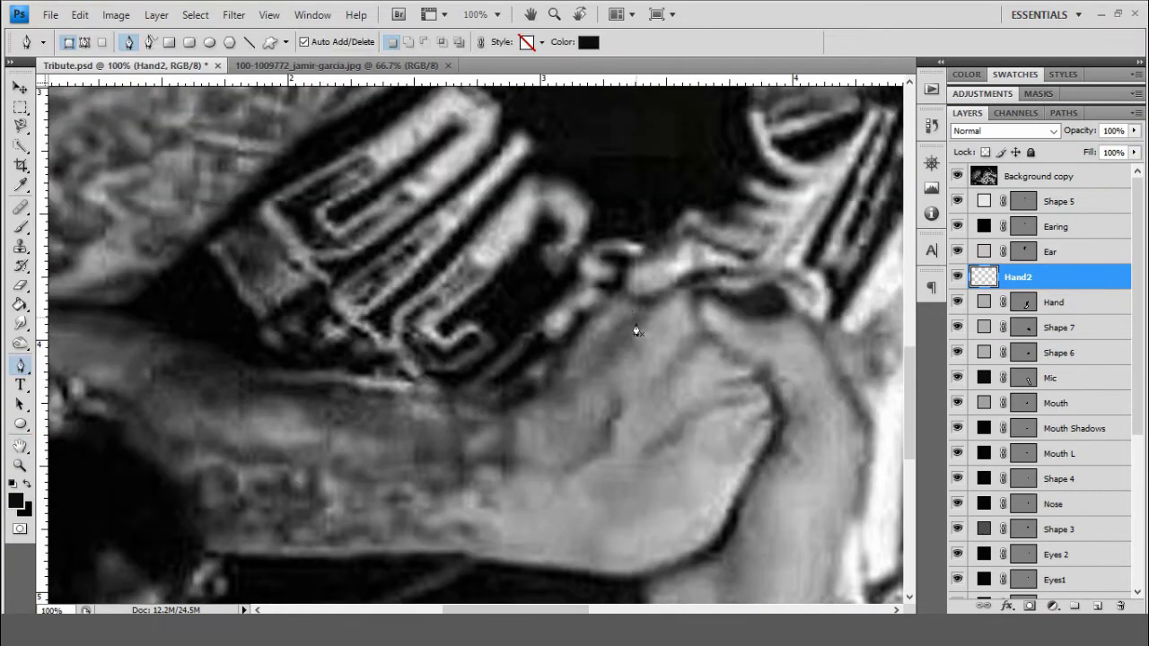
scroll(631, 320, up, 1)
click(622, 312)
key(ctrl+z)
drag(576, 368, 494, 374)
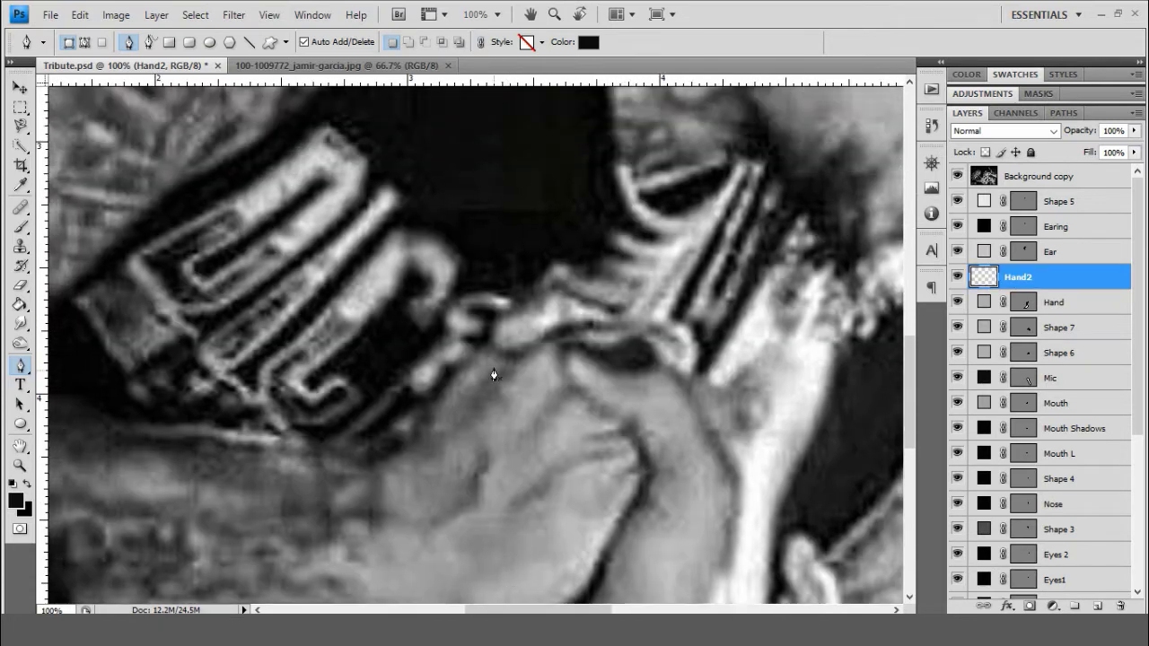
scroll(527, 361, left, 3)
scroll(633, 359, down, 1)
click(643, 302)
drag(590, 350, 584, 364)
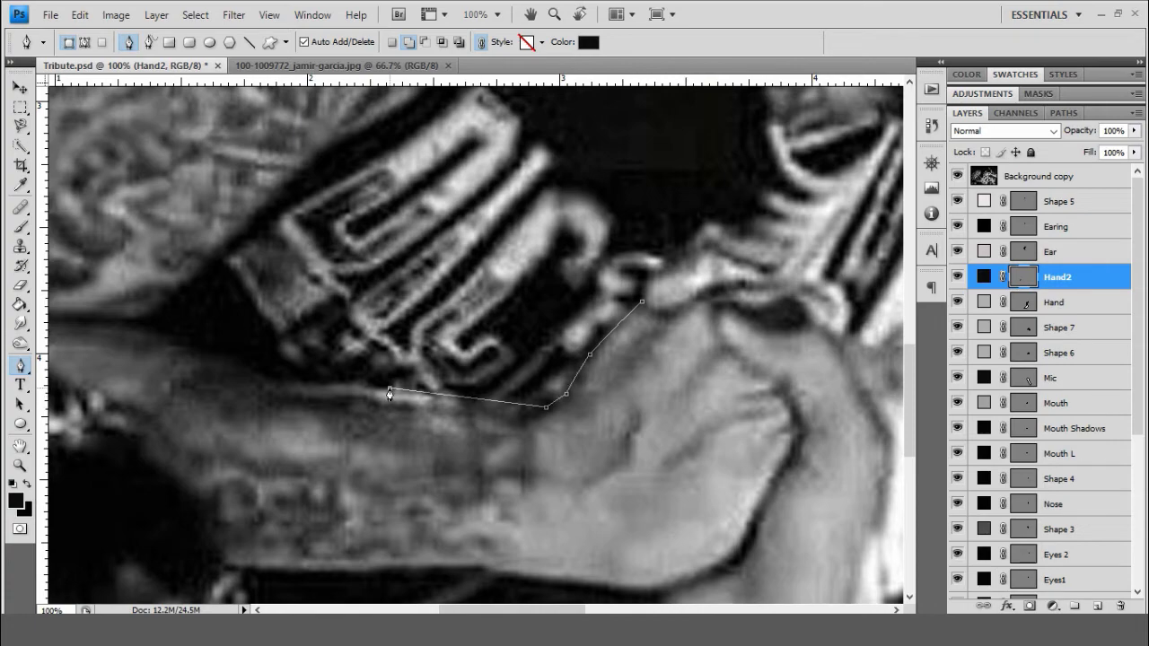
drag(177, 338, 149, 334)
- Continue the Hand2 outline along the arm, over the shoulder and down the upper arm
scroll(492, 555, left, 4)
scroll(492, 555, up, 1)
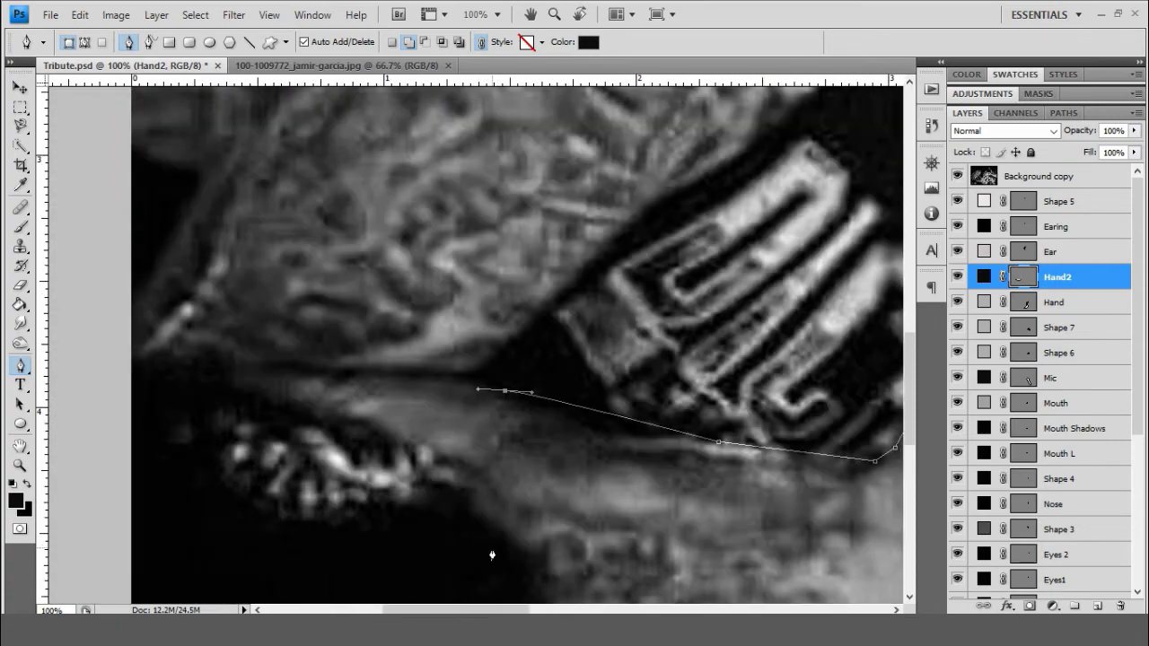
click(931, 125)
mouse_move(446, 375)
mouse_down()
mouse_move(507, 353)
mouse_move(563, 297)
mouse_up()
scroll(662, 333, up, 2)
scroll(662, 334, up, 1)
scroll(672, 416, up, 4)
drag(747, 373, 757, 305)
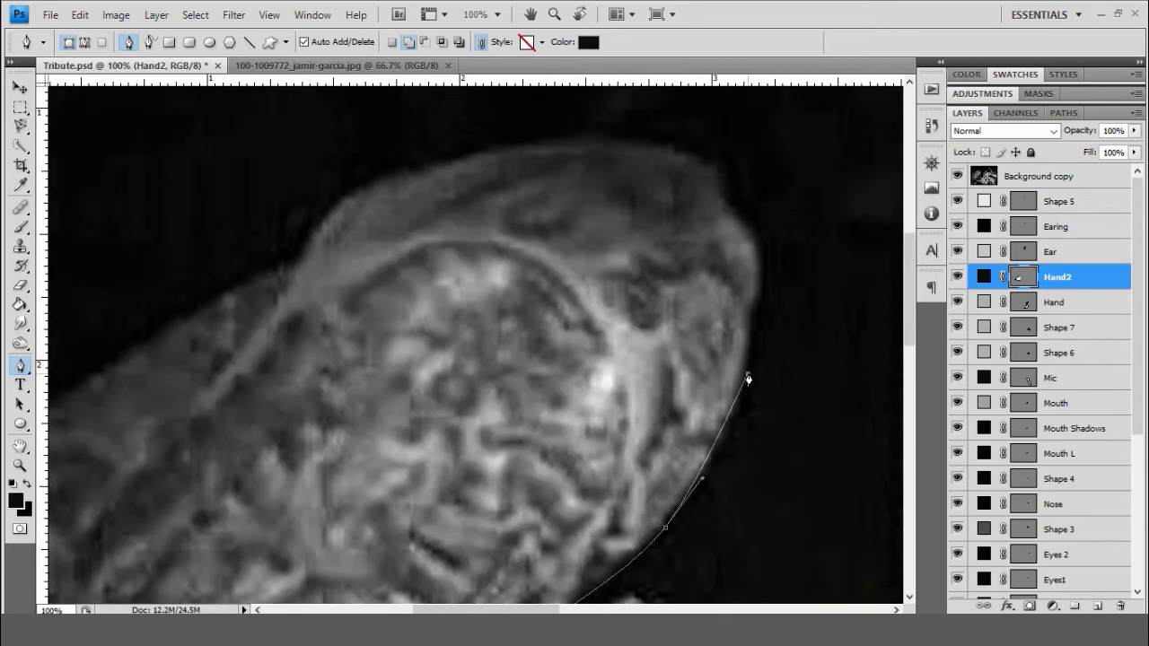
scroll(757, 310, up, 1)
drag(594, 199, 431, 224)
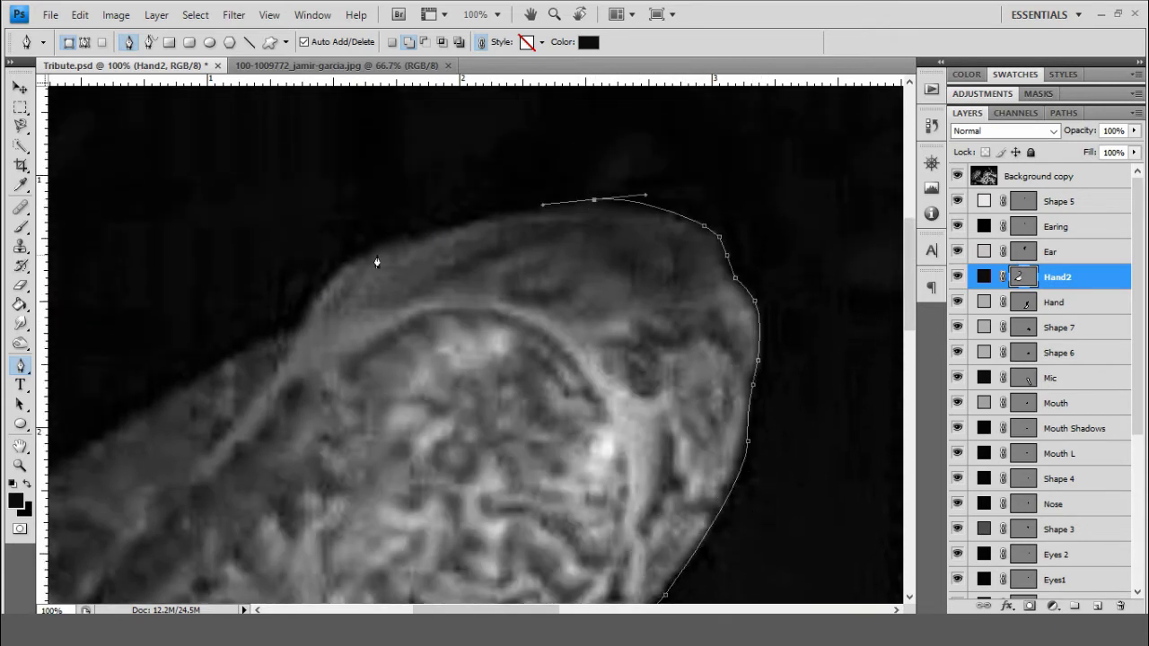
drag(361, 253, 341, 270)
click(307, 307)
click(293, 332)
drag(513, 610, 478, 609)
scroll(239, 390, down, 2)
click(348, 312)
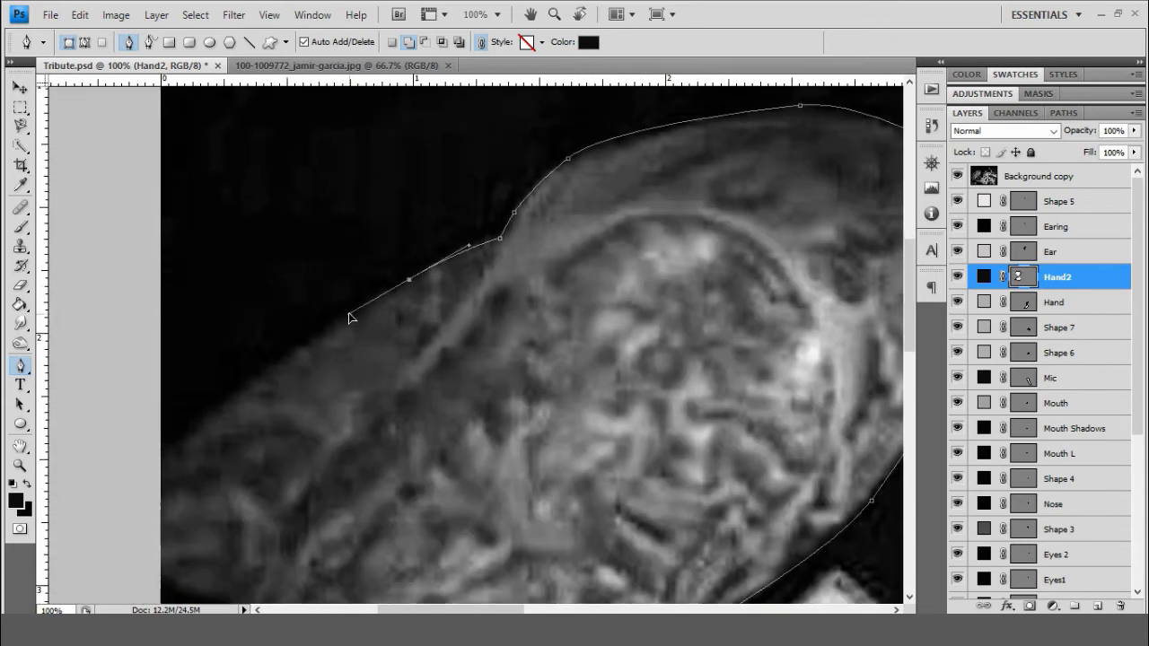
scroll(348, 312, down, 2)
scroll(247, 391, down, 1)
- Replace a misplaced upper-arm anchor and close the Hand2 outline around the fist
key(ctrl+minus)
key(ctrl+minus)
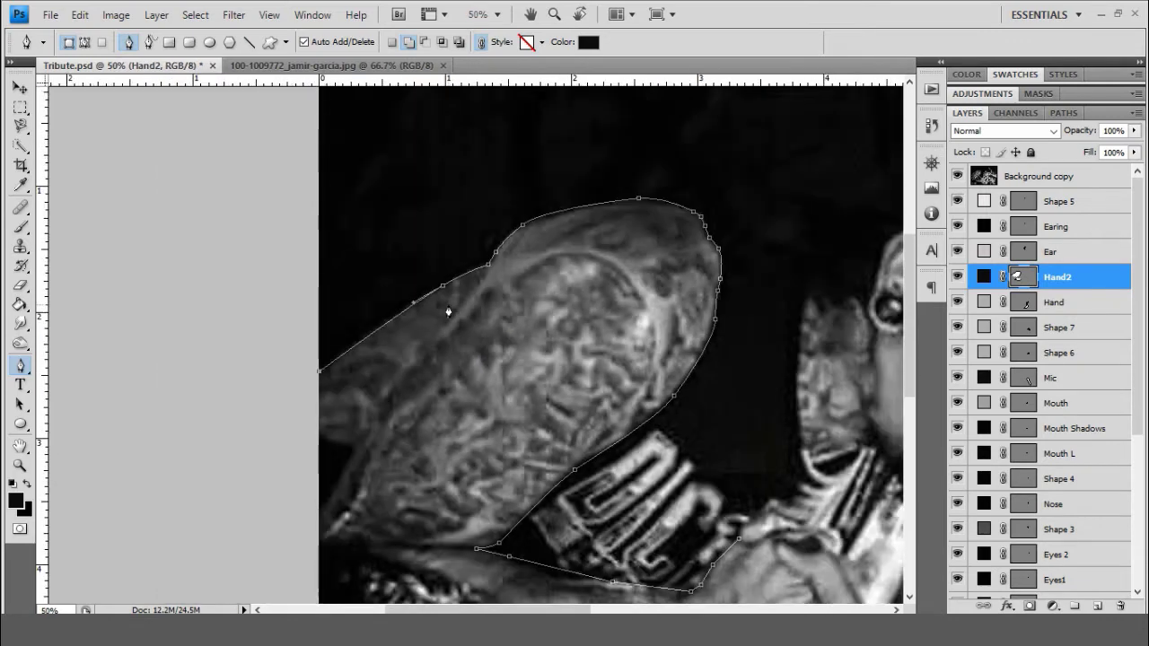
key(ctrl+minus)
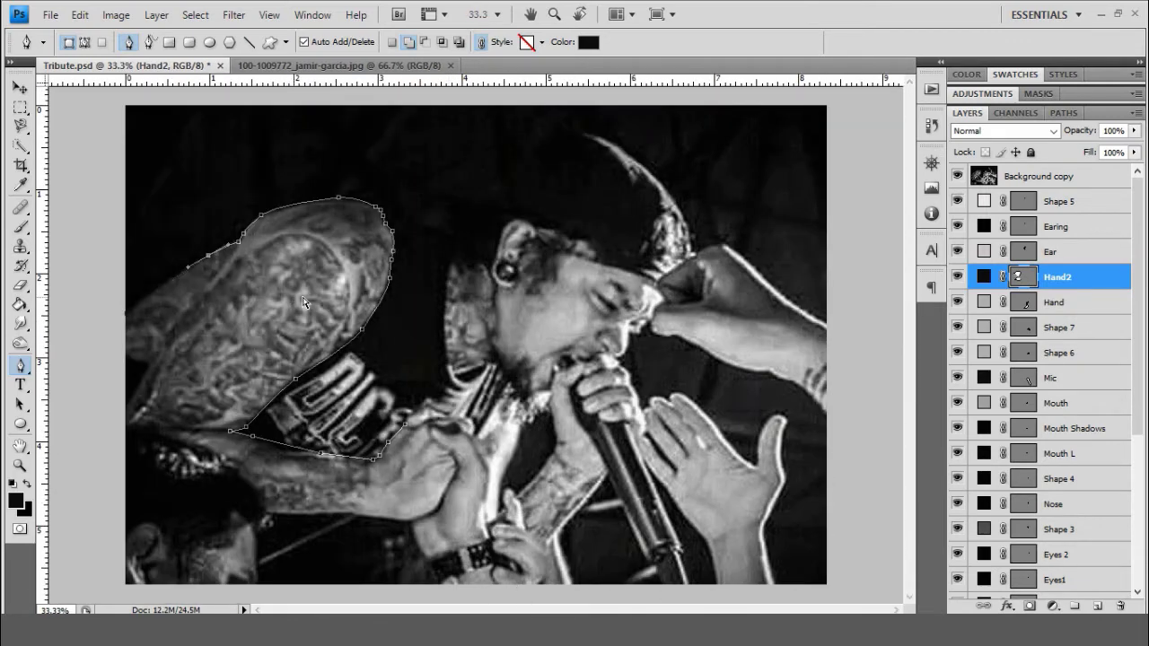
key(ctrl+alt+z)
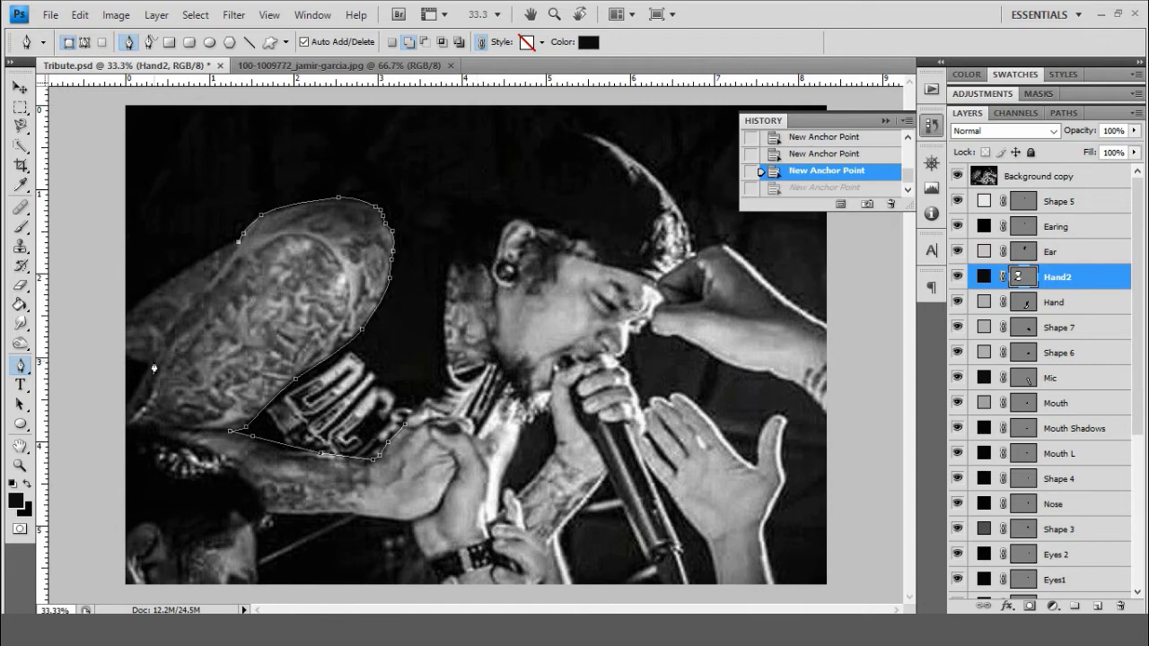
click(207, 292)
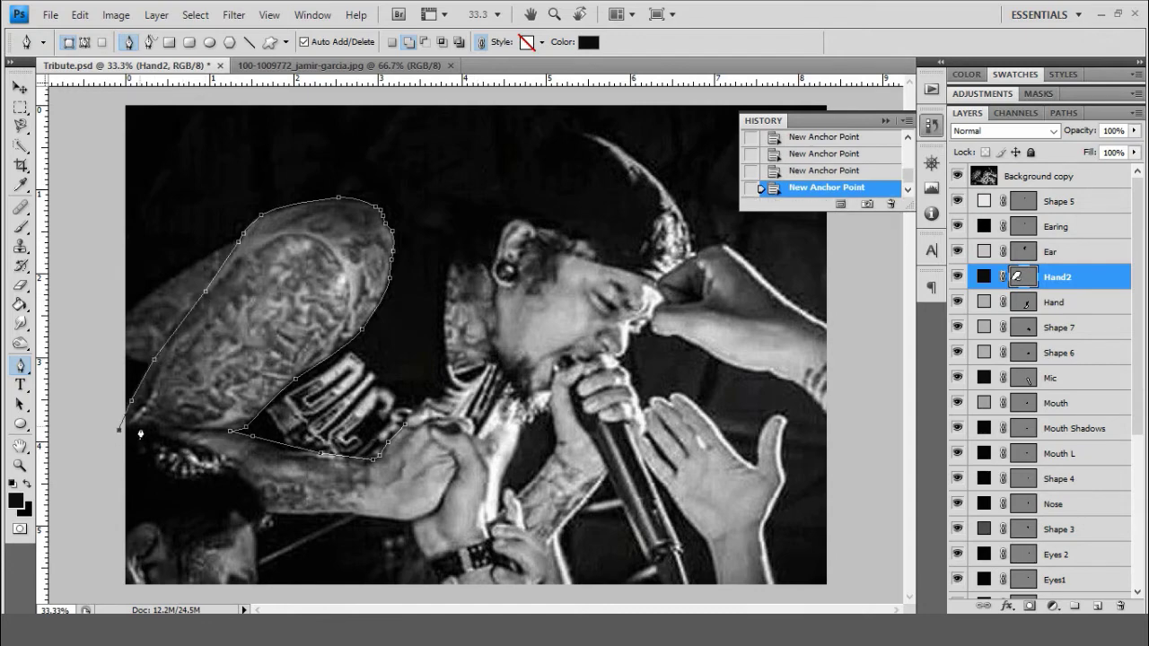
key(ctrl+plus)
drag(270, 564, 542, 441)
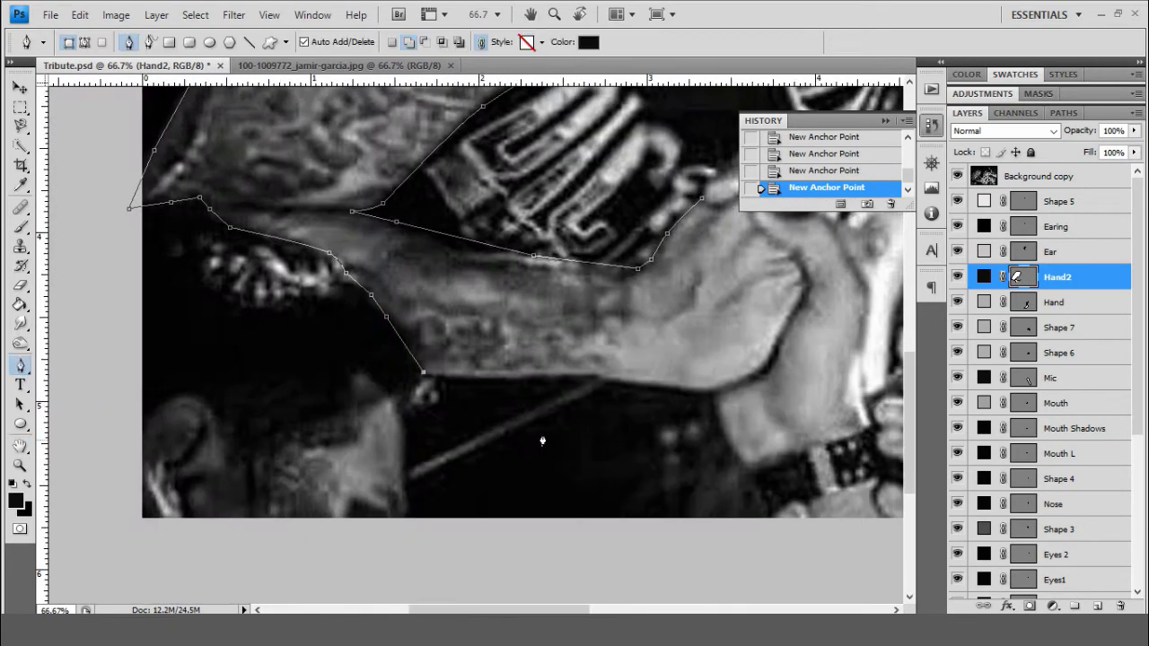
scroll(756, 415, up, 1)
click(761, 413)
scroll(780, 395, up, 1)
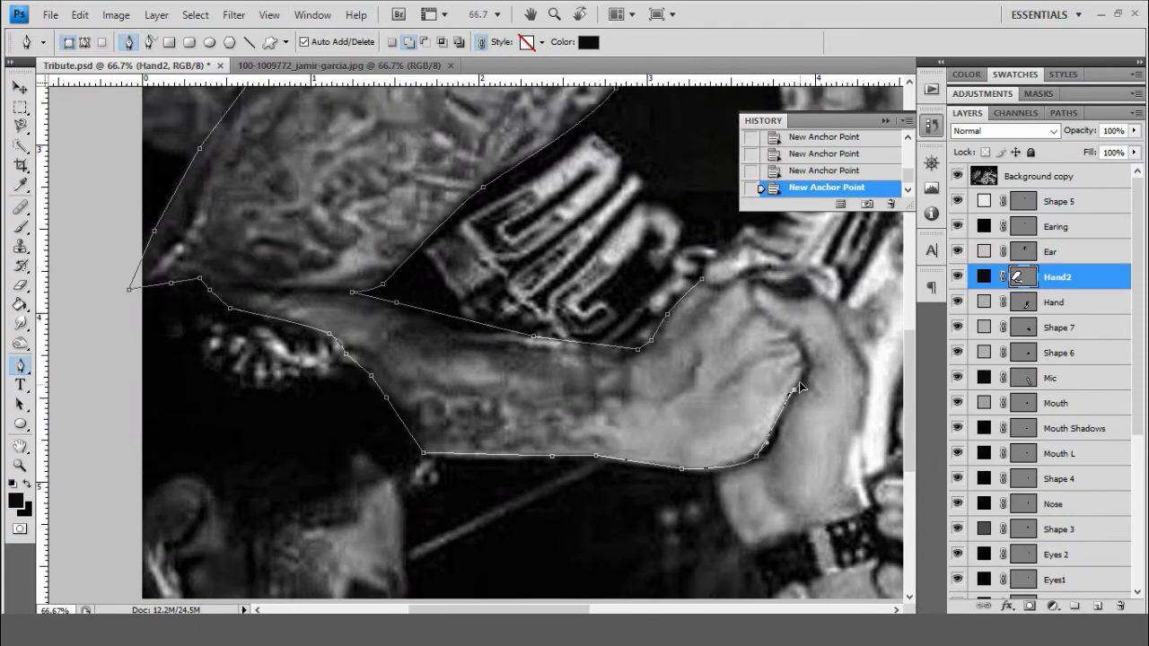
scroll(792, 342, up, 1)
key(ctrl+plus)
drag(578, 338, 556, 324)
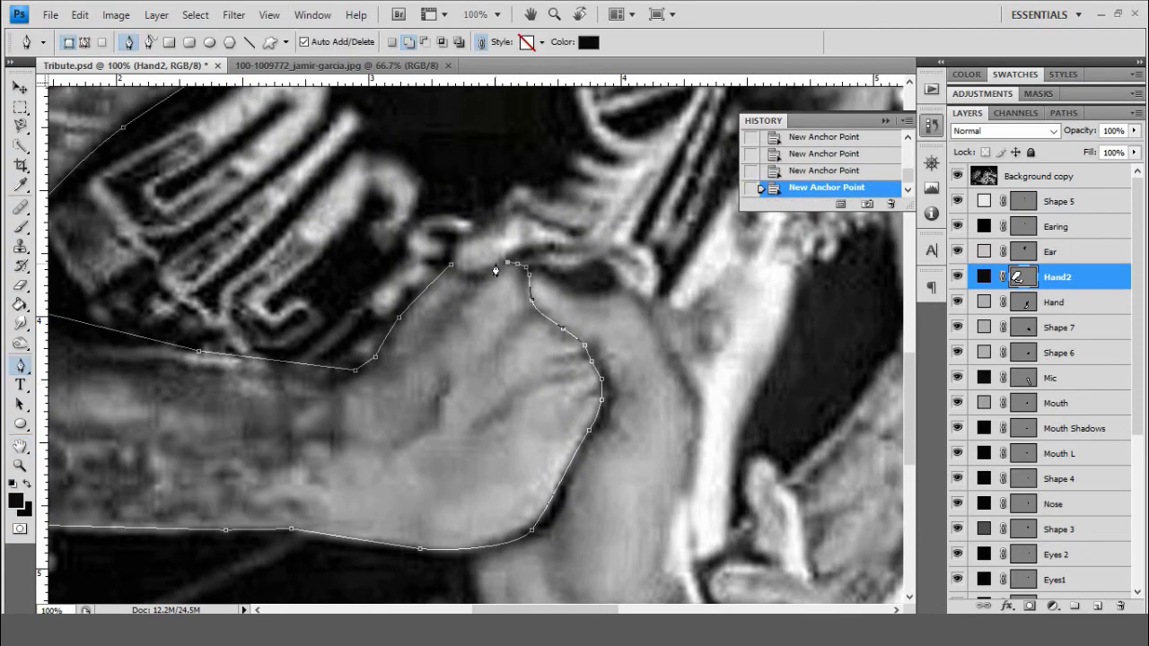
click(450, 266)
- Hide the reference photo and give the Hand2 shape a flat light grey fill
click(957, 176)
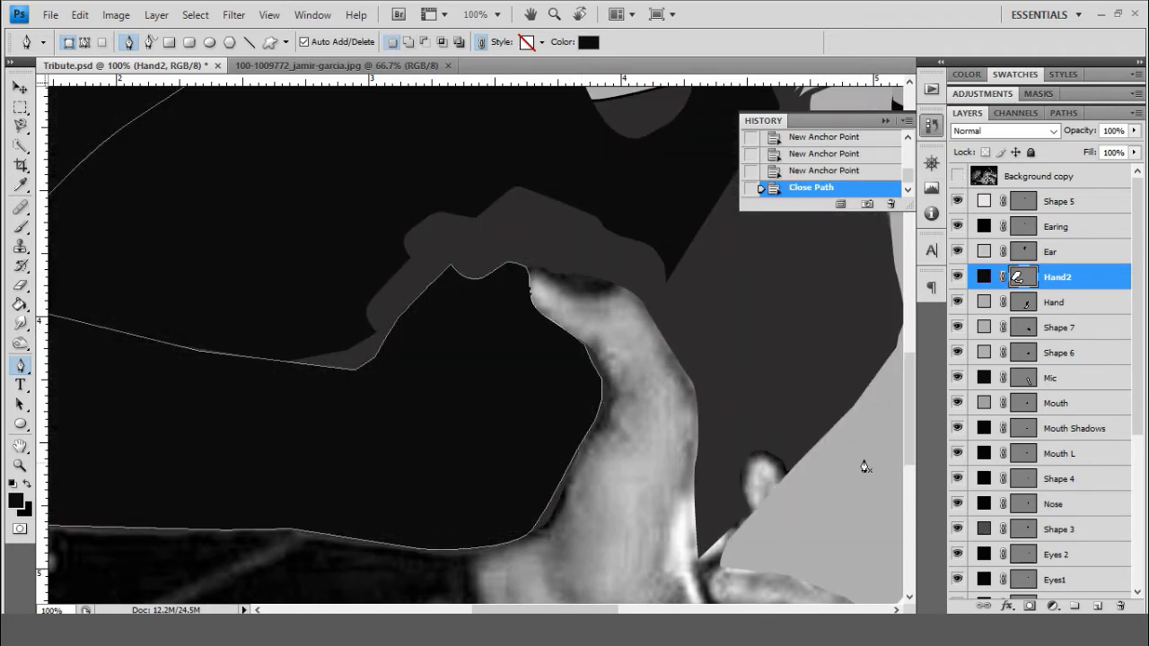
double_click(984, 277)
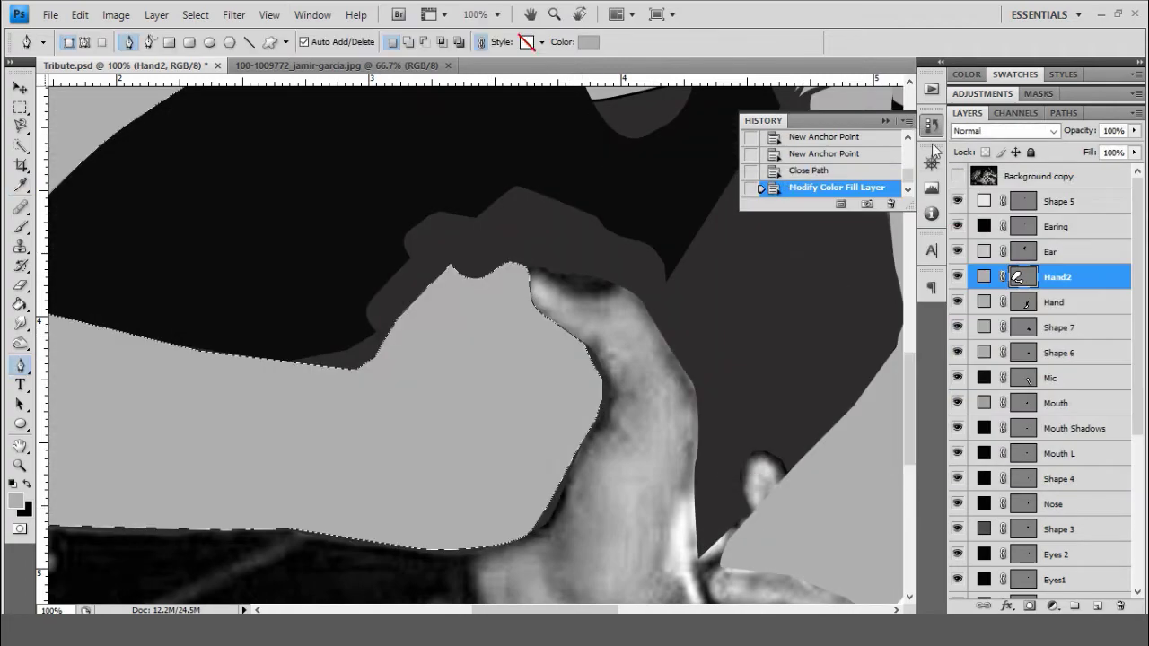
scroll(646, 344, down, 4)
scroll(646, 344, up, 2)
scroll(647, 344, up, 1)
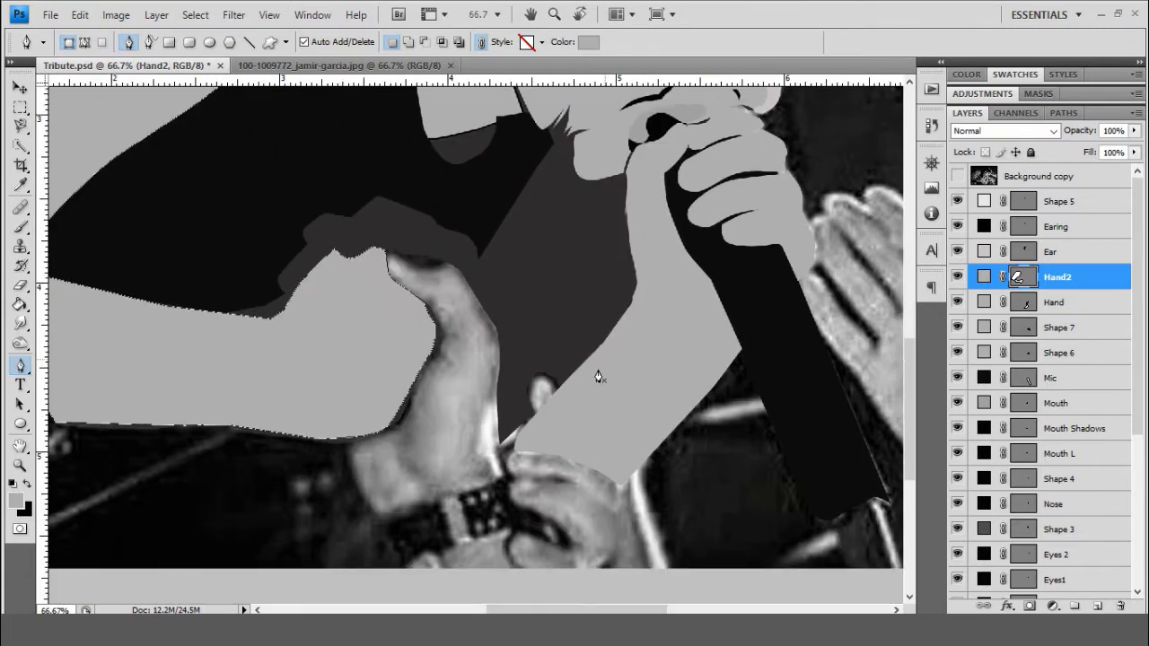
scroll(598, 377, down, 2)
- Show the reference photo and create a new layer named Fan Hand
click(956, 176)
key(ctrl+shift+n)
text(Fan)
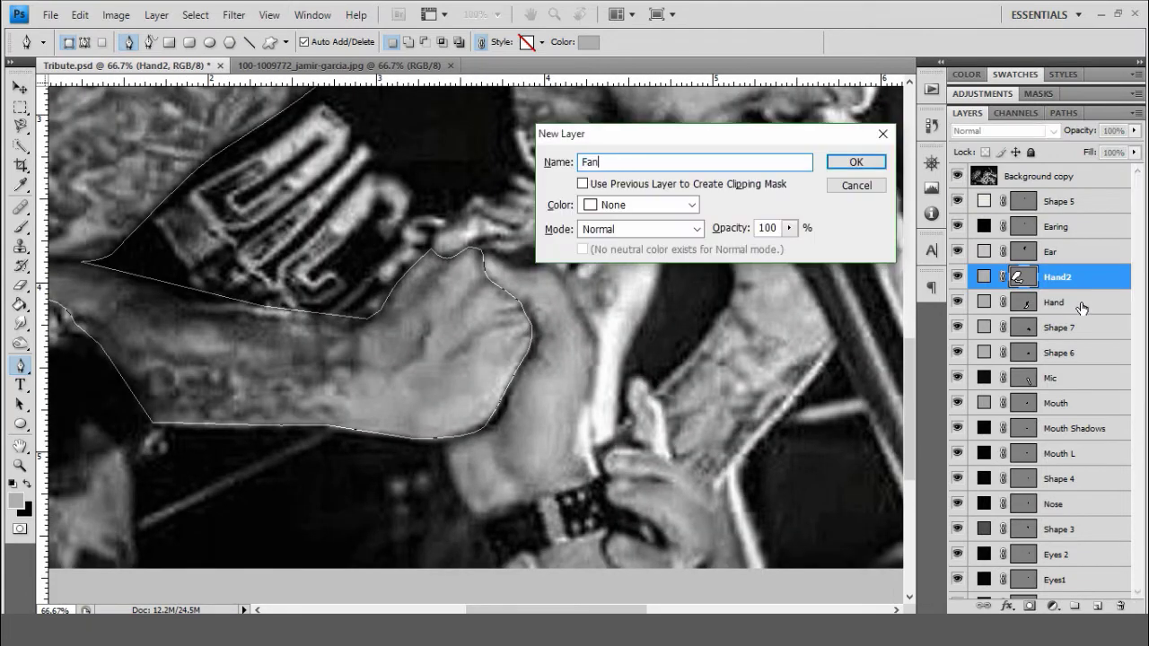
text(Hand)
key(Return)
scroll(623, 347, up, 1)
scroll(520, 313, up, 1)
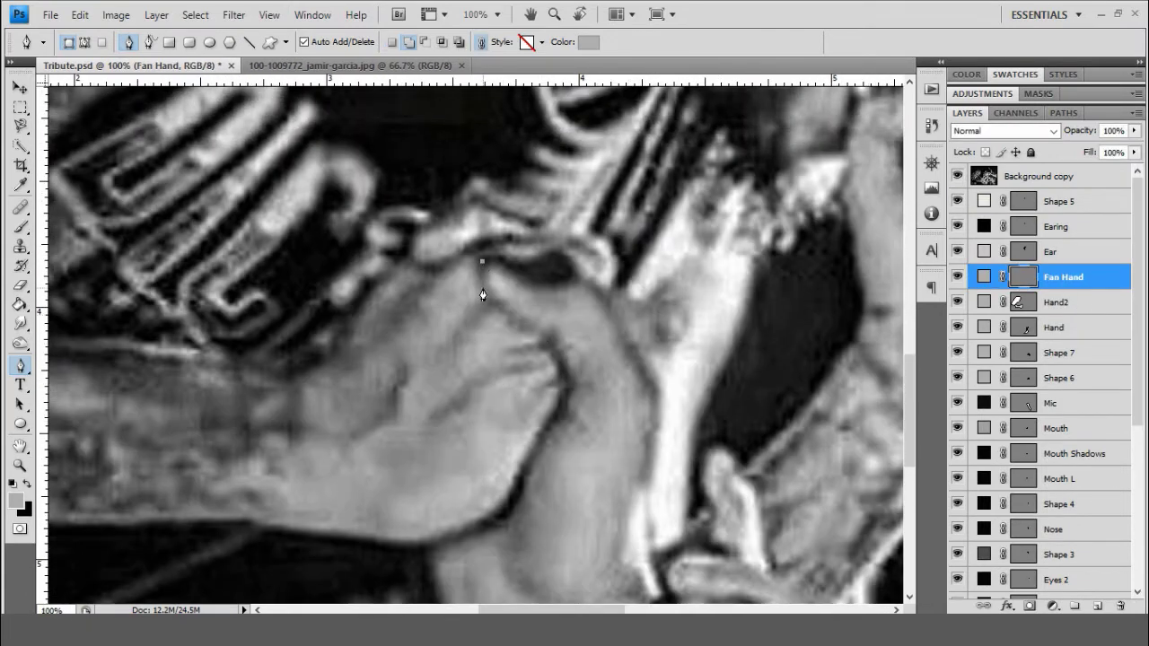
- Pen-trace the fan's hand from the knuckle down its edge toward the wrist
click(570, 372)
click(566, 414)
scroll(562, 415, down, 2)
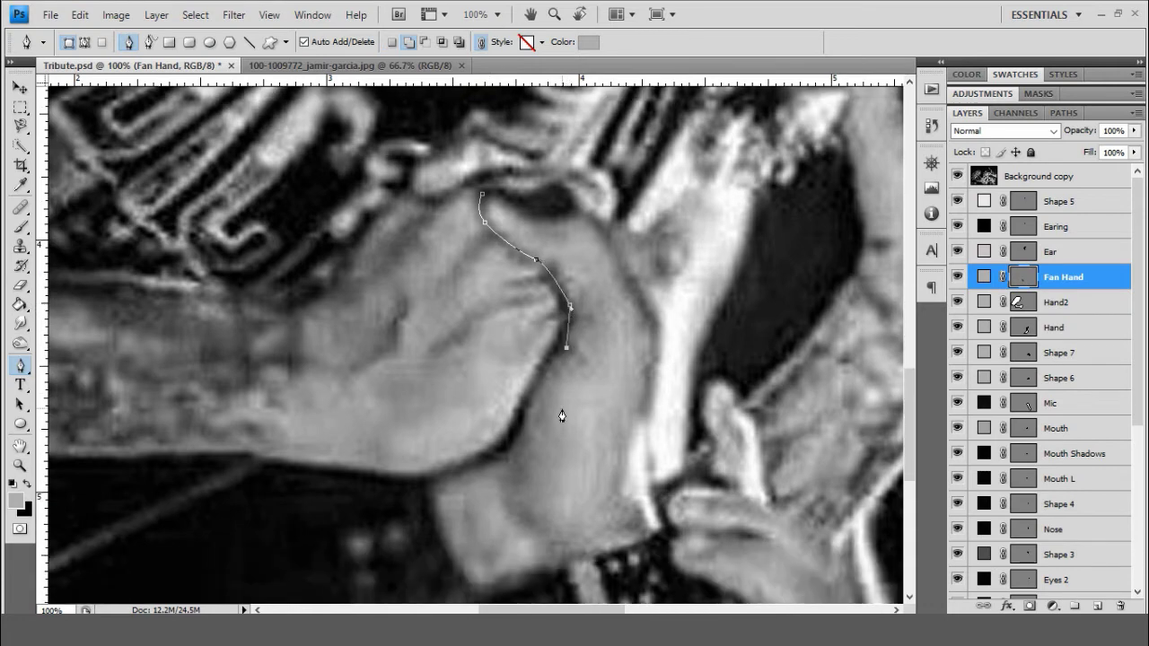
click(505, 453)
scroll(425, 487, down, 2)
click(458, 426)
click(429, 438)
scroll(457, 436, down, 1)
drag(465, 511, 477, 534)
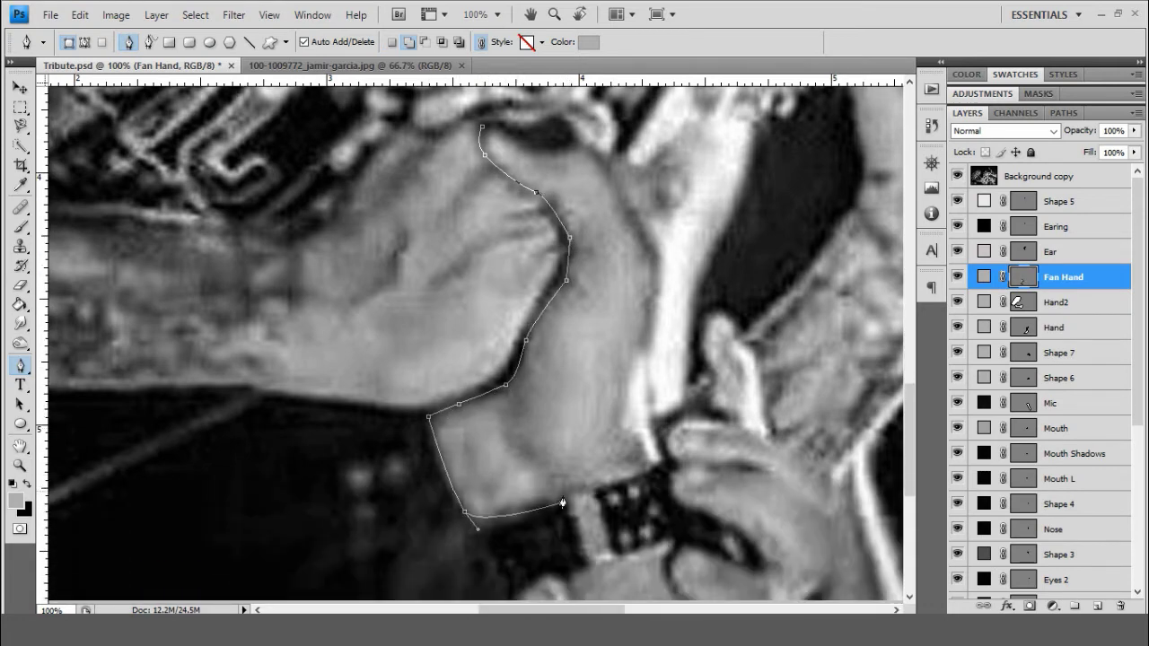
- Extend the outline up the hand's right side and across the top to close it
scroll(665, 466, up, 2)
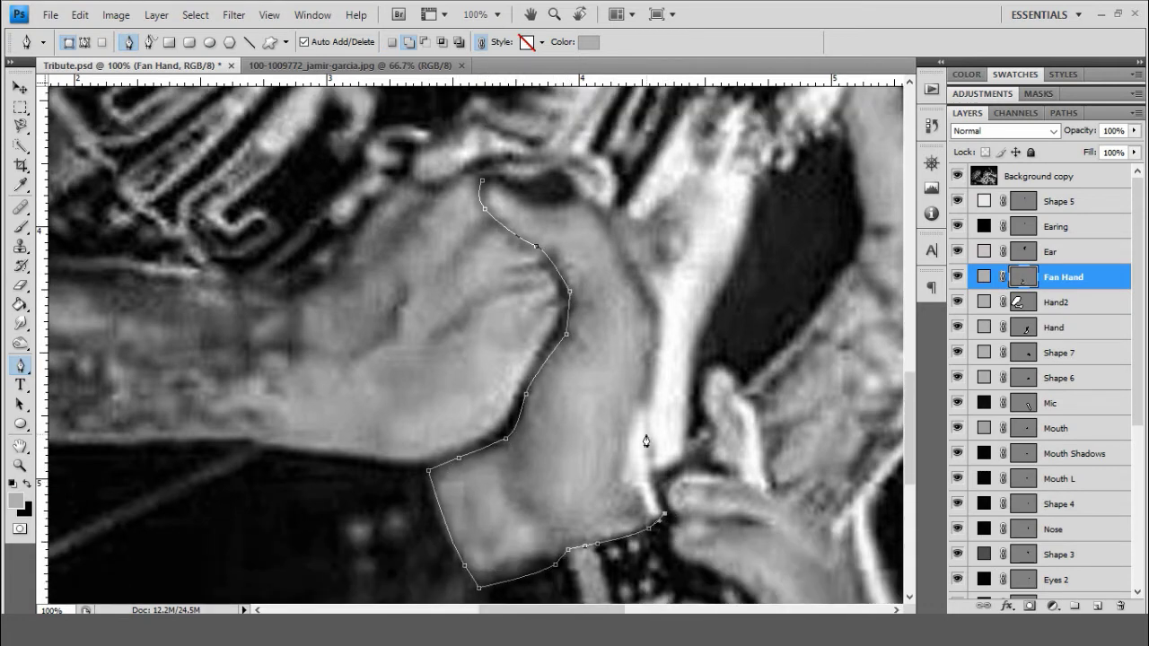
scroll(650, 405, up, 3)
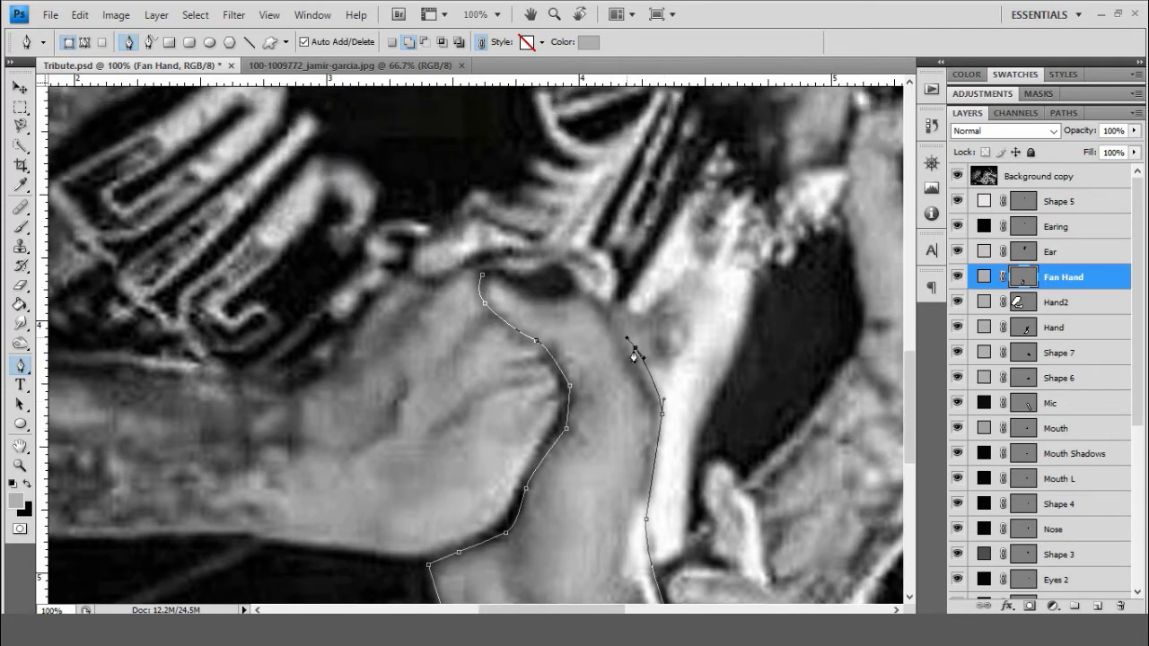
scroll(628, 342, up, 1)
click(601, 334)
scroll(600, 344, up, 1)
click(544, 320)
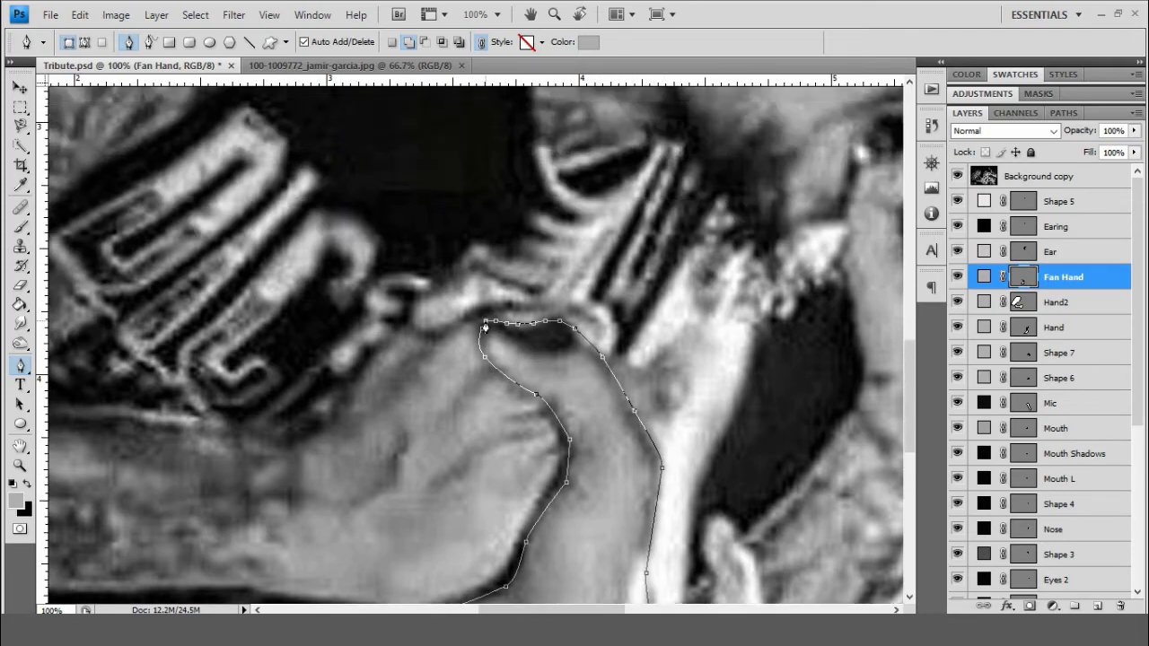
click(484, 321)
scroll(605, 372, down, 1)
key(ctrl+minus)
click(957, 176)
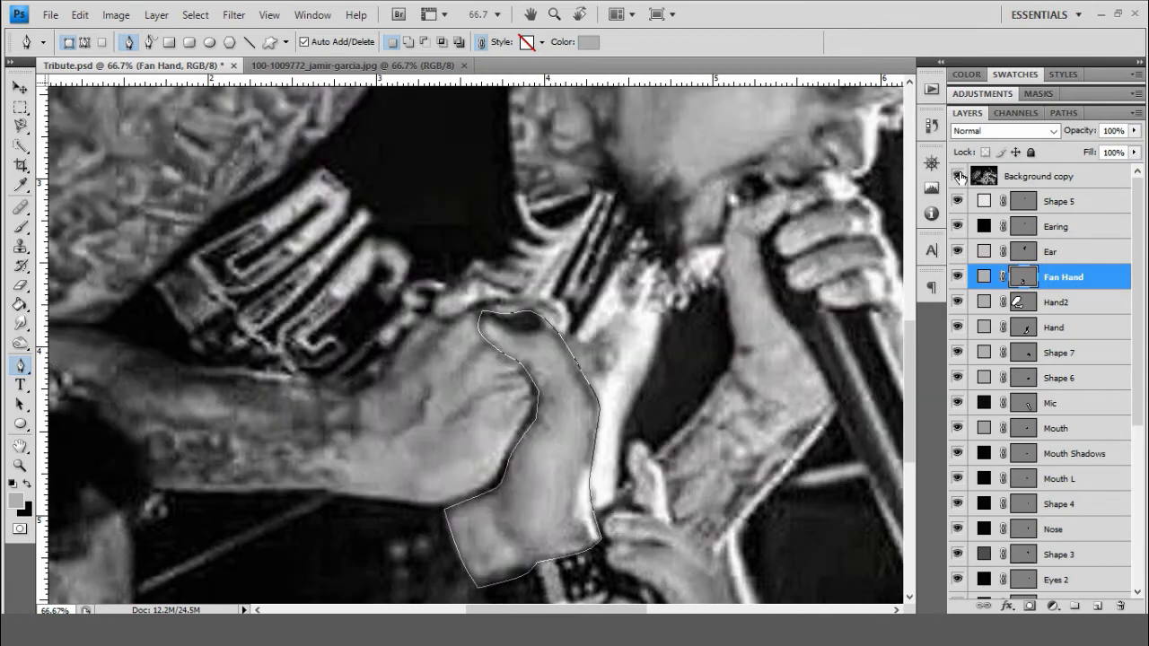
- Create a new layer named Hand Shadow and zoom in on the fist
click(956, 176)
click(957, 176)
key(ctrl+shift+n)
text(Hand Shado)
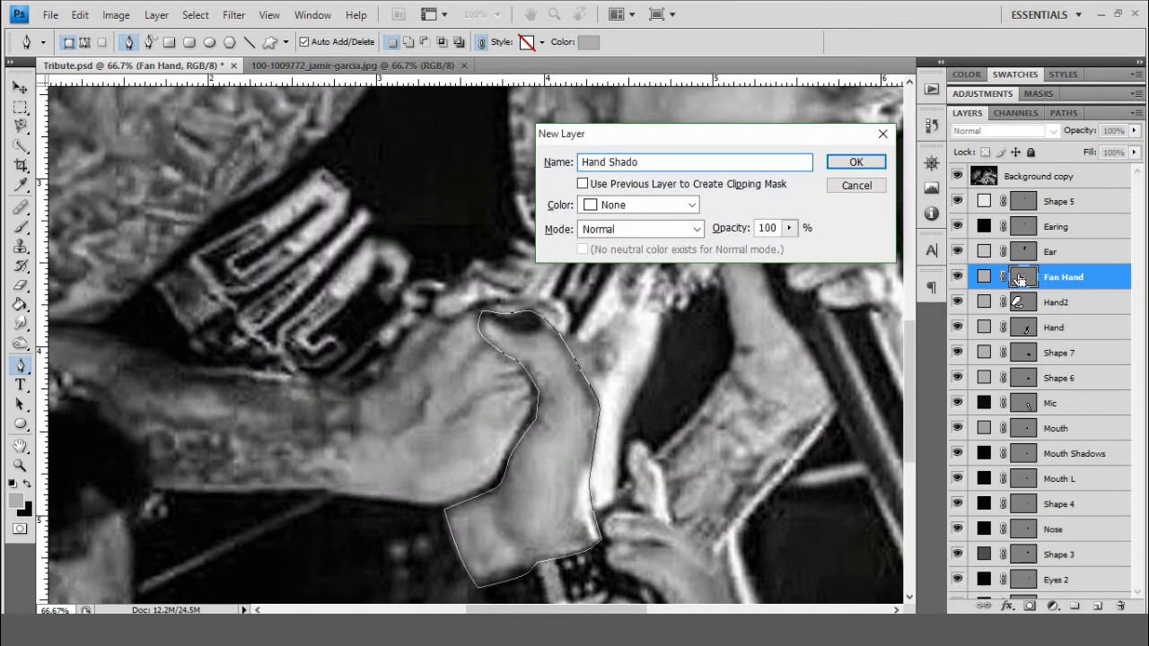
text(w)
key(Return)
key(ctrl+plus)
key(ctrl+plus)
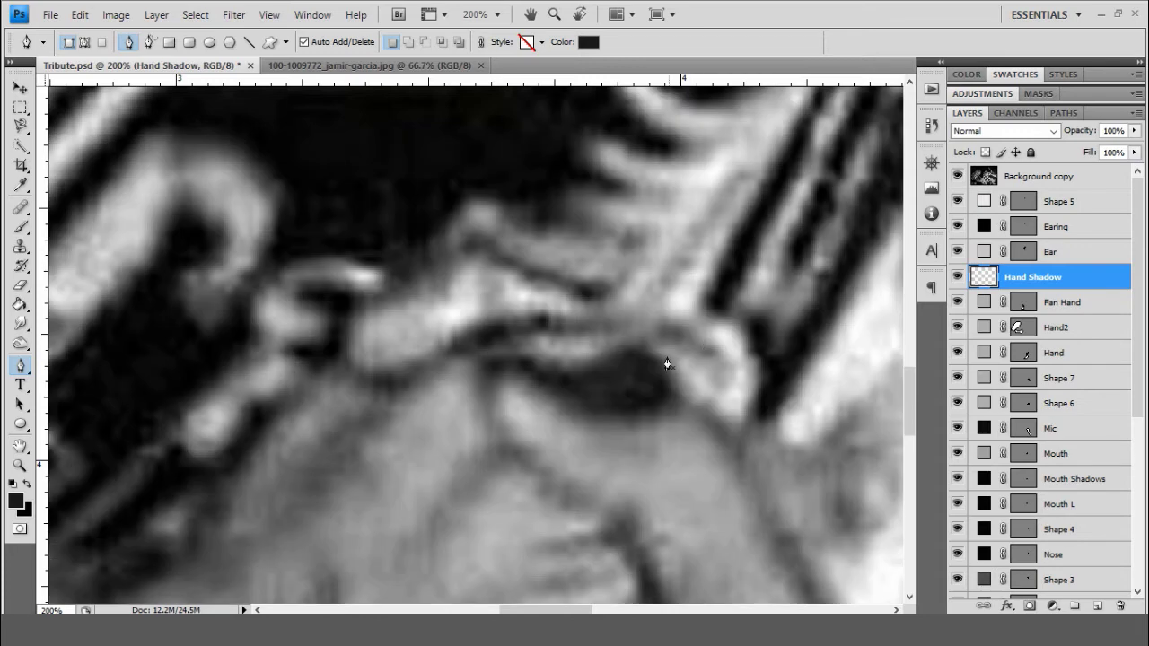
- Start the shadow outline, then step back in History to before it closed
click(647, 351)
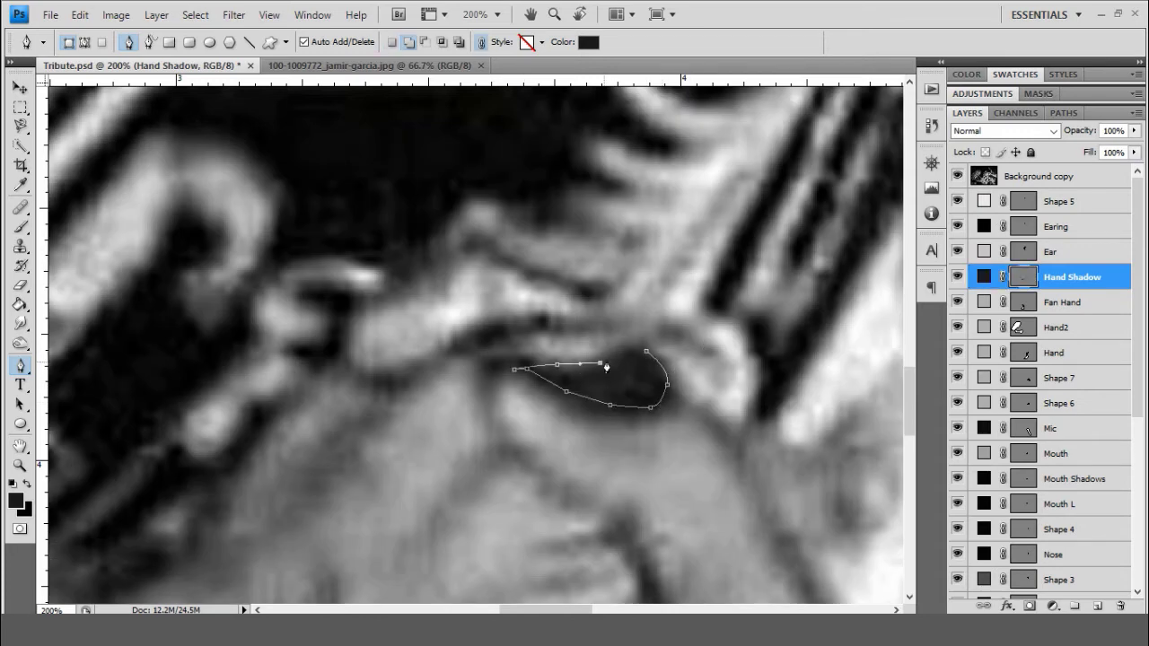
click(646, 351)
click(957, 176)
click(956, 176)
click(932, 126)
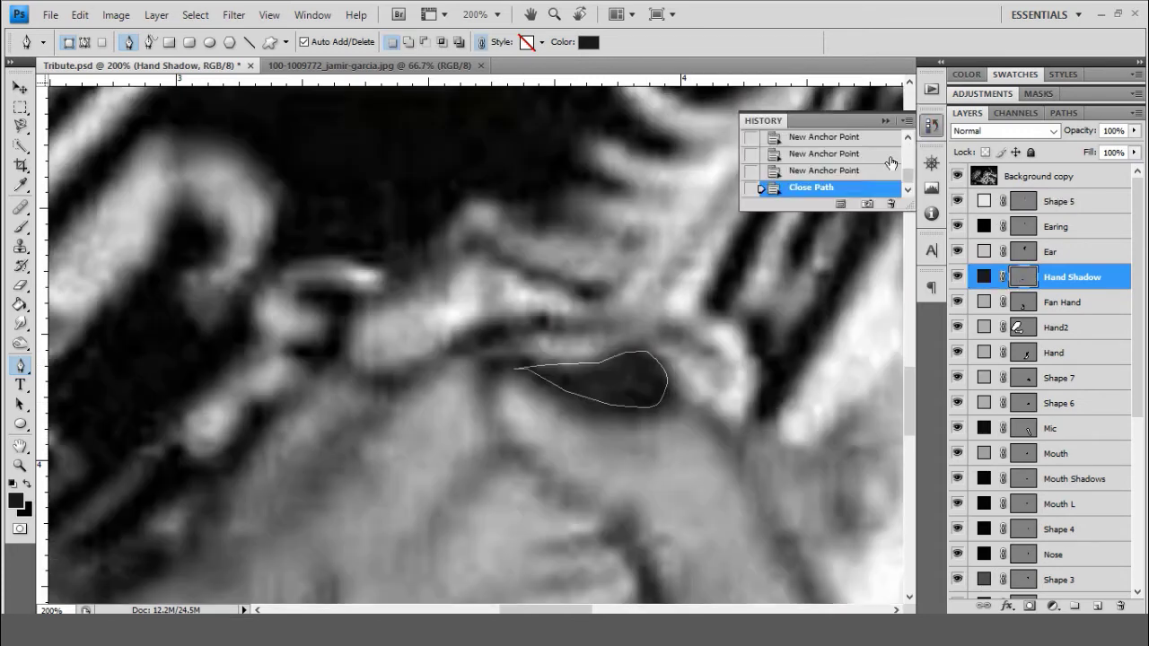
click(823, 137)
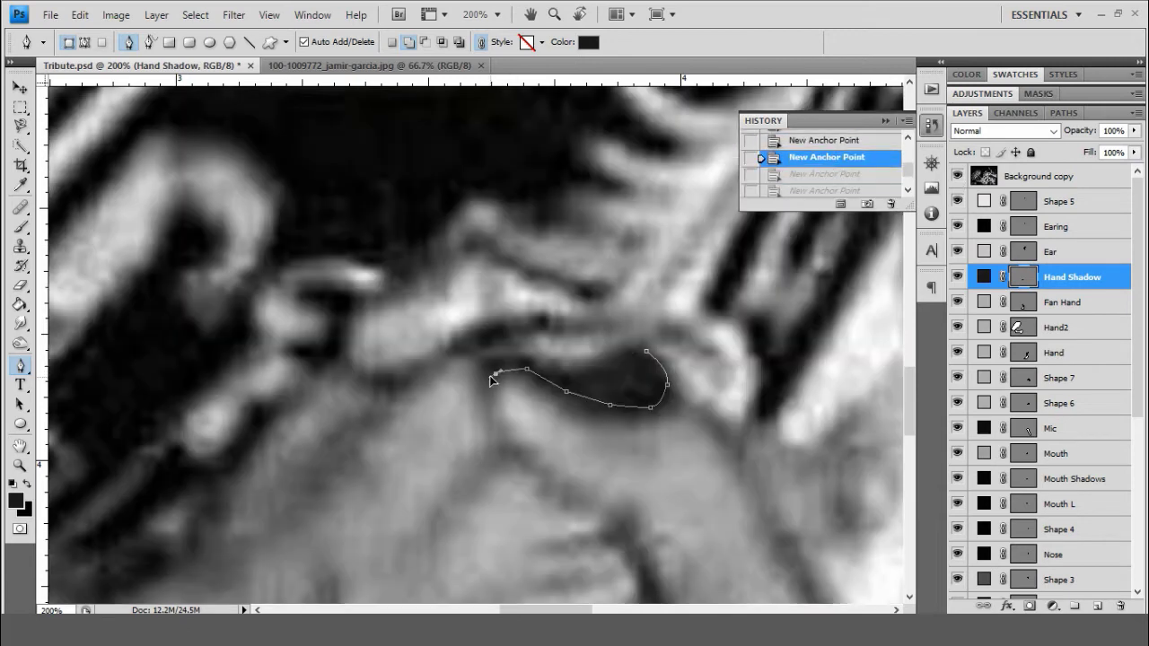
- Retrace the shadow with a left-tip anchor and curved top edge, closing the shape
click(477, 368)
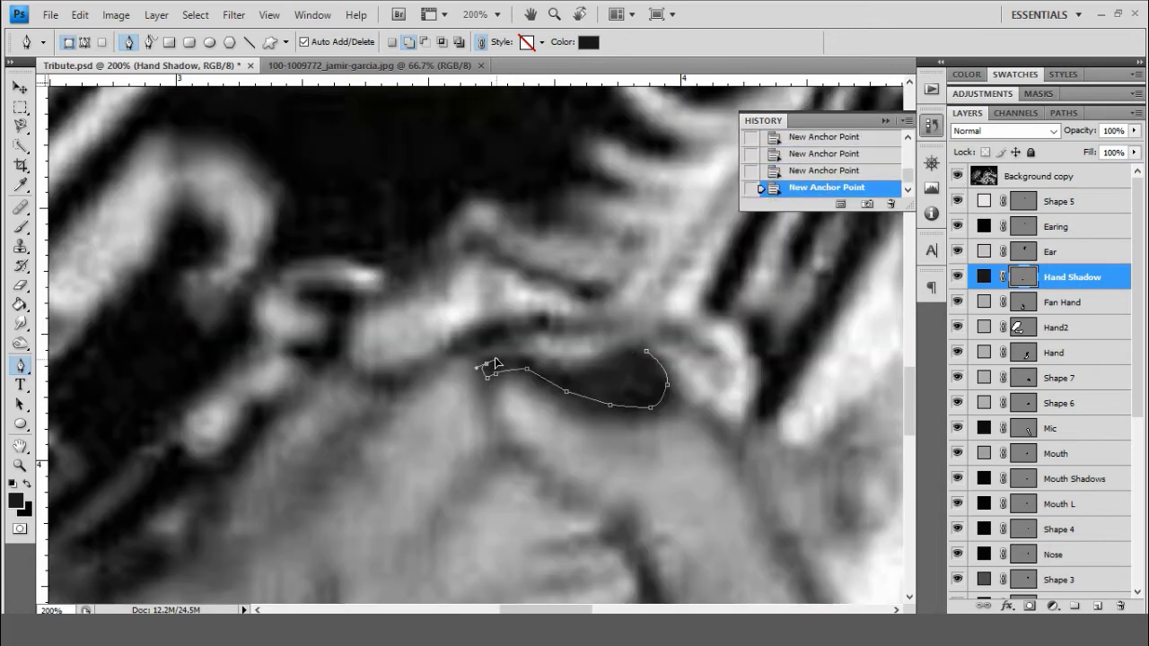
click(646, 350)
click(957, 176)
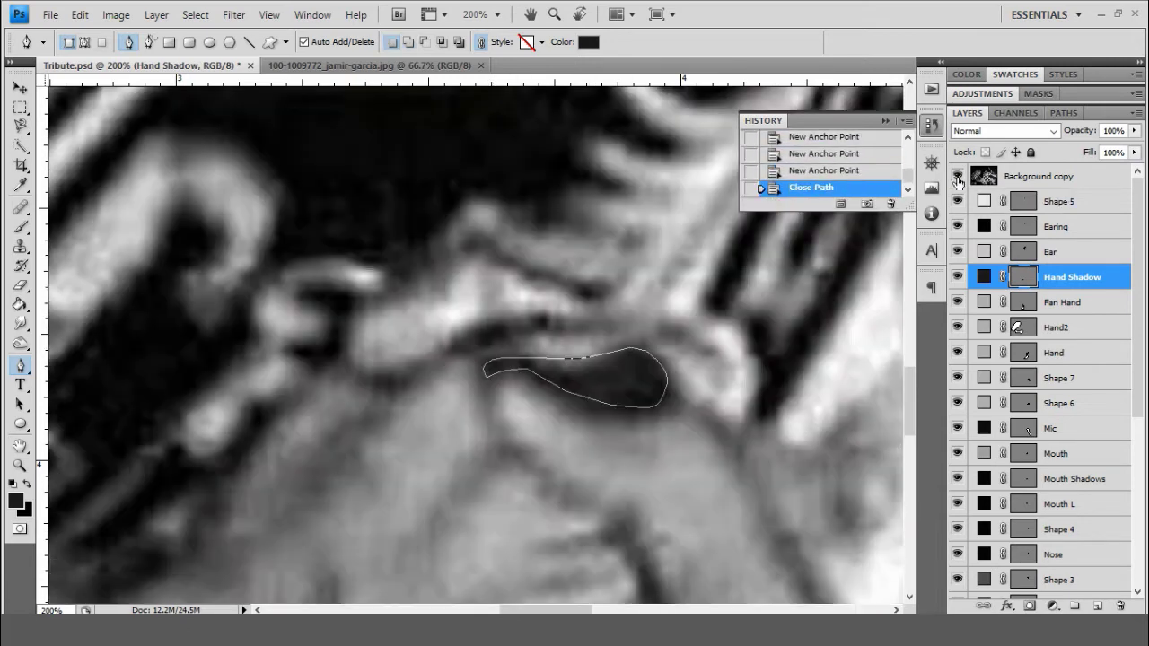
key(ctrl+alt+z)
key(ctrl+alt+z)
key(ctrl+alt+z)
key(ctrl+alt+z)
click(505, 345)
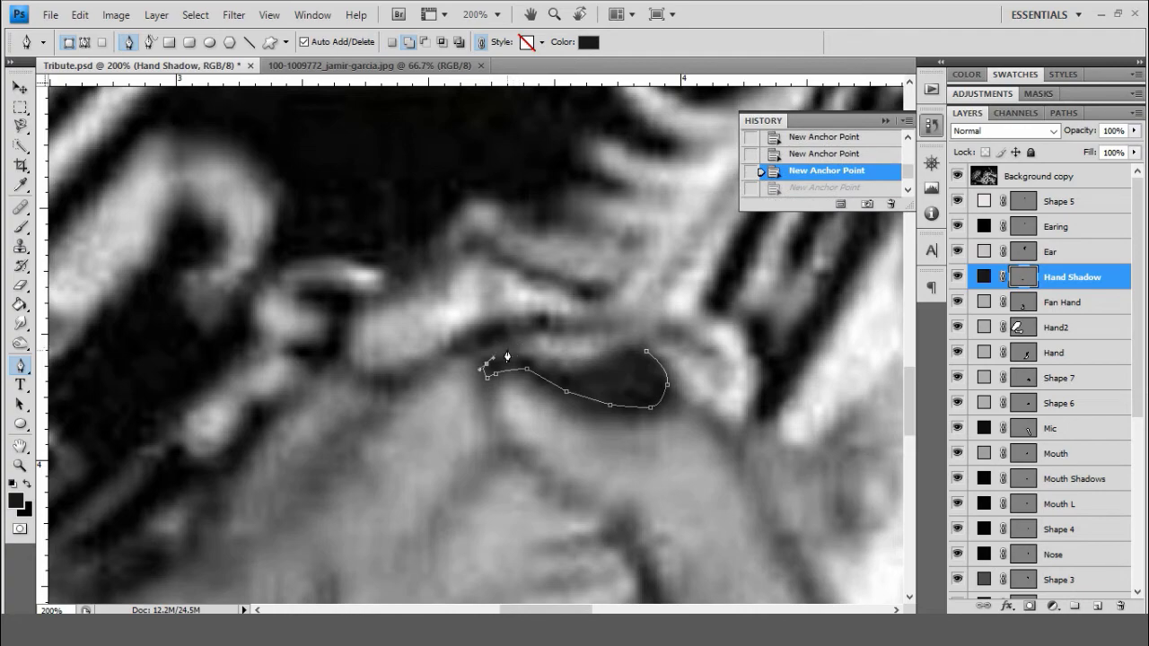
drag(508, 347, 610, 351)
click(646, 351)
- Zoom out and toggle the reference photo to compare the flat shadow shape
click(957, 176)
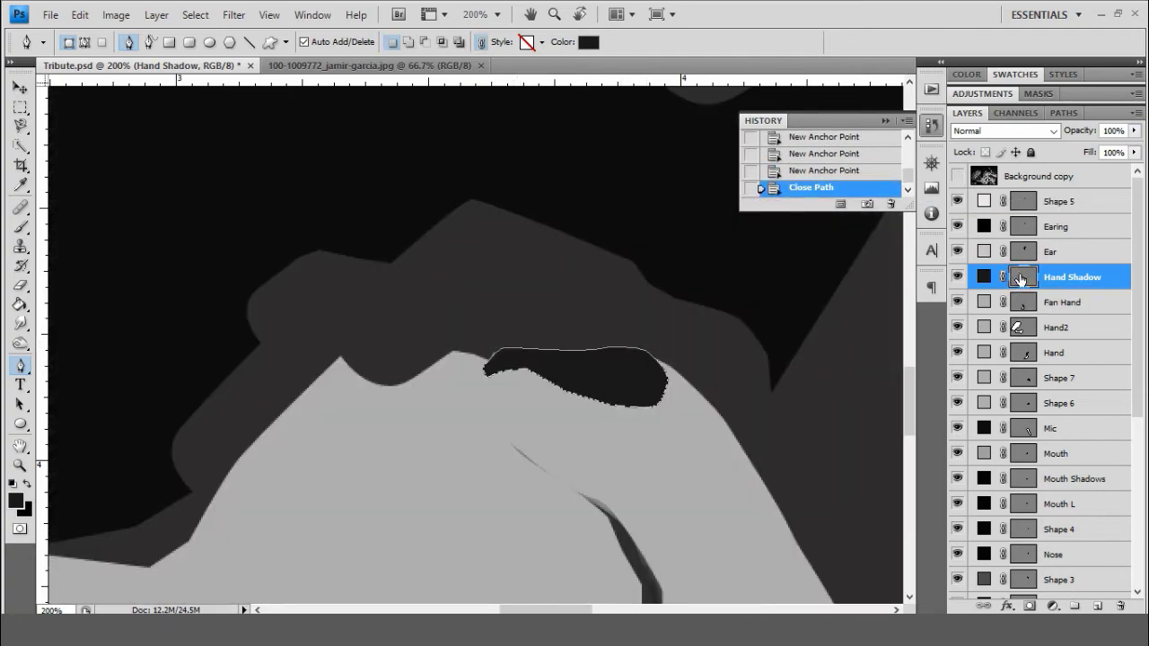
click(957, 176)
scroll(692, 341, down, 5)
key(ctrl+minus)
key(ctrl+minus)
key(ctrl+minus)
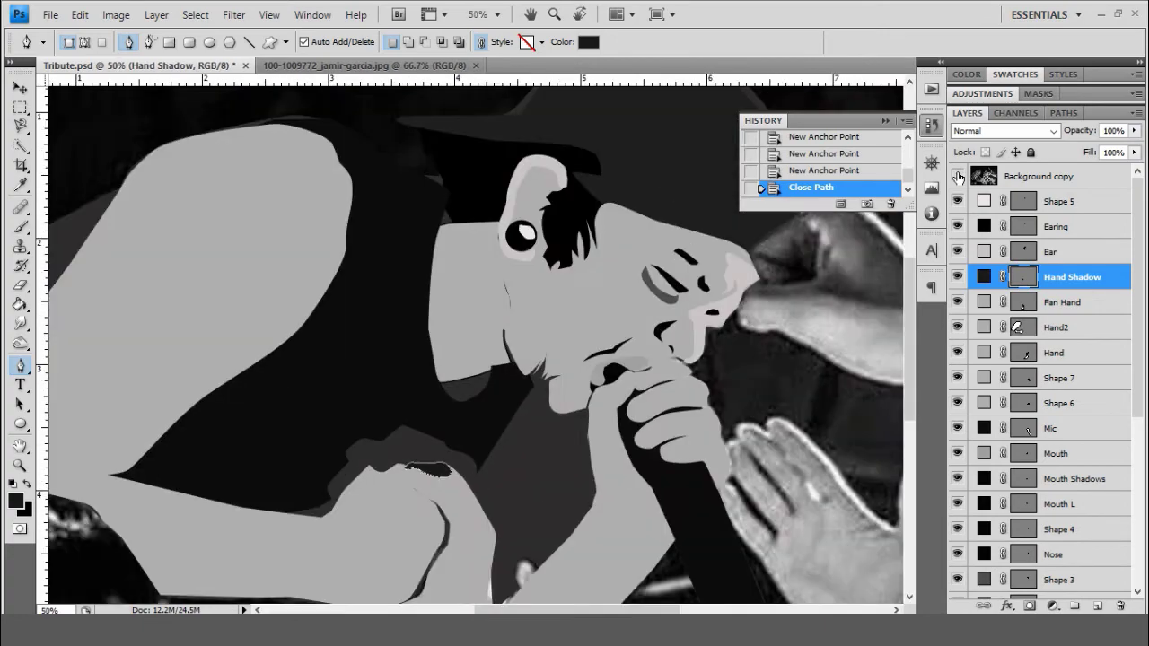
click(957, 176)
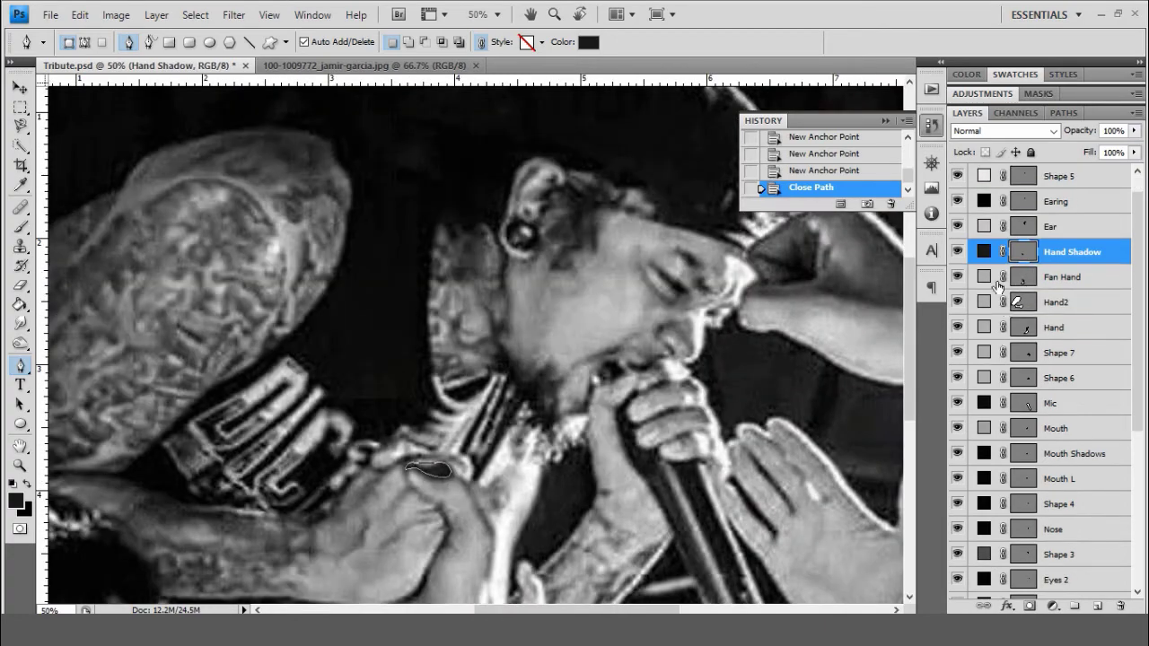
scroll(965, 309, down, 3)
click(957, 175)
double_click(957, 175)
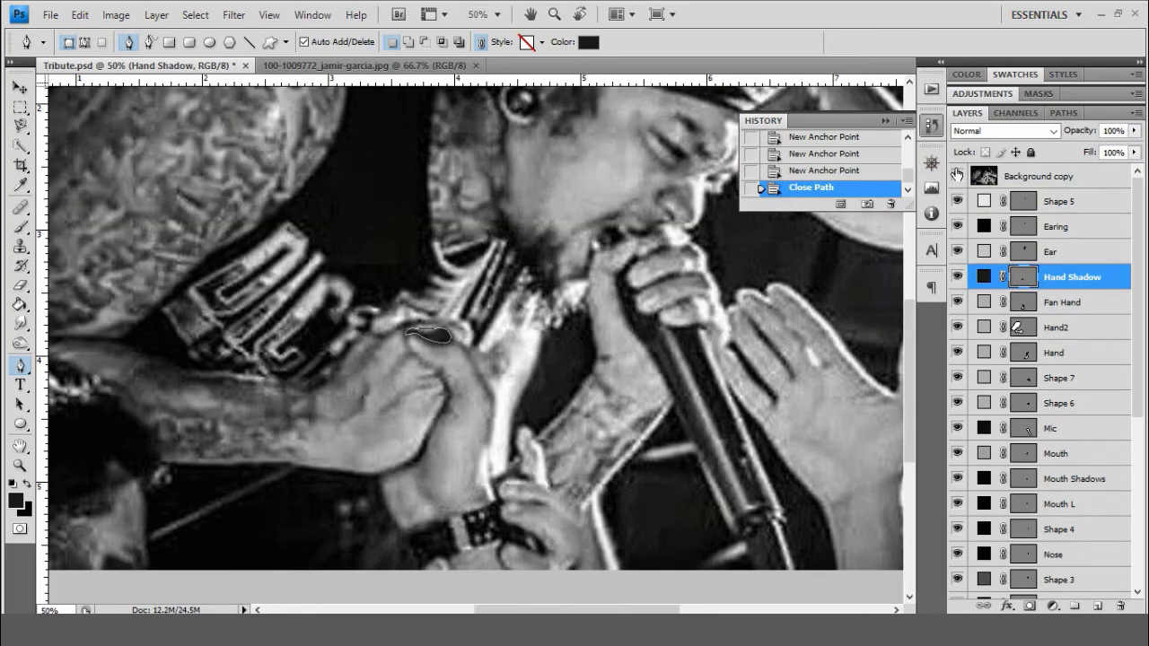
click(957, 175)
double_click(957, 175)
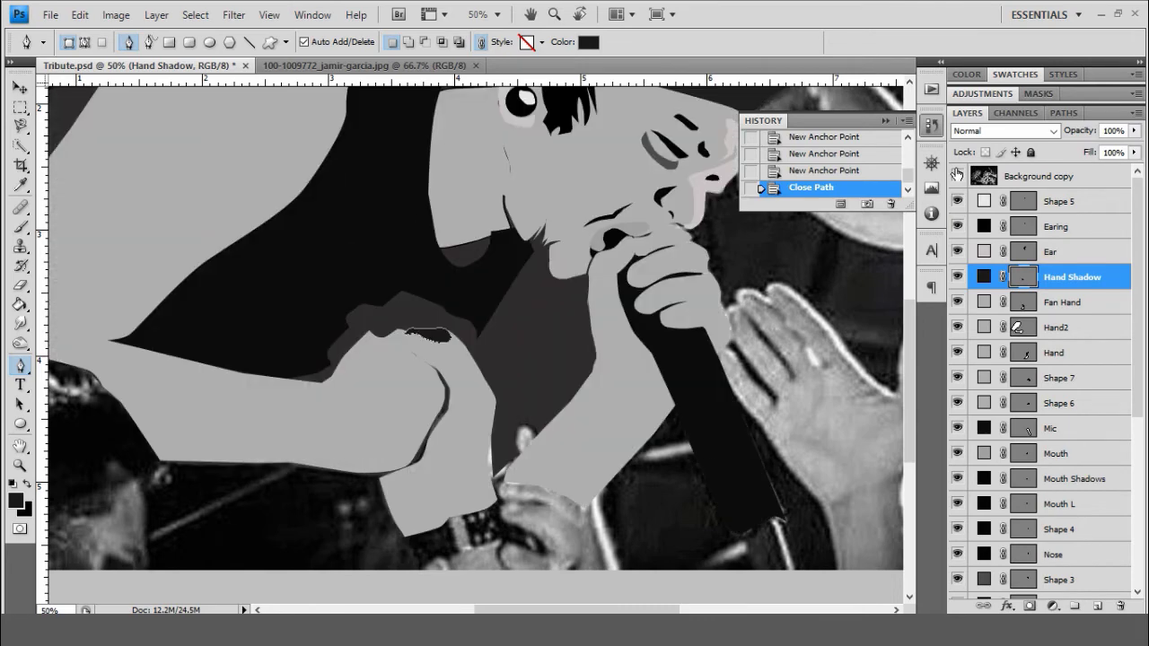
scroll(512, 438, up, 2)
scroll(513, 505, up, 1)
- On the Hand layer, trace and close a shadow outline along the fist's edge
click(1053, 327)
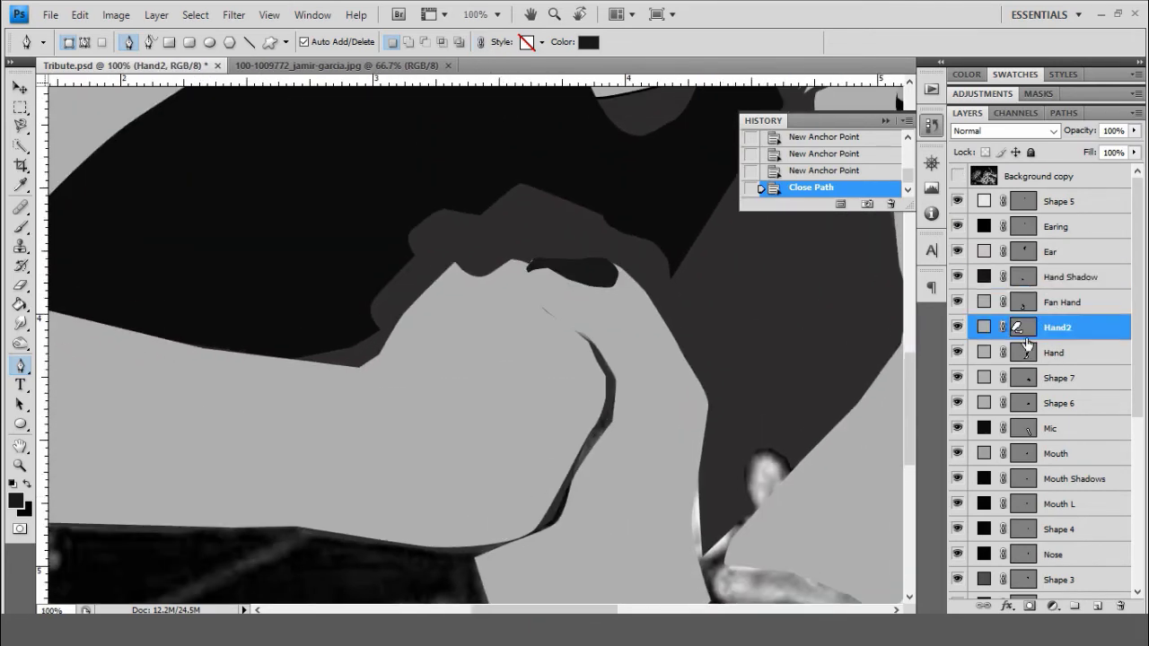
click(1053, 353)
key(ctrl+shift+alt+n)
click(530, 299)
click(552, 320)
click(577, 336)
click(611, 413)
click(474, 526)
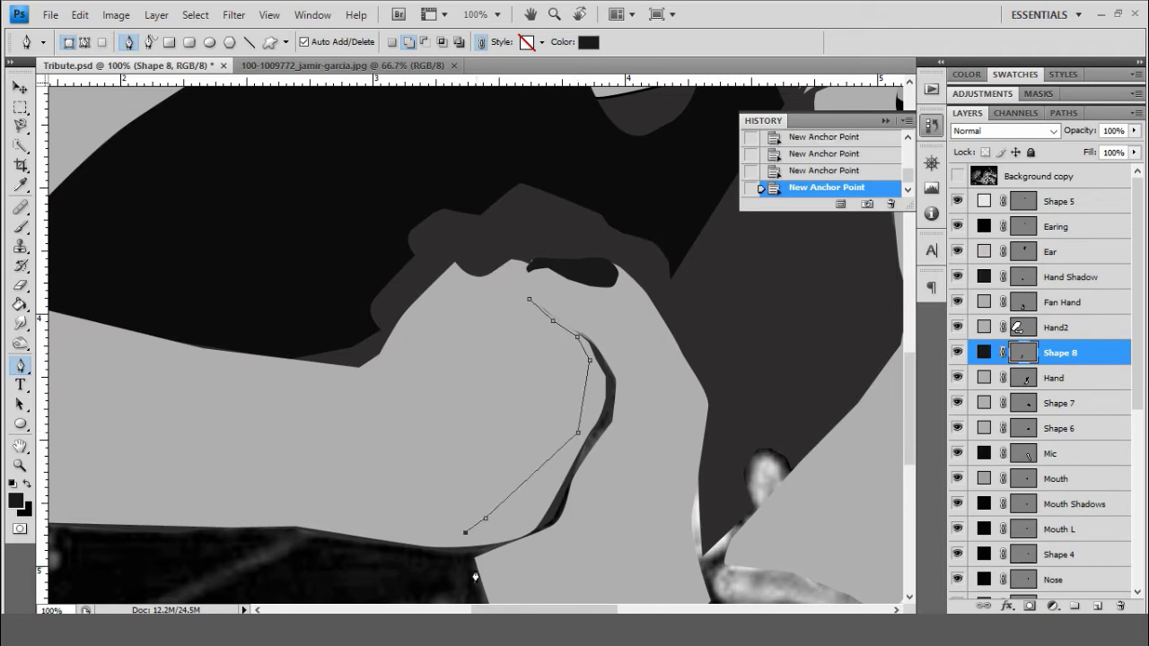
click(550, 538)
click(608, 336)
click(530, 299)
- Compare against the photo and move the layer selection down to Shape 8
scroll(718, 415, up, 1)
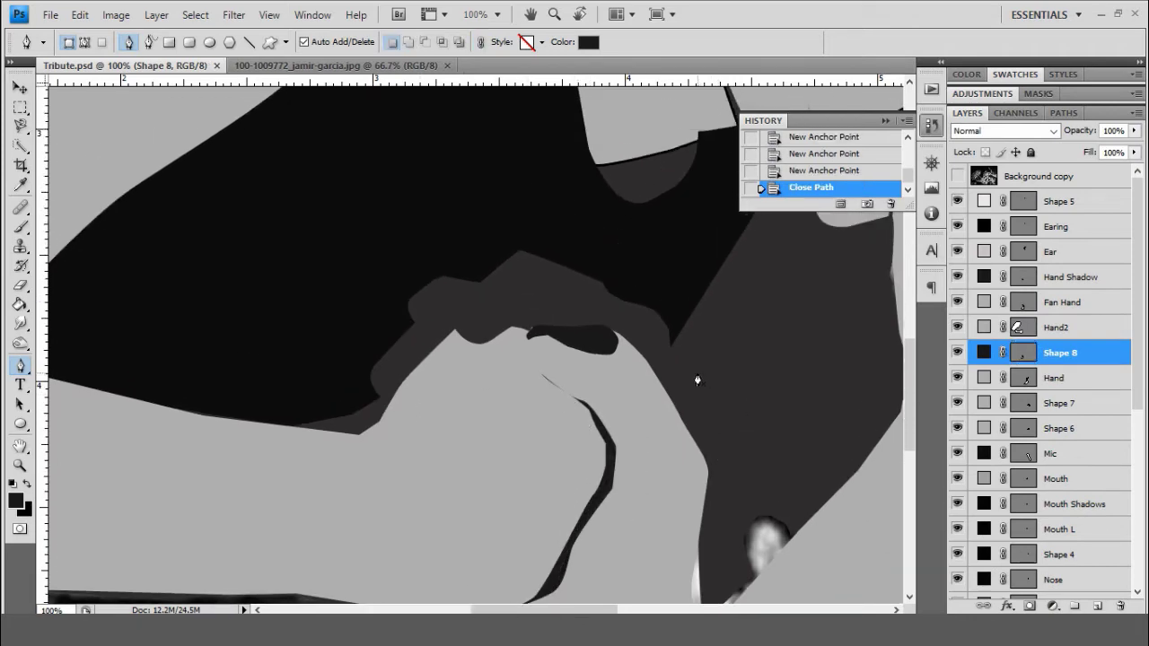
scroll(717, 415, up, 3)
click(956, 176)
click(1068, 276)
click(957, 176)
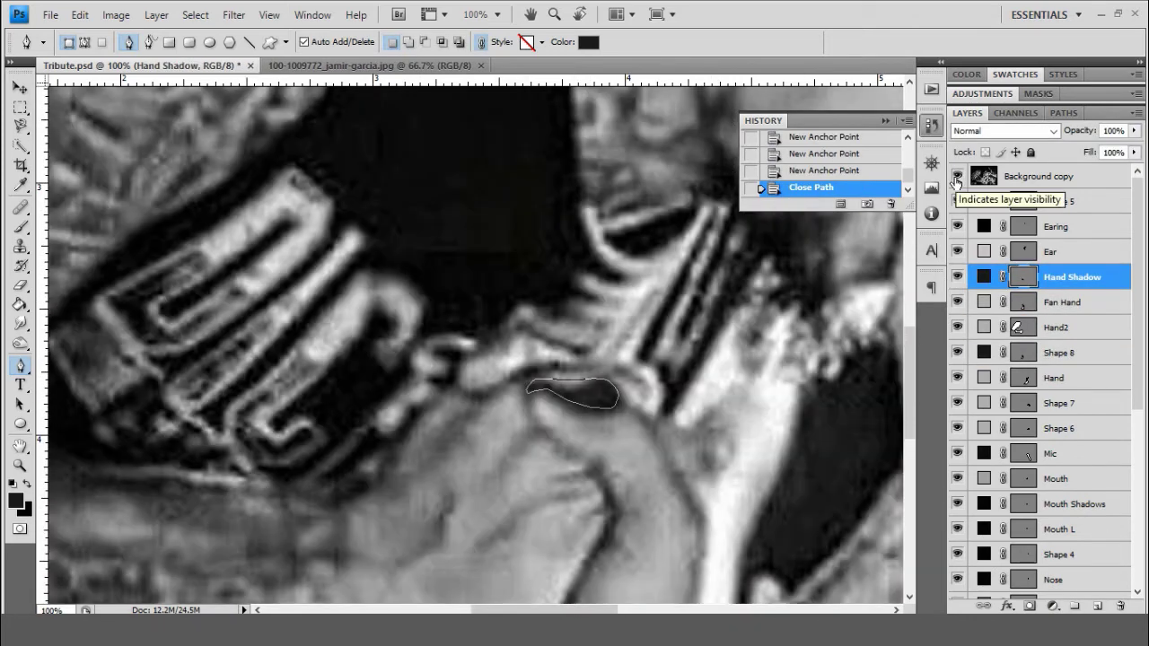
key(alt+bracketleft)
key(alt+bracketleft)
key(alt+bracketleft)
scroll(646, 448, down, 3)
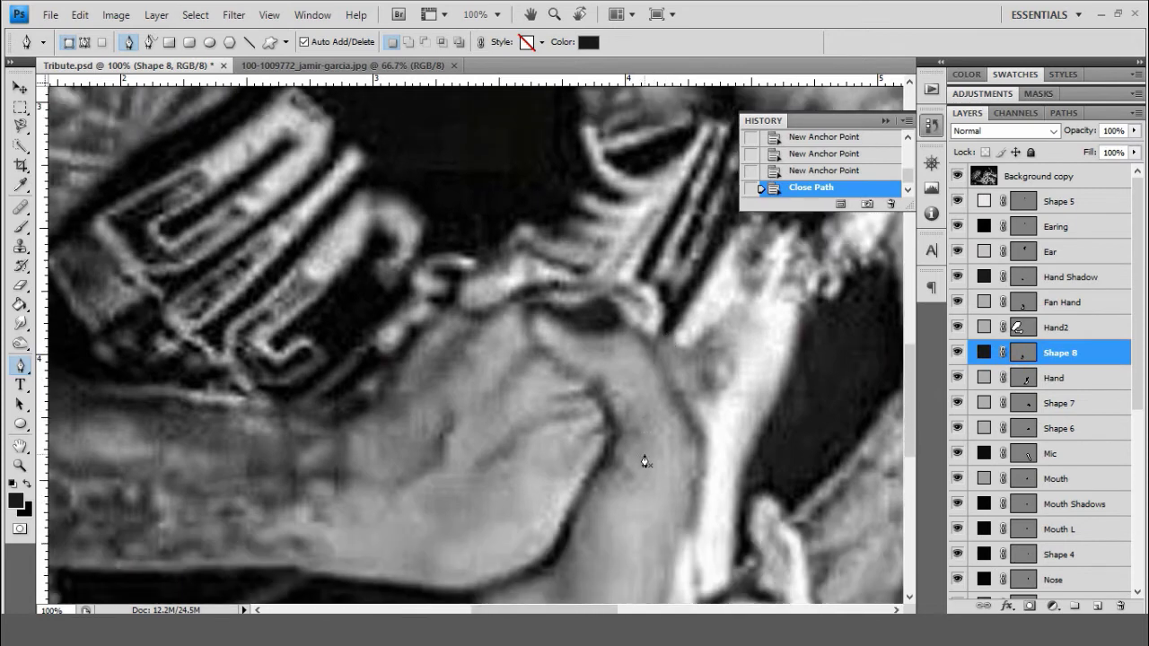
scroll(646, 461, up, 1)
- Pen-trace a finger of the fan's hand around its fingertip and close it
click(676, 432)
click(718, 432)
click(734, 400)
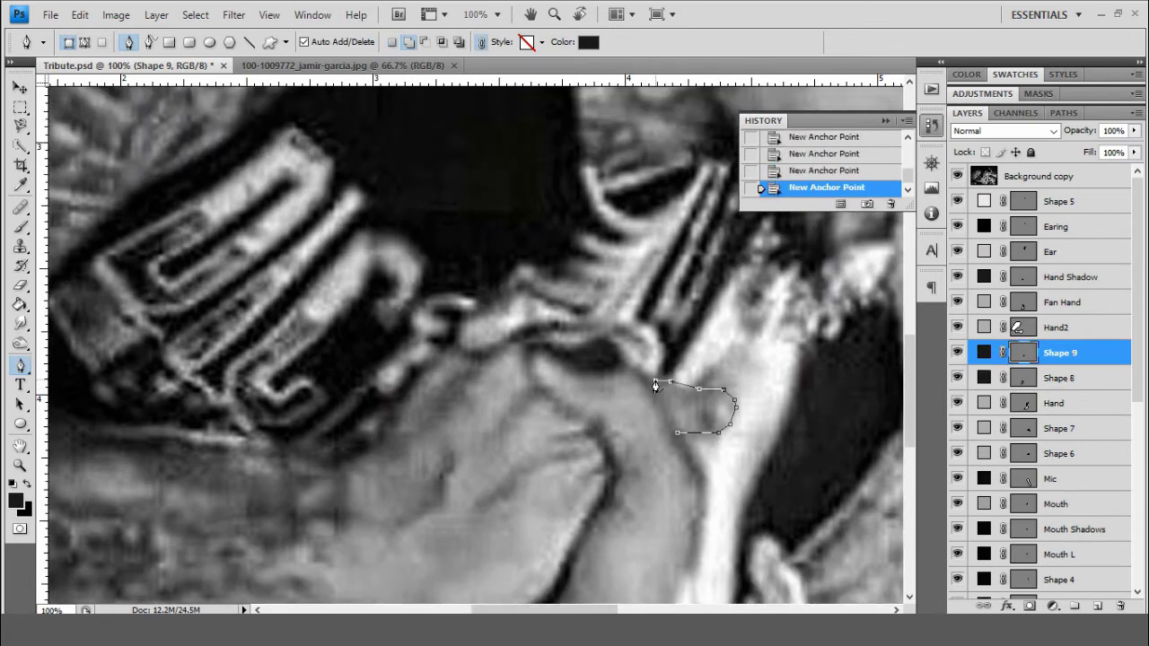
scroll(655, 386, up, 1)
scroll(522, 388, up, 1)
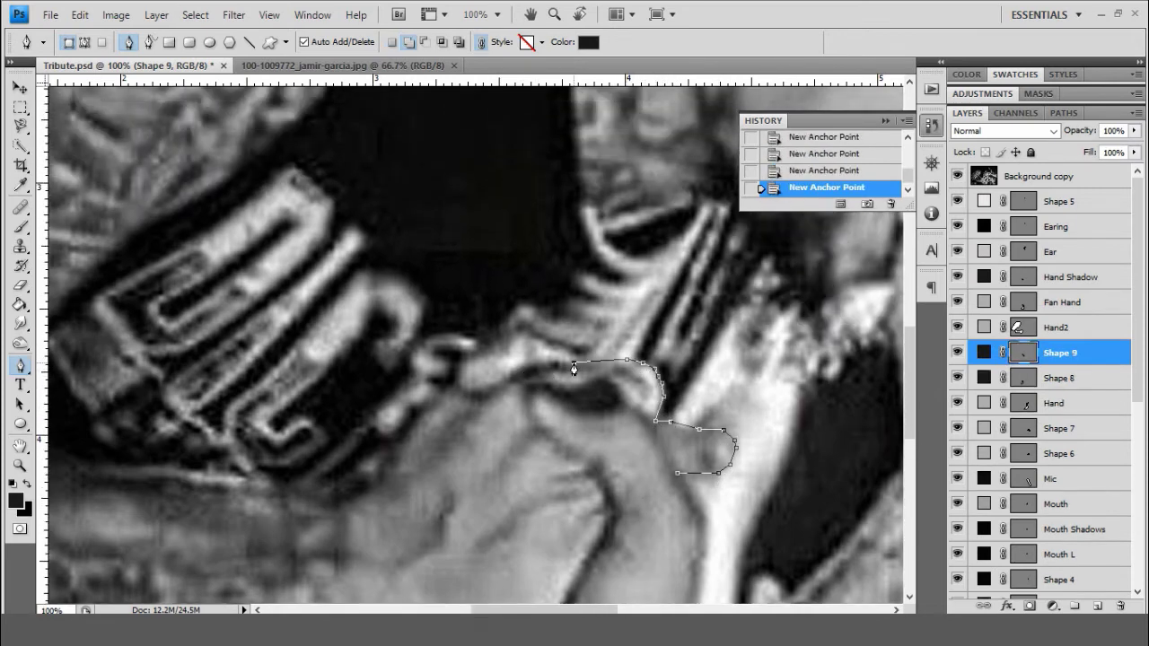
click(682, 476)
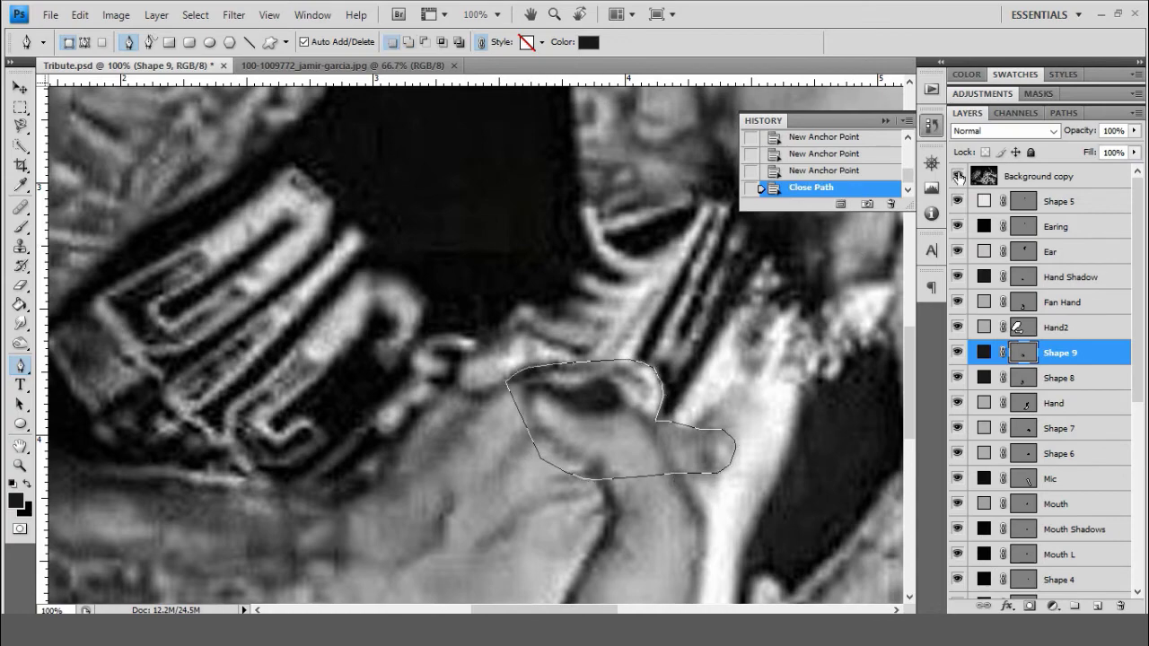
click(957, 176)
- Give the finger shape a light grey fill and clear the path outline
double_click(983, 352)
key(Return)
scroll(781, 361, down, 1)
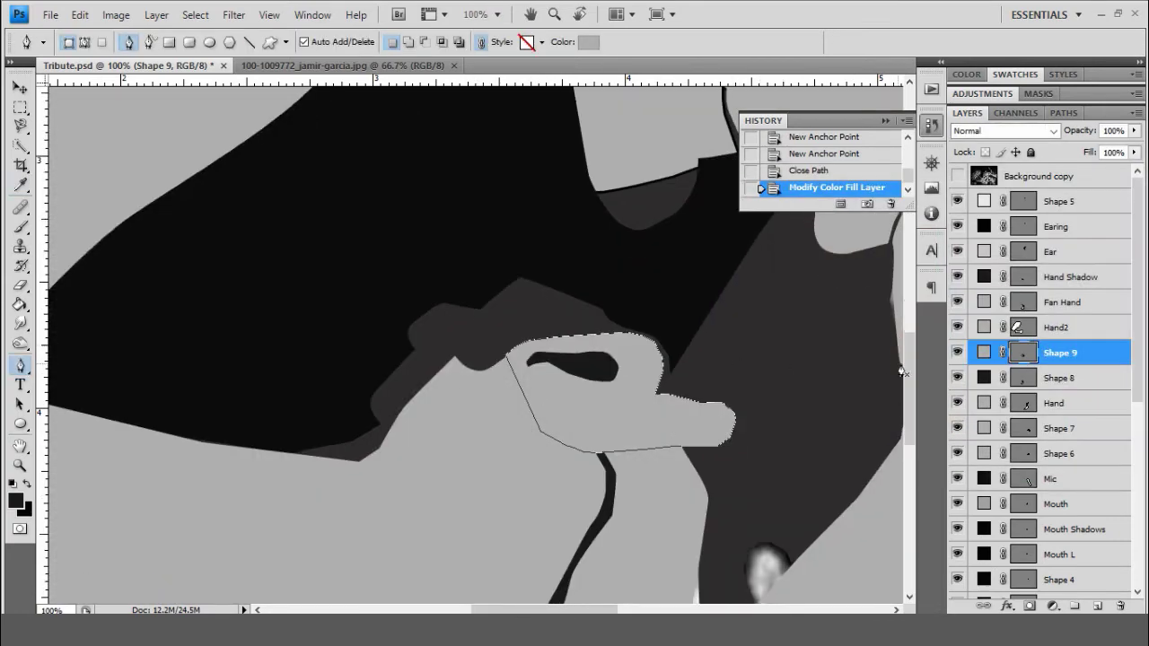
key(ctrl+Return)
key(ctrl+d)
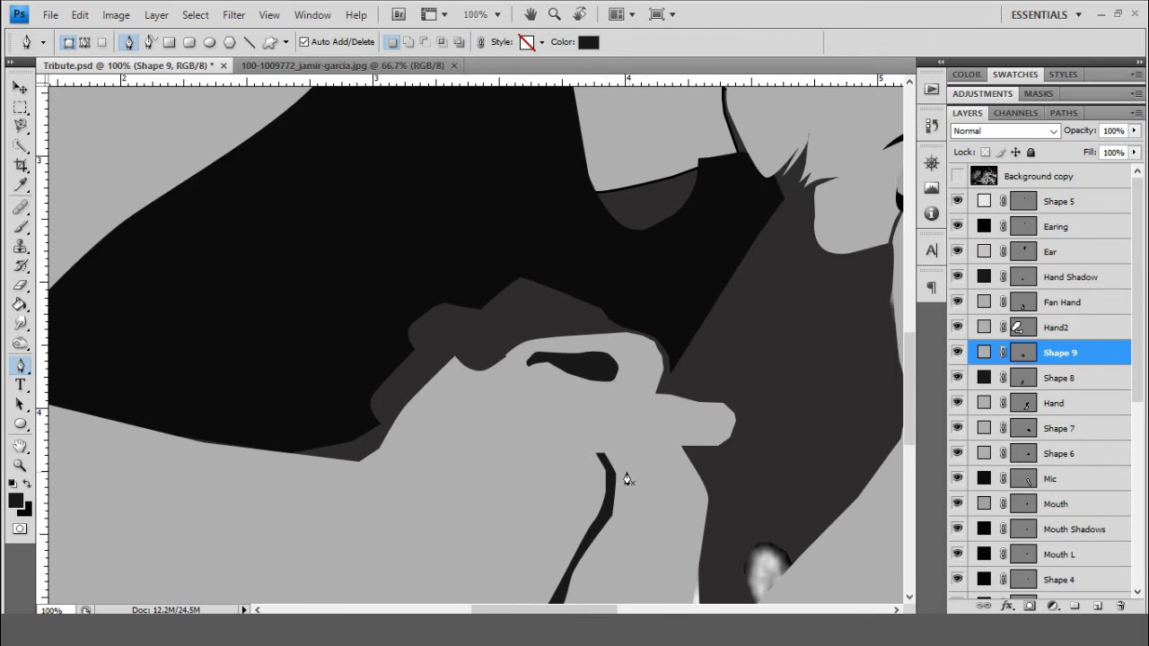
- Move Shape 9 below Shape 8 and toggle the reference photo to check
scroll(694, 420, down, 3)
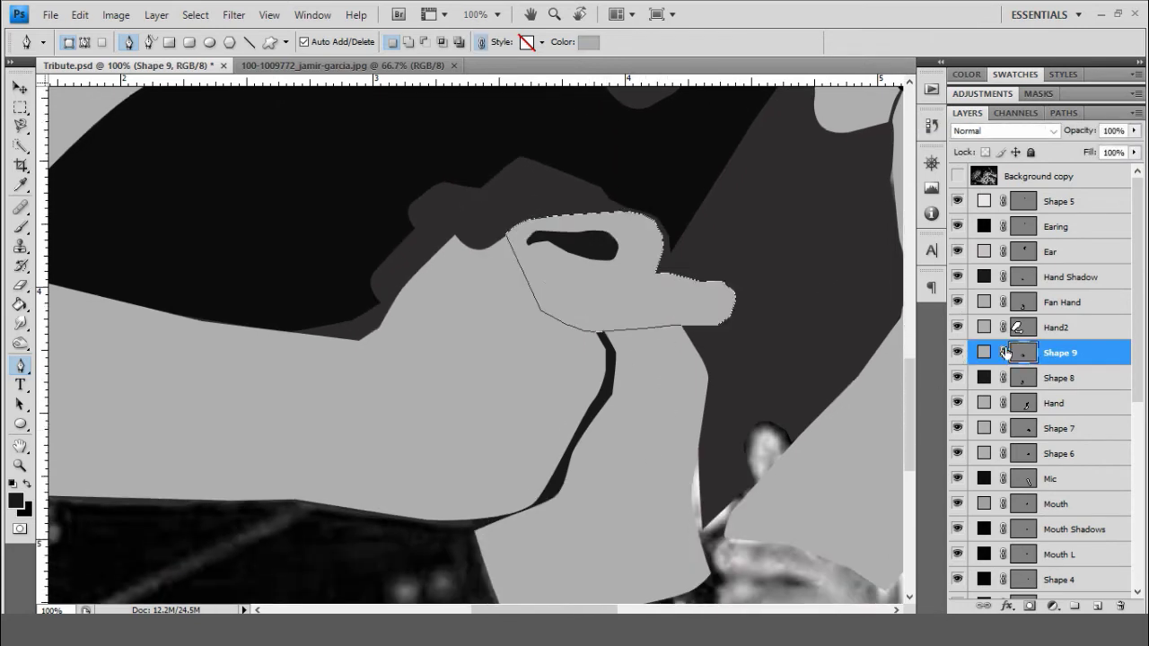
key(ctrl+bracketleft)
scroll(618, 359, up, 2)
click(957, 176)
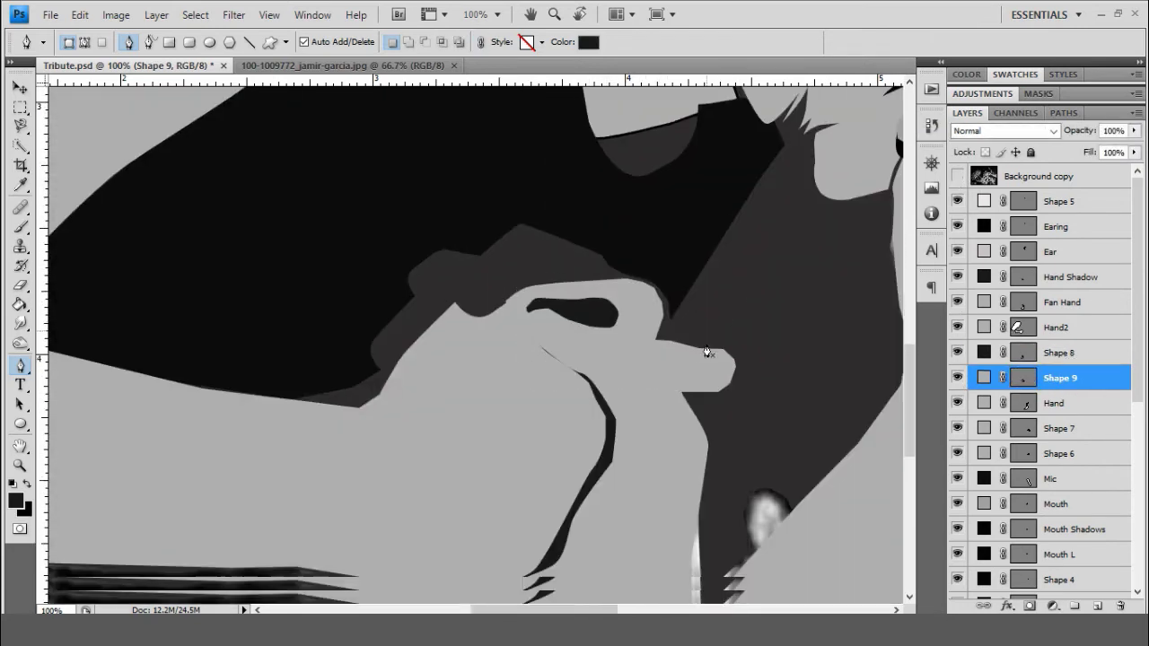
click(956, 176)
click(957, 176)
click(957, 176)
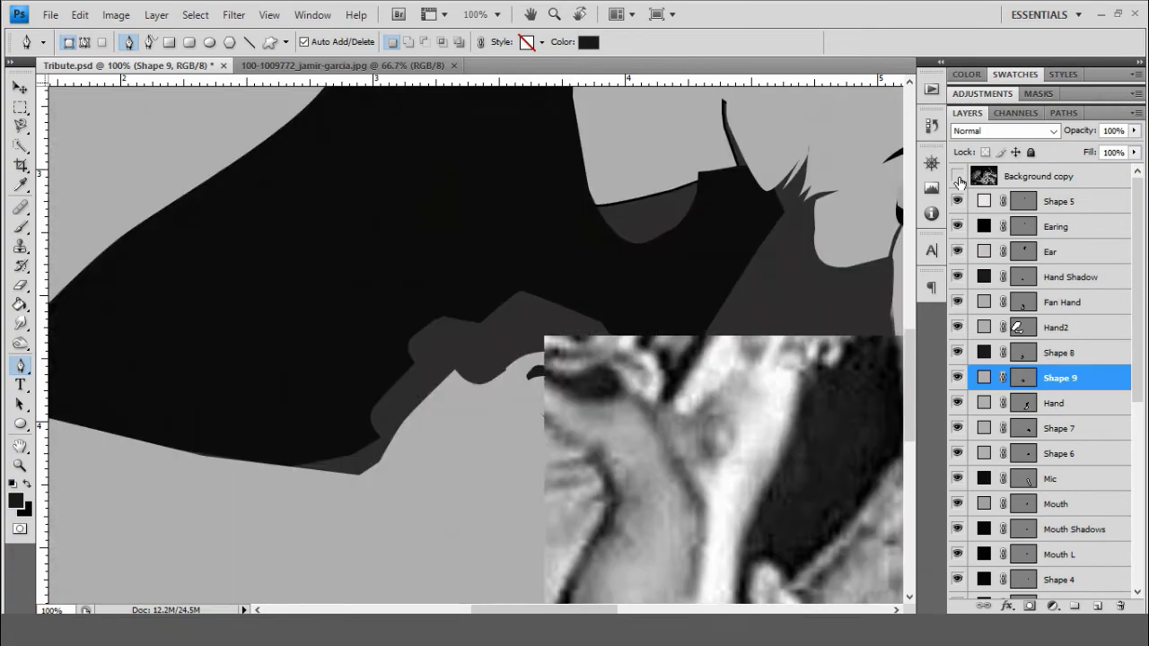
- Trace and close Shape 10 along the top edge of another finger
click(1097, 605)
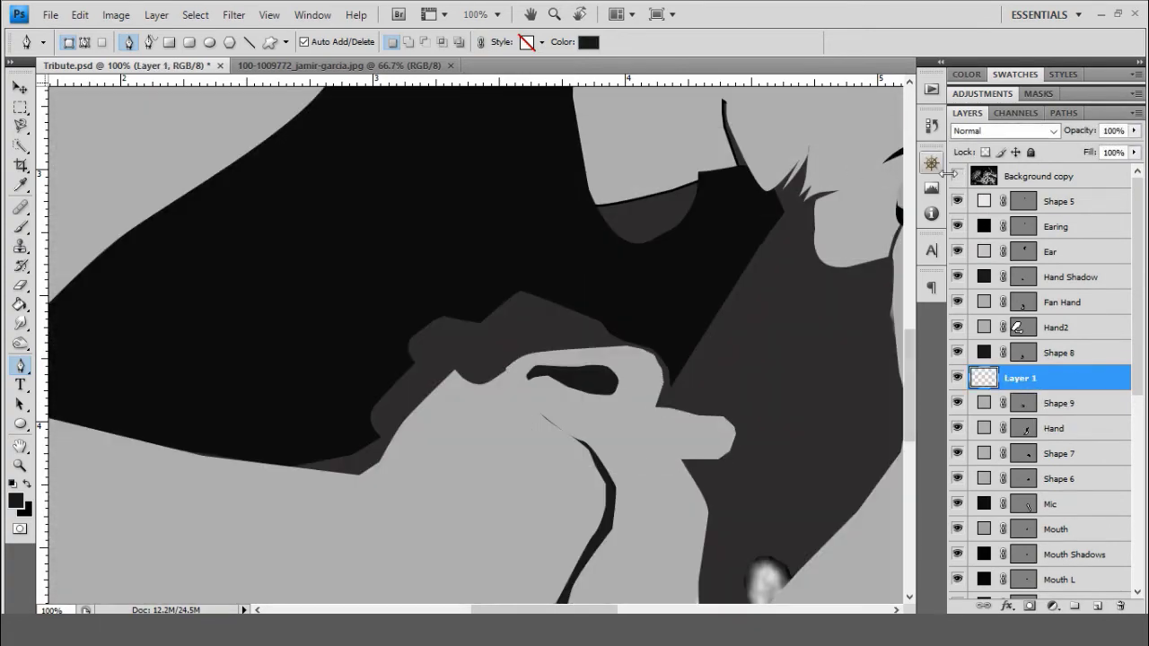
click(957, 176)
click(590, 348)
click(553, 329)
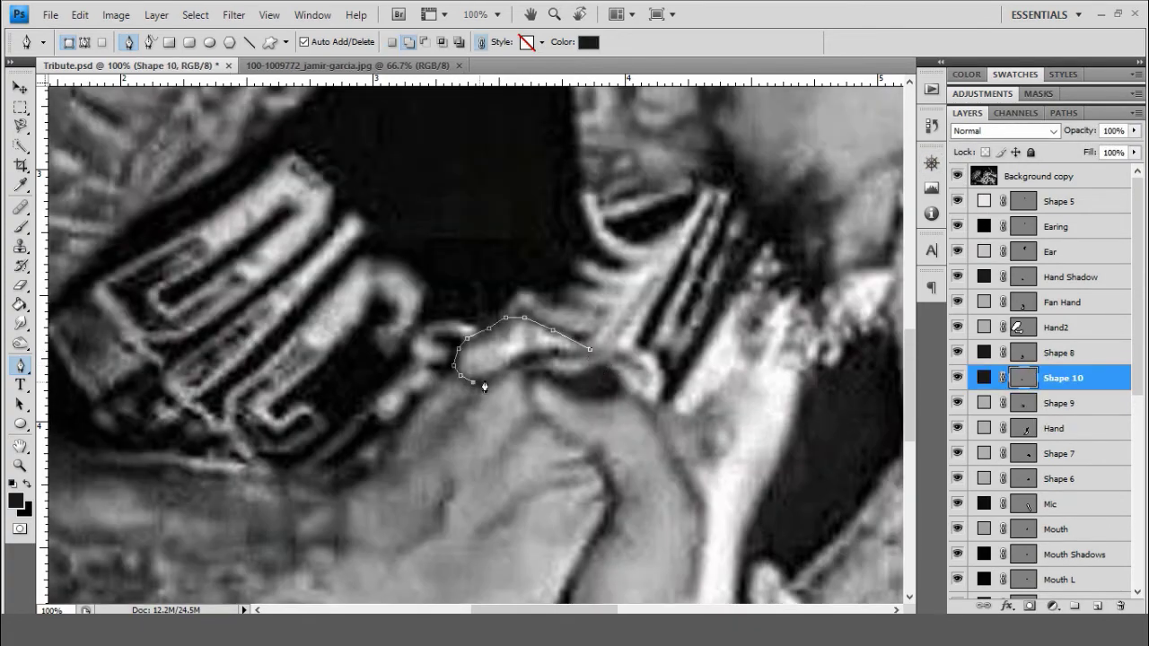
click(588, 350)
click(957, 176)
- Fill Shape 10 with a grey sampled from the canvas
double_click(983, 378)
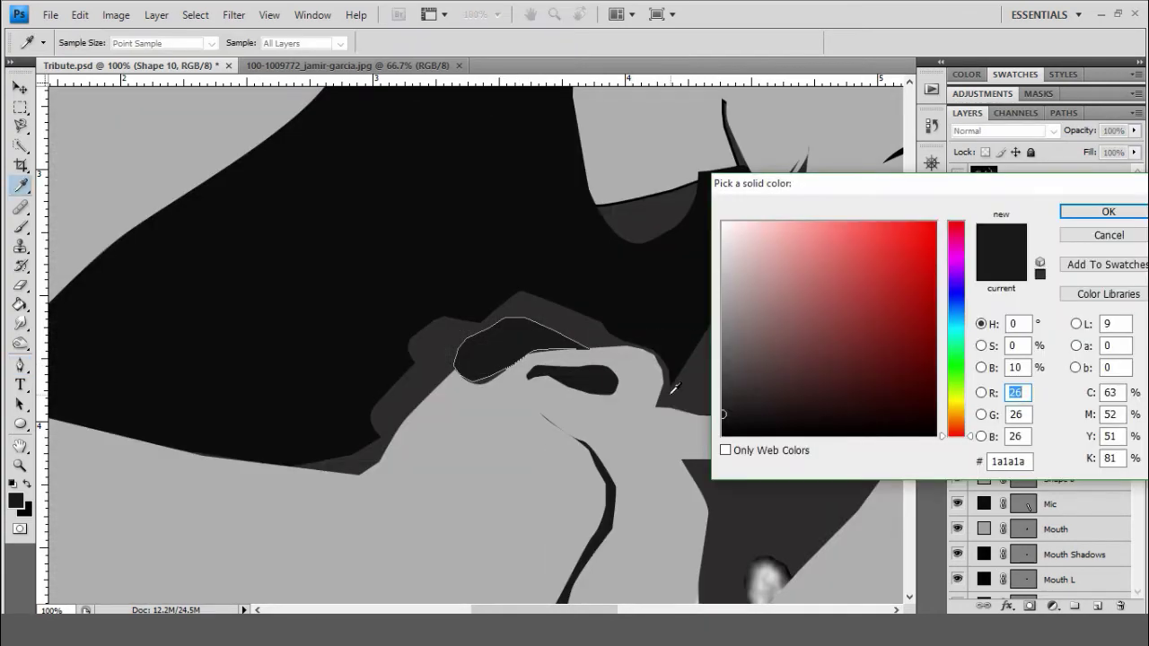
click(628, 377)
click(726, 308)
key(Return)
- Change the Fan Hand layer's fill to a darker grey
click(1032, 409)
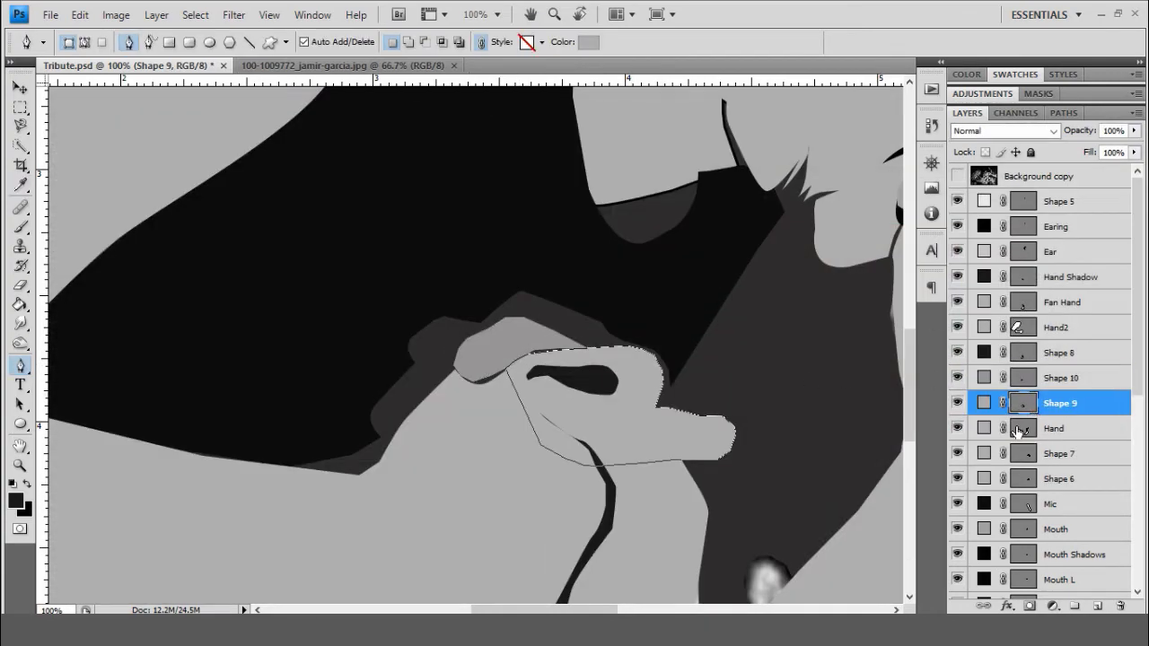
click(1018, 431)
double_click(984, 301)
click(726, 308)
key(Return)
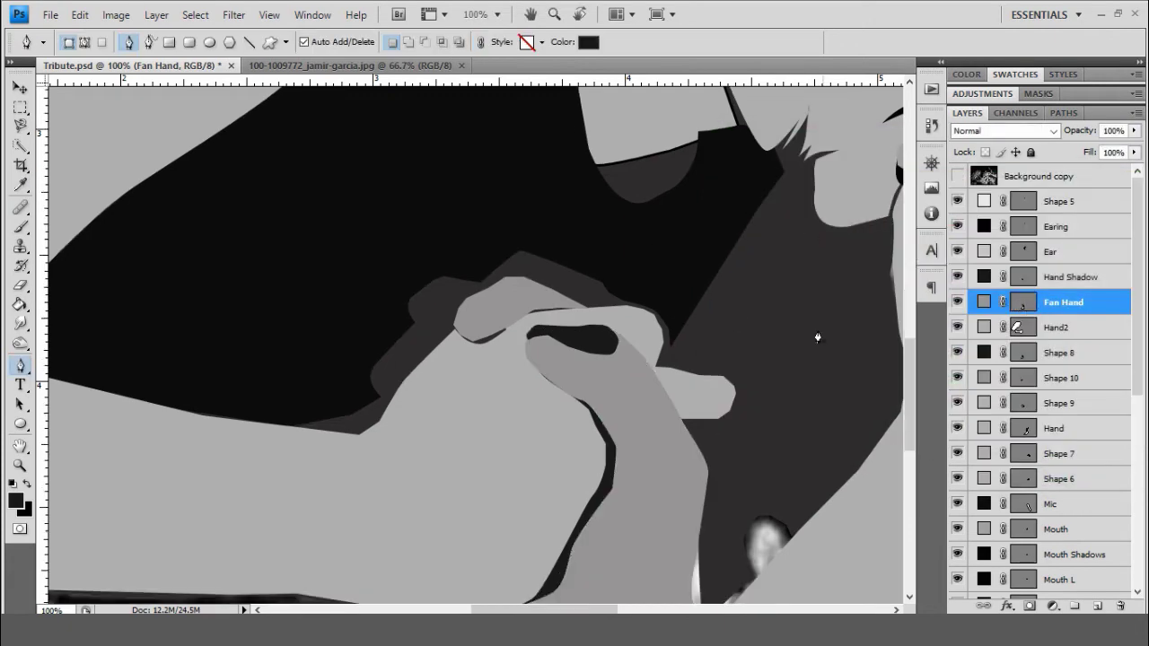
- Toggle the reference photo repeatedly to compare the new greys
click(957, 176)
click(957, 176)
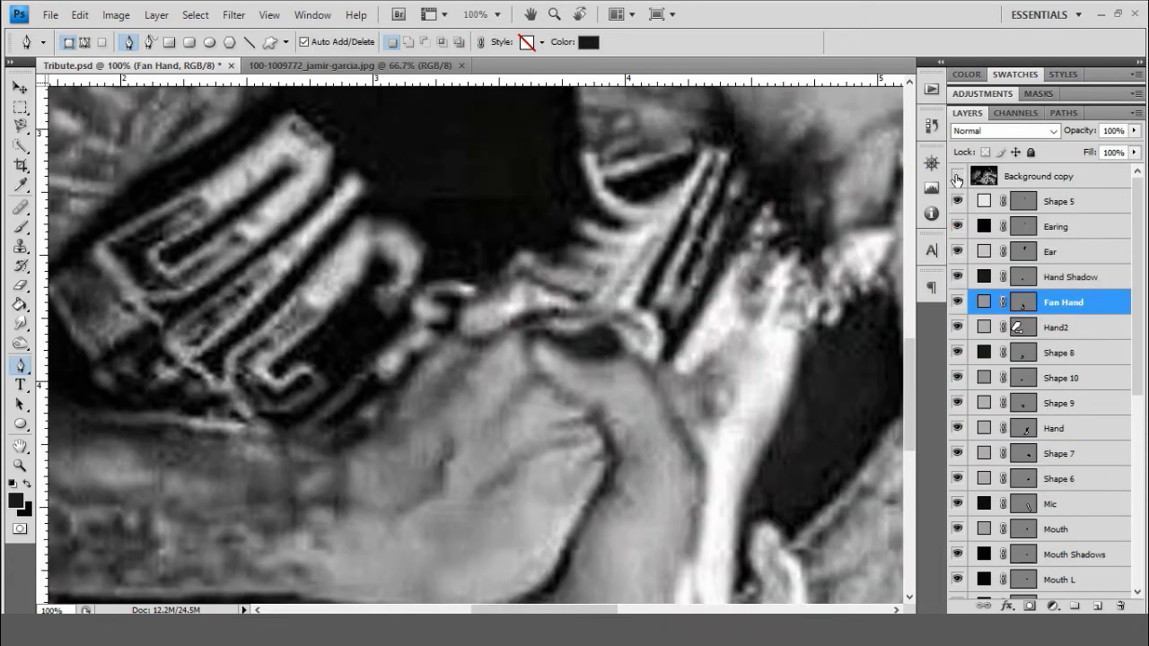
click(956, 176)
click(957, 176)
click(956, 176)
click(956, 176)
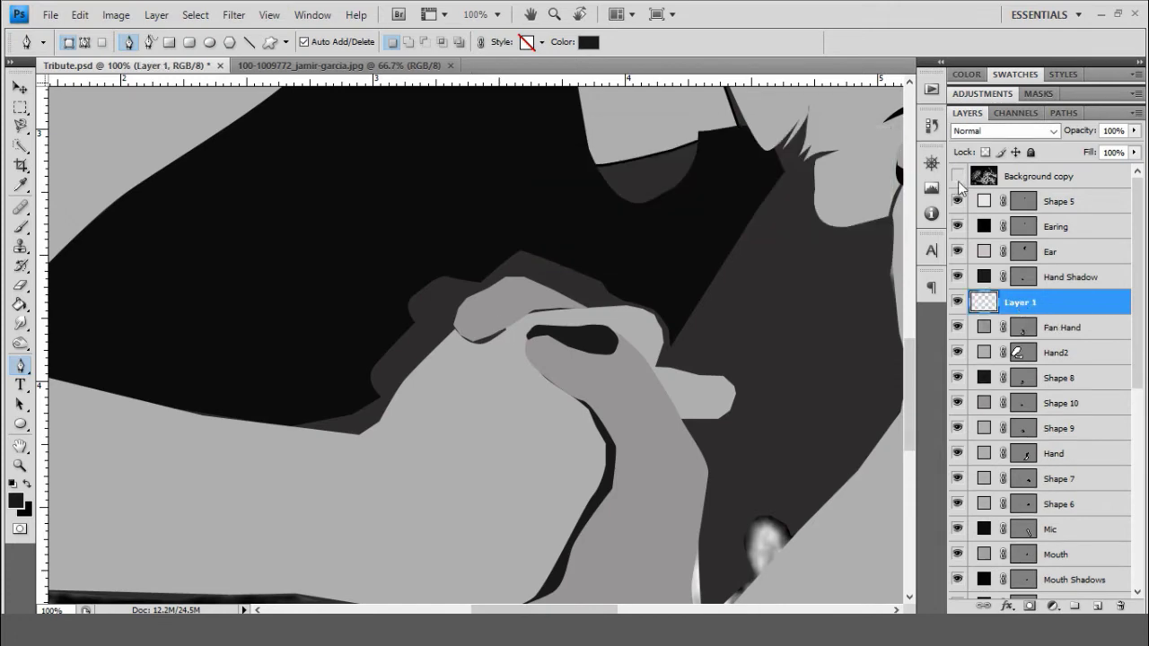
- Zoom in and trace the fan's fingertip as closed Shape 11
click(957, 176)
click(440, 333)
click(474, 328)
key(ctrl+minus)
key(ctrl+plus)
key(ctrl+plus)
key(ctrl+plus)
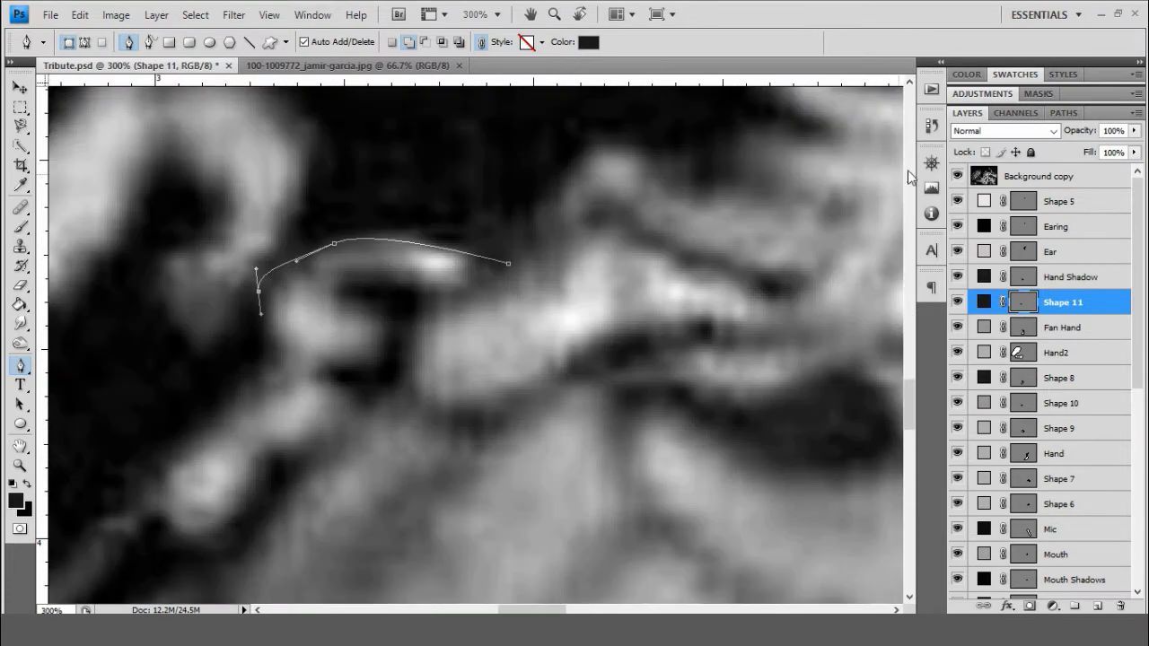
click(264, 327)
drag(314, 372, 323, 376)
click(384, 399)
click(508, 263)
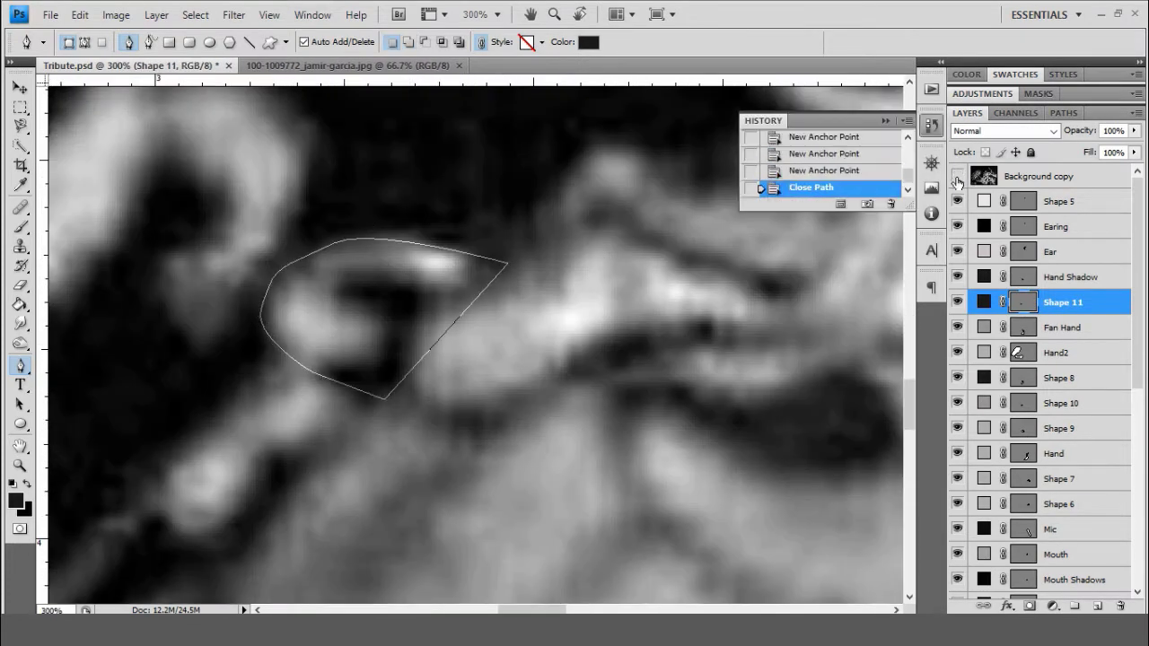
- Fill the Shape 11 fingertip with light grey
click(956, 176)
double_click(984, 301)
click(611, 300)
key(Return)
- Trace another curved finger section as closed Shape 12
click(956, 176)
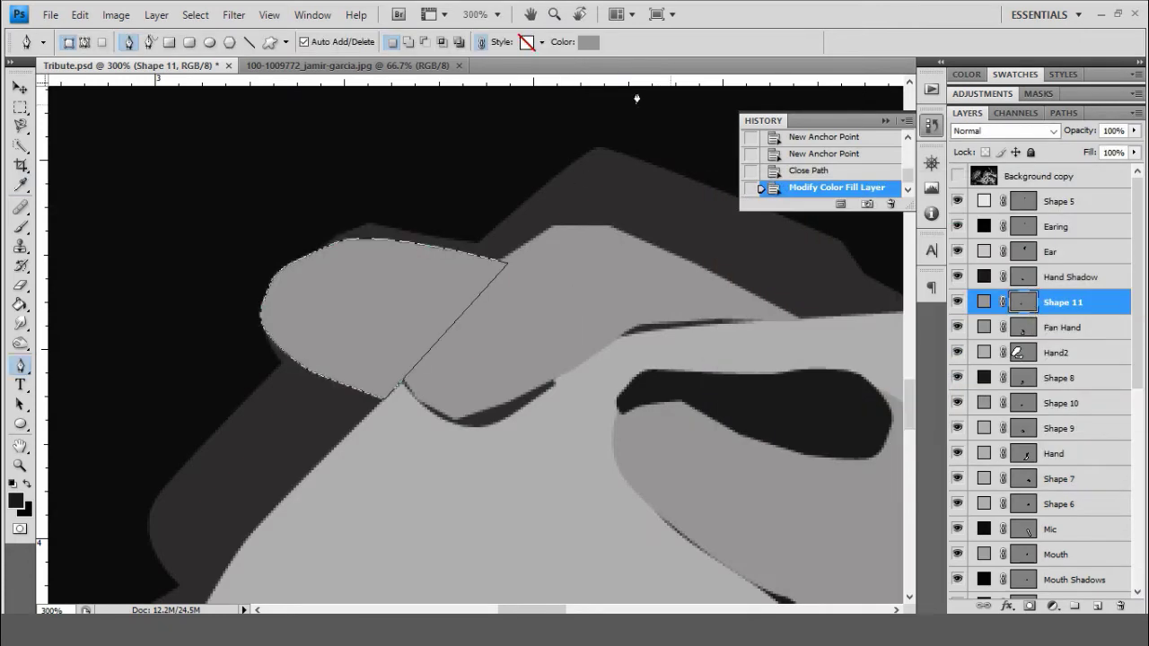
scroll(346, 364, down, 2)
key(ctrl+minus)
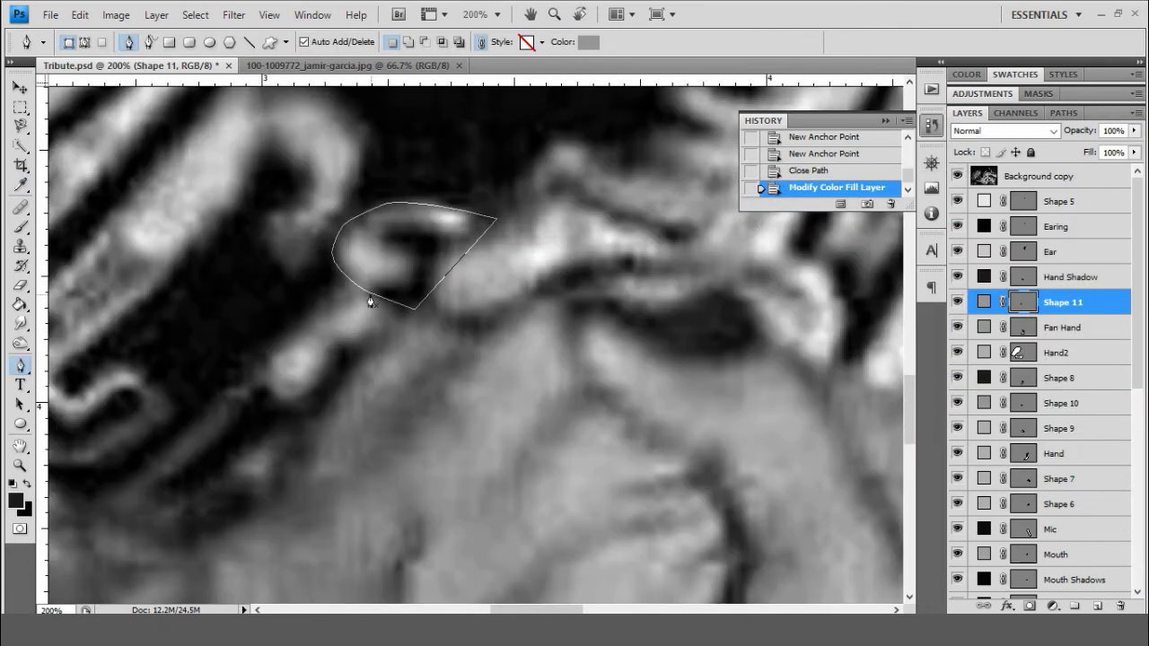
click(332, 291)
drag(268, 363, 274, 350)
drag(301, 408, 295, 415)
click(418, 311)
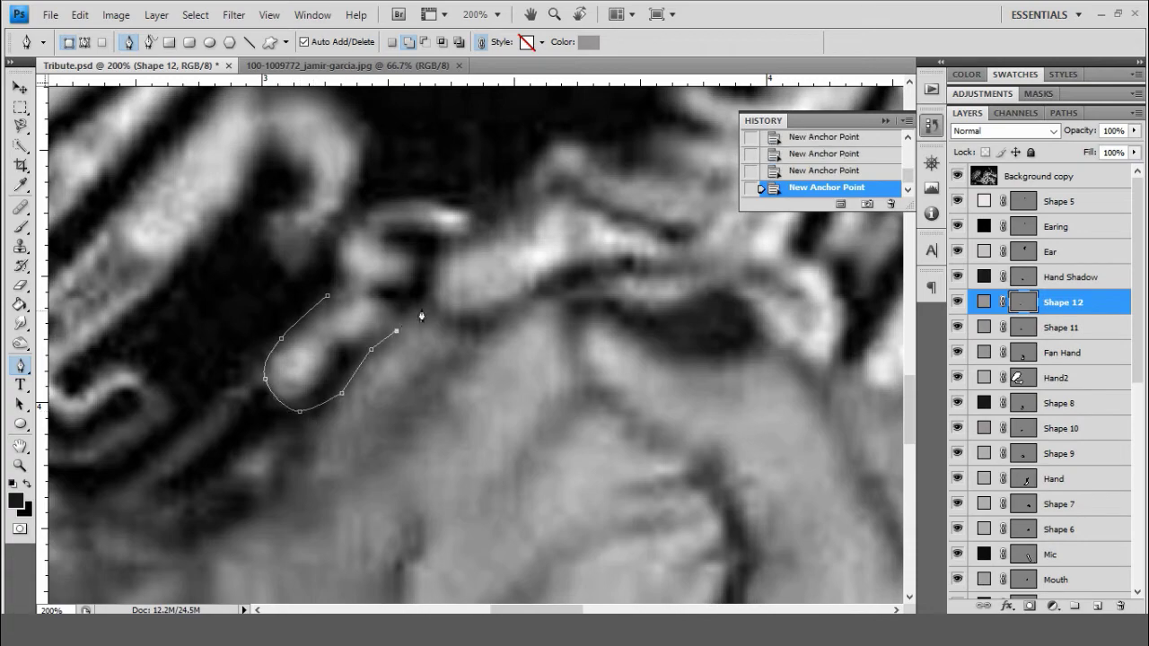
click(332, 291)
click(957, 176)
- Zoom out to the whole portrait and select the Sando tank-top layer
key(ctrl+minus)
key(ctrl+minus)
key(ctrl+minus)
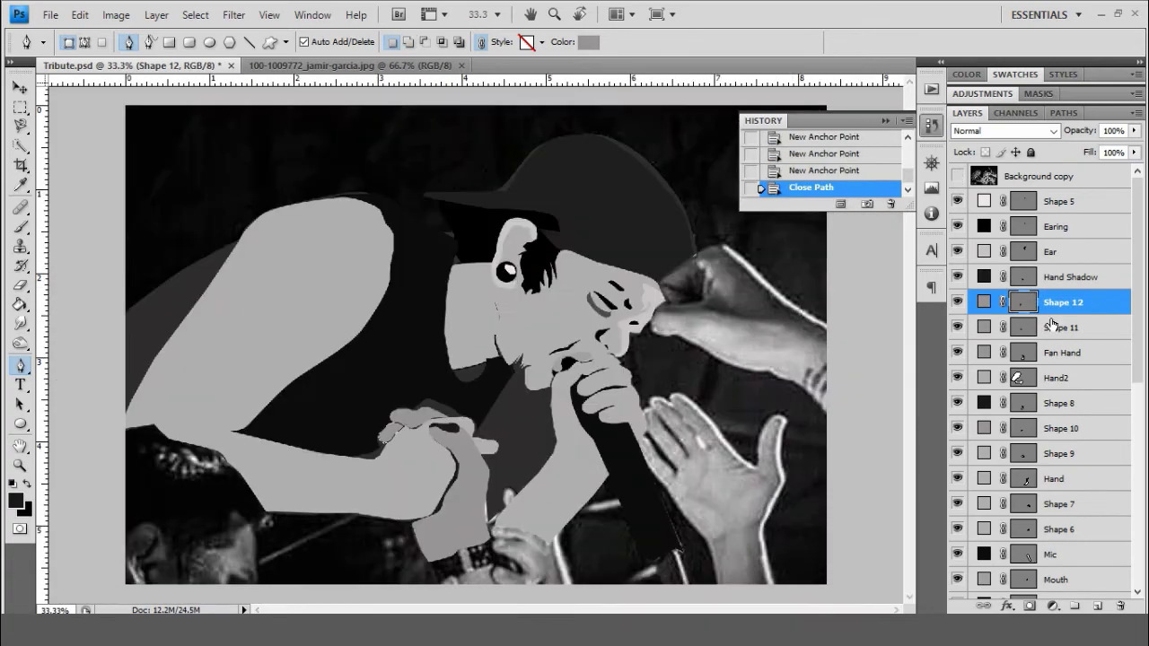
key(v)
click(462, 405)
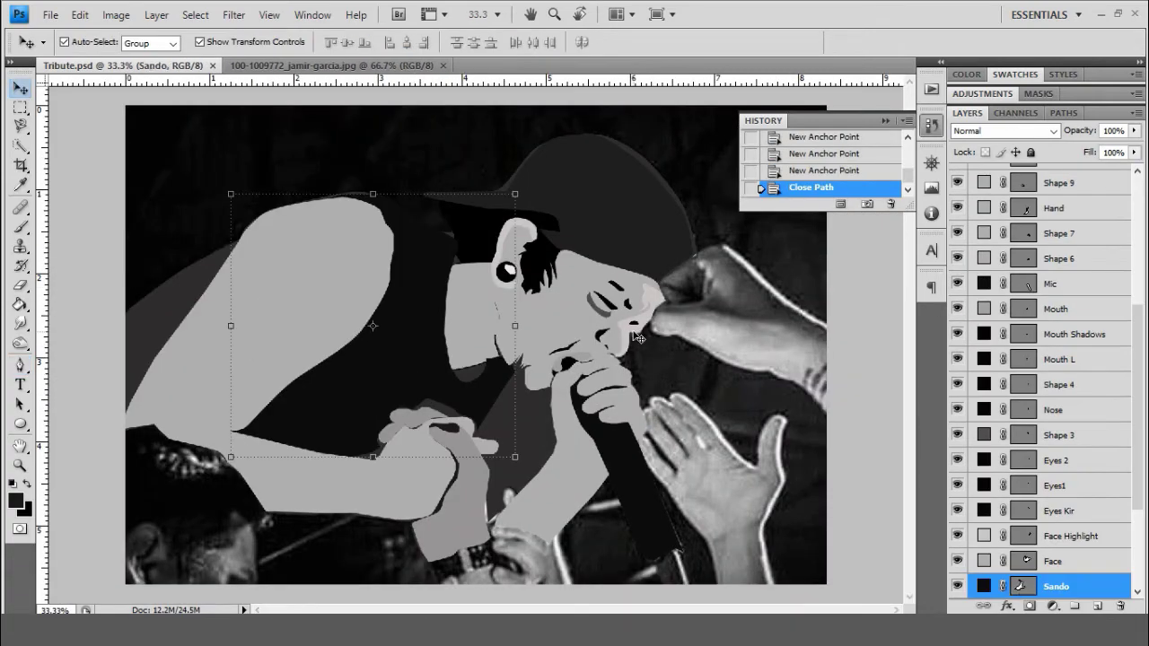
- Trace a closed four-anchor Sando piece down beside the singer's arm and save
key(p)
click(487, 413)
click(348, 459)
click(223, 421)
click(267, 344)
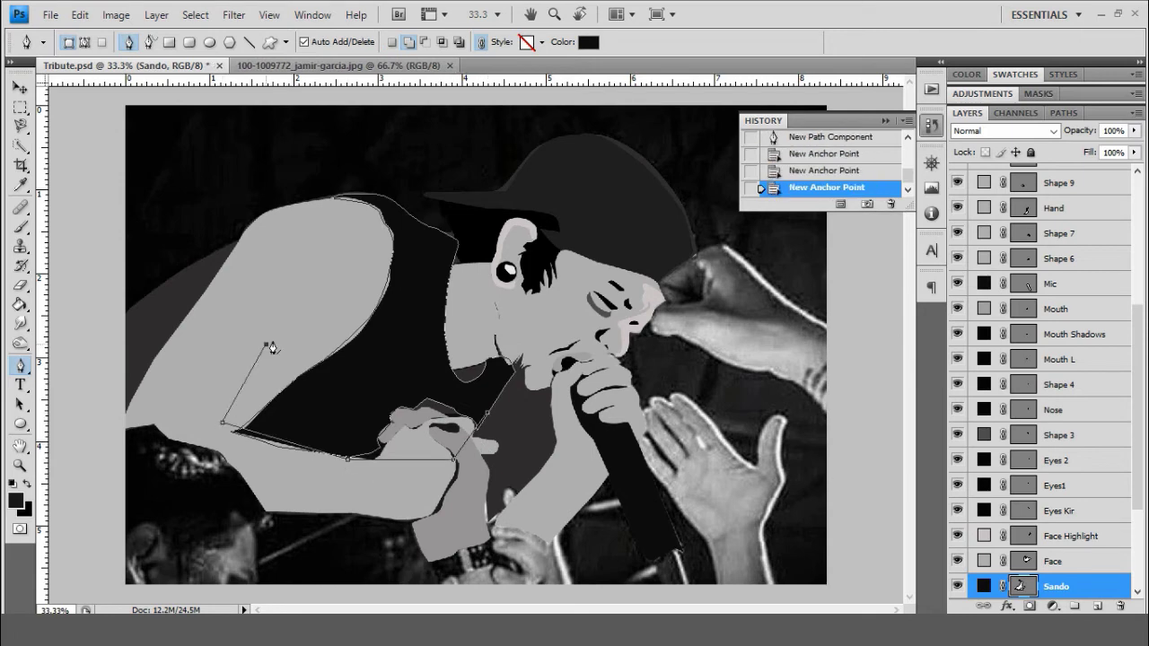
click(487, 413)
key(ctrl+s)
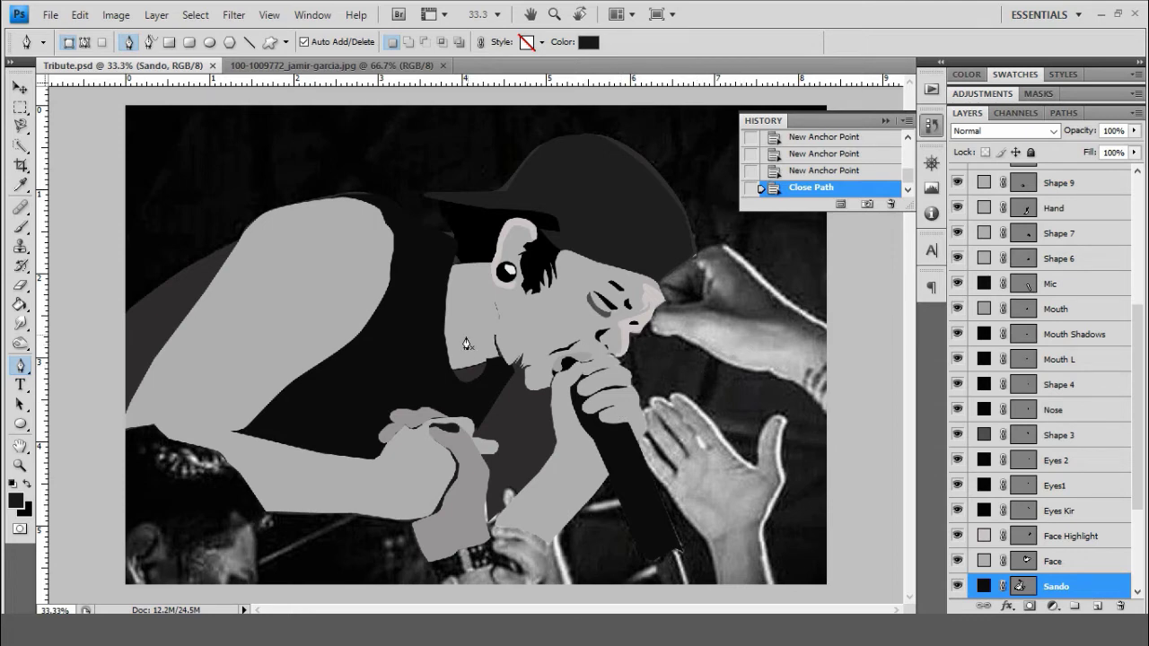
click(930, 127)
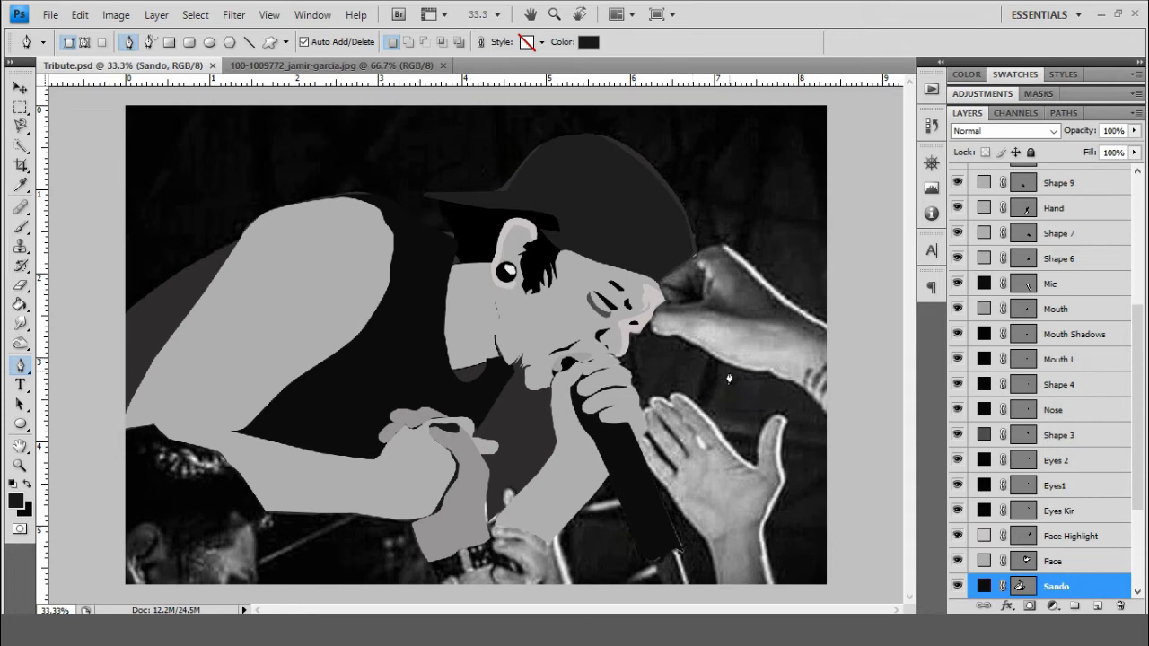
- Zoom in on the singer's wrist and select the Shape 8 layer
key(ctrl+plus)
scroll(551, 411, down, 1)
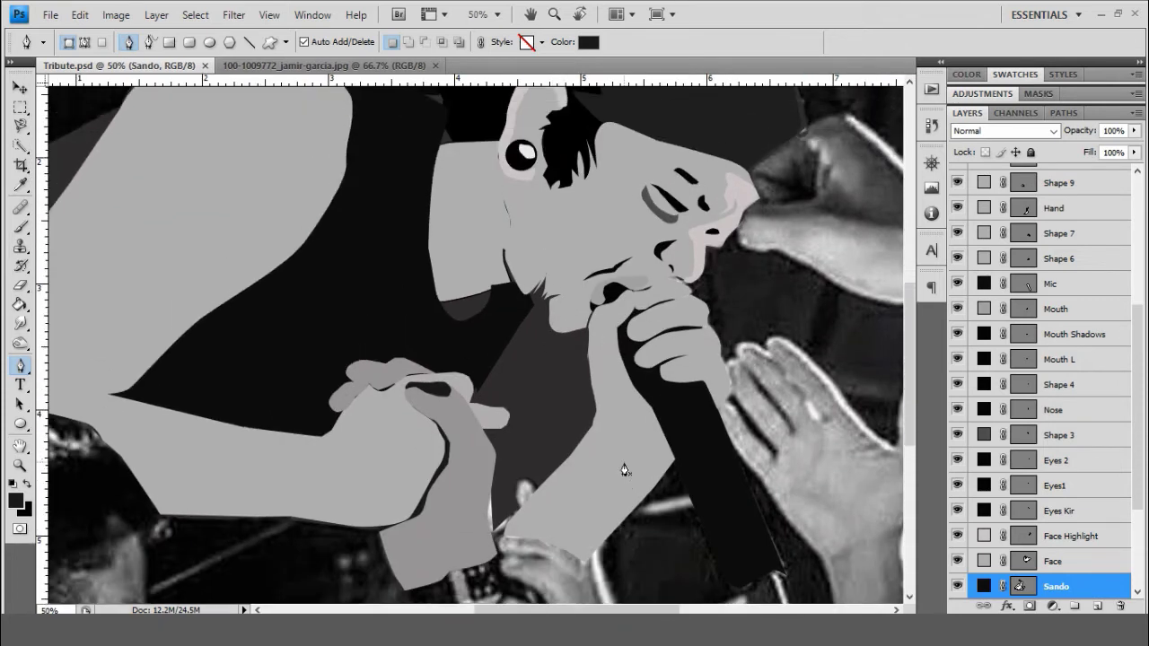
scroll(628, 467, up, 2)
scroll(725, 512, up, 2)
scroll(642, 538, left, 2)
scroll(624, 462, down, 2)
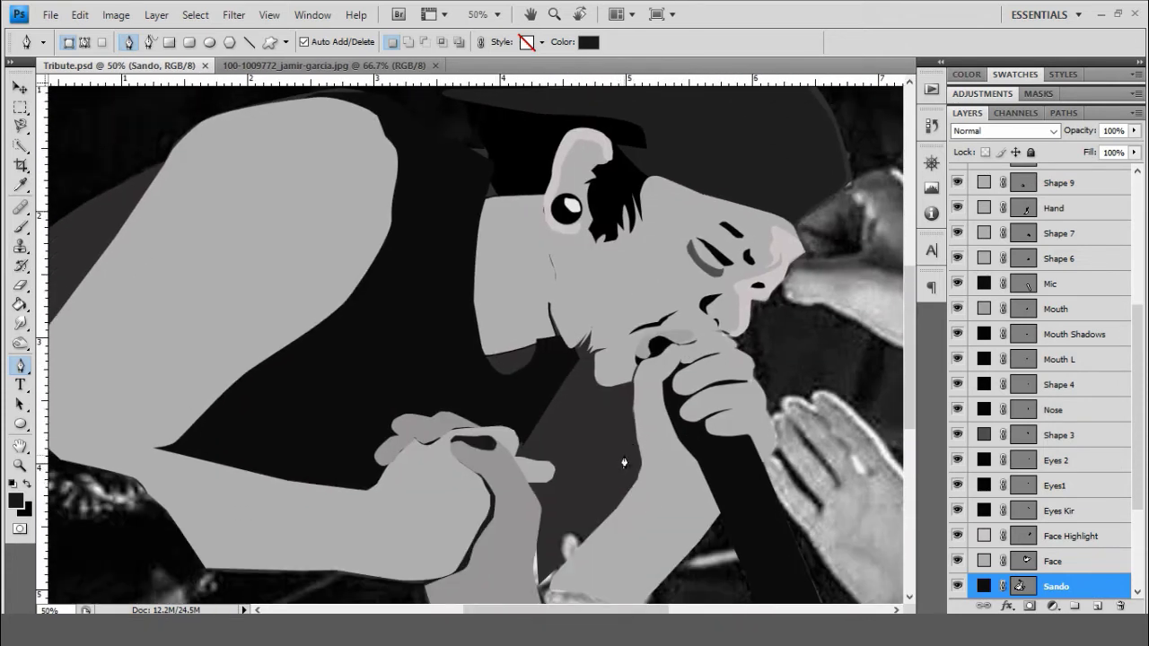
scroll(655, 476, down, 2)
scroll(1077, 502, down, 2)
scroll(1091, 389, down, 1)
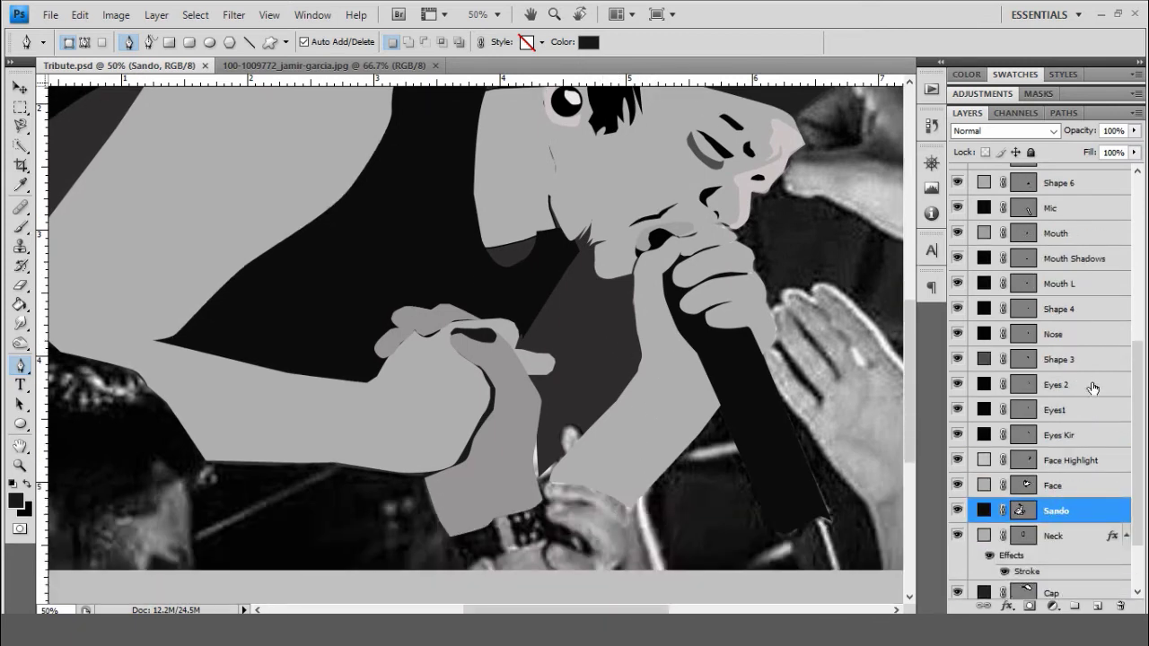
scroll(1072, 278, up, 5)
click(1068, 235)
key(ctrl+plus)
key(ctrl+plus)
scroll(539, 418, down, 4)
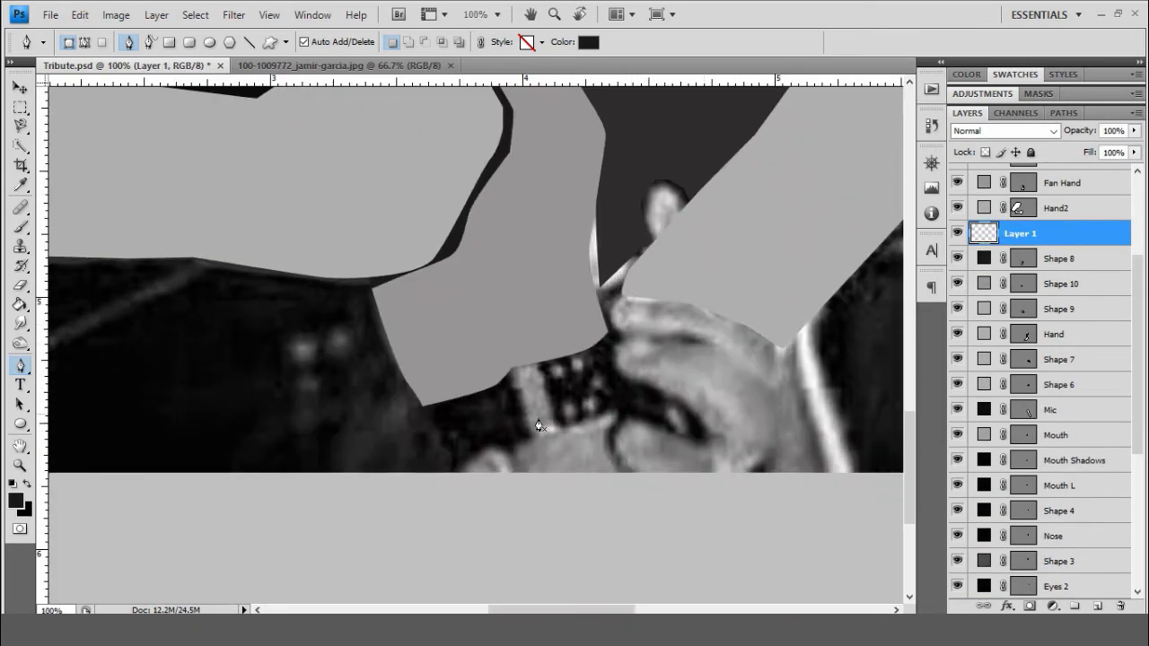
scroll(539, 417, down, 1)
- Draw the black wristband shape and rename its layer 'Clock'
click(419, 373)
click(456, 444)
click(527, 415)
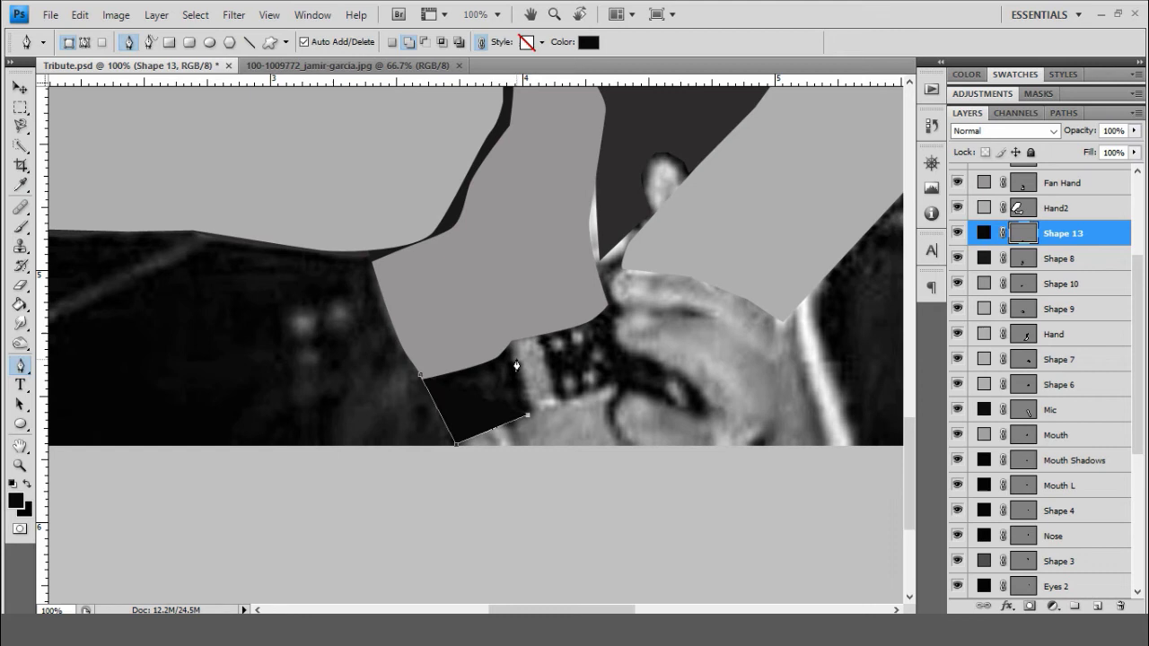
click(633, 387)
click(608, 301)
scroll(1107, 389, up, 2)
double_click(1064, 333)
text(Clock)
key(Return)
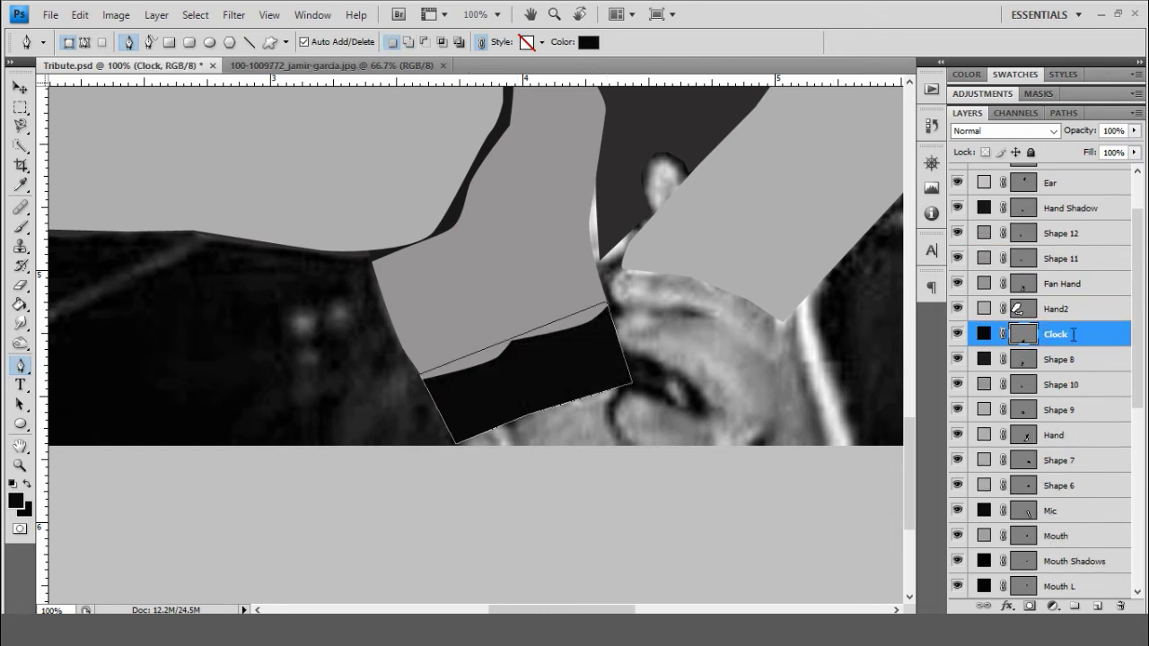
- Create layer 'Clock H' and draw a grey stripe across the band
key(ctrl+shift+n)
text(Clock H)
key(Return)
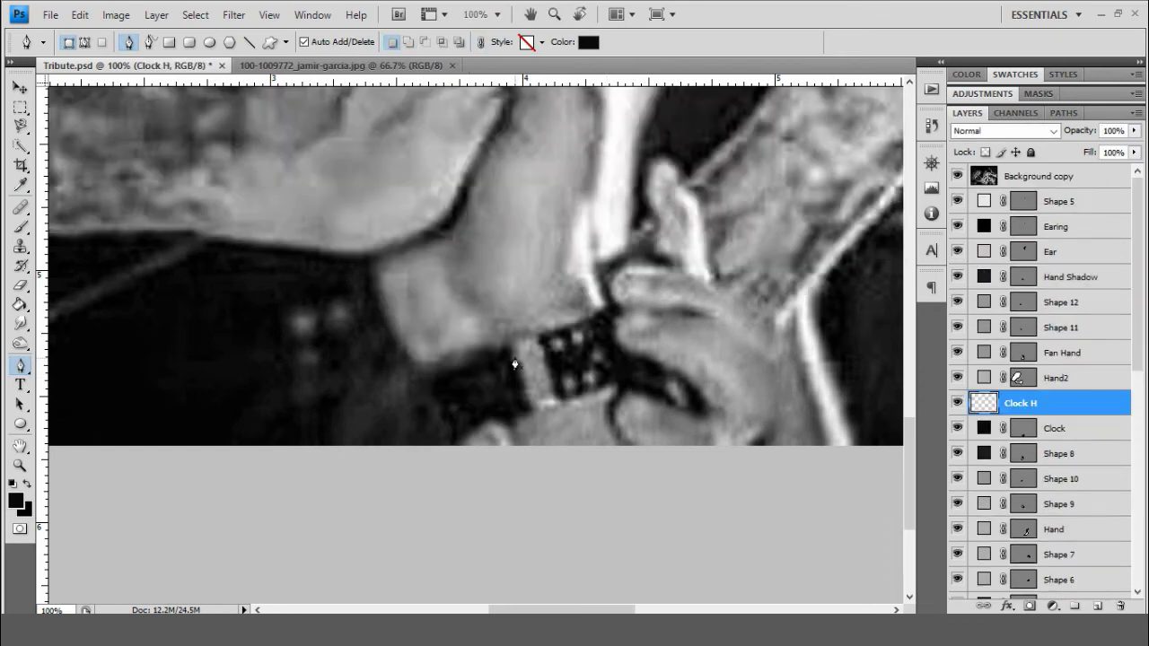
click(510, 344)
click(533, 411)
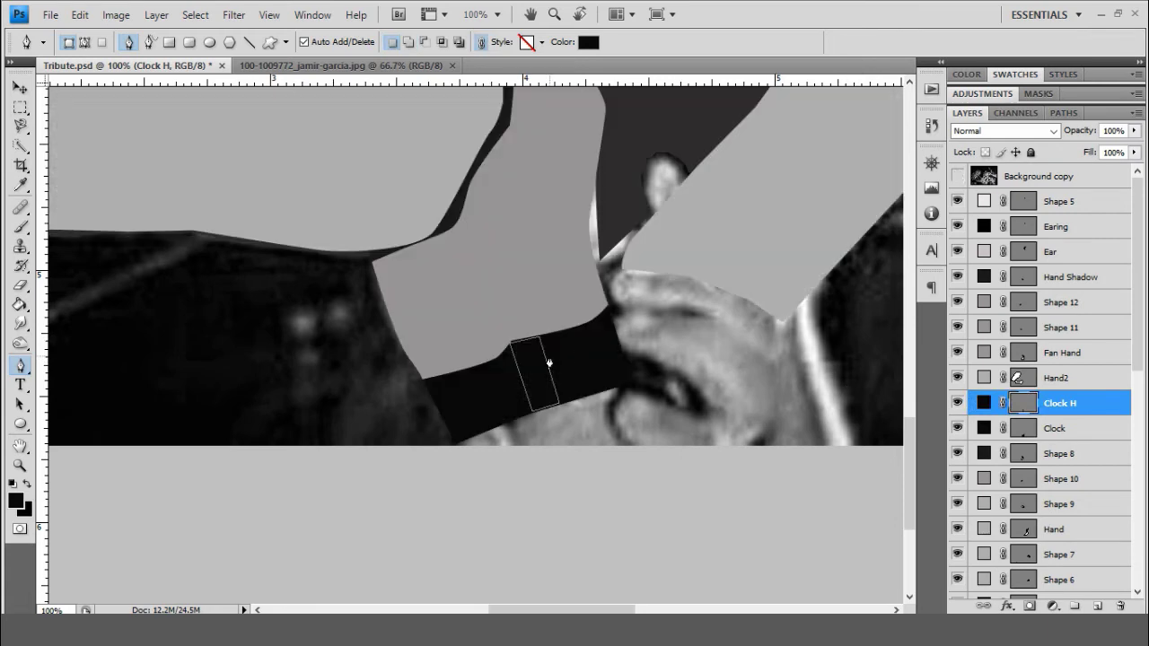
double_click(984, 403)
key(Return)
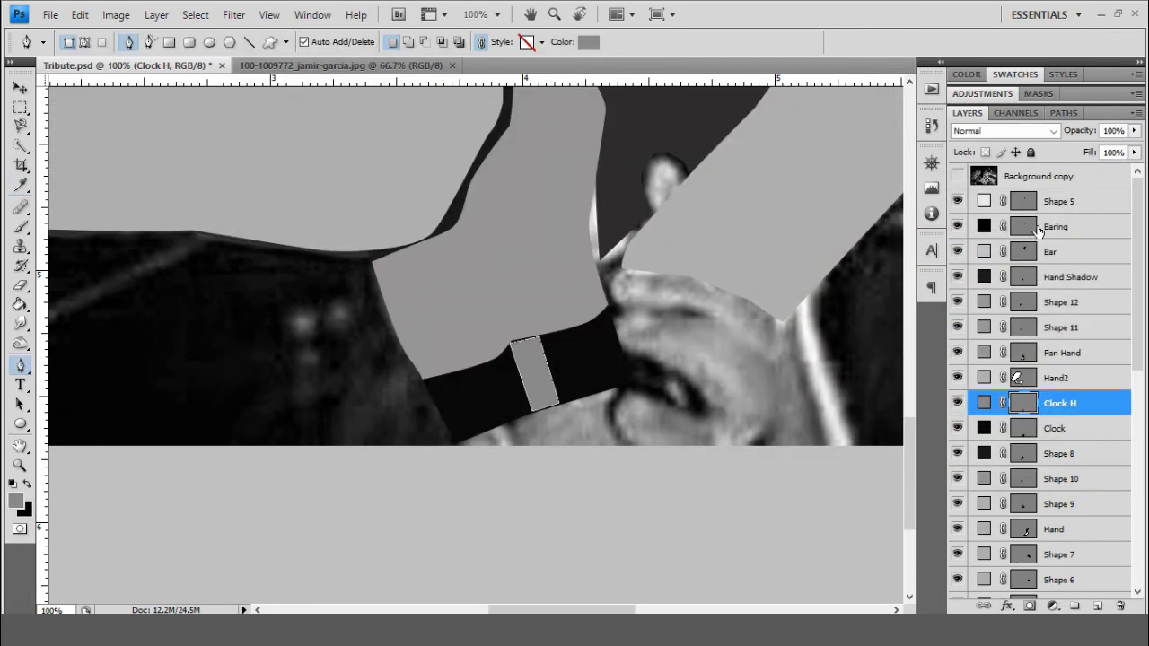
- Add another band piece beside the stripe and show the reference photo
click(505, 337)
click(531, 417)
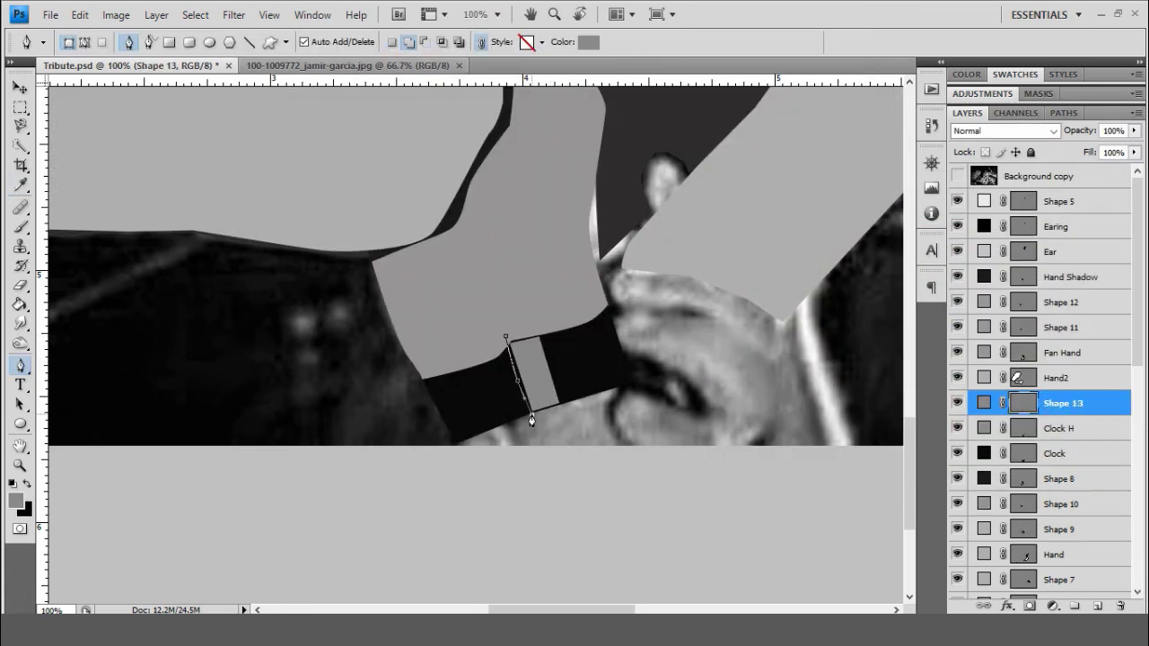
click(541, 335)
click(506, 337)
key(i)
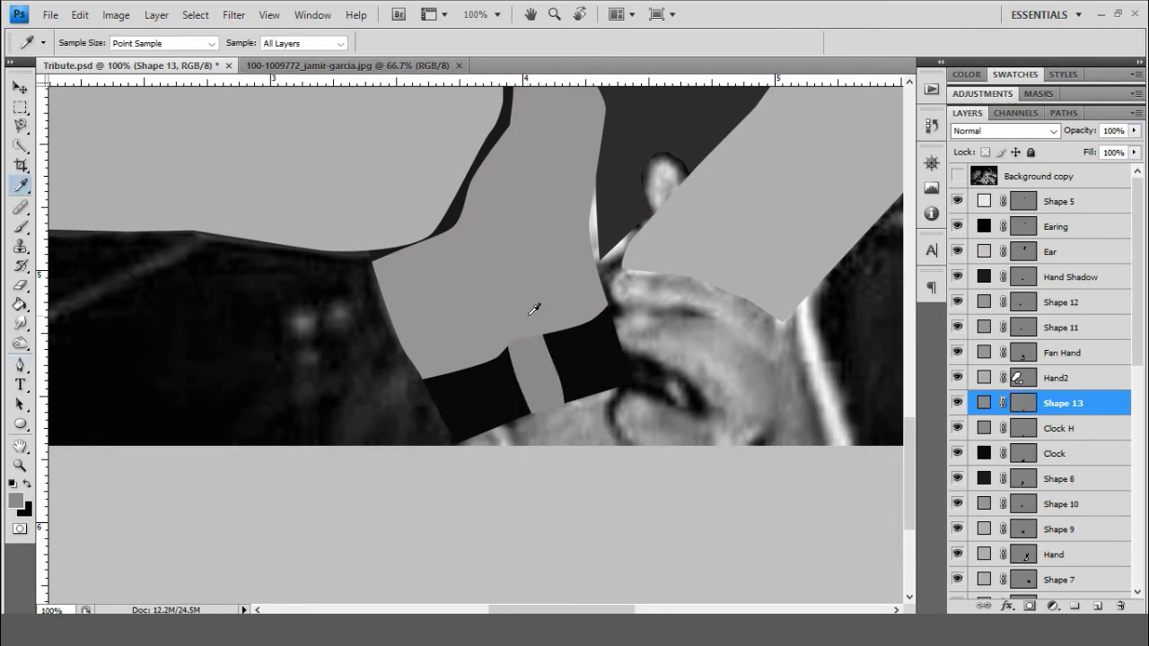
key(alt+bracketleft)
scroll(763, 421, up, 1)
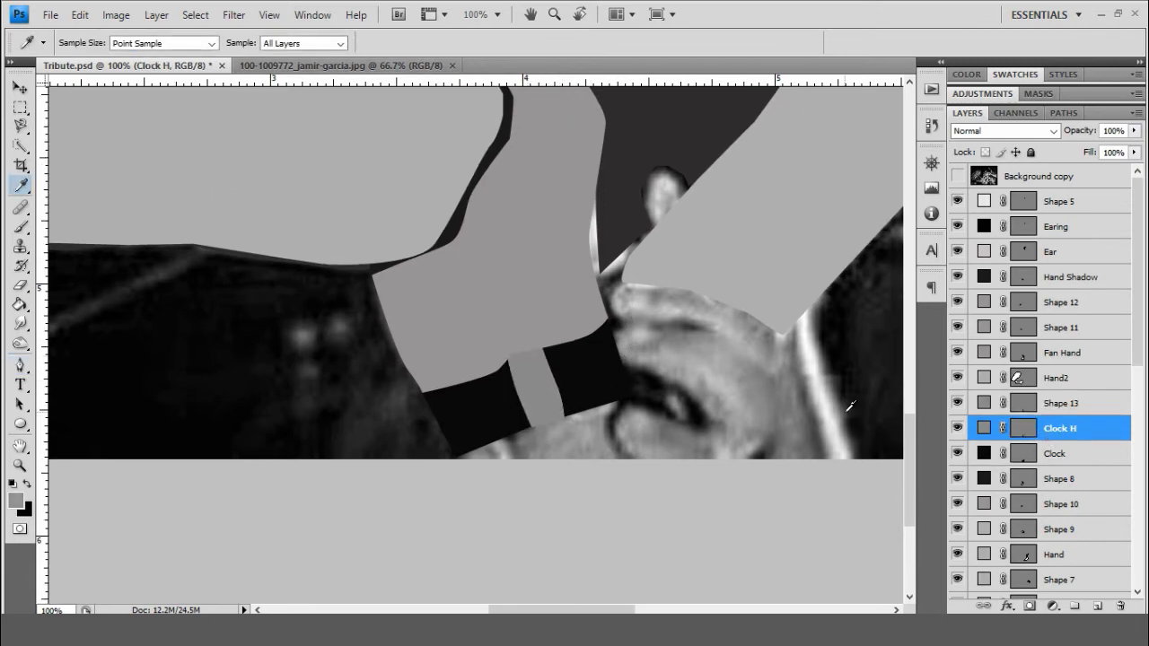
click(957, 176)
- Create layer 'Fan Hand 2' and trace the fan's fingers with the Pen tool
key(ctrl+shift+n)
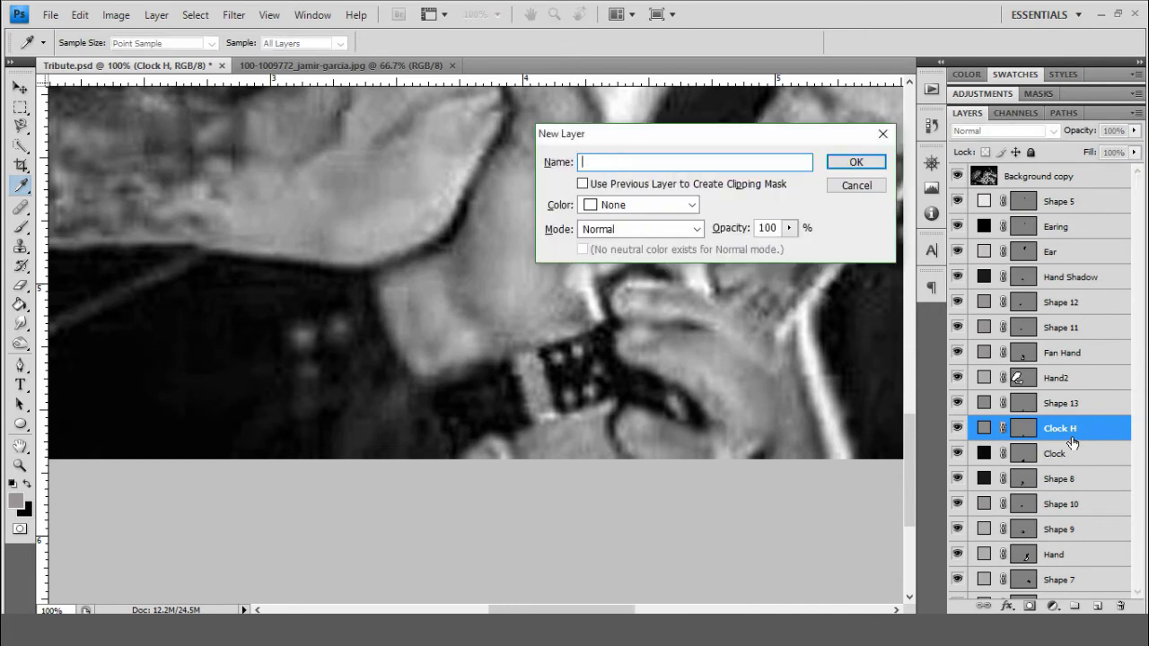
text(Fan Hand 2)
key(Return)
scroll(806, 409, up, 1)
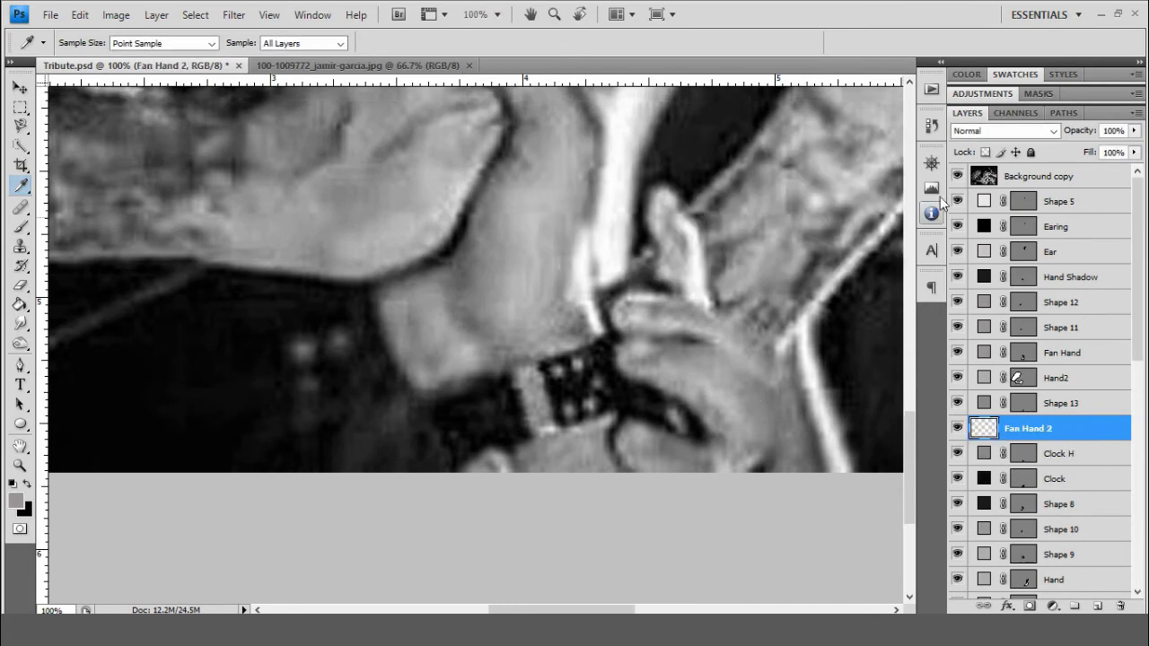
click(957, 176)
key(p)
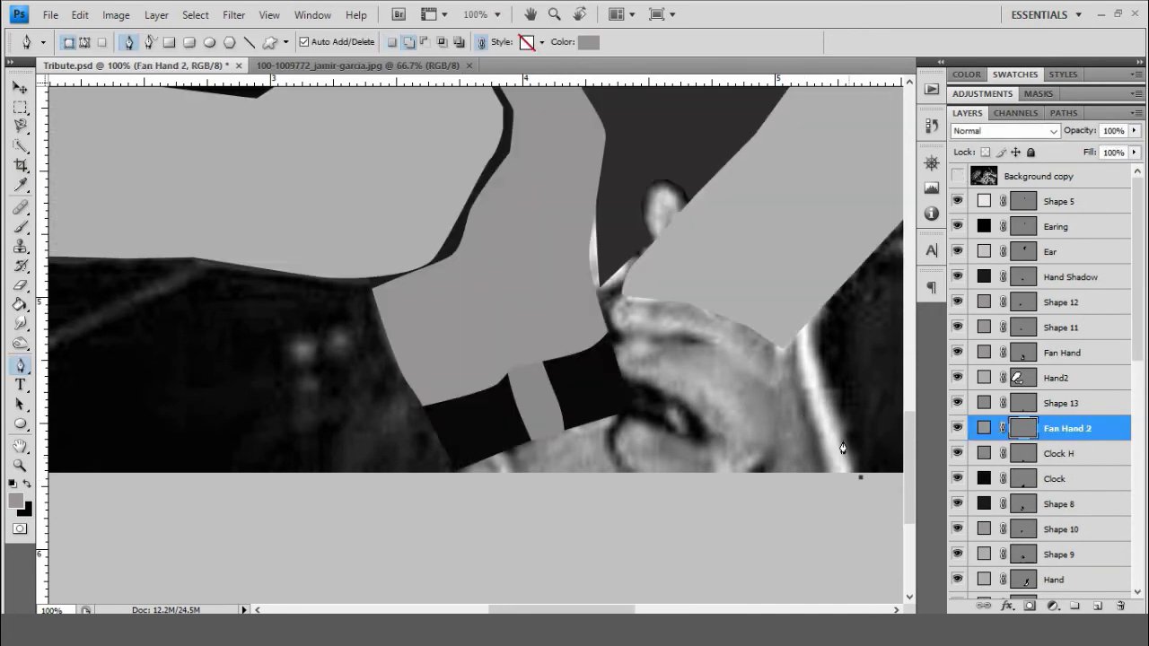
click(778, 338)
click(642, 291)
click(614, 303)
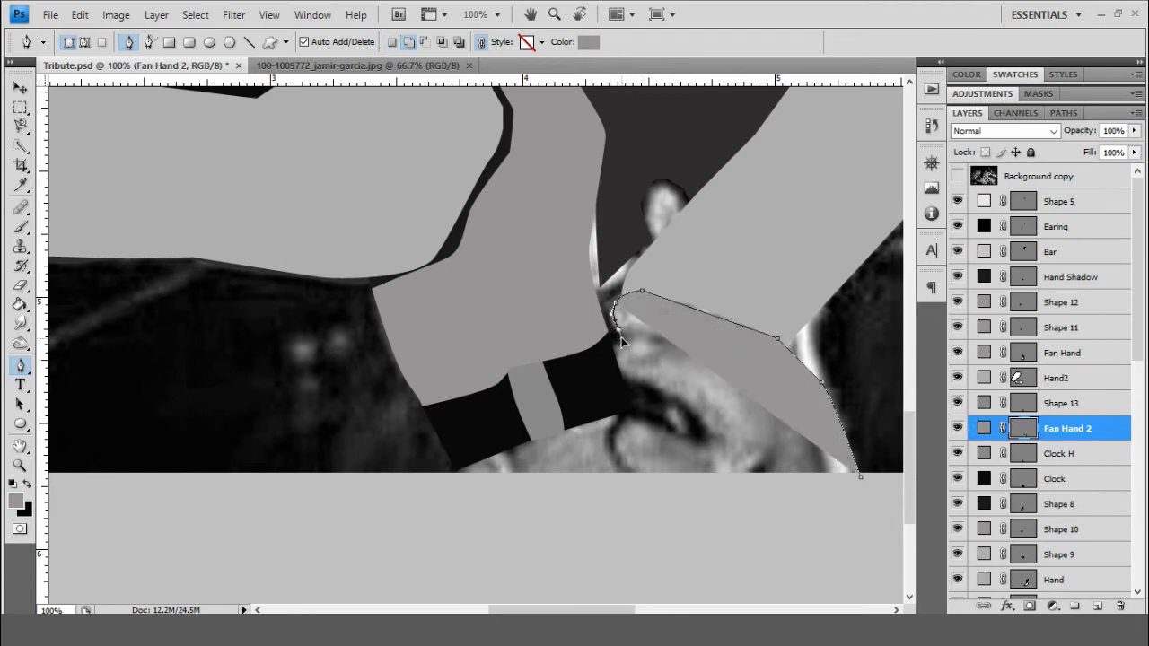
click(624, 333)
click(957, 176)
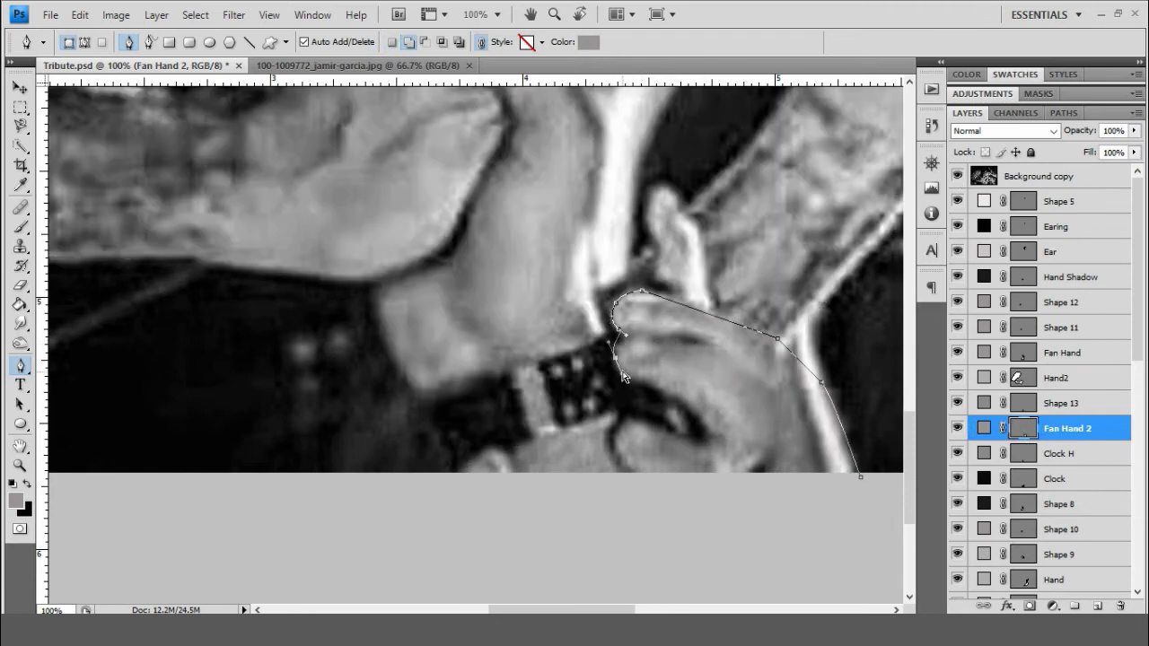
- Compare against the reference photo and adjust the Hand shape's fill colour
click(709, 449)
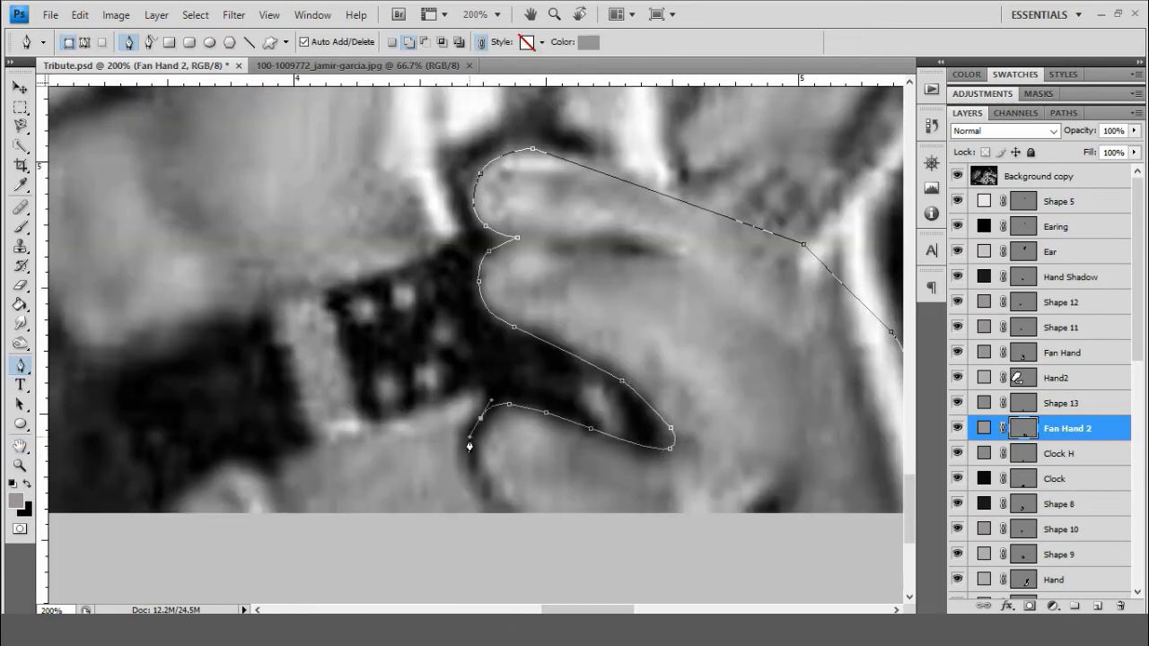
key(ctrl+minus)
key(ctrl+minus)
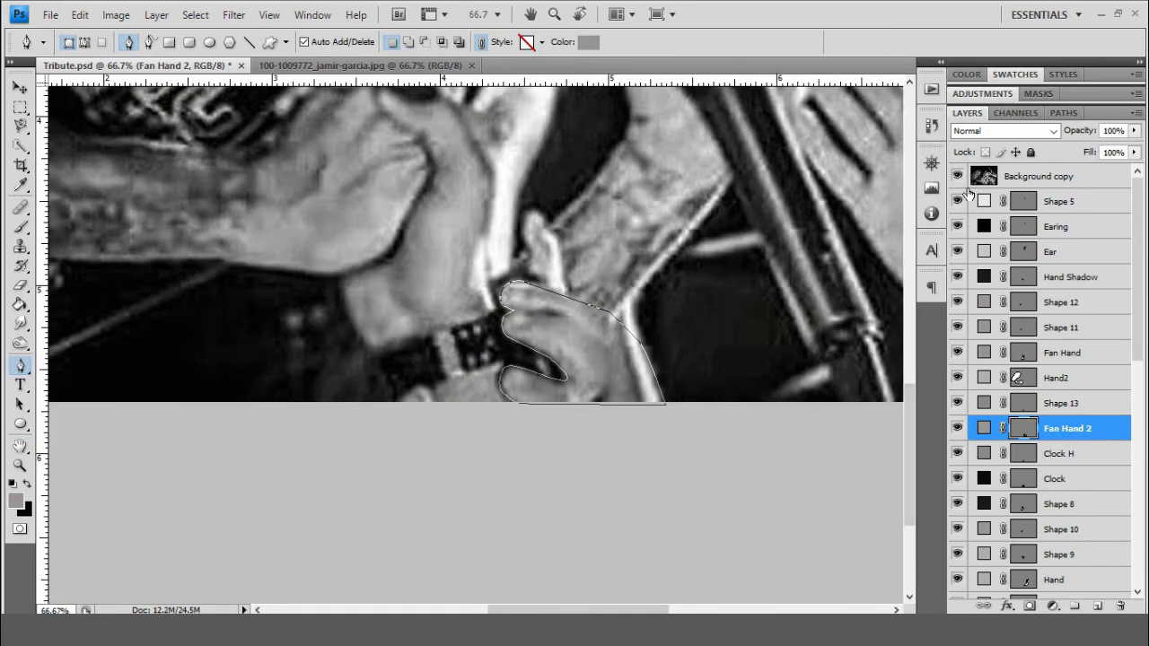
click(957, 176)
scroll(634, 415, up, 2)
ctrl+click(602, 356)
double_click(602, 356)
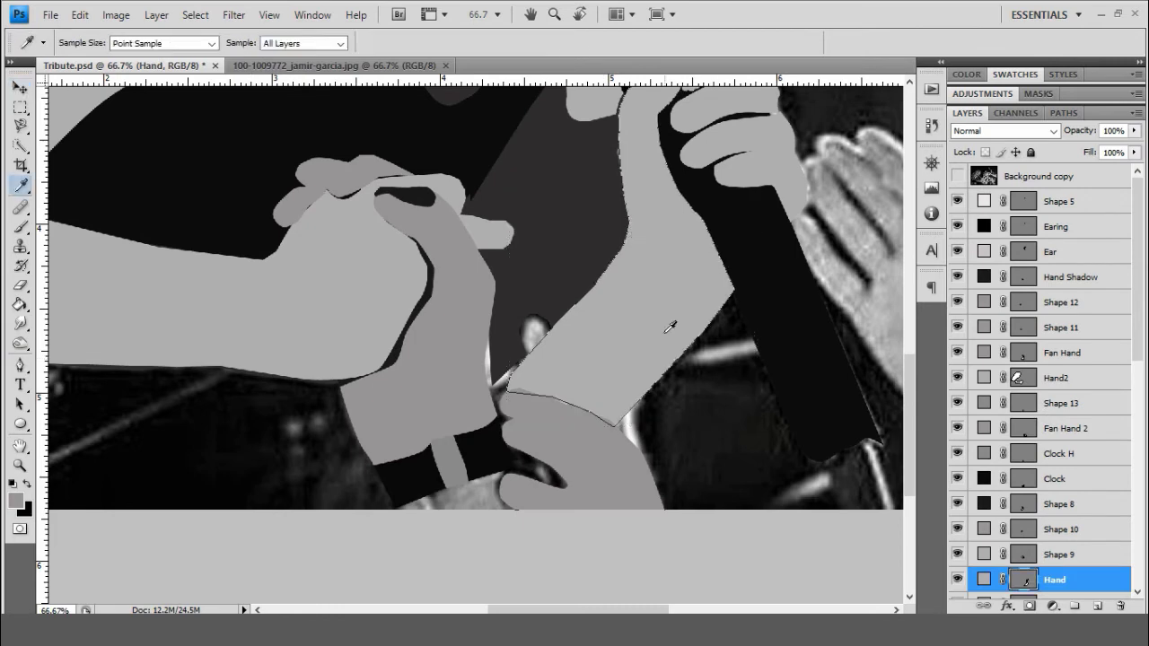
key(Return)
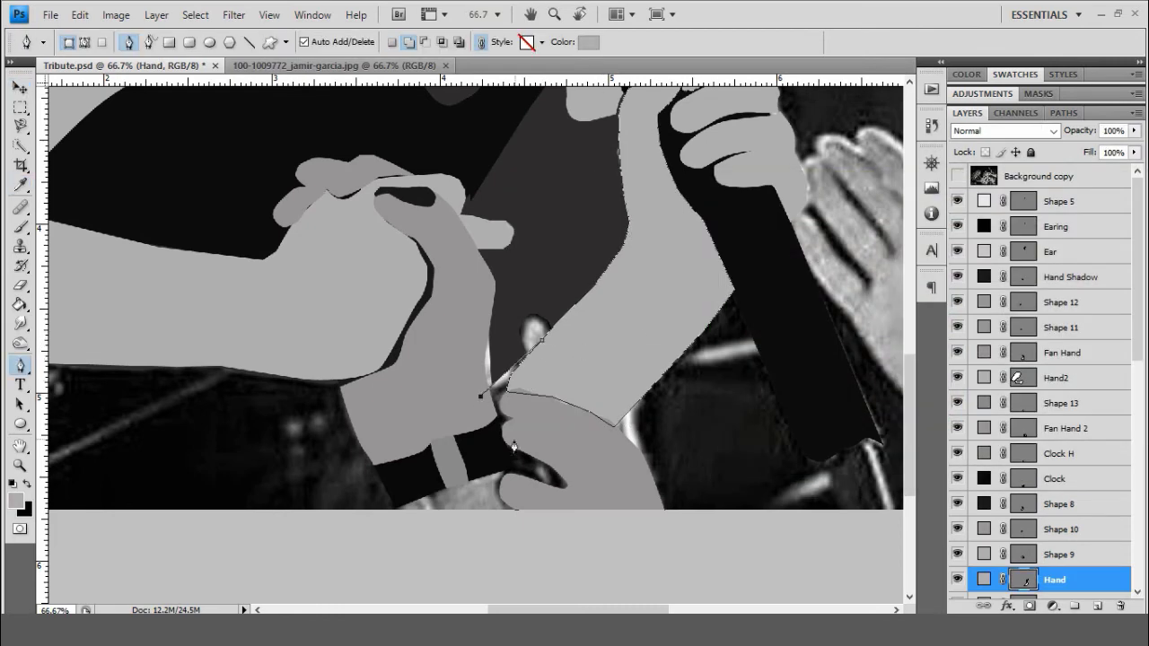
- Discard the unfinished hand outline and zoom out to the whole illustration
drag(546, 431, 594, 438)
key(Return)
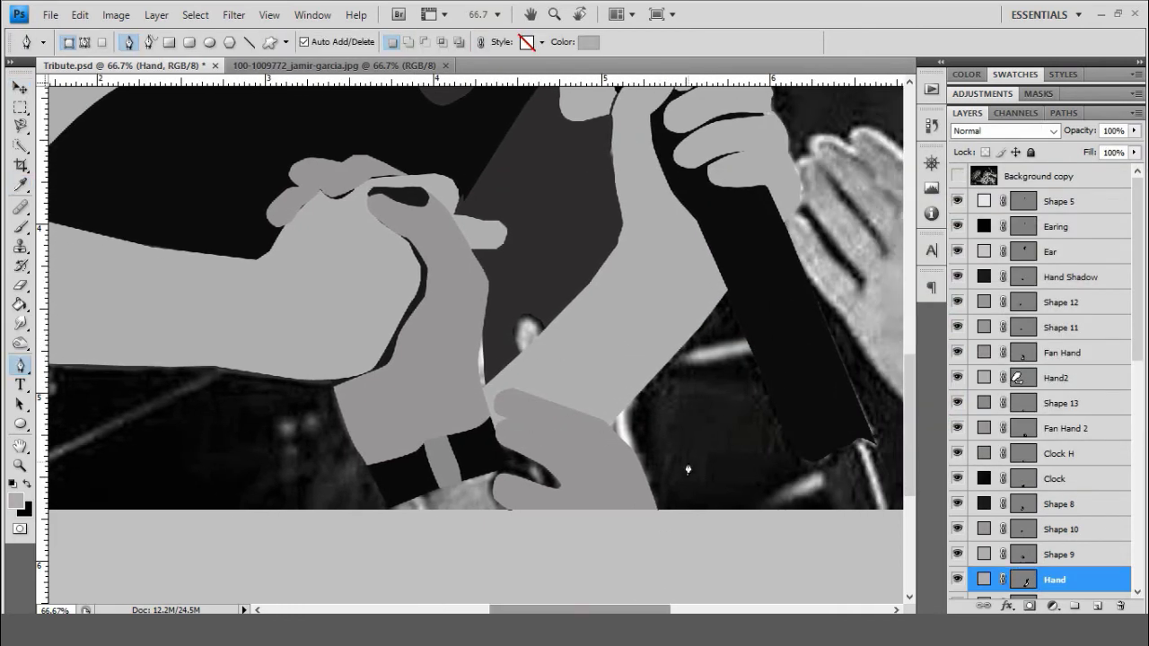
scroll(688, 470, up, 5)
scroll(692, 470, down, 3)
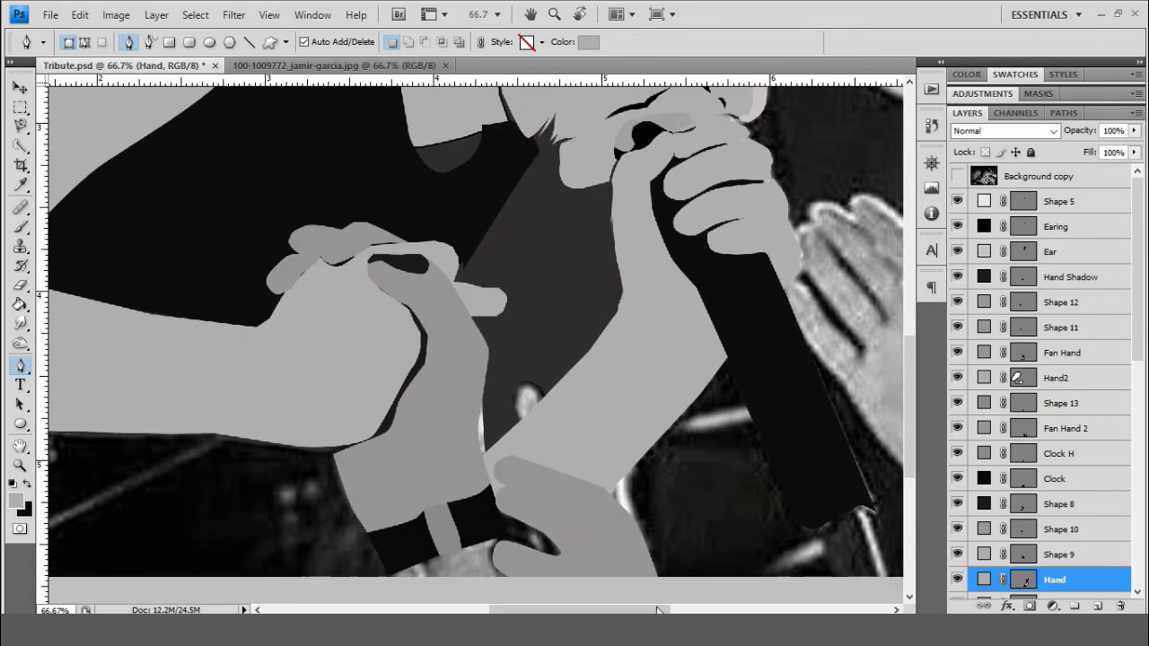
key(ctrl+minus)
key(ctrl+minus)
key(ctrl+minus)
key(alt+comma)
- Add a new bottom layer filled with a radial grey-to-black gradient around the singer
key(ctrl+shift+n)
key(Return)
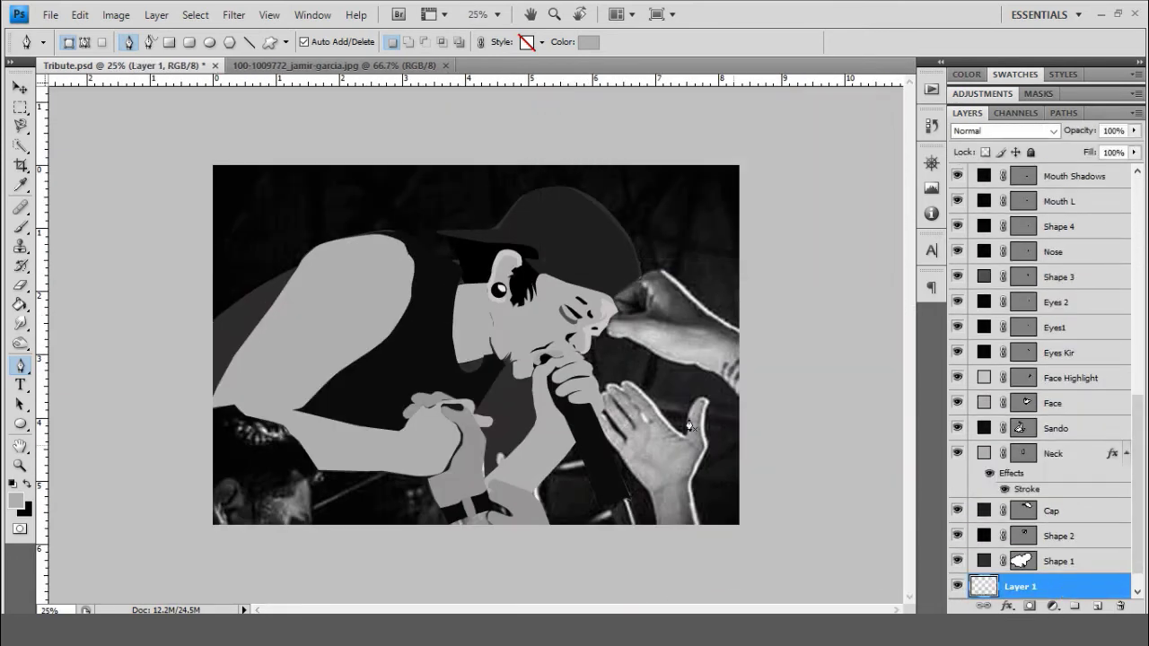
click(20, 303)
click(81, 304)
click(90, 42)
click(792, 110)
click(1064, 98)
drag(548, 315, 681, 440)
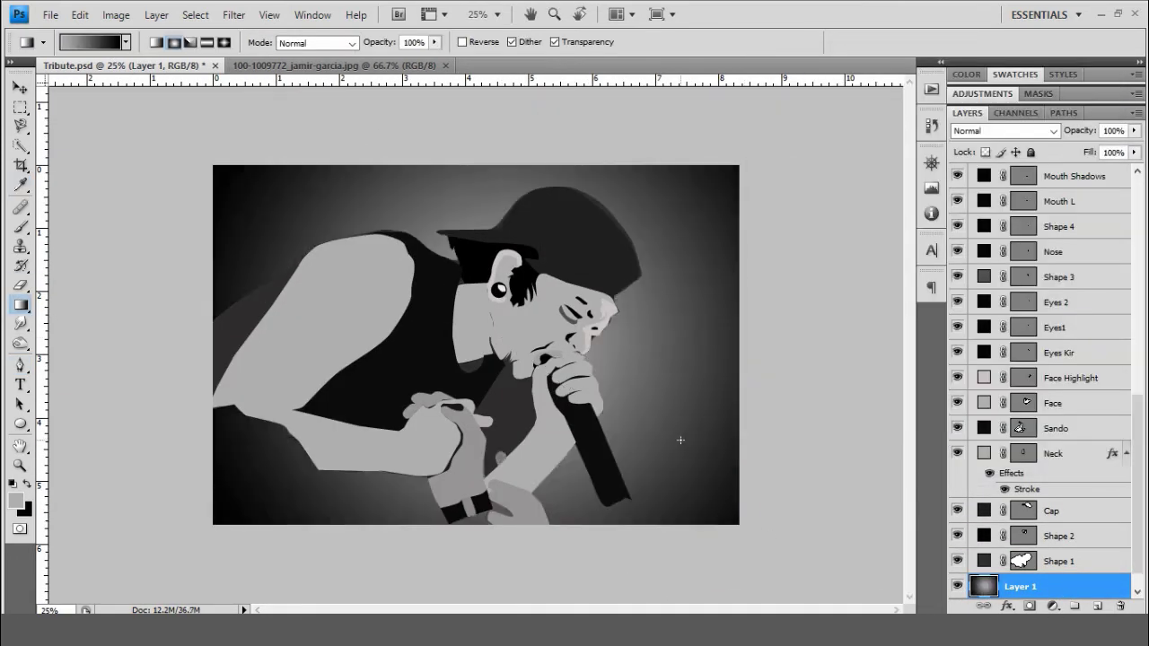
- Try Overlay then Screen blending on the gradient layer, then hide it
scroll(1041, 449, down, 1)
click(1004, 130)
click(978, 351)
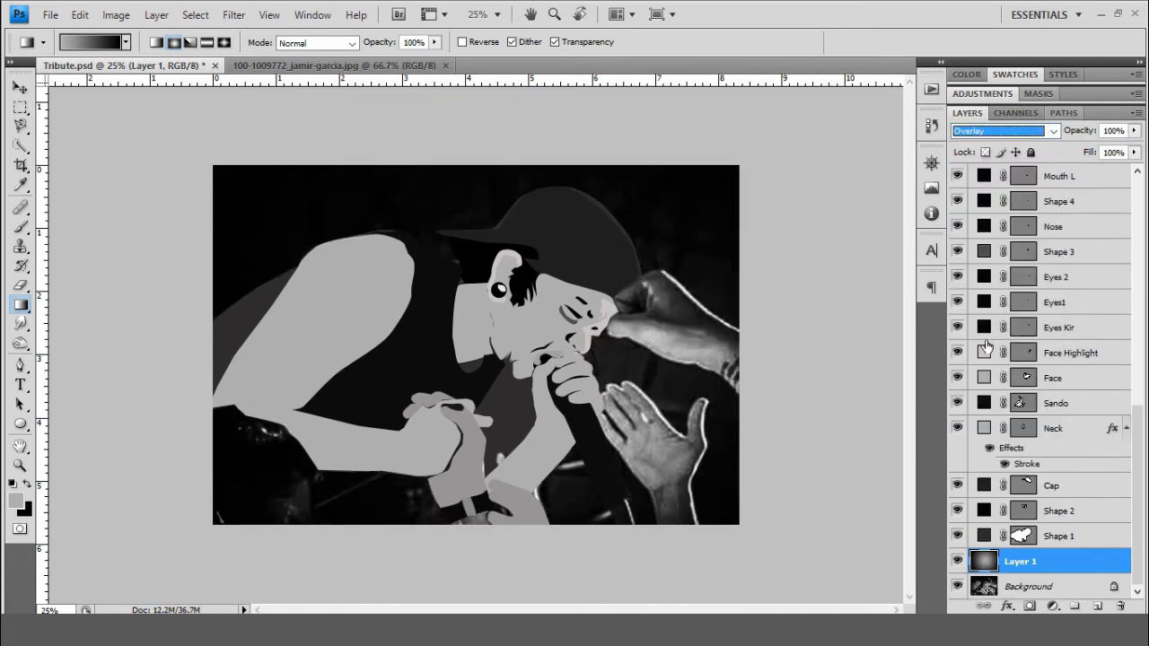
click(1003, 130)
click(978, 279)
click(956, 561)
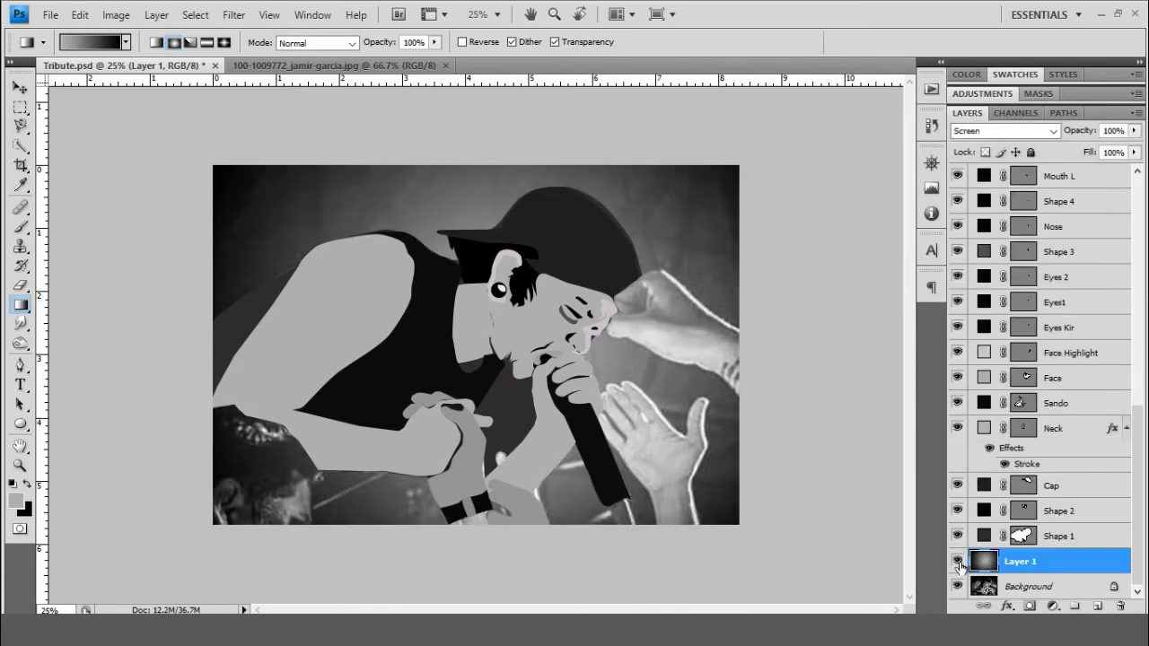
click(957, 561)
scroll(981, 417, up, 3)
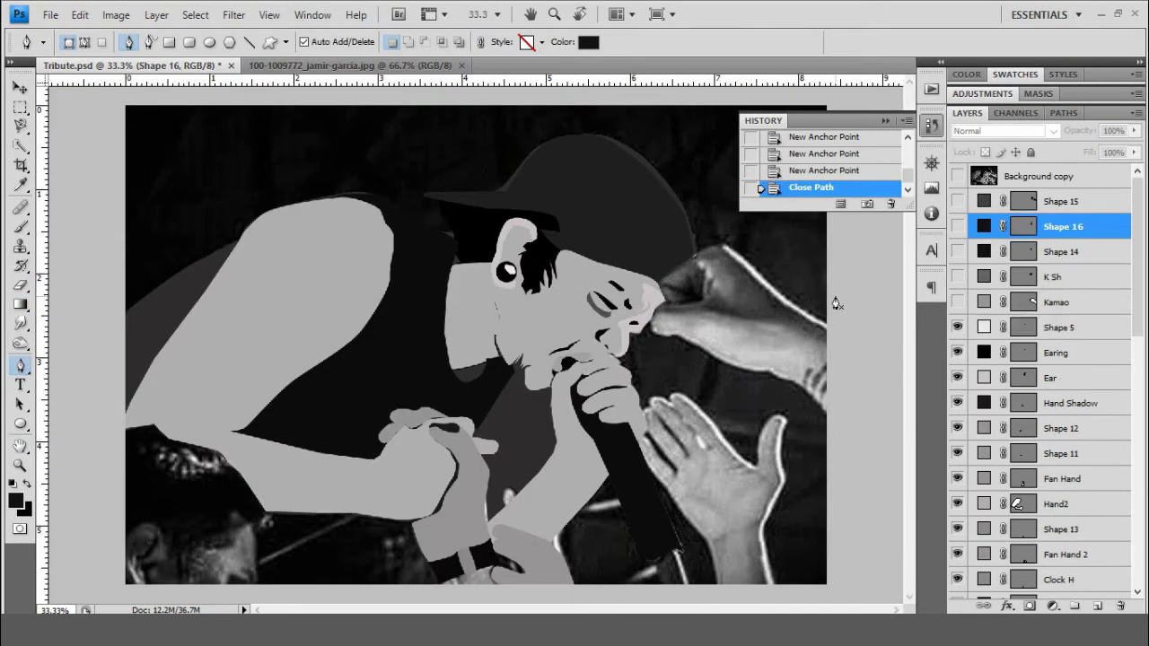
- Zoom in on the nose and draw a dark crescent shape along the cap brim
key(h)
key(ctrl+plus)
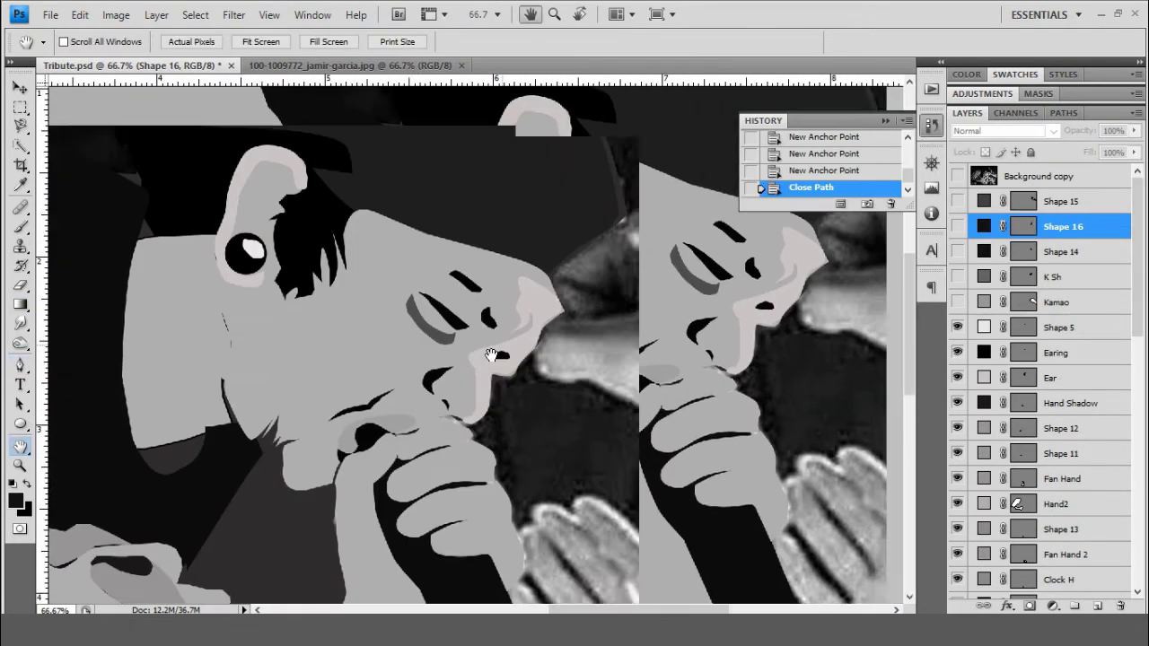
key(ctrl+plus)
key(p)
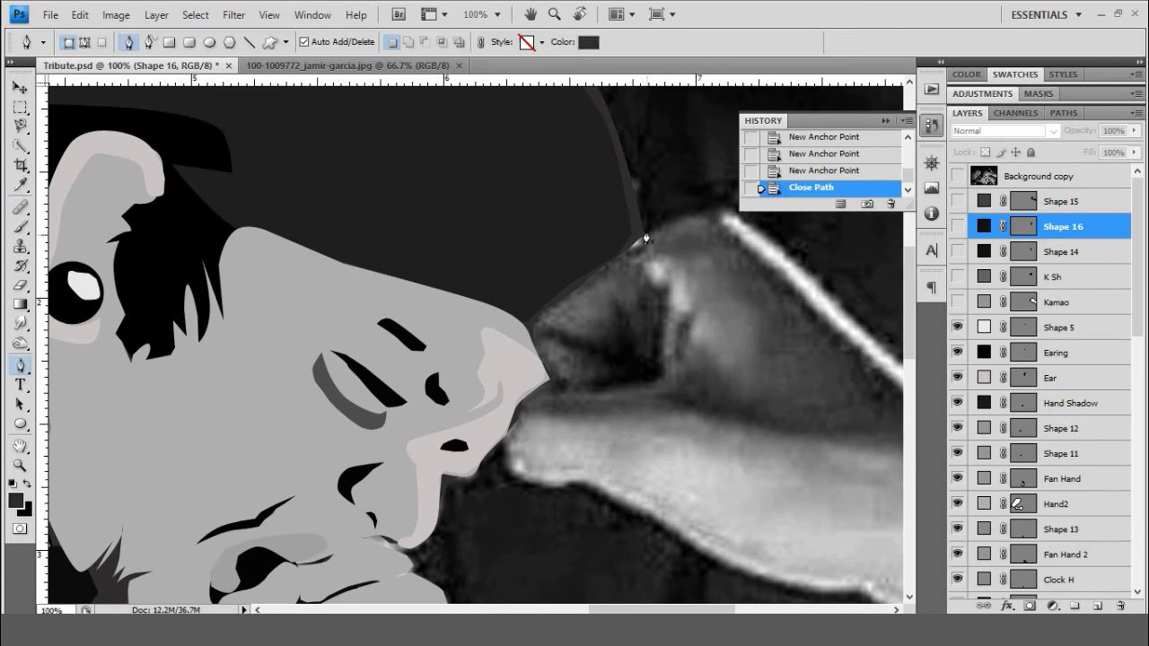
click(641, 230)
drag(623, 320, 609, 339)
click(549, 377)
click(516, 314)
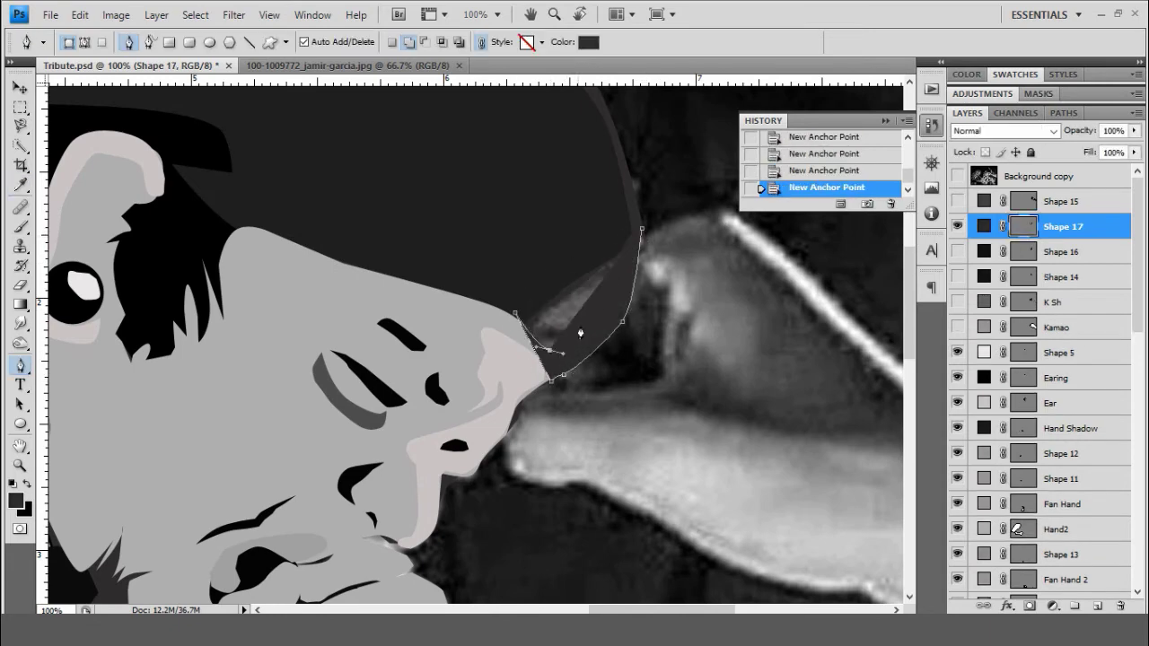
drag(629, 213, 633, 190)
click(642, 230)
- Select the Cap layer, start a cut-away path, then undo it
key(v)
ctrl+click(359, 162)
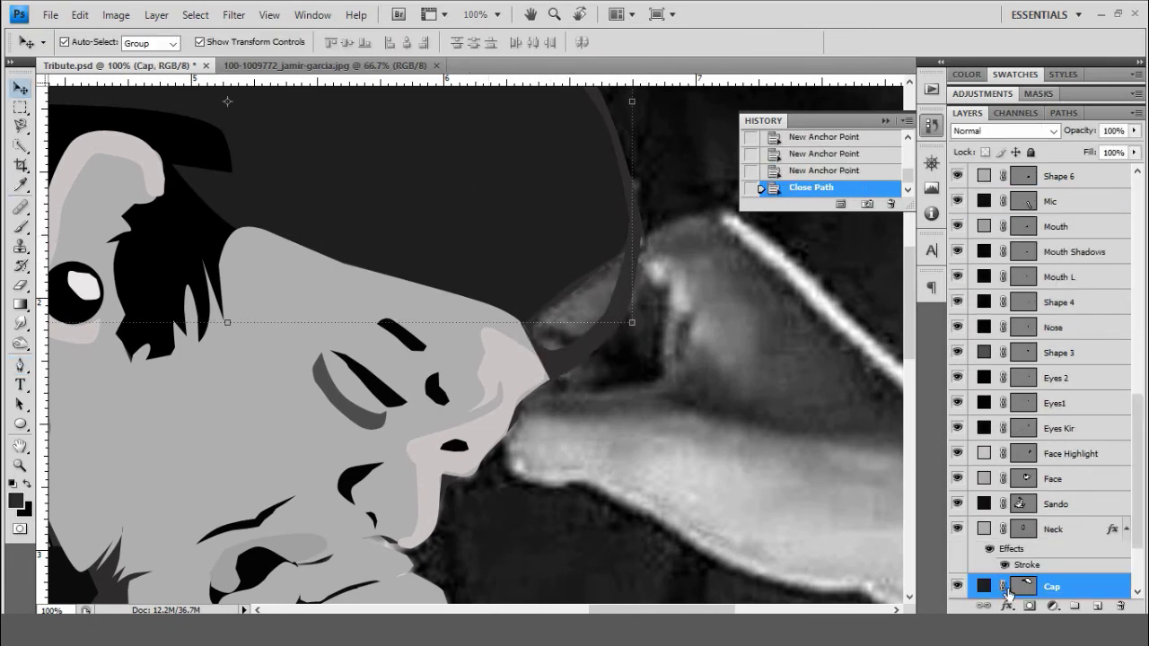
key(p)
click(424, 42)
click(551, 290)
click(539, 333)
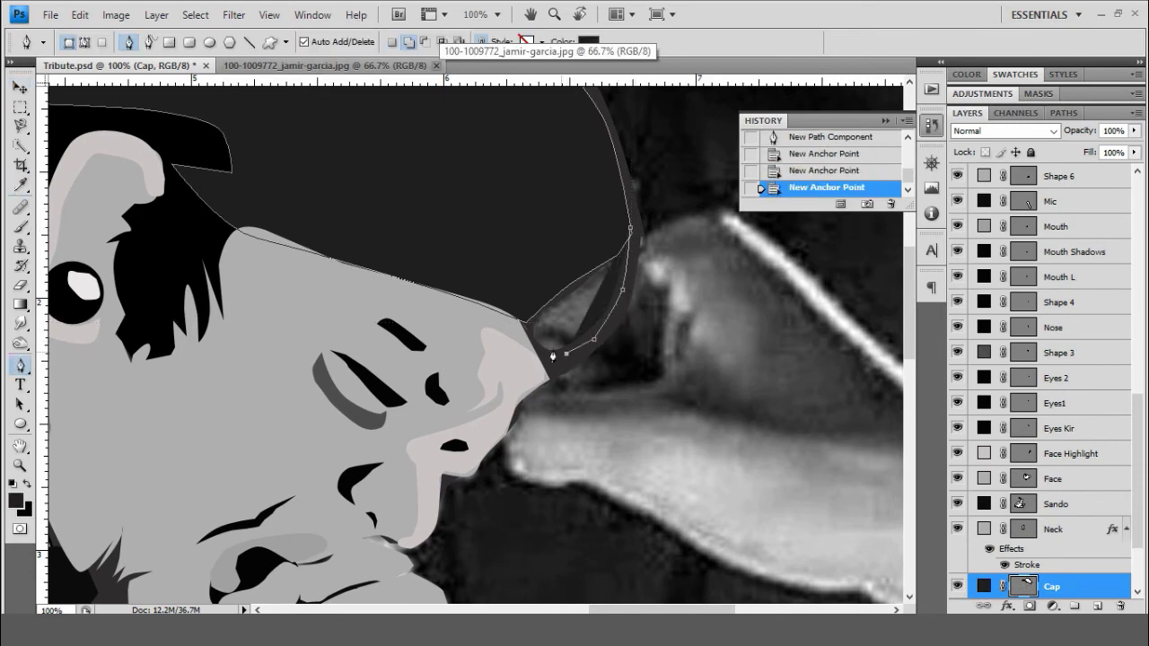
click(551, 269)
key(ctrl+alt+z)
key(ctrl+alt+z)
key(ctrl+alt+z)
- Zoom out and set the gradient layer Layer 1 to Dissolve blending
key(ctrl+minus)
key(ctrl+minus)
key(ctrl+minus)
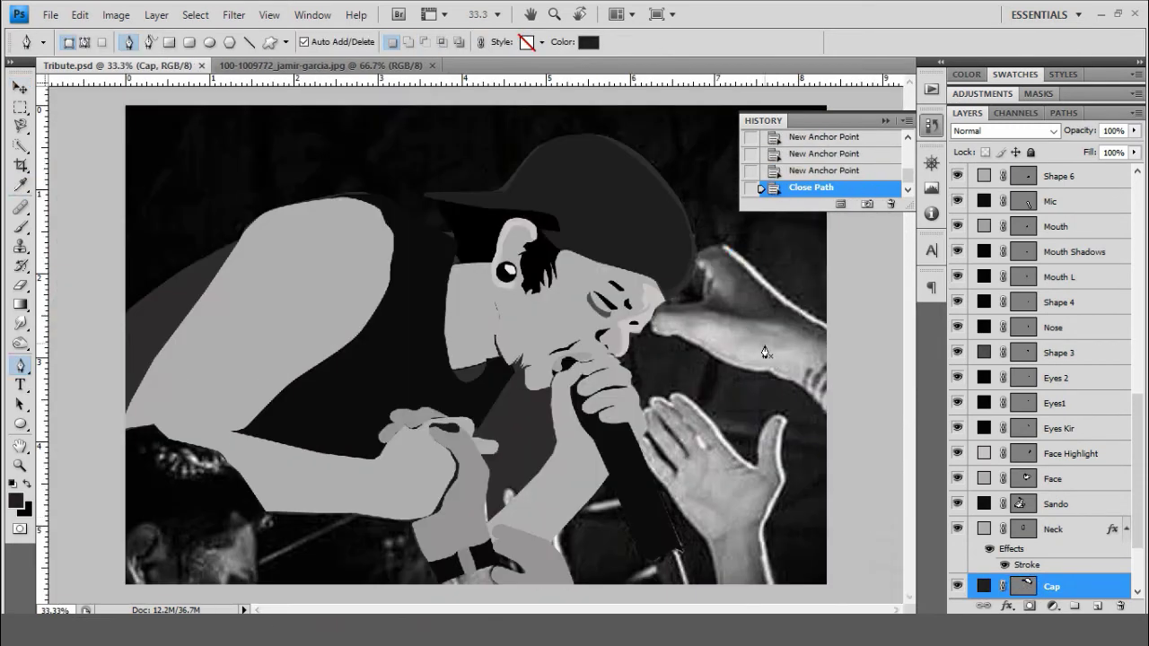
scroll(1094, 523, down, 3)
click(956, 549)
click(1023, 561)
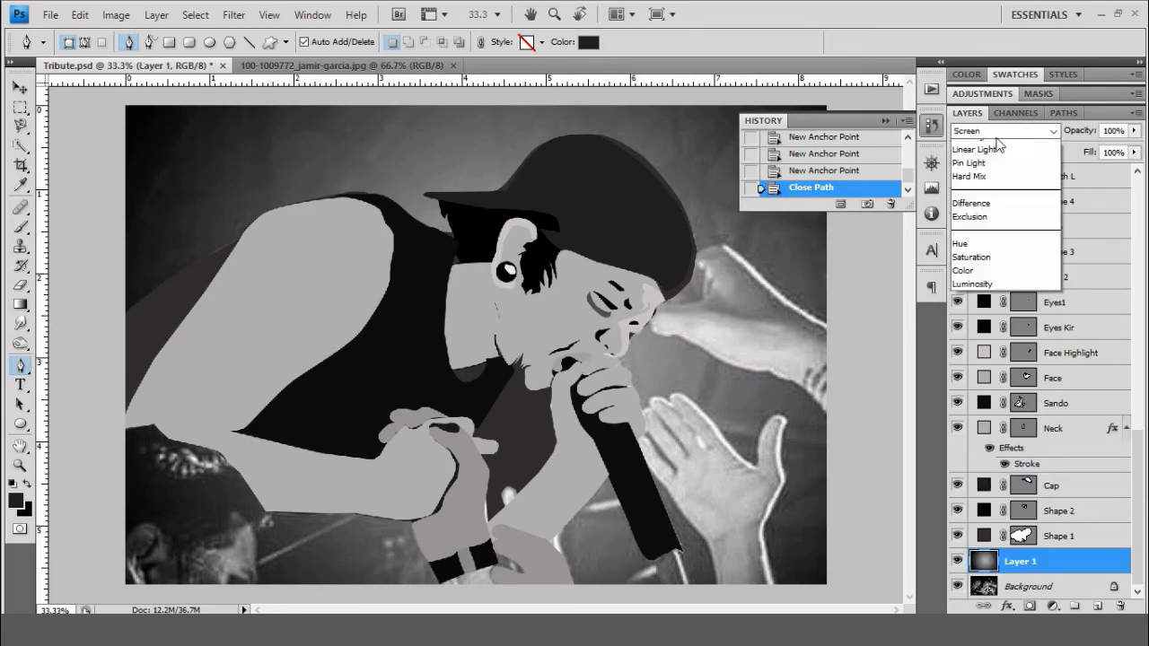
click(1002, 131)
click(978, 146)
- Toggle the reference photo on and off to compare it with the tracing
scroll(1041, 377, up, 5)
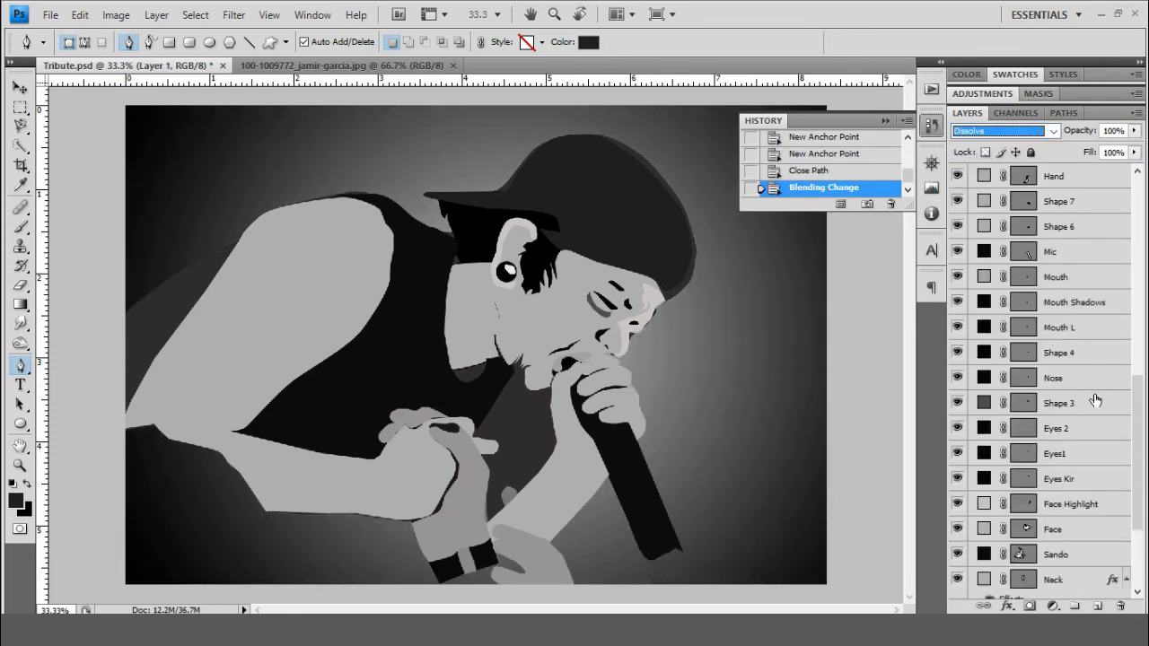
scroll(1041, 377, up, 5)
click(957, 176)
click(958, 175)
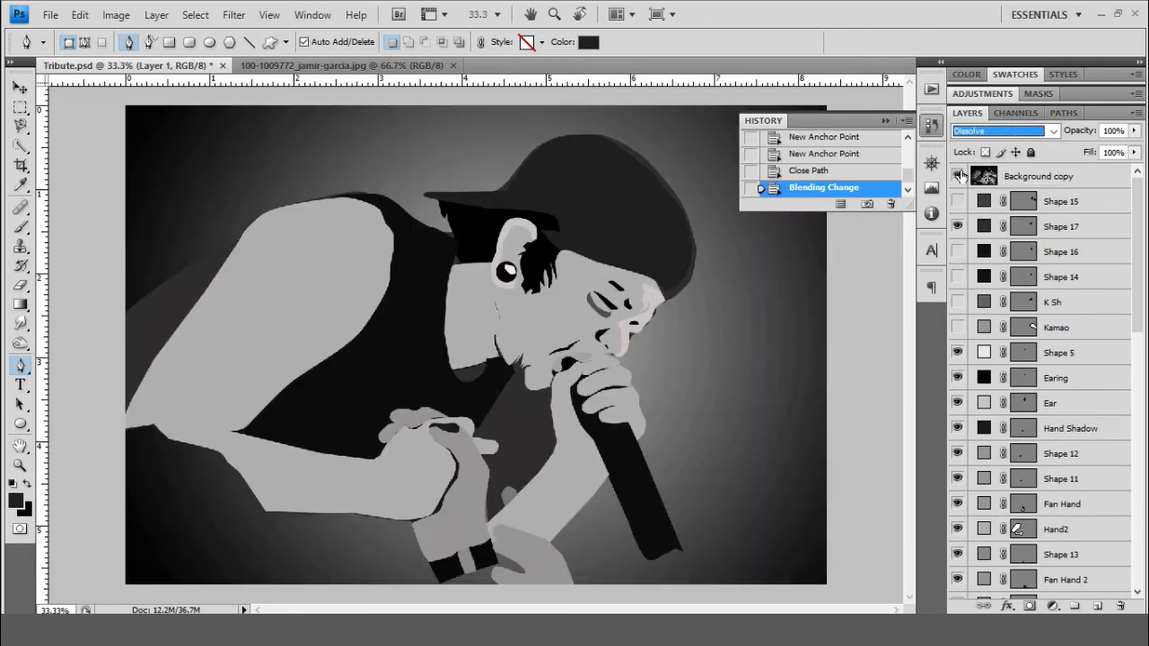
click(957, 176)
click(957, 176)
click(957, 176)
click(957, 176)
click(957, 176)
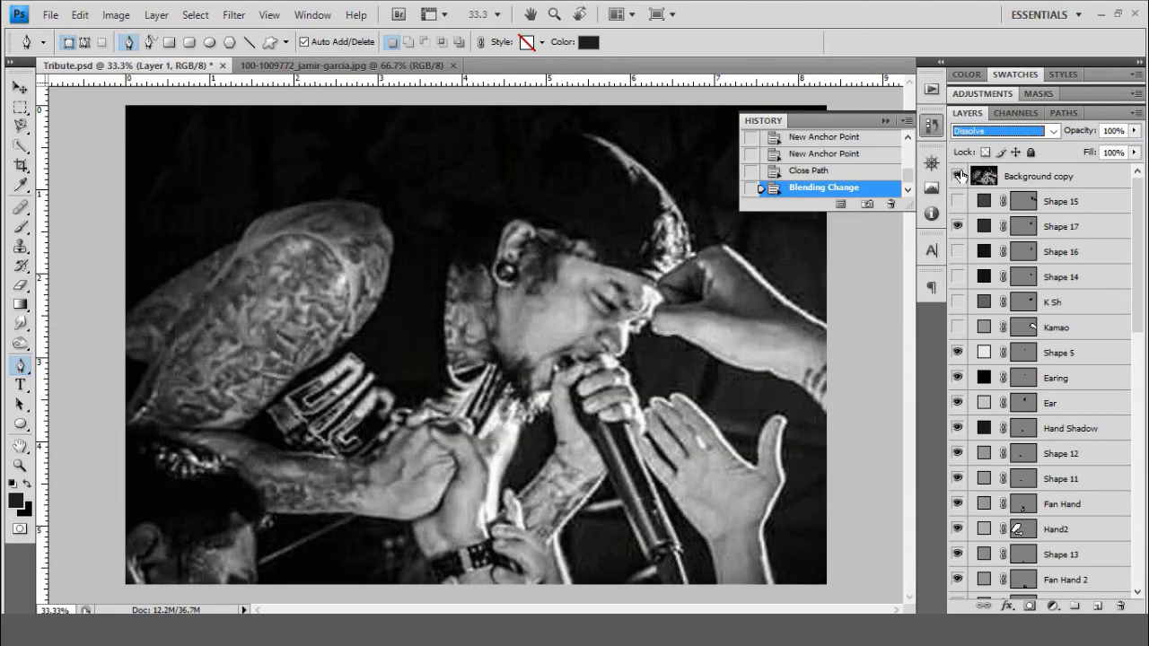
click(957, 176)
click(957, 176)
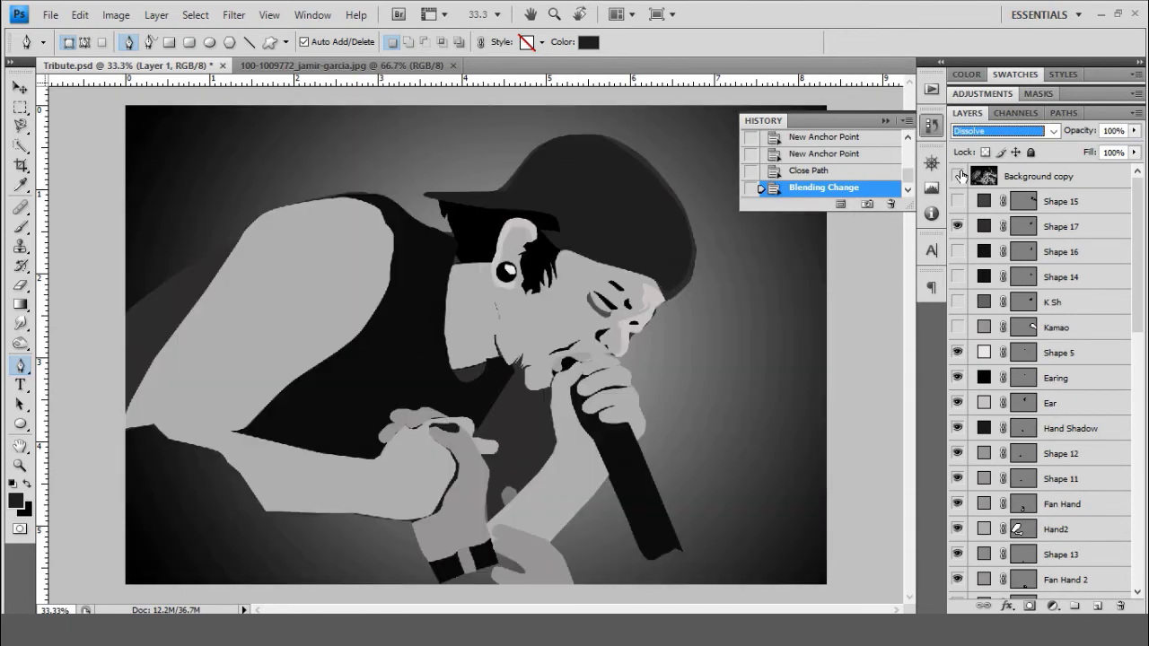
click(958, 176)
click(957, 176)
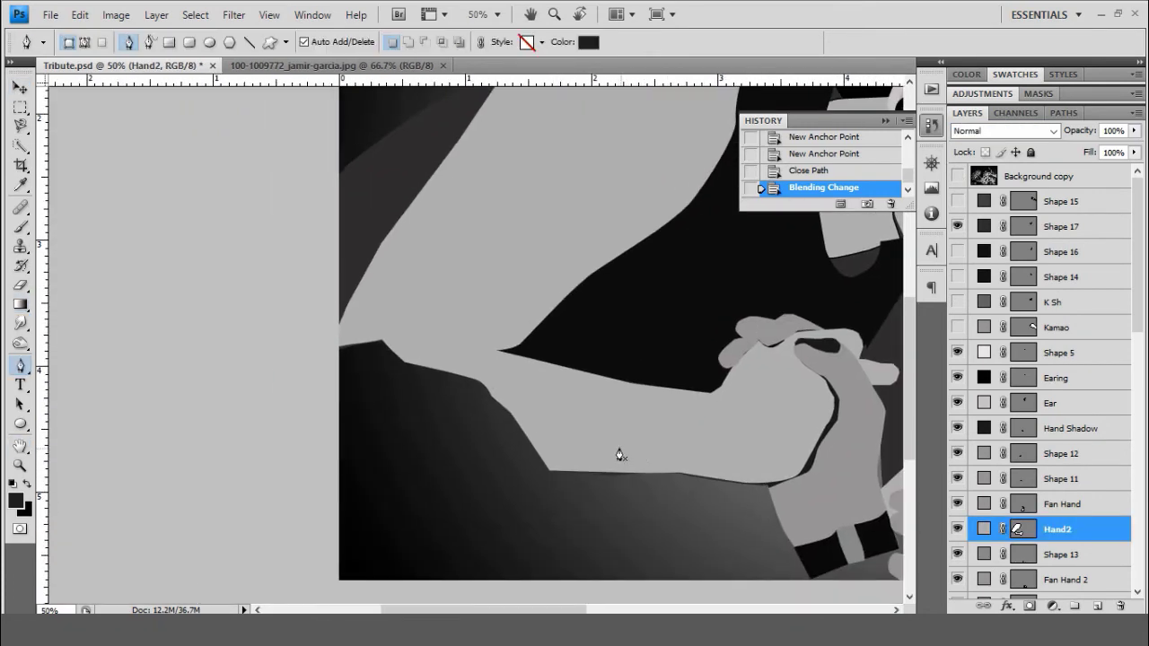
- Draw grey Shape 18 extending the forearm to the left edge
click(552, 470)
drag(423, 458, 383, 446)
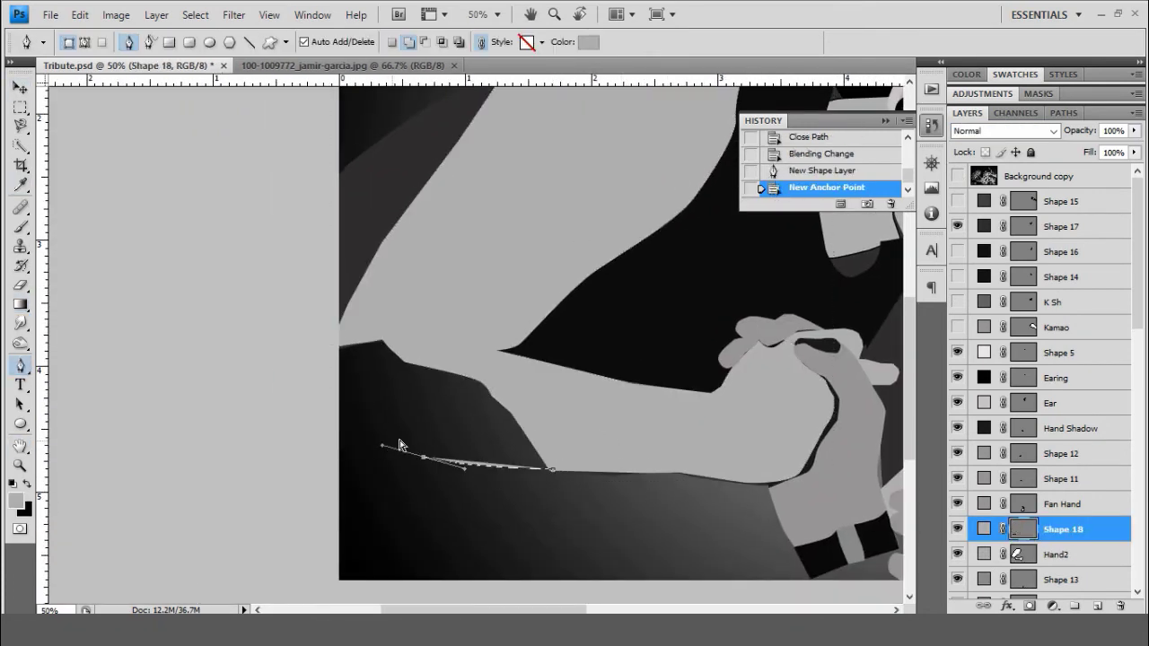
click(351, 436)
click(312, 414)
click(307, 372)
click(339, 332)
click(372, 315)
click(448, 333)
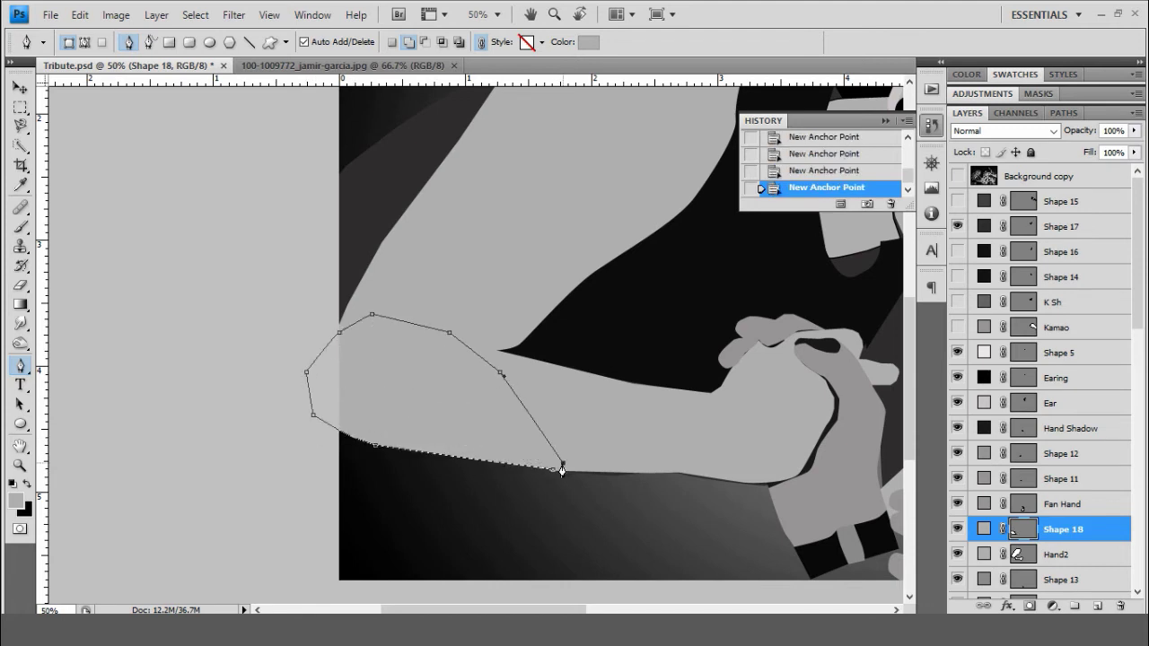
click(562, 469)
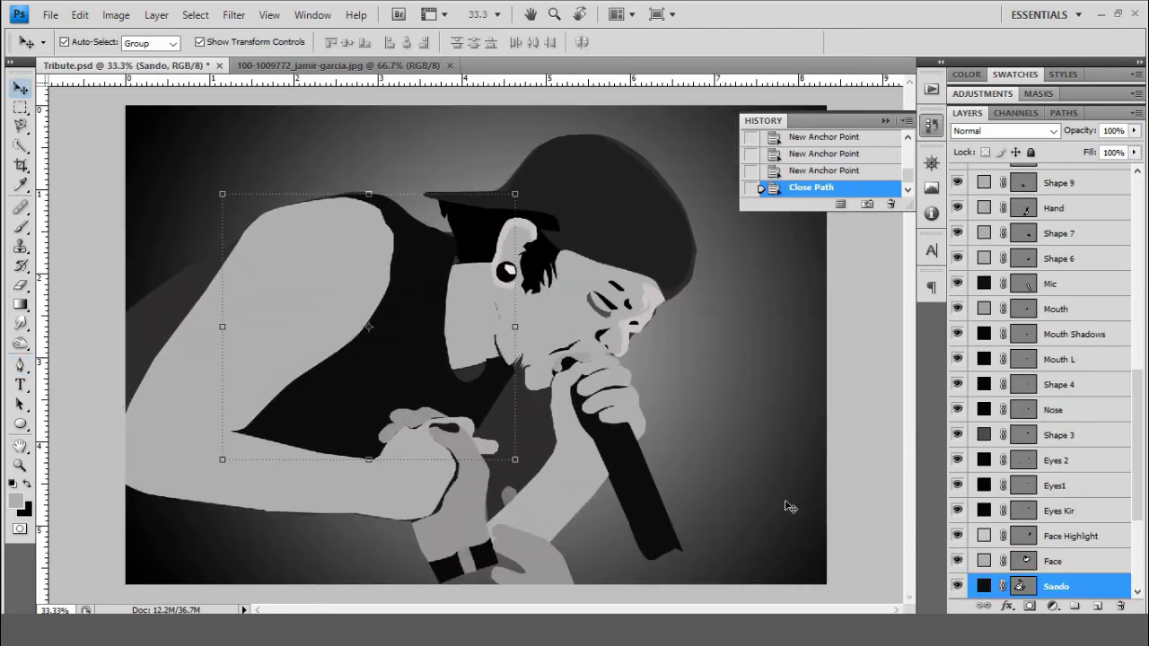
- Undo a stray tank-top path, save the document, and close the History panel
key(p)
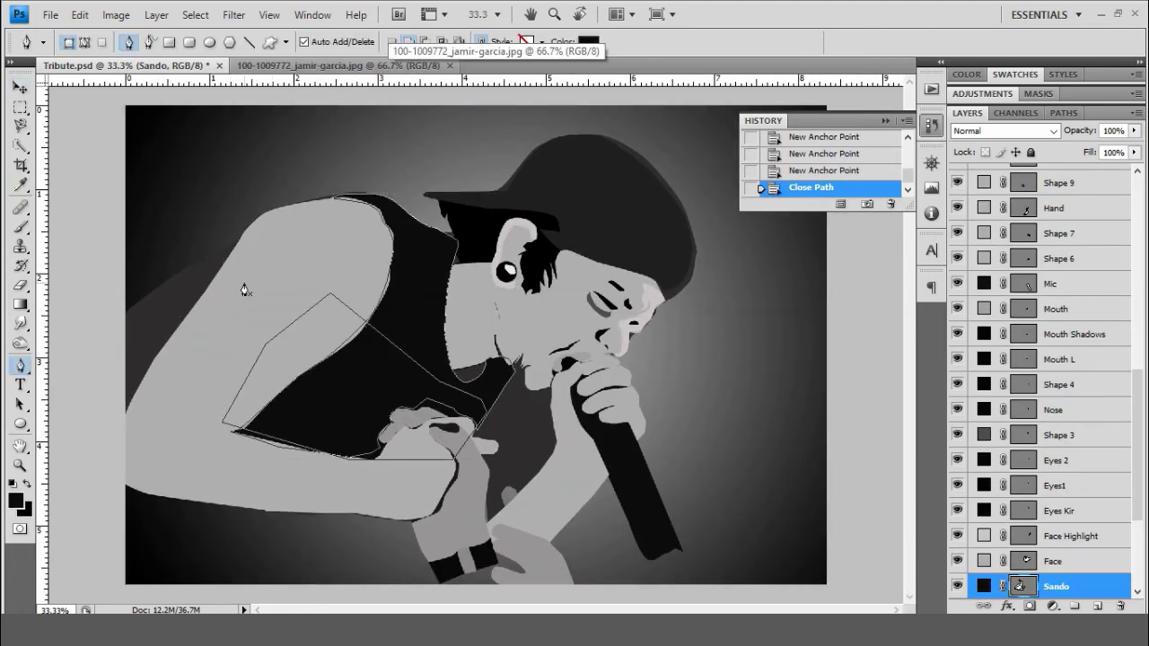
click(120, 308)
click(169, 285)
click(225, 247)
key(ctrl+alt+z)
key(ctrl+alt+z)
key(ctrl+alt+z)
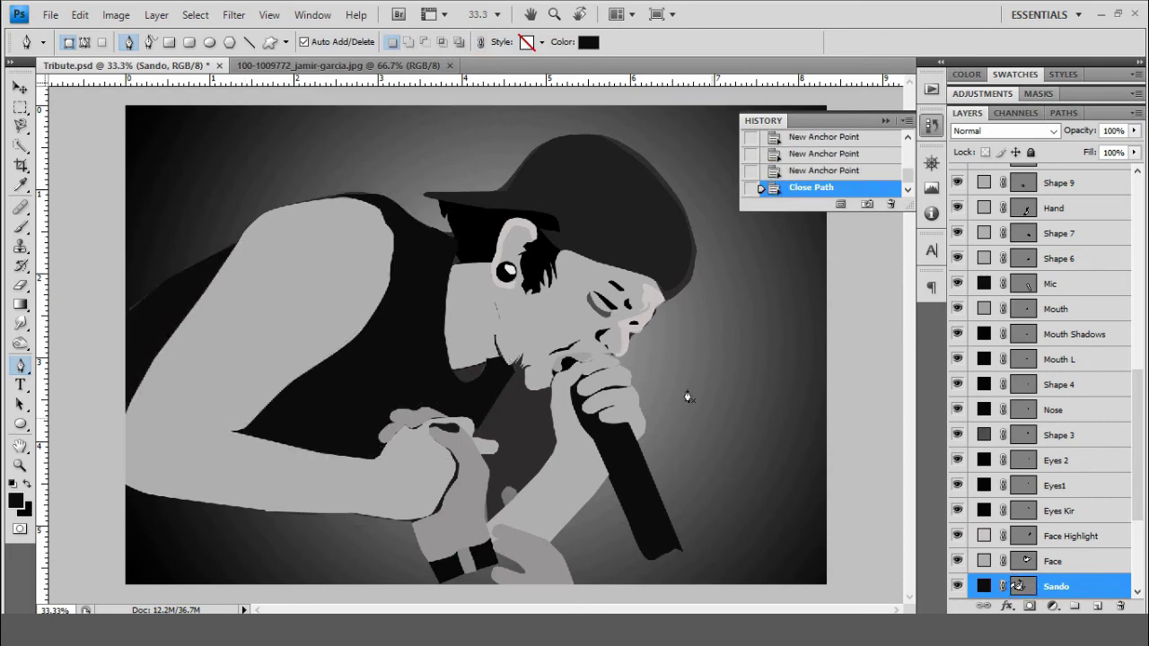
key(ctrl+s)
click(932, 130)
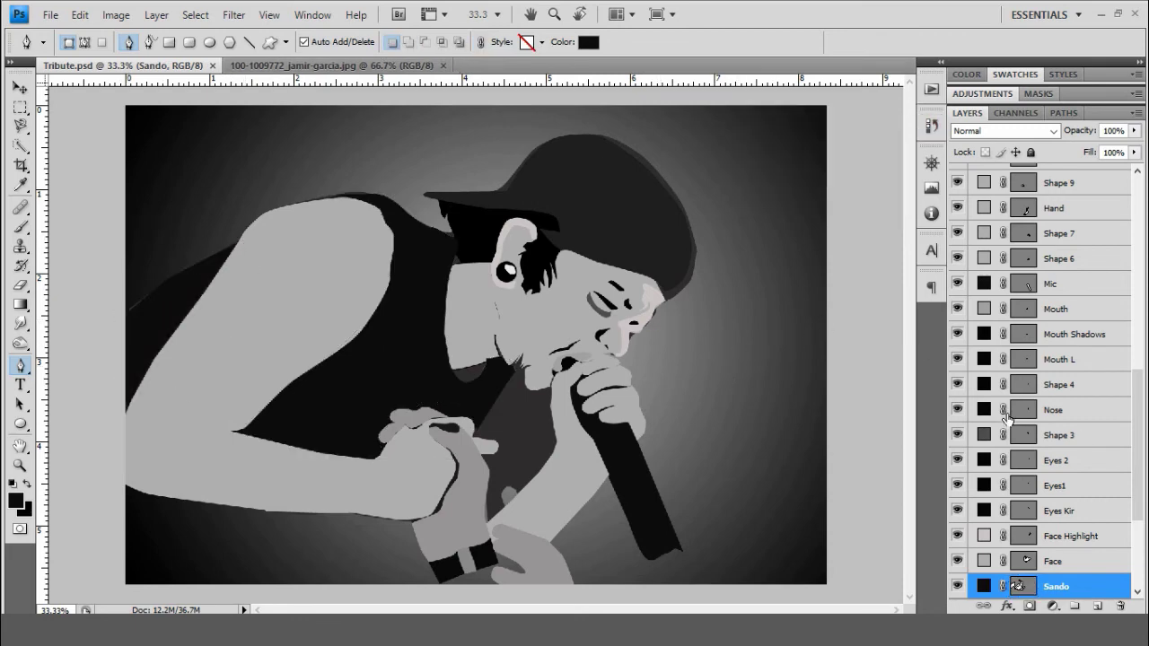
scroll(1032, 377, up, 10)
- Create a new layer named 'Fanhand 3' above the Earing layer
click(1062, 378)
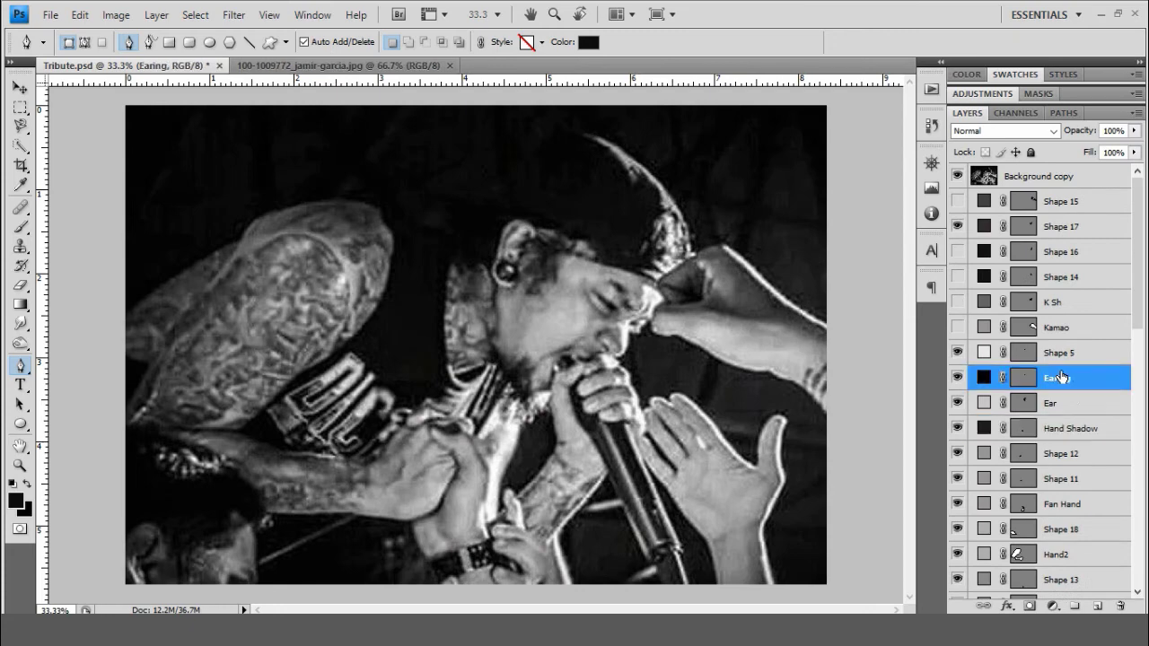
key(ctrl+shift+n)
text(Fanhand 3)
key(Return)
- Start a Pen outline of the fan's raised hand from the wrist up the thumb
key(ctrl+plus)
drag(754, 359, 573, 297)
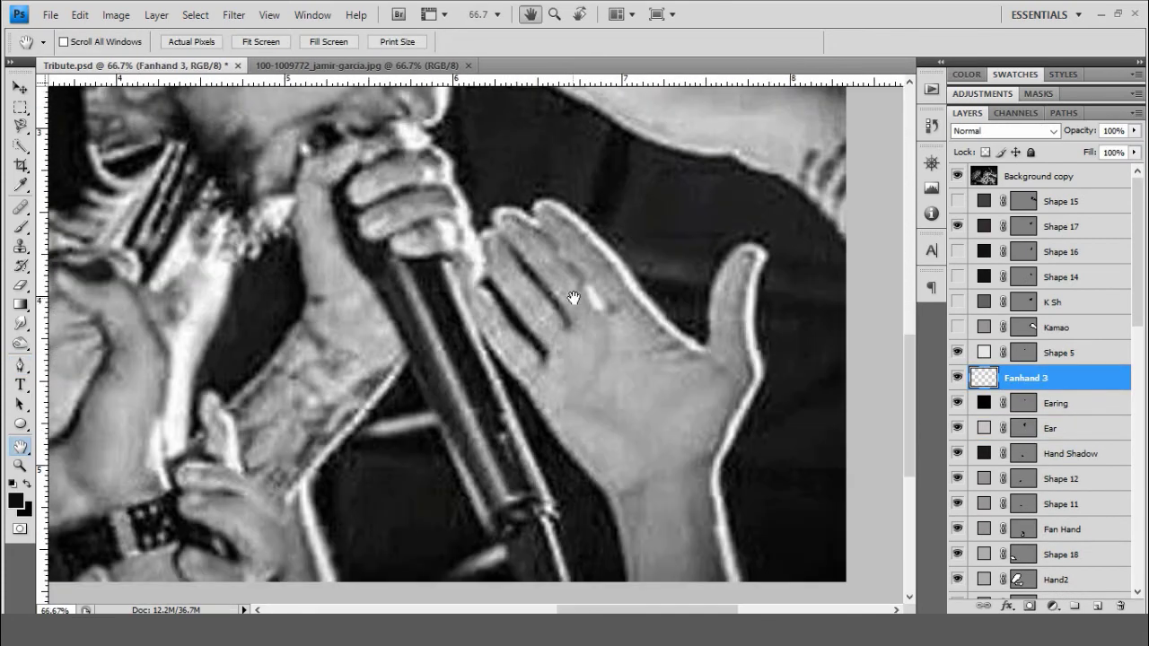
key(p)
click(748, 583)
click(720, 466)
scroll(769, 393, up, 3)
click(768, 333)
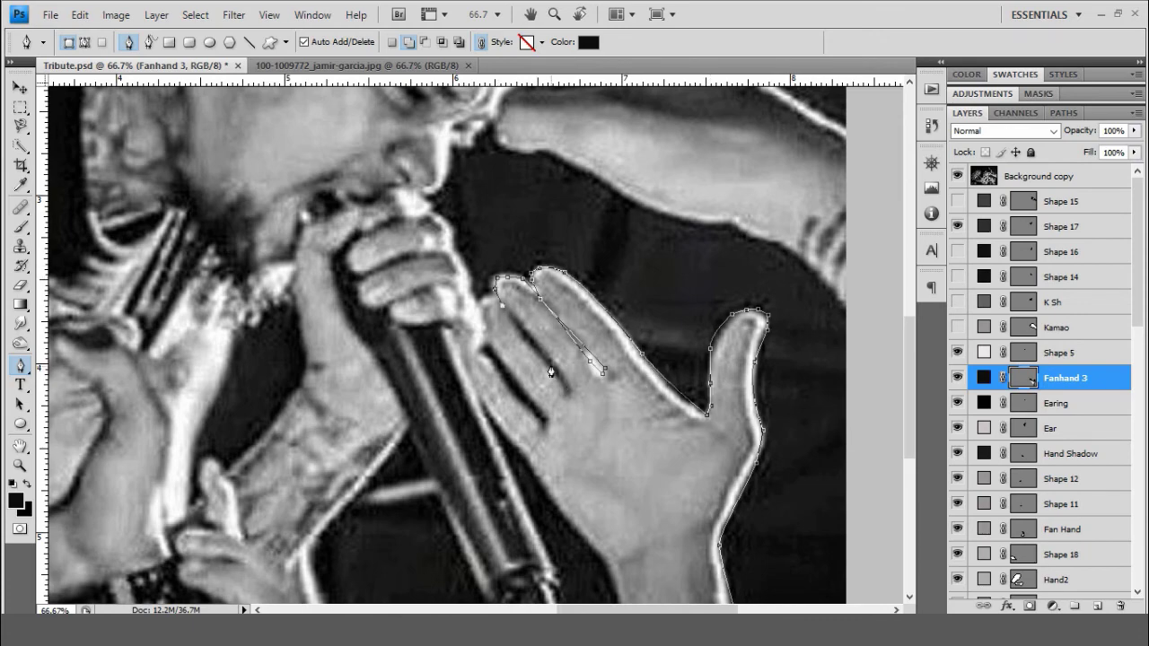
key(ctrl+plus)
key(ctrl+plus)
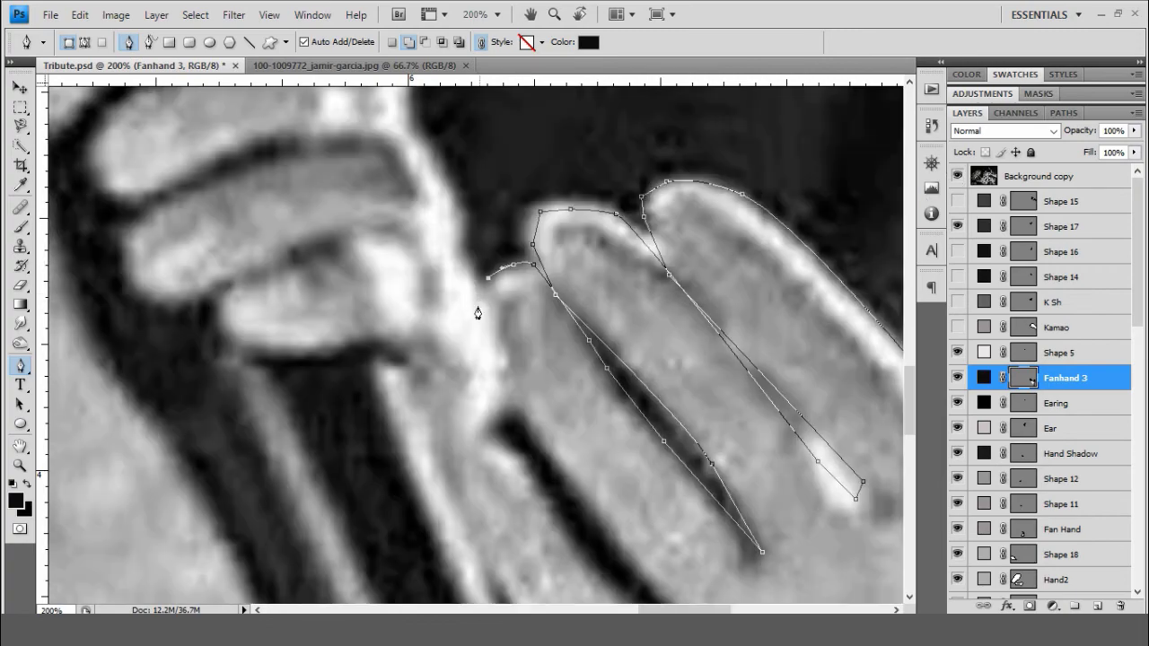
click(549, 453)
- Finish tracing the hand along the fingers and down its edge, closing the outline
scroll(678, 465, down, 3)
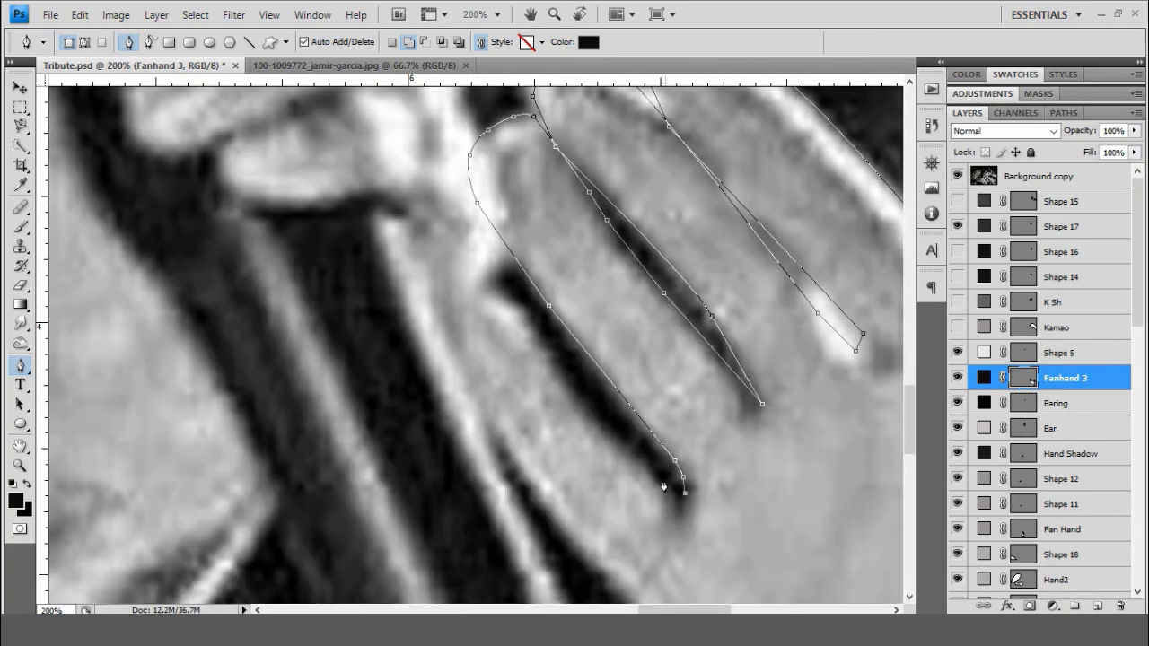
scroll(471, 392, down, 5)
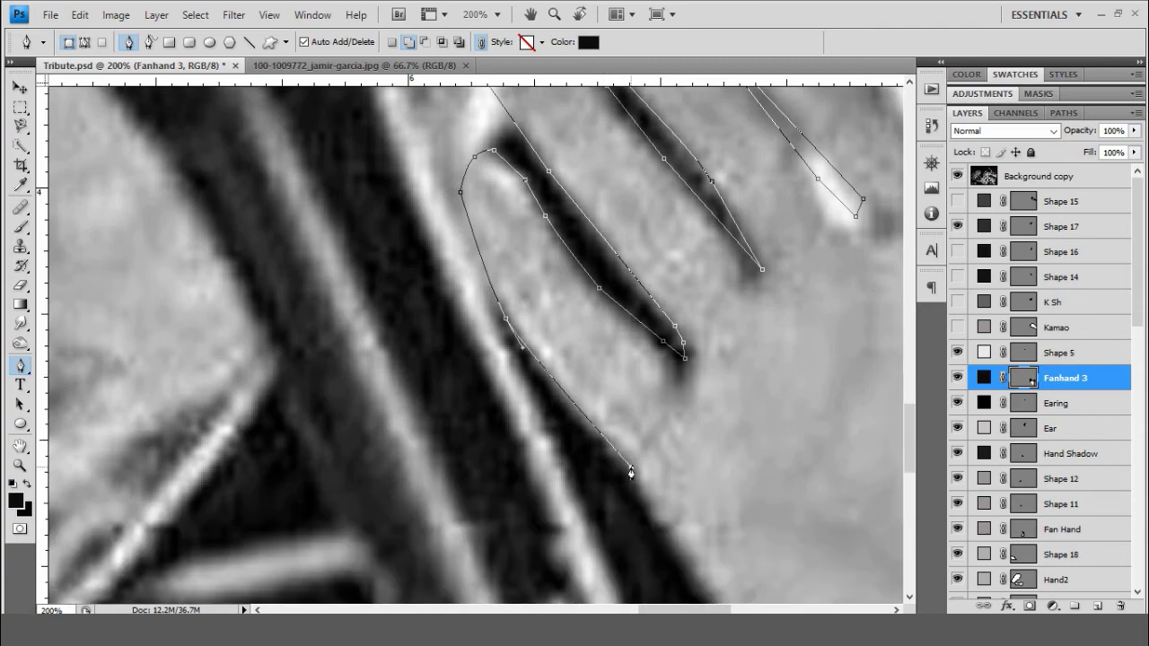
click(631, 372)
click(727, 518)
drag(736, 543, 789, 566)
click(626, 308)
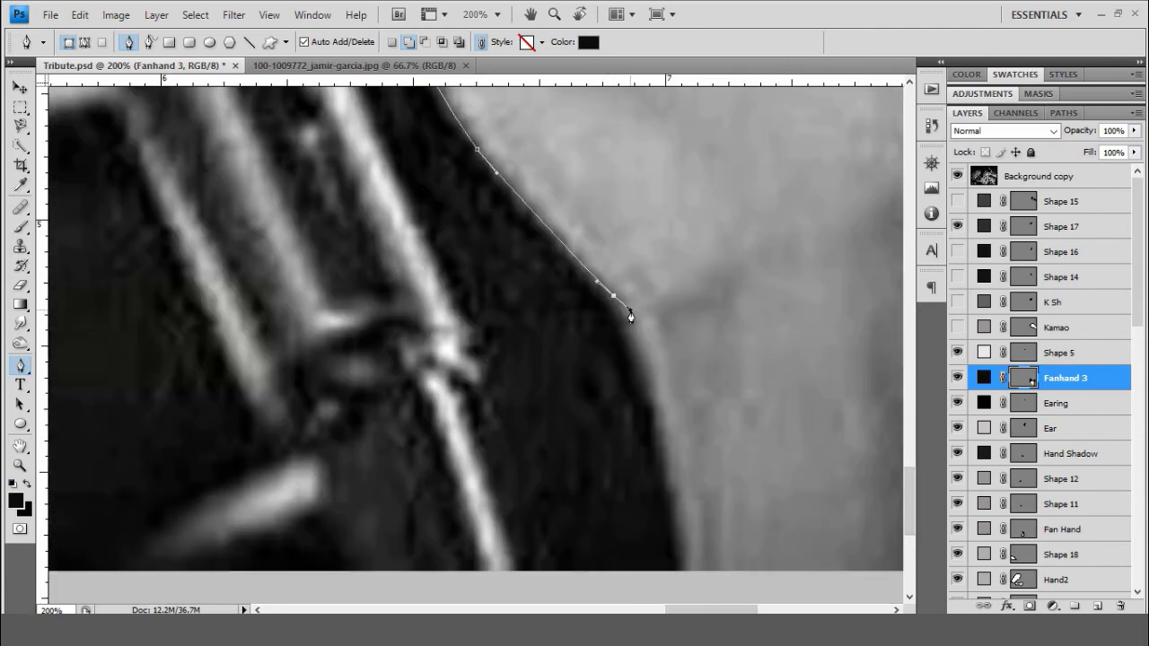
drag(626, 308, 629, 242)
click(684, 505)
drag(685, 505, 565, 508)
click(565, 508)
key(ctrl+minus)
key(ctrl+minus)
key(ctrl+minus)
key(ctrl+minus)
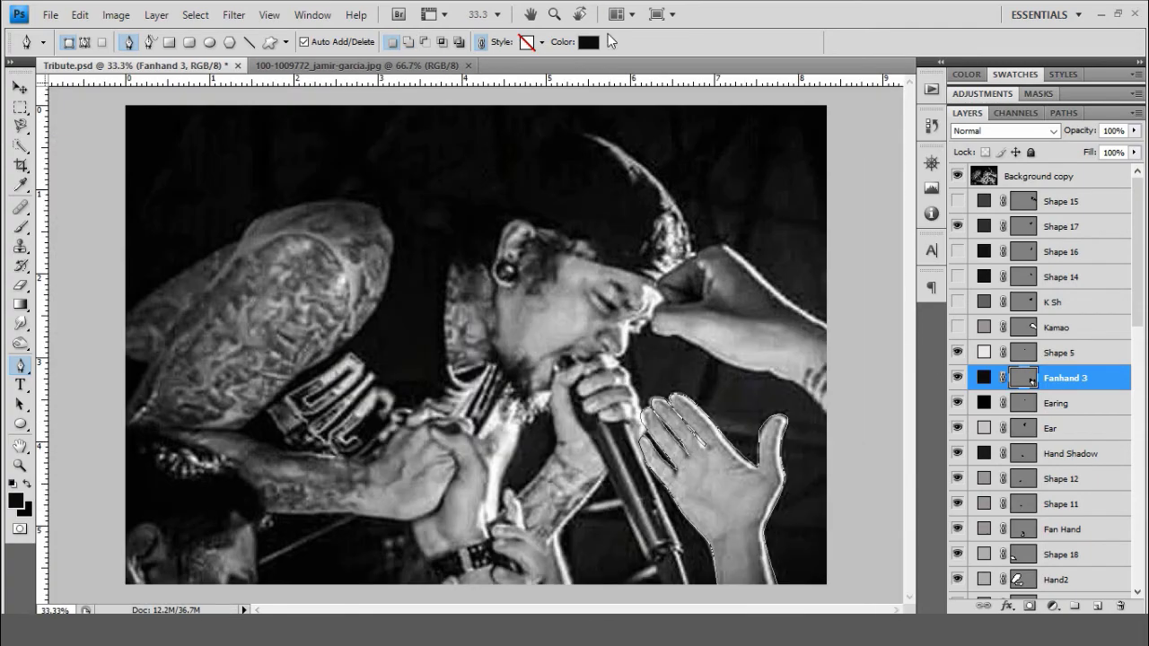
- Fill the hand shape with a sampled light grey, then hide the Fanhand 3 layer
double_click(983, 378)
click(558, 518)
key(Return)
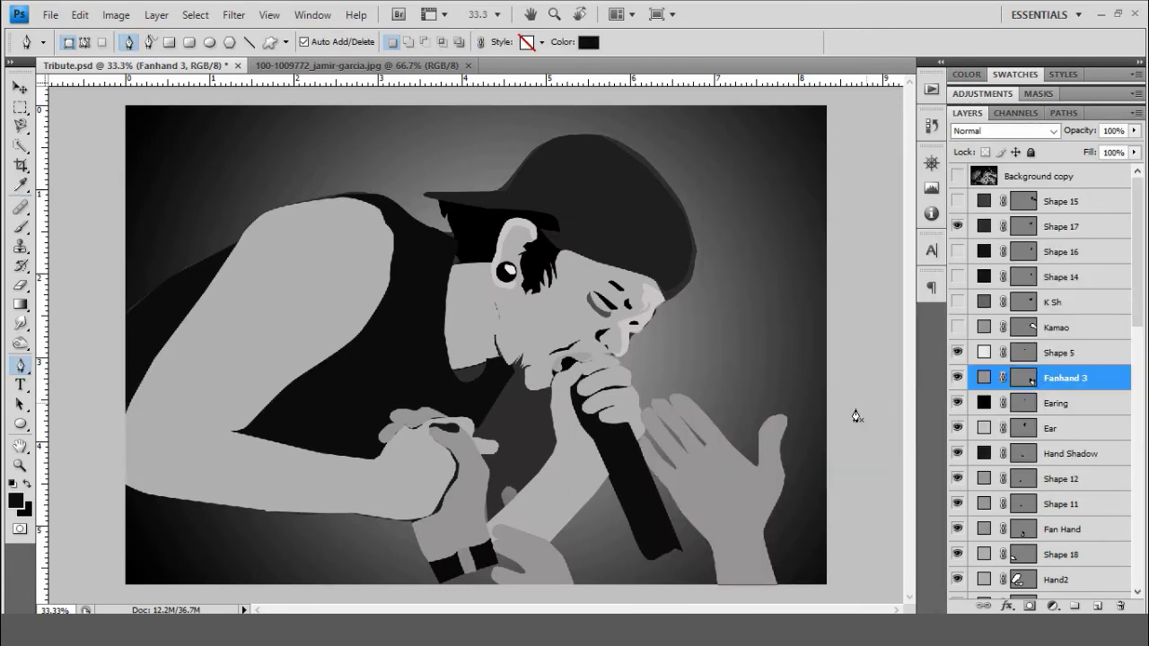
click(959, 379)
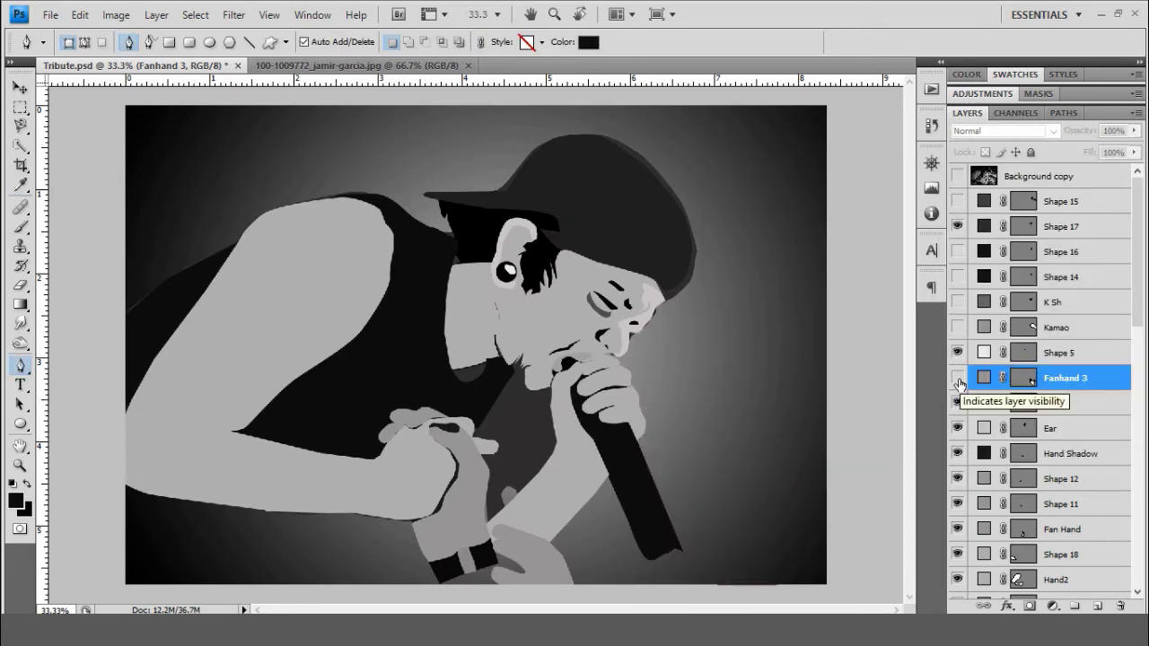
- Browse the layers, selecting the Layer 1 copy background and the dark crescent shape
scroll(959, 383, down, 10)
scroll(958, 384, down, 5)
click(1025, 560)
click(1025, 589)
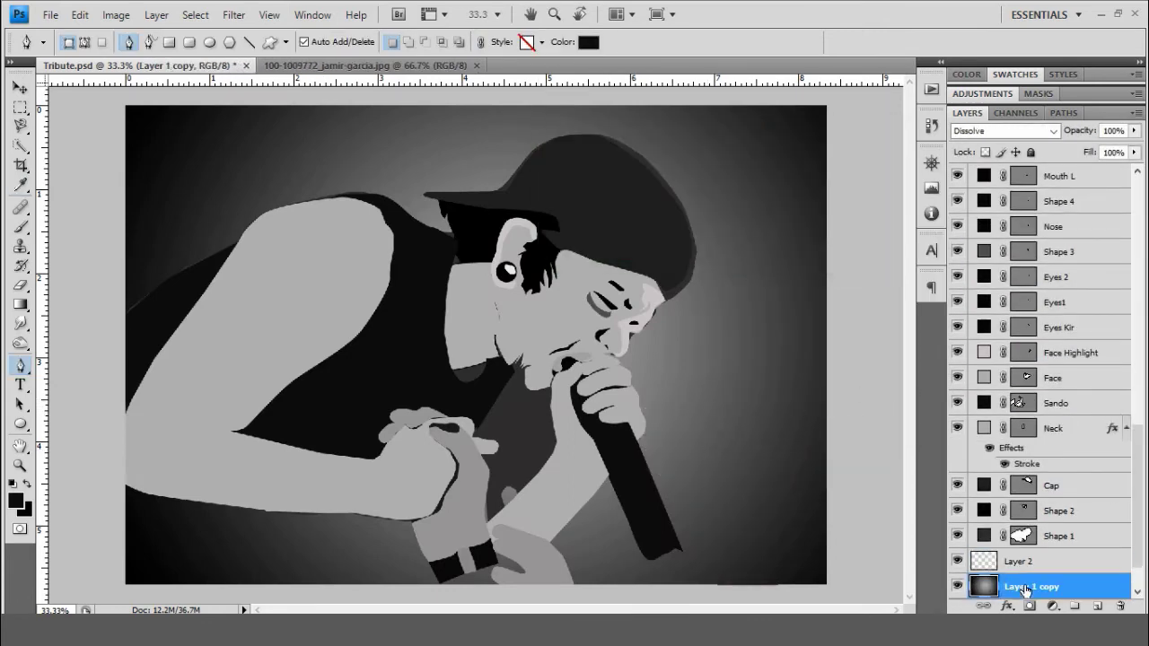
scroll(669, 292, up, 2)
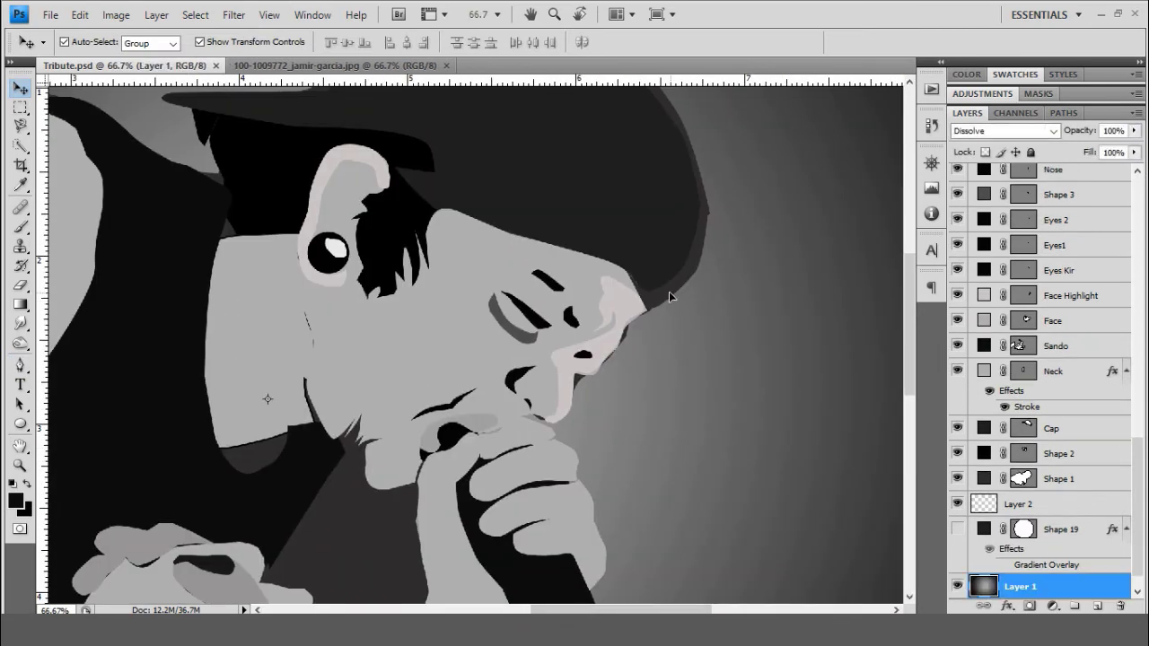
click(668, 292)
scroll(978, 296, down, 3)
scroll(960, 510, down, 5)
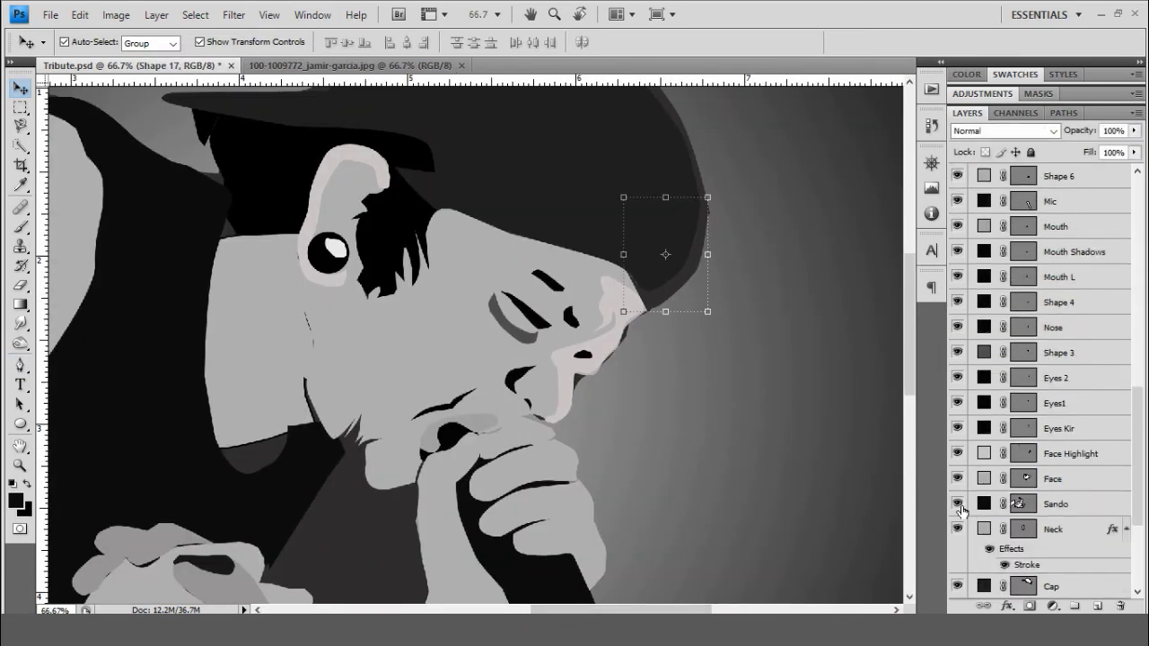
scroll(960, 510, down, 2)
scroll(813, 475, down, 2)
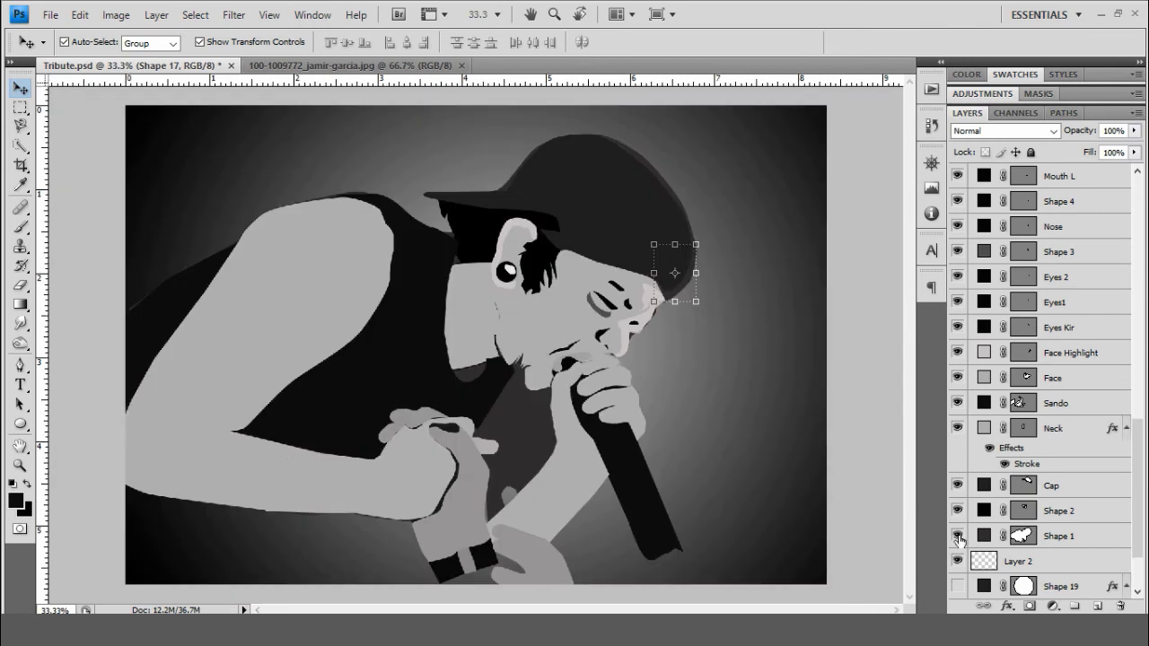
- Toggle Shape 1's visibility to check its area, then add an anchor on its lower edge
double_click(957, 536)
click(958, 535)
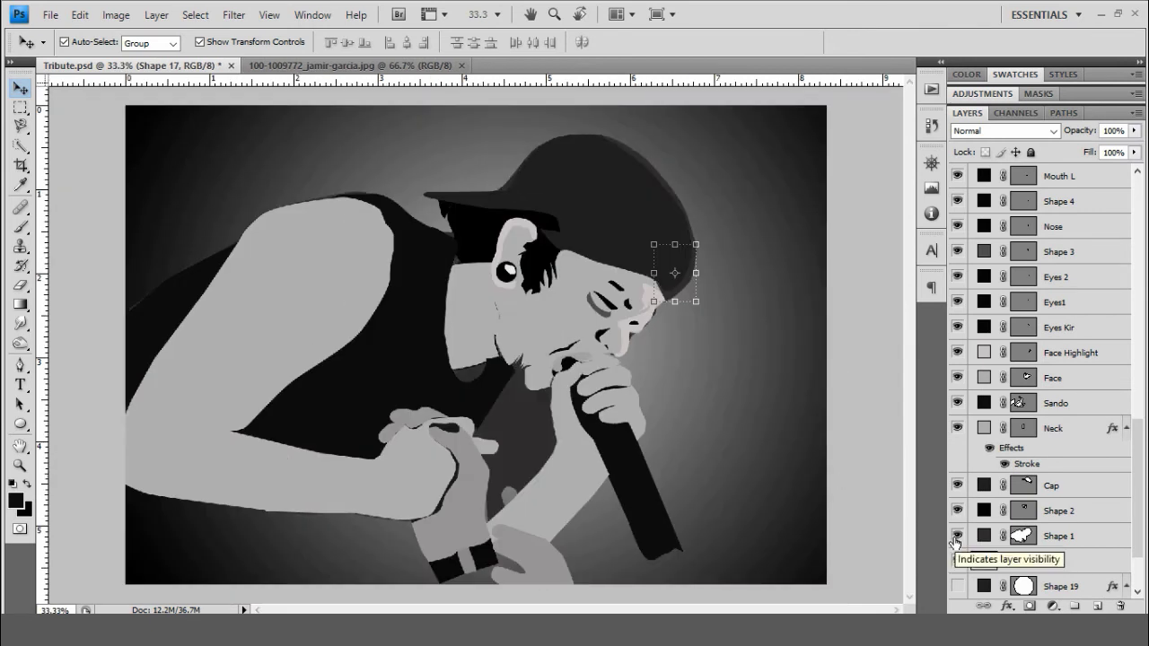
click(955, 539)
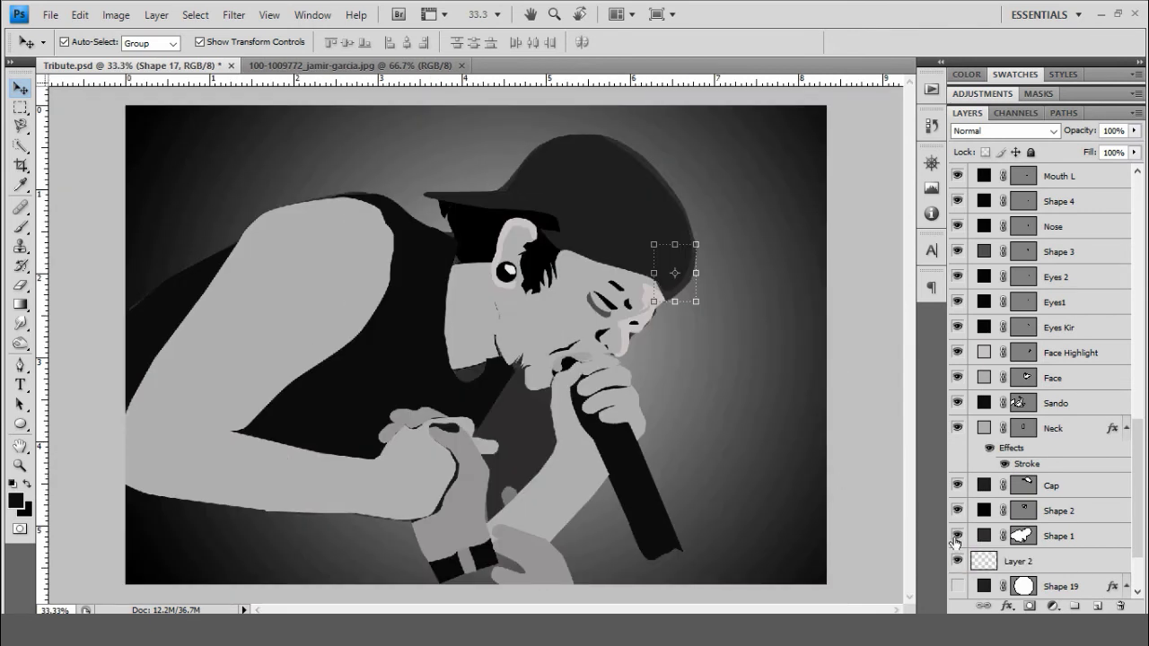
click(1036, 538)
key(p)
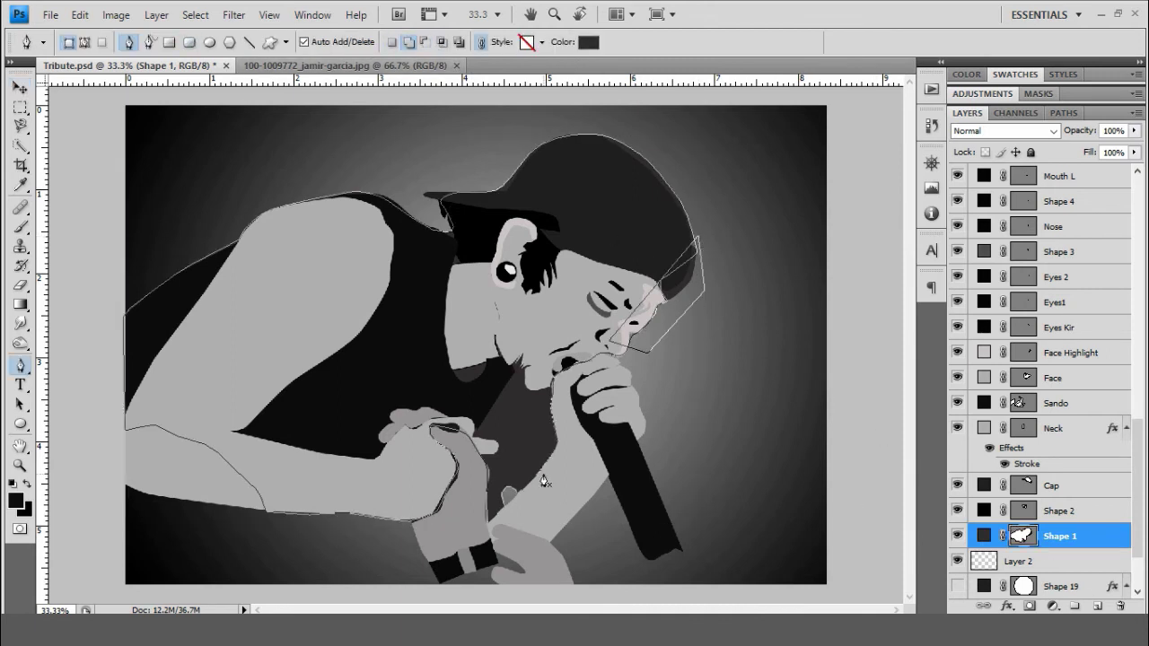
key(i)
key(p)
click(399, 592)
- Select the Neck layer and create a new empty layer above it
scroll(1082, 535, down, 3)
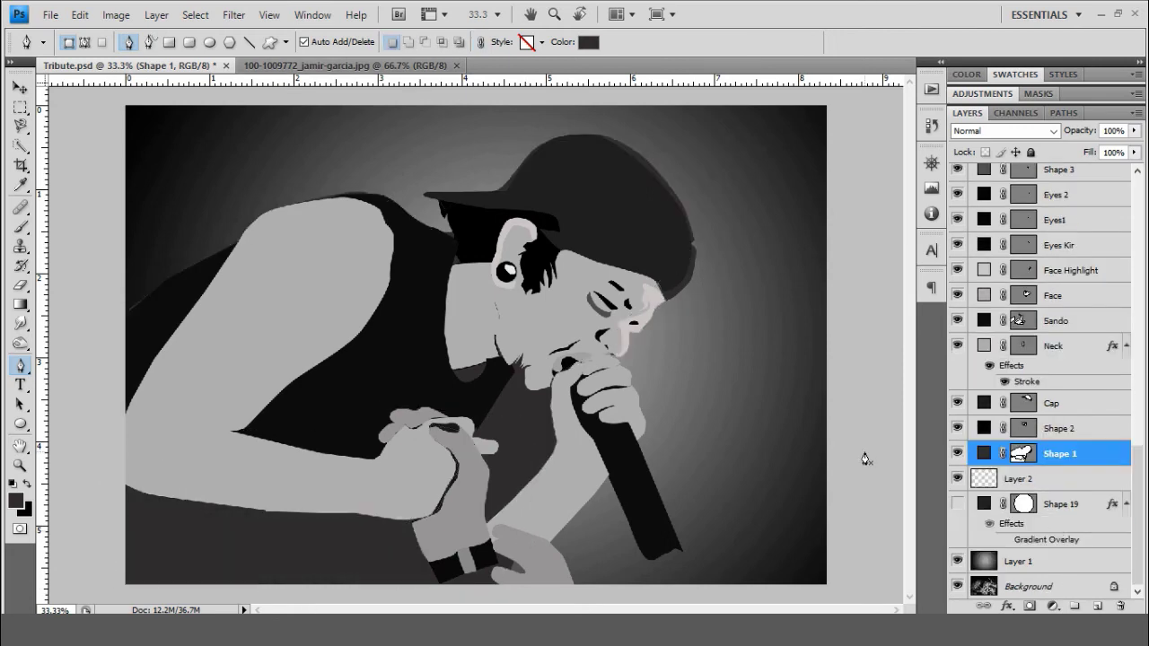
ctrl+click(382, 415)
key(alt+bracketleft)
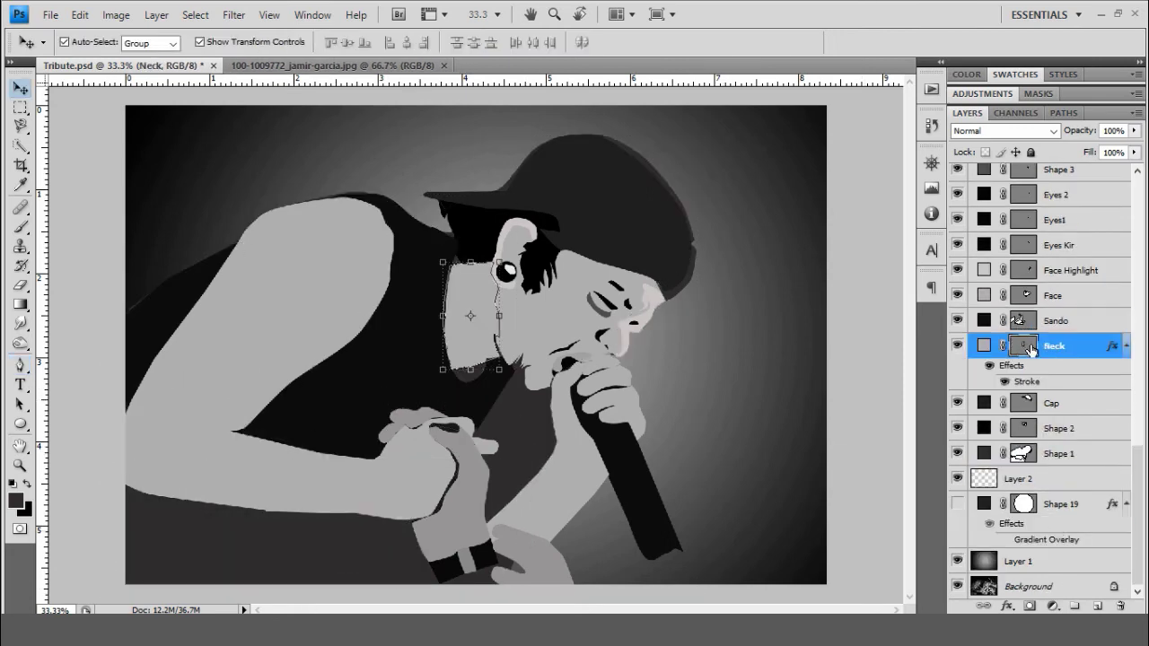
key(ctrl+alt+shift+n)
- Trace a dark shadow shape around the underside of the forearm
click(394, 509)
click(339, 541)
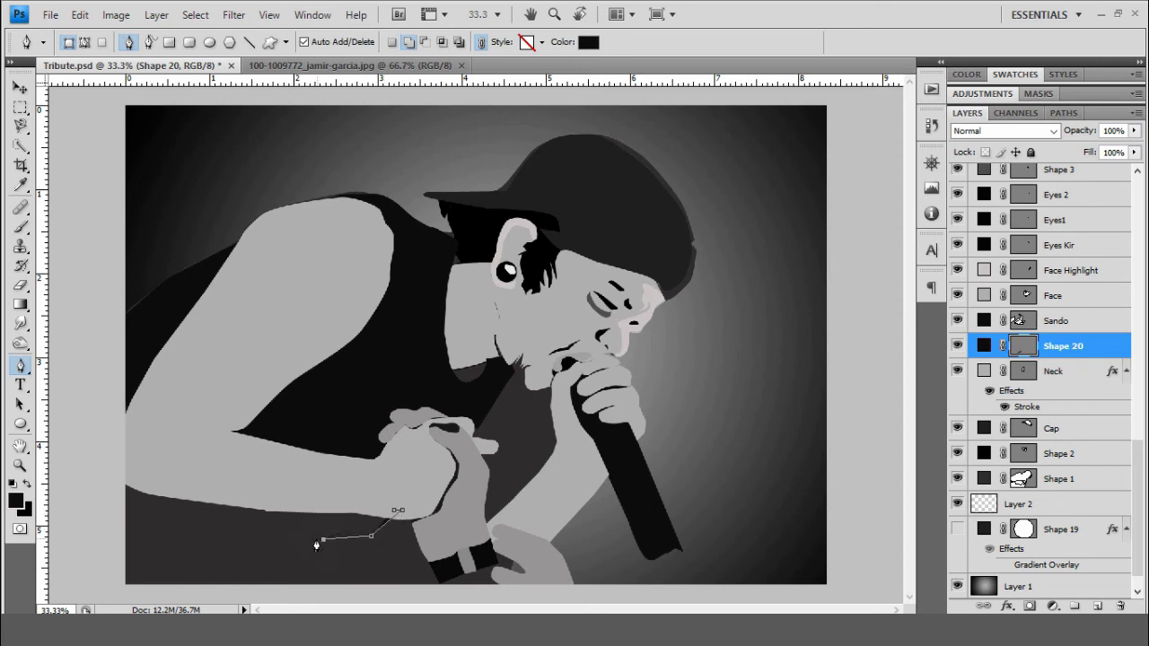
click(241, 535)
click(150, 521)
click(126, 509)
click(95, 474)
click(150, 429)
drag(249, 375, 334, 375)
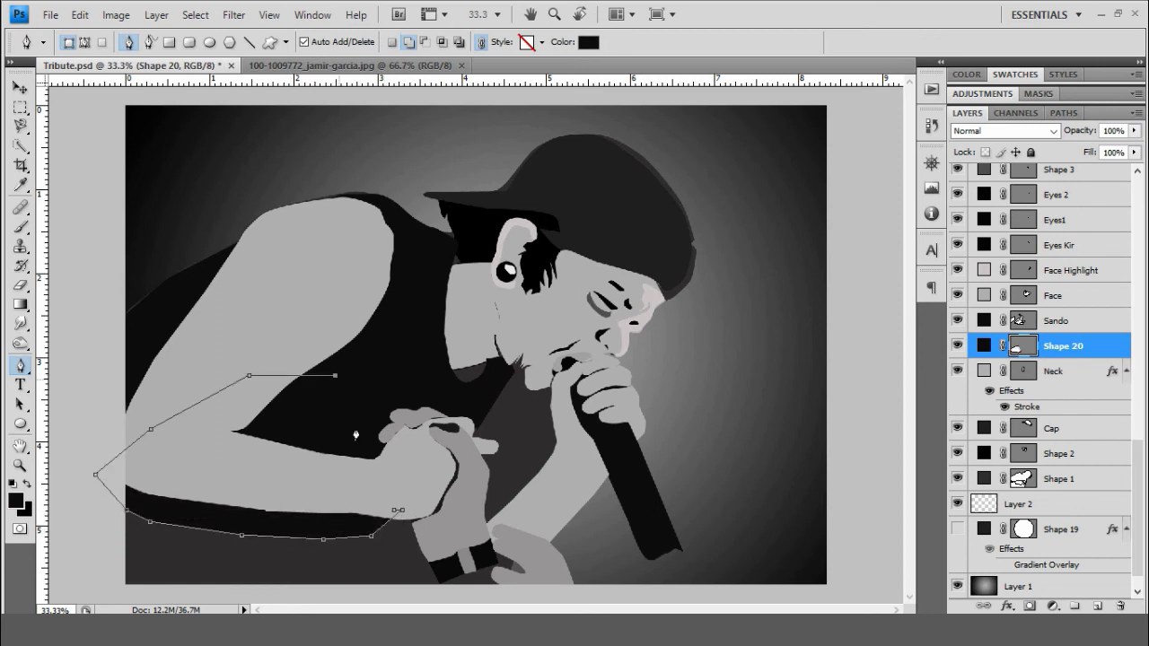
- Draw two more triangle shapes below the arm, then hide Shapes 22 and 21
click(355, 547)
click(107, 592)
click(372, 538)
click(377, 530)
click(285, 557)
click(337, 583)
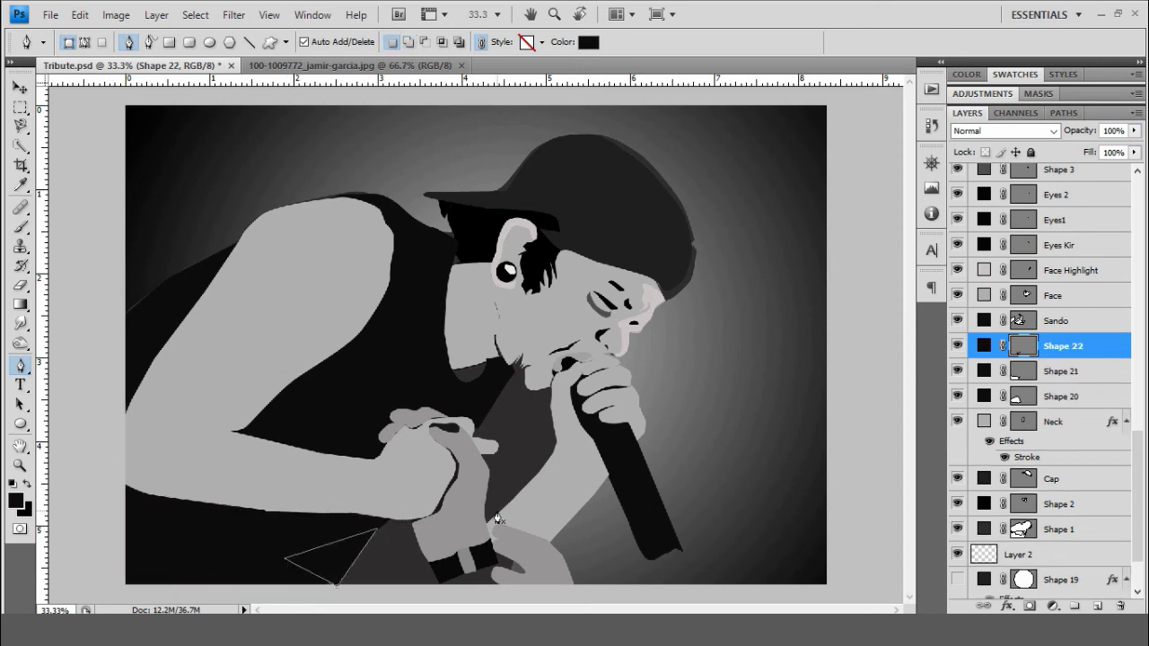
click(957, 345)
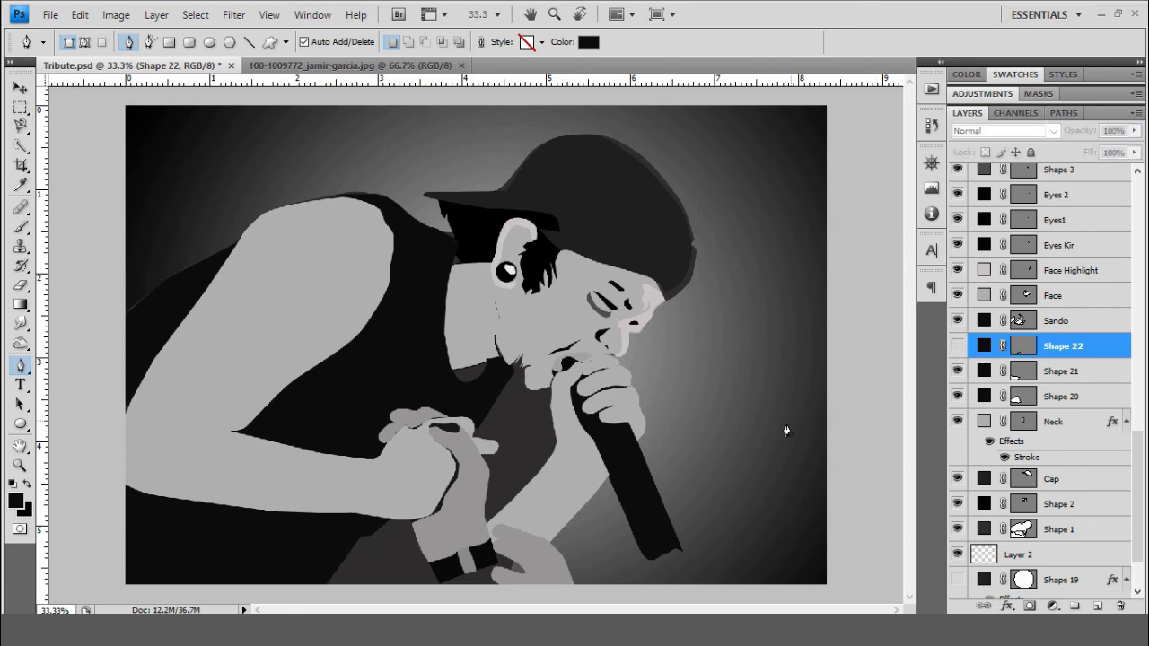
click(957, 371)
- Draw the bottom-left shadow shape as Shape 23 and finish it
click(369, 535)
drag(330, 564, 315, 580)
click(125, 595)
key(Return)
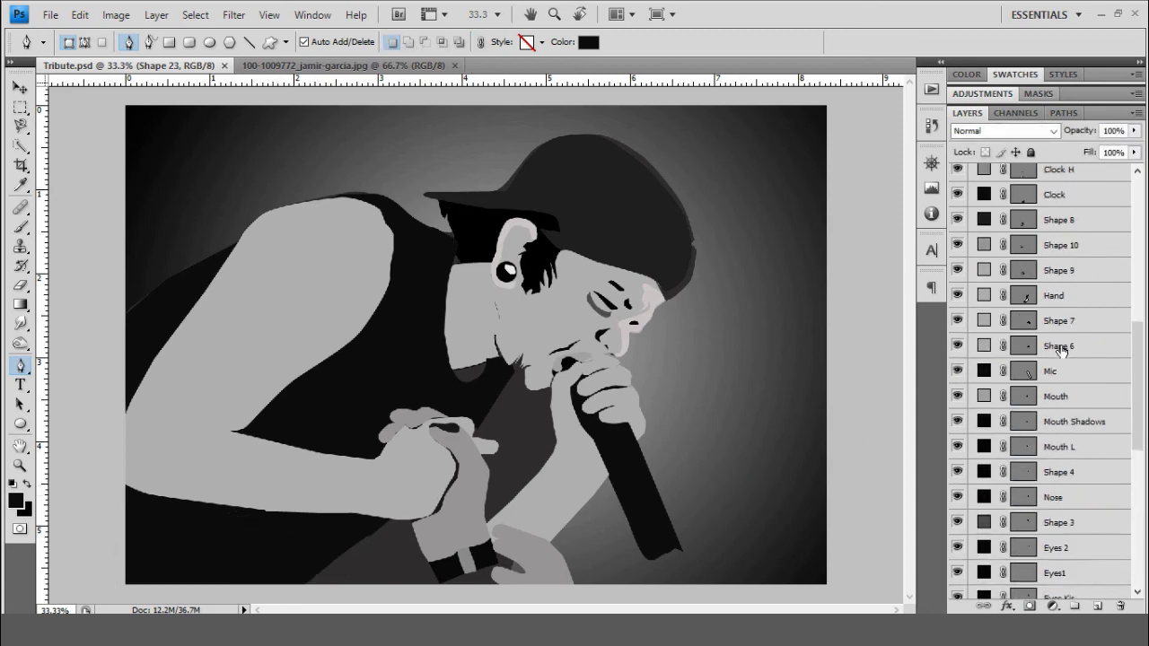
scroll(1041, 359, up, 10)
double_click(957, 176)
- Zoom in on the chin and create a new layer named 'Balbas'
key(ctrl+plus)
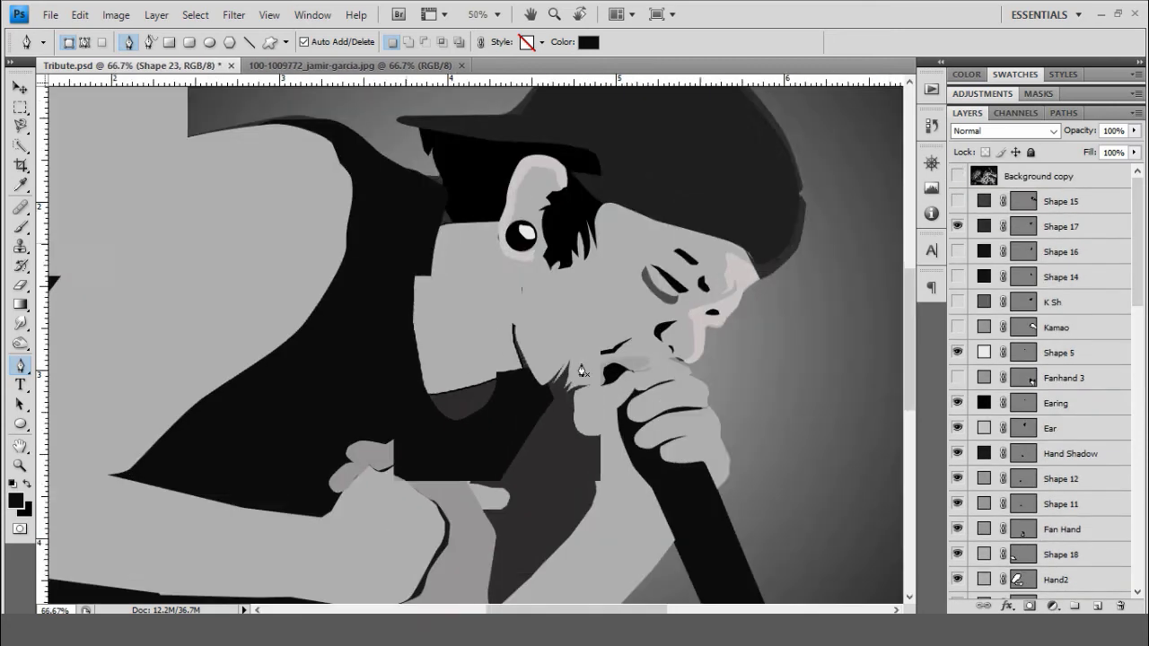
key(ctrl+plus)
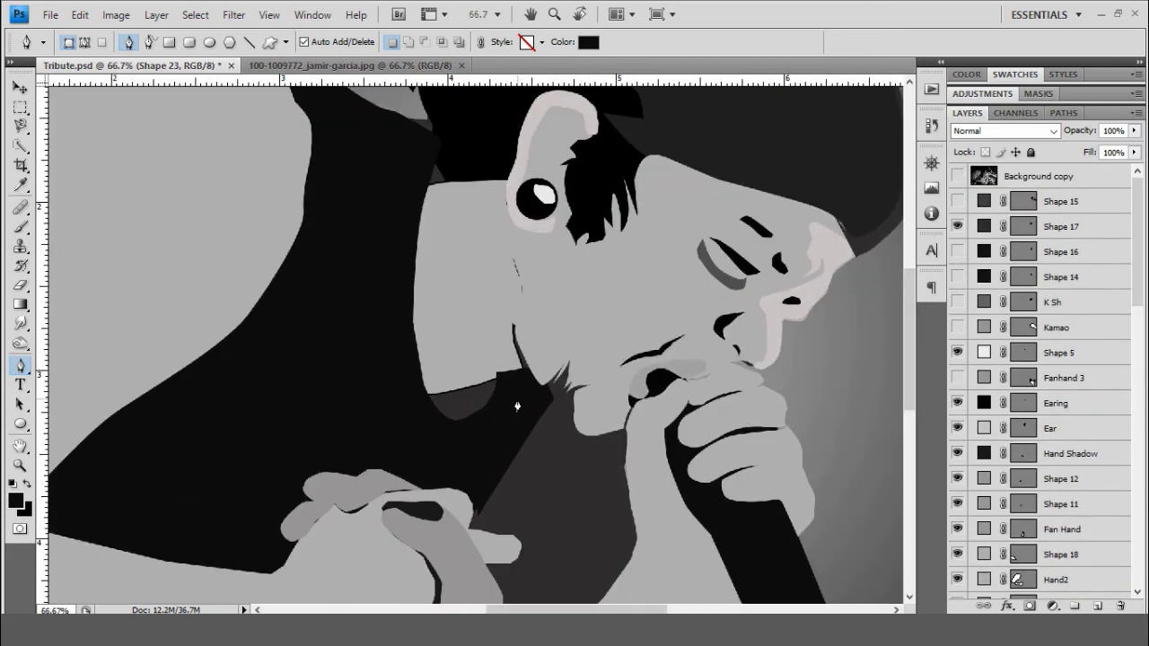
key(ctrl+plus)
key(v)
click(681, 398)
key(ctrl+shift+n)
text(Balbas)
key(Return)
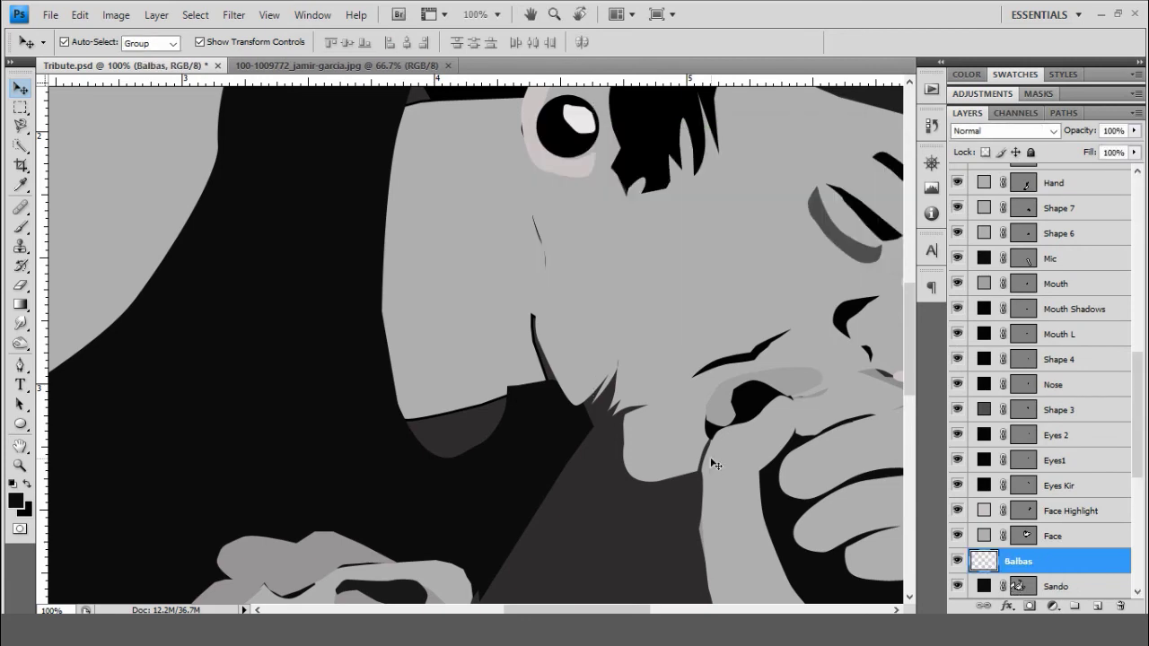
- Trace the black beard outline on the singer's chin
key(p)
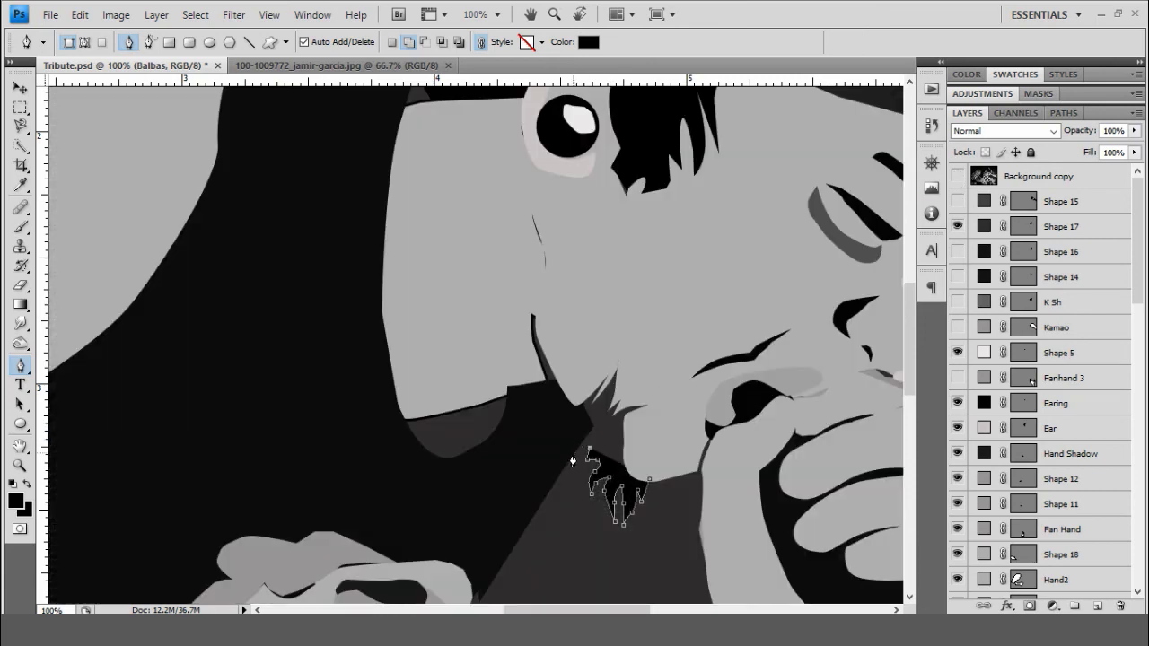
click(589, 447)
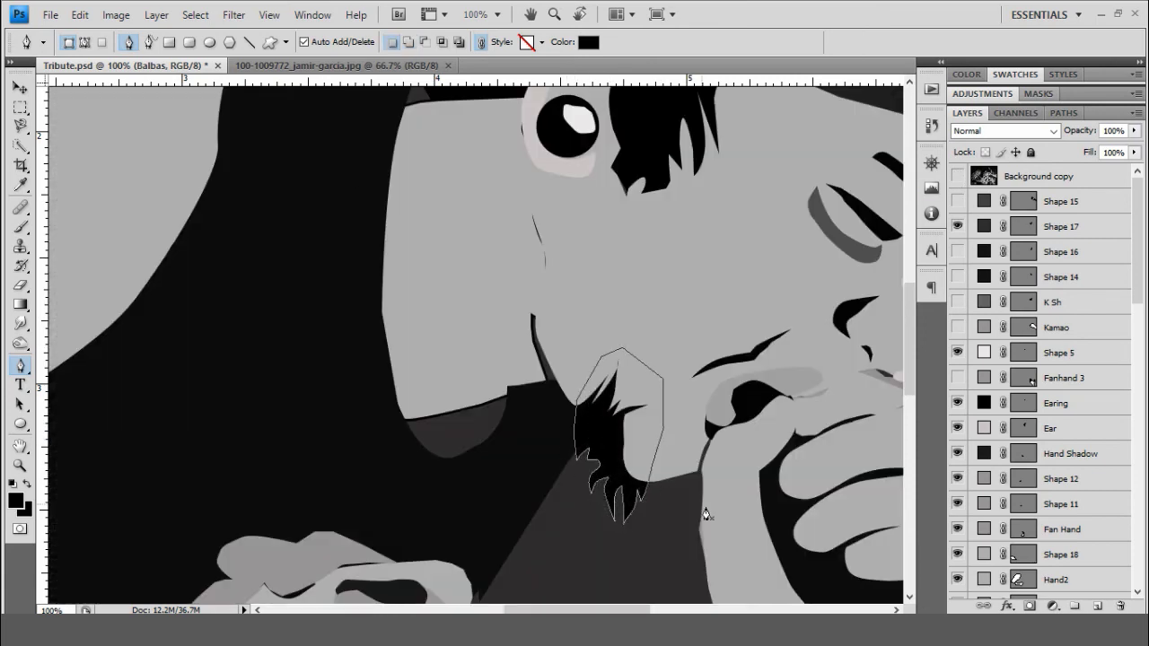
scroll(1051, 404, down, 5)
click(1020, 529)
key(ctrl+minus)
key(ctrl+minus)
key(ctrl+minus)
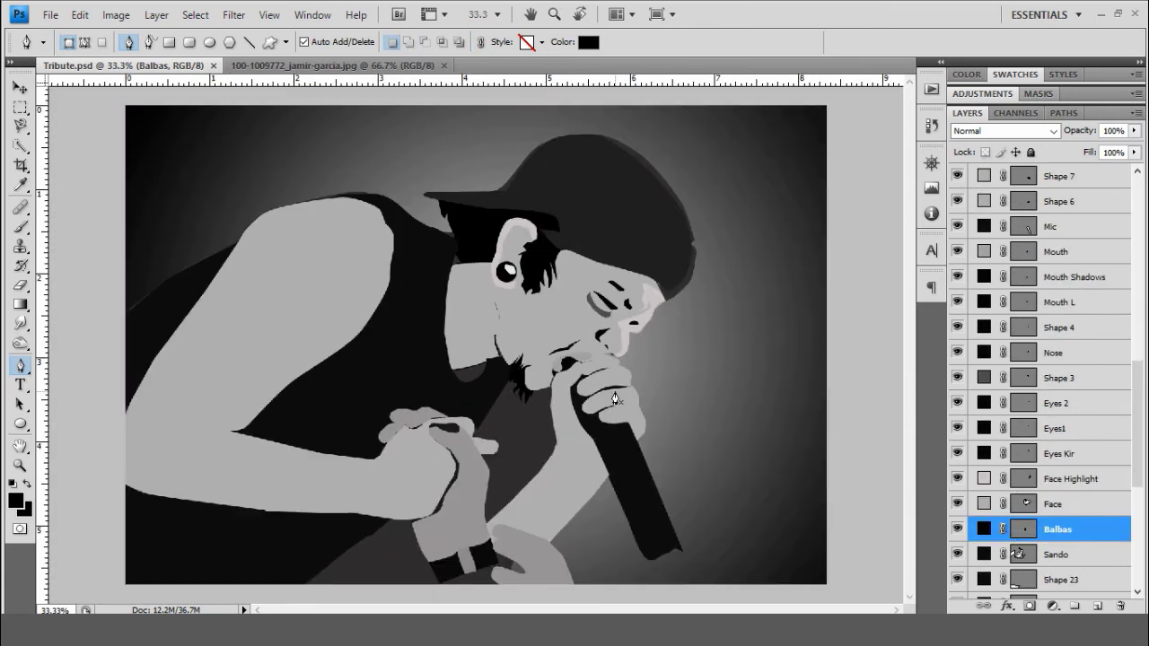
- Change the Face Highlight fill to a light grey
double_click(1023, 479)
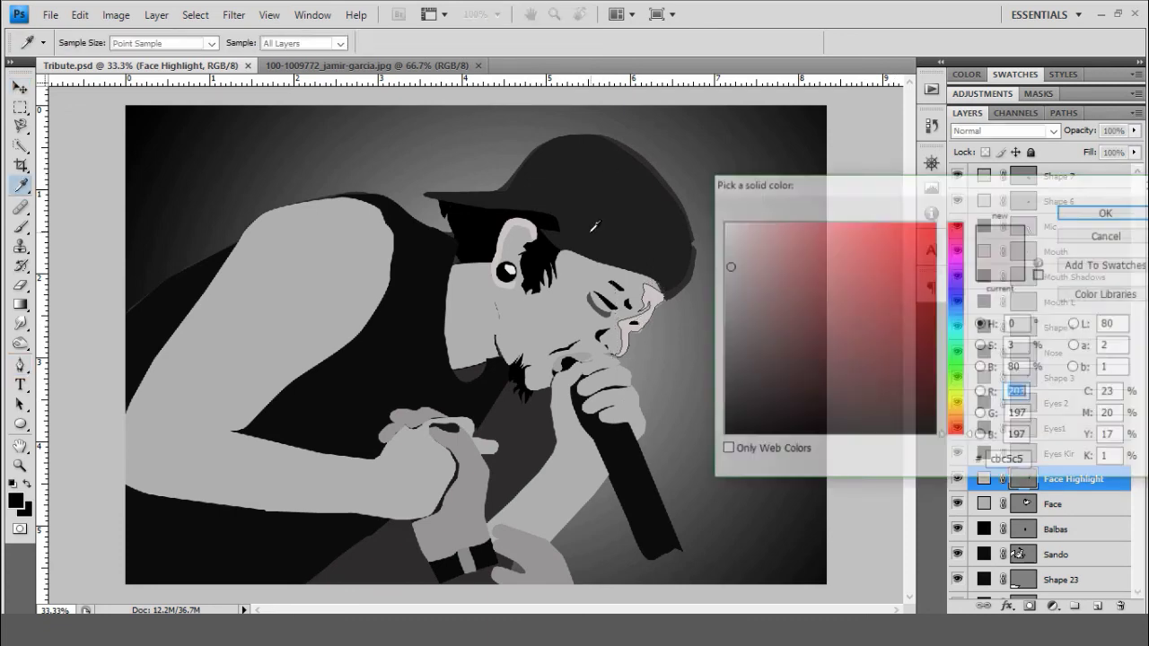
click(641, 320)
key(Return)
- Recolour the ear's fill to the light grey skin tone
key(v)
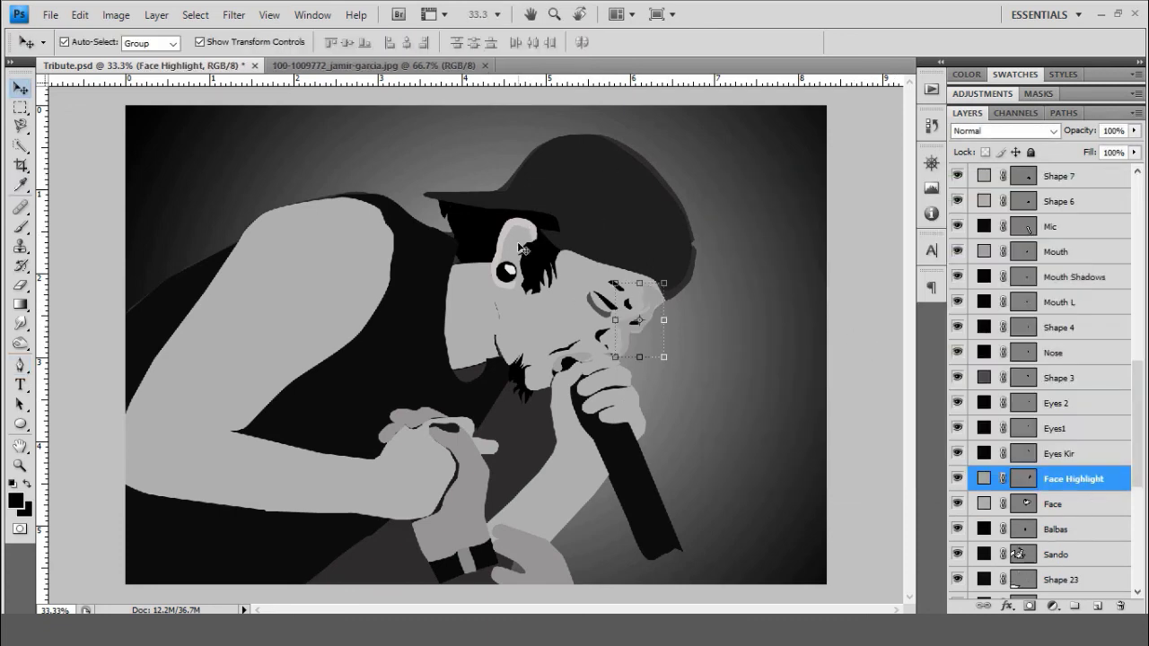
click(525, 245)
double_click(984, 175)
click(574, 287)
key(Return)
- Select the Fan Hand layer and delete the stray Shape 24 layer
key(p)
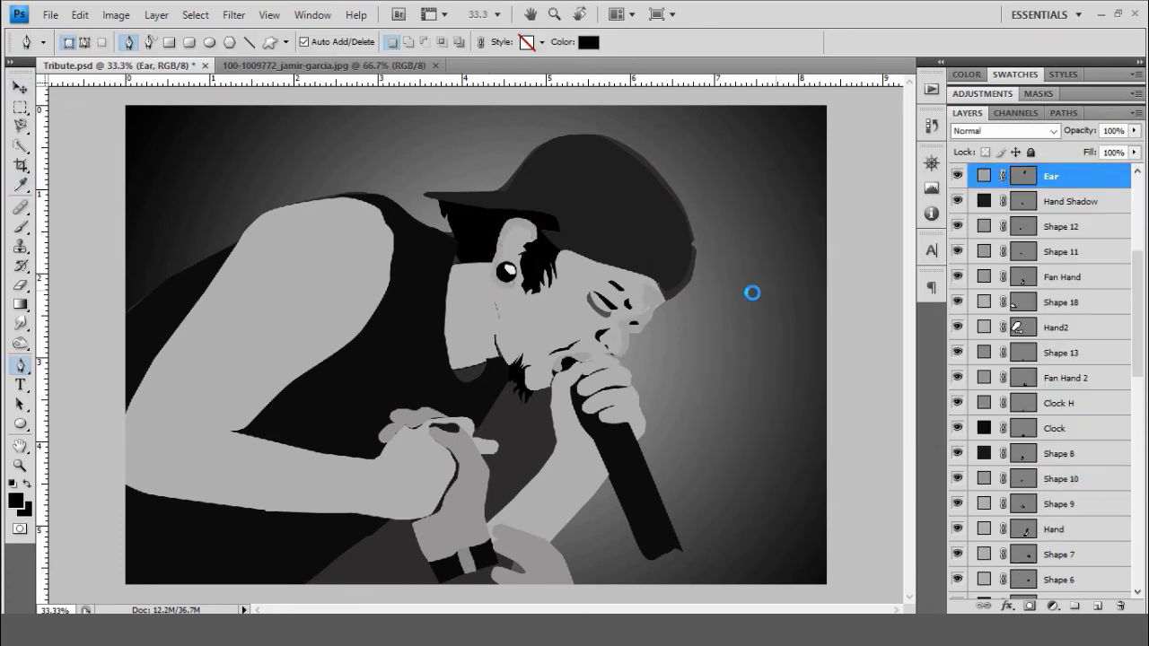
key(v)
click(465, 517)
key(p)
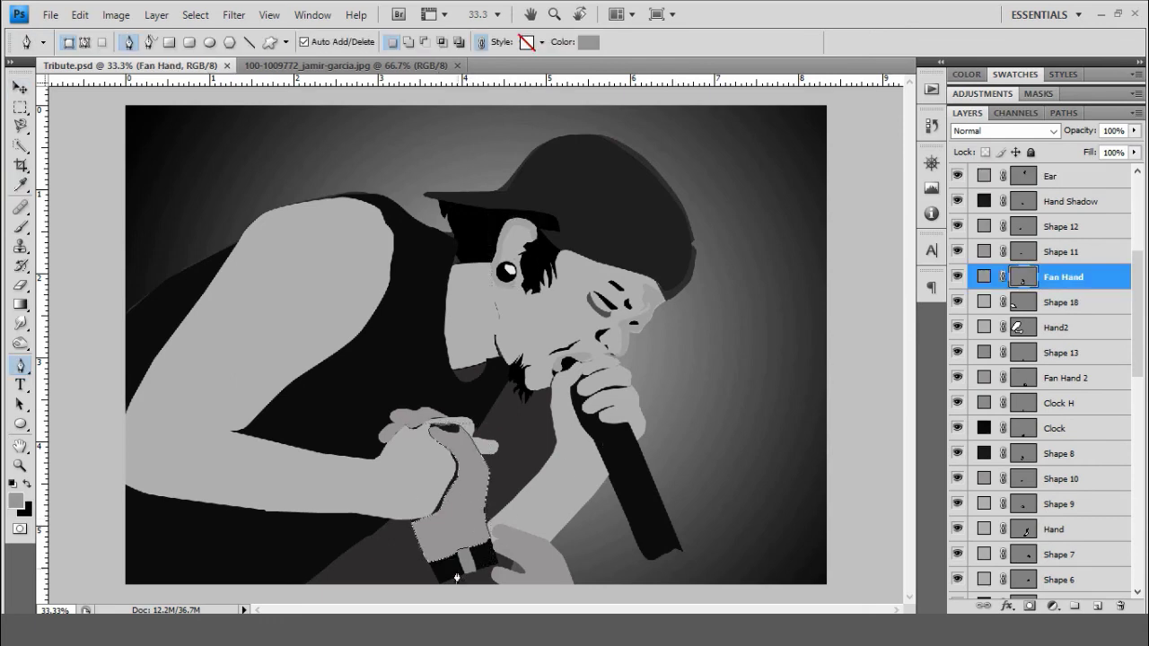
click(429, 564)
drag(434, 571, 428, 560)
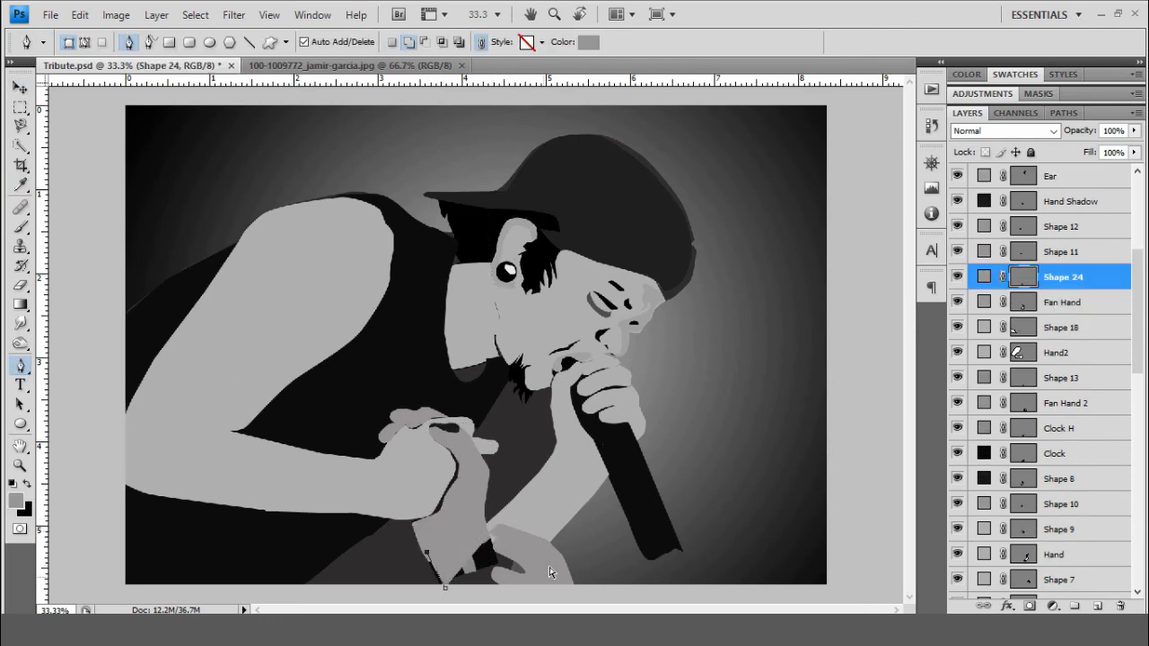
right_click(1077, 294)
click(988, 287)
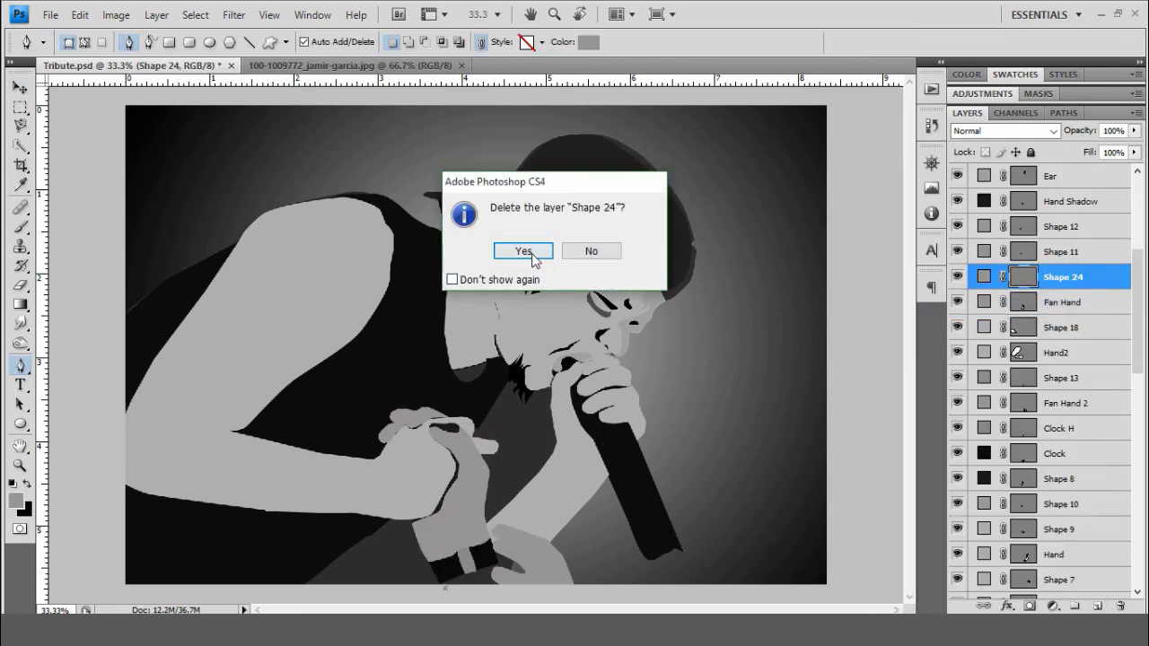
click(524, 251)
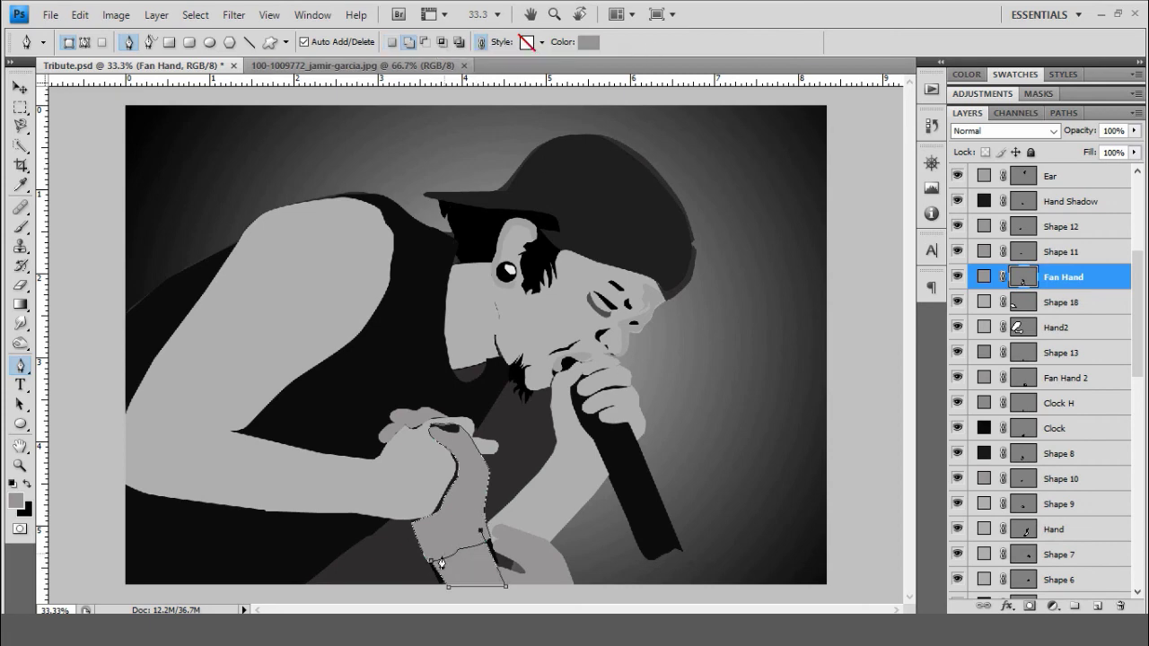
- Move Fan Hand below the Clock layer and zoom in on the chin
drag(1064, 277, 974, 440)
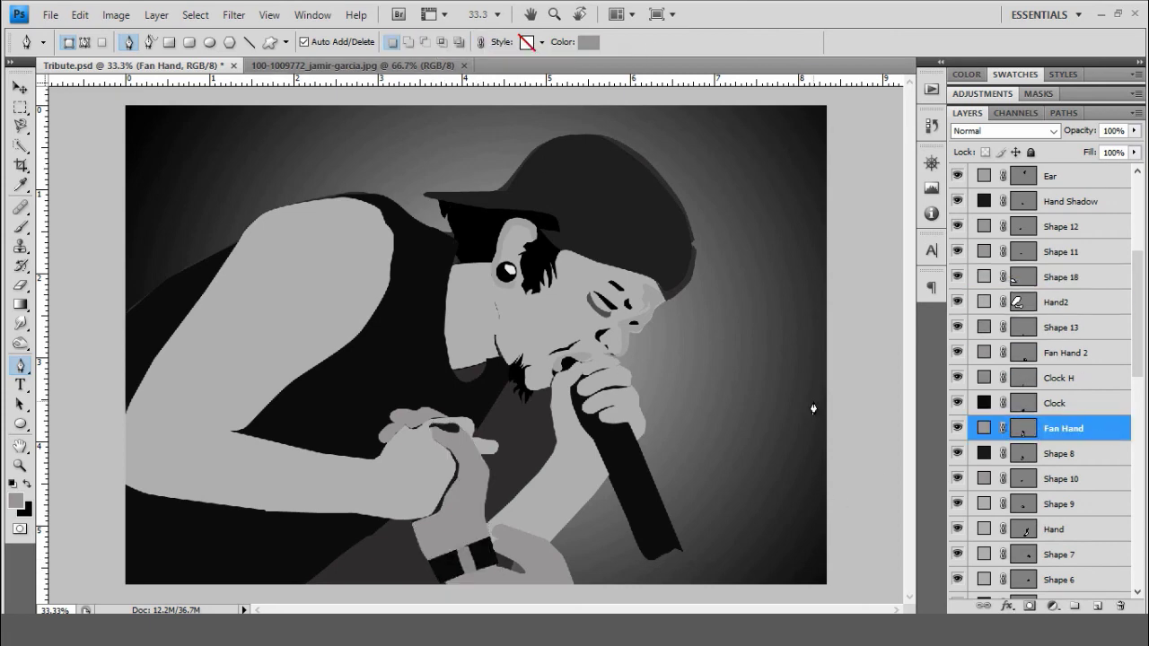
click(628, 375)
key(ctrl+z)
key(ctrl+plus)
key(ctrl+plus)
key(ctrl+plus)
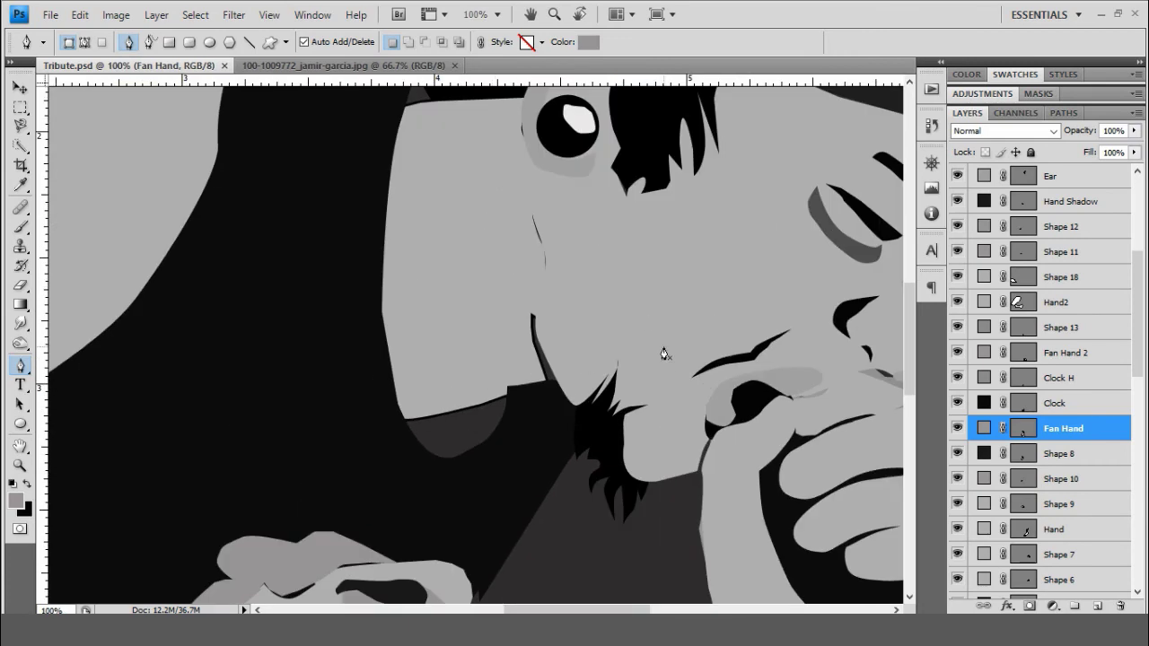
key(ctrl+plus)
- Set the Sando shape to subtract mode, undo, cancel the outline, and select Neck
ctrl+click(610, 463)
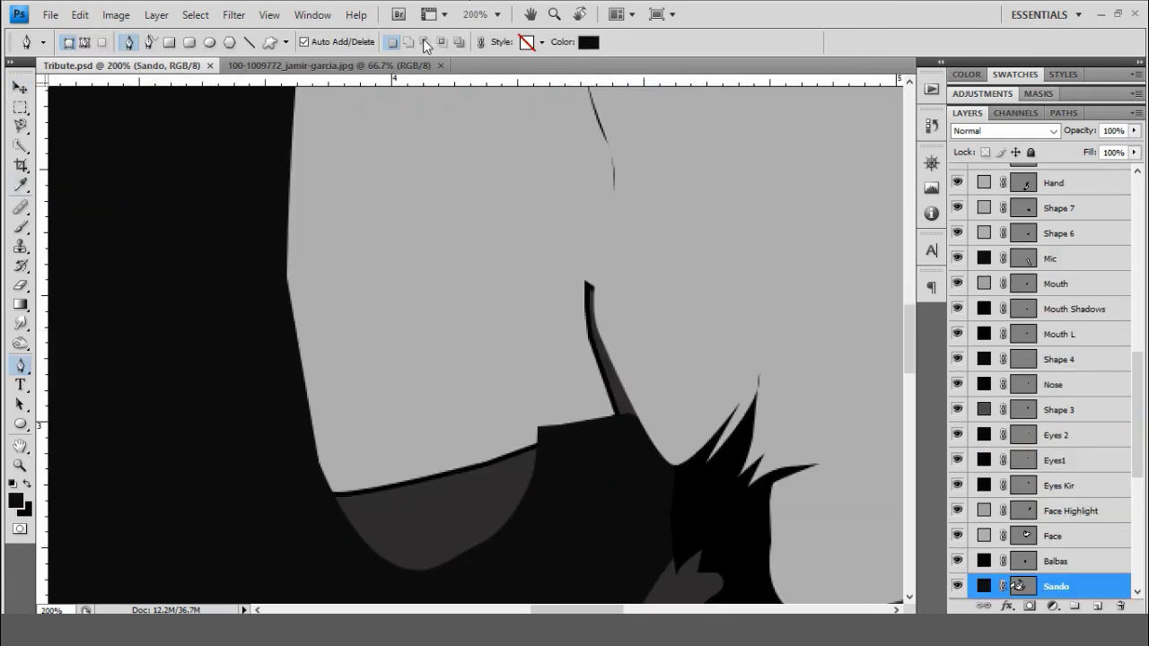
click(440, 42)
key(ctrl+z)
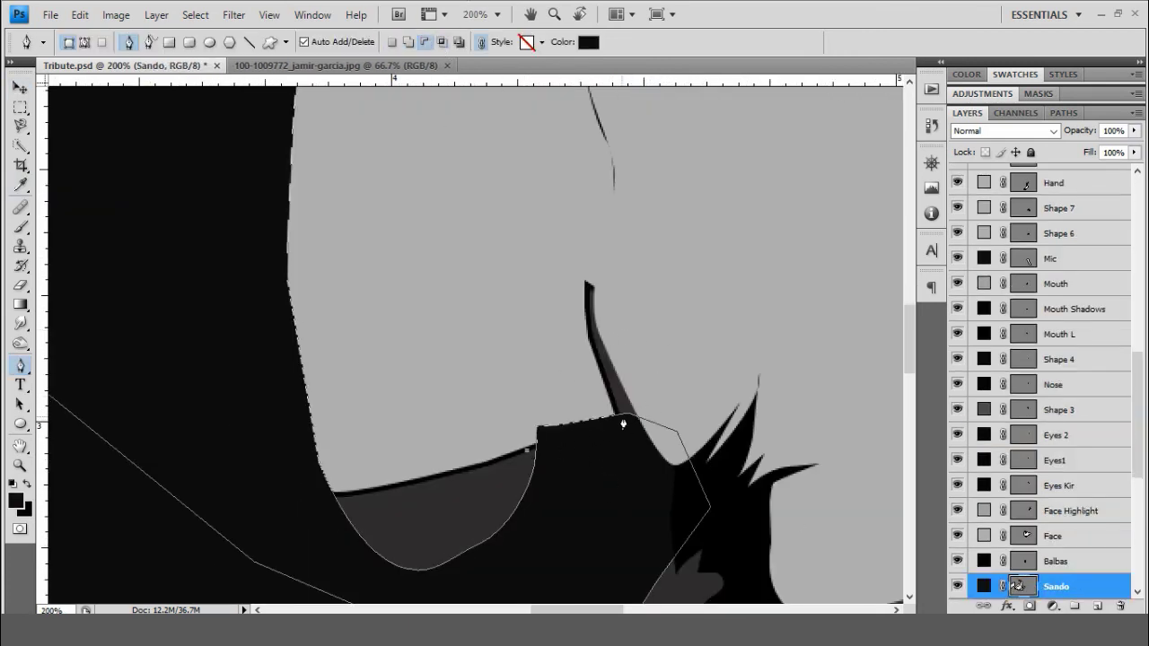
key(ctrl+d)
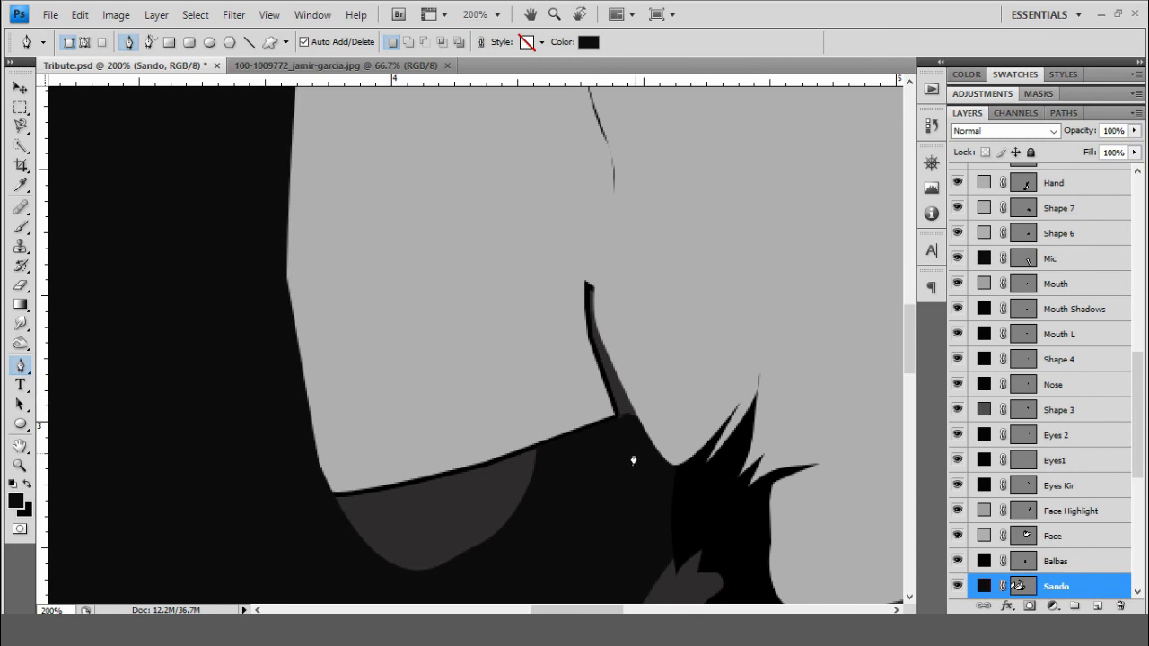
scroll(633, 460, up, 1)
key(i)
key(v)
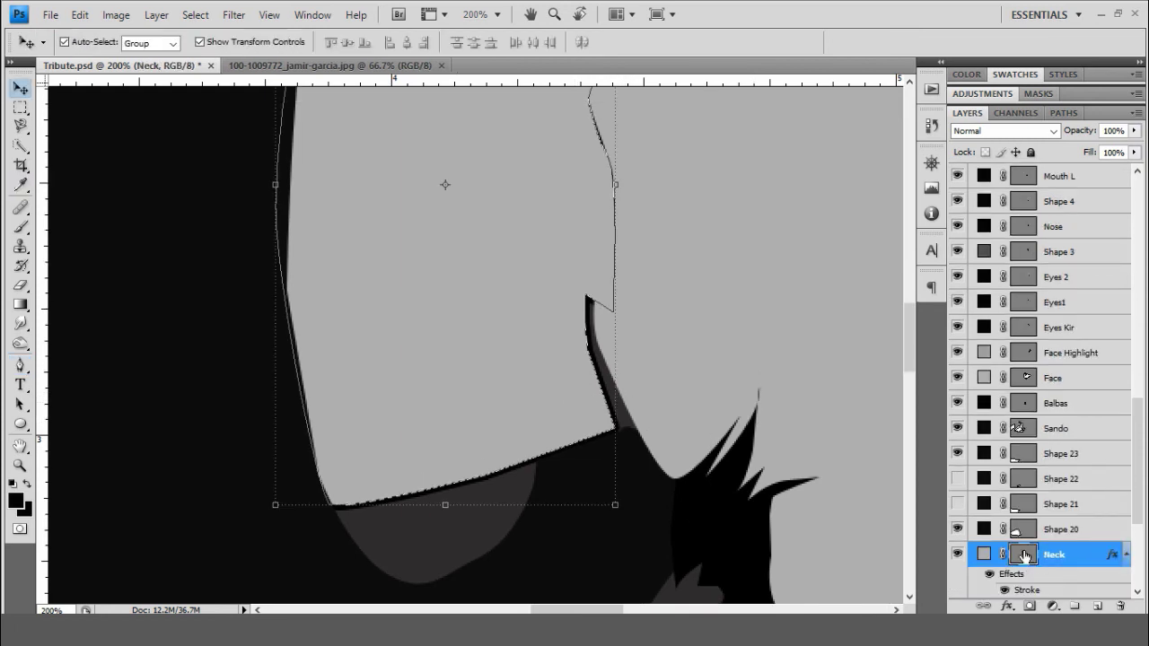
key(alt+bracketleft)
key(alt+bracketleft)
key(alt+bracketleft)
- Trace a dark shadow shape under the jaw along the chin line
click(664, 377)
key(alt+bracketleft)
key(p)
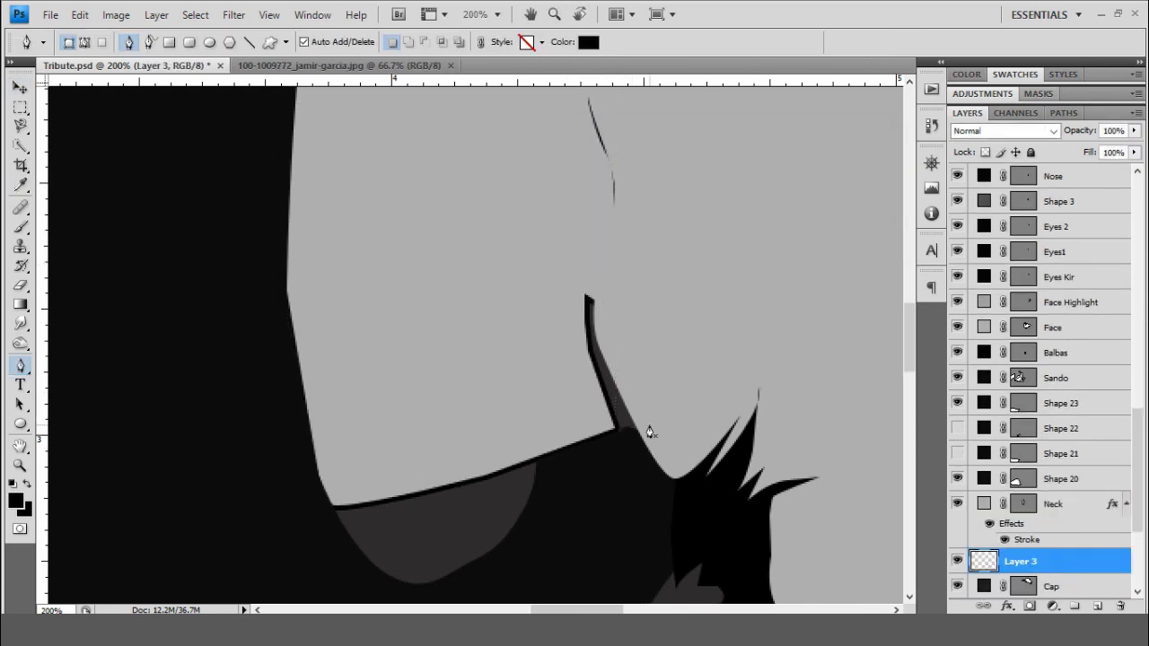
drag(609, 434, 648, 422)
click(571, 285)
click(589, 275)
key(Return)
key(ctrl+minus)
- Zoom out to the whole figure and select the radial gradient background layer
key(ctrl+minus)
key(ctrl+minus)
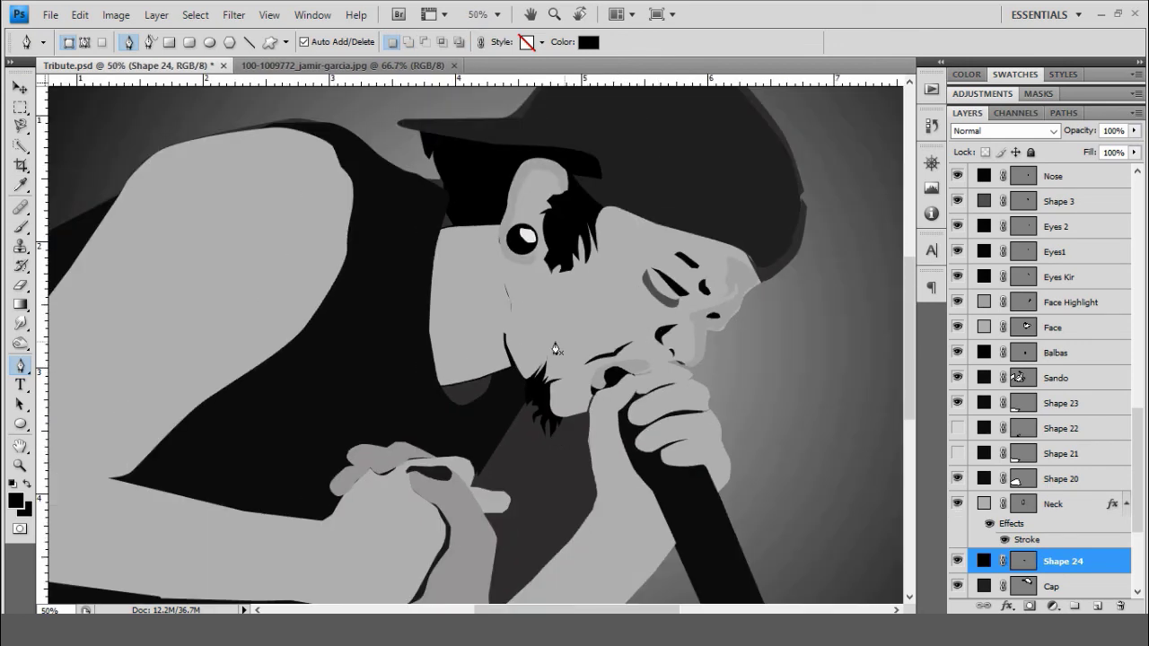
key(v)
key(alt+bracketright)
click(787, 415)
key(ctrl+minus)
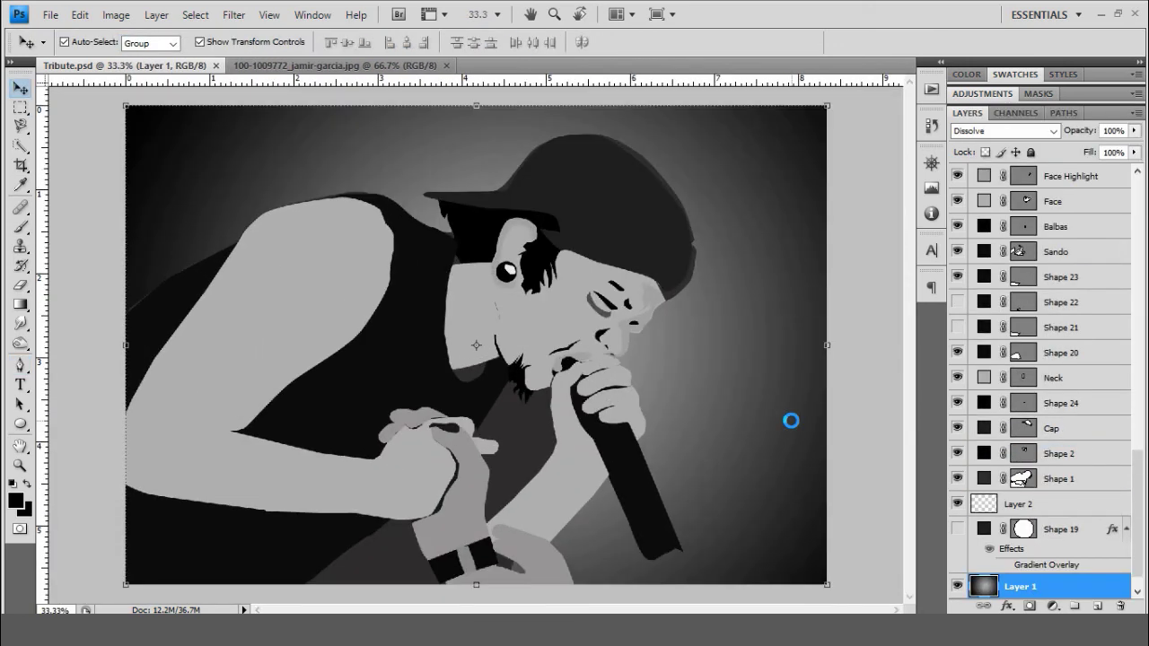
scroll(1001, 364, up, 10)
- Add a light grey 'Rest in Peace' caption in Agency FB Bold right of the microphone
click(956, 176)
click(957, 176)
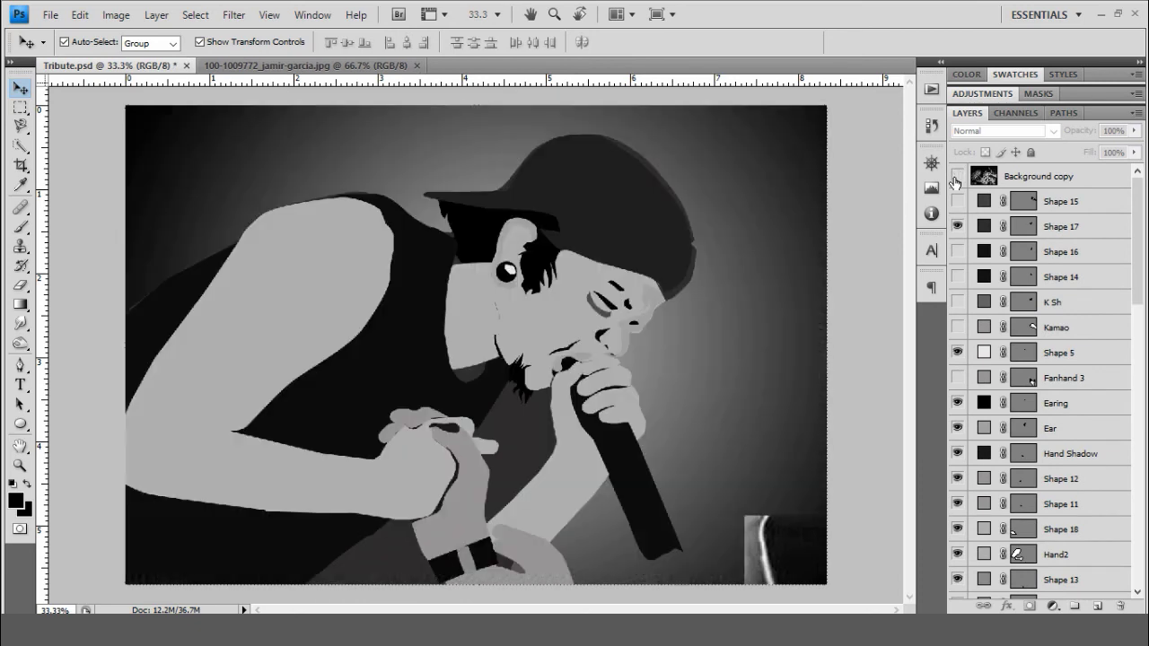
scroll(1122, 585, down, 10)
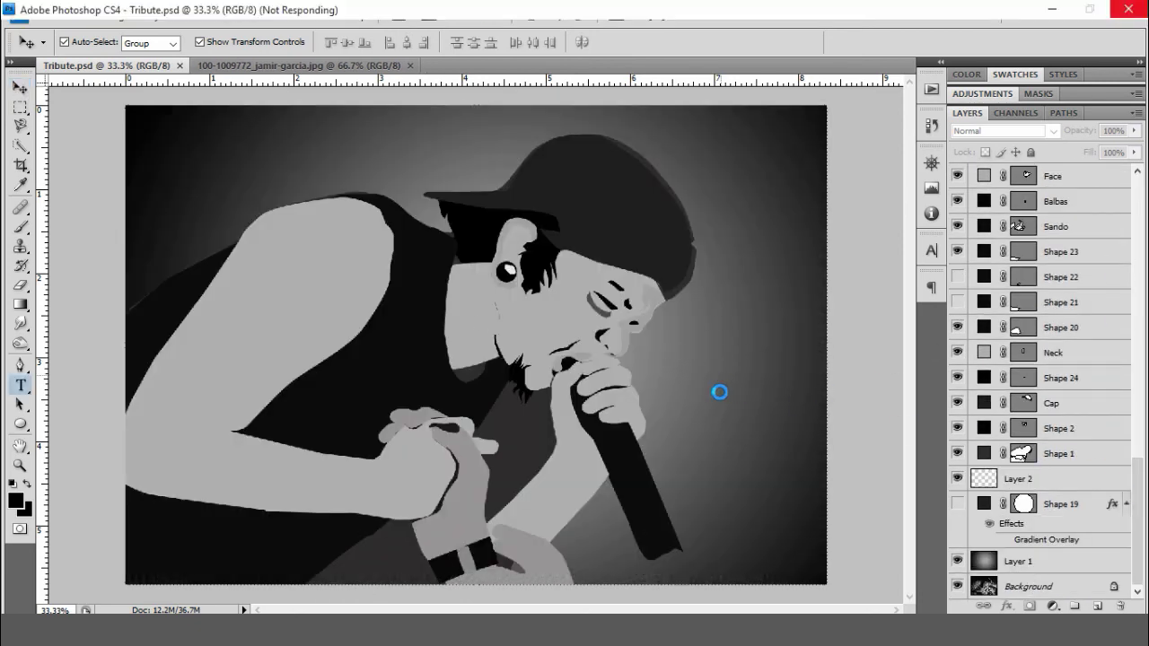
text(Rest)
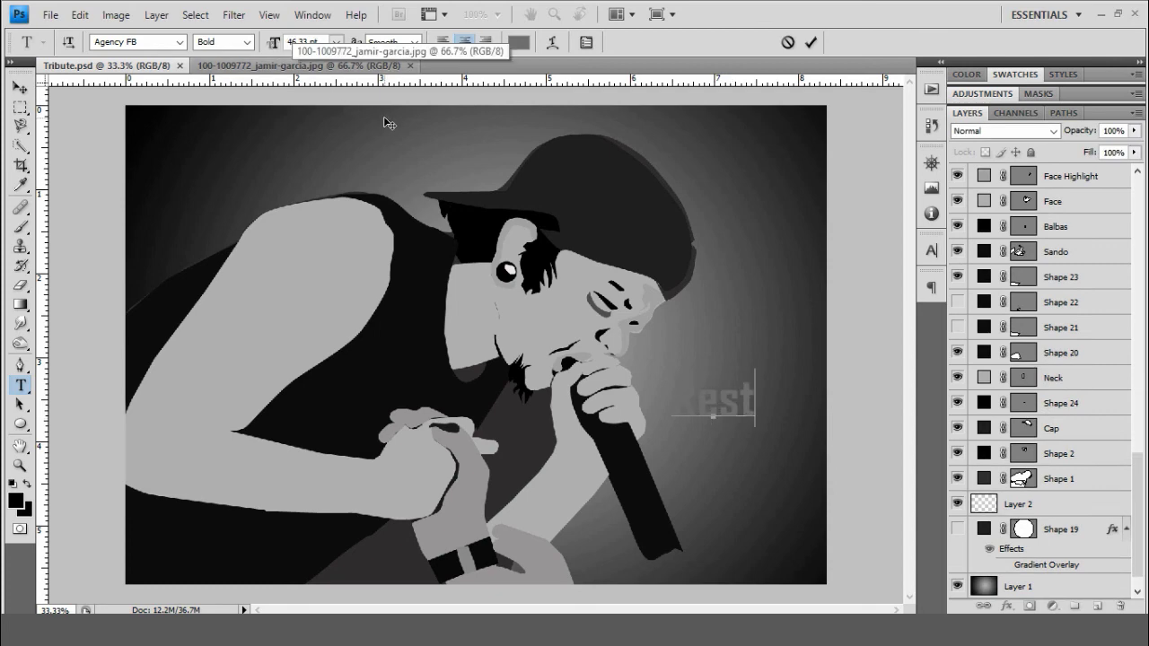
text( in Peace)
key(ctrl+a)
click(519, 42)
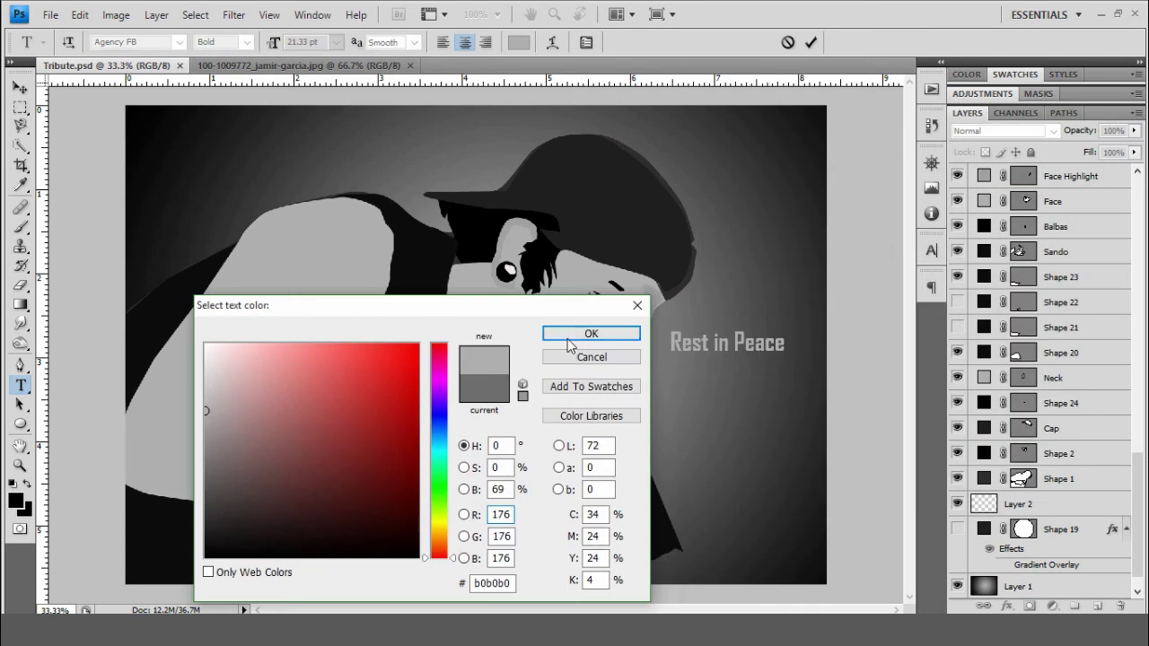
click(567, 338)
- Add the 'Jamir Garcia' name caption in Articulate Extrabold after trying Blood Thirst
text(Jamir Garcia)
click(180, 42)
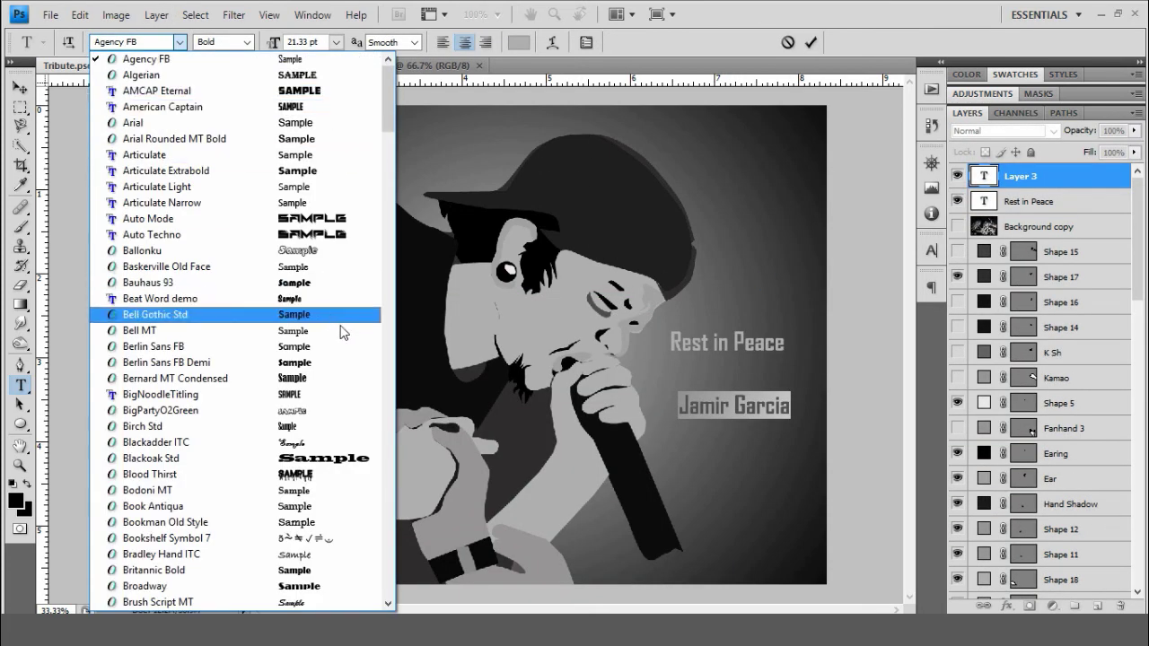
click(150, 474)
click(180, 42)
click(166, 171)
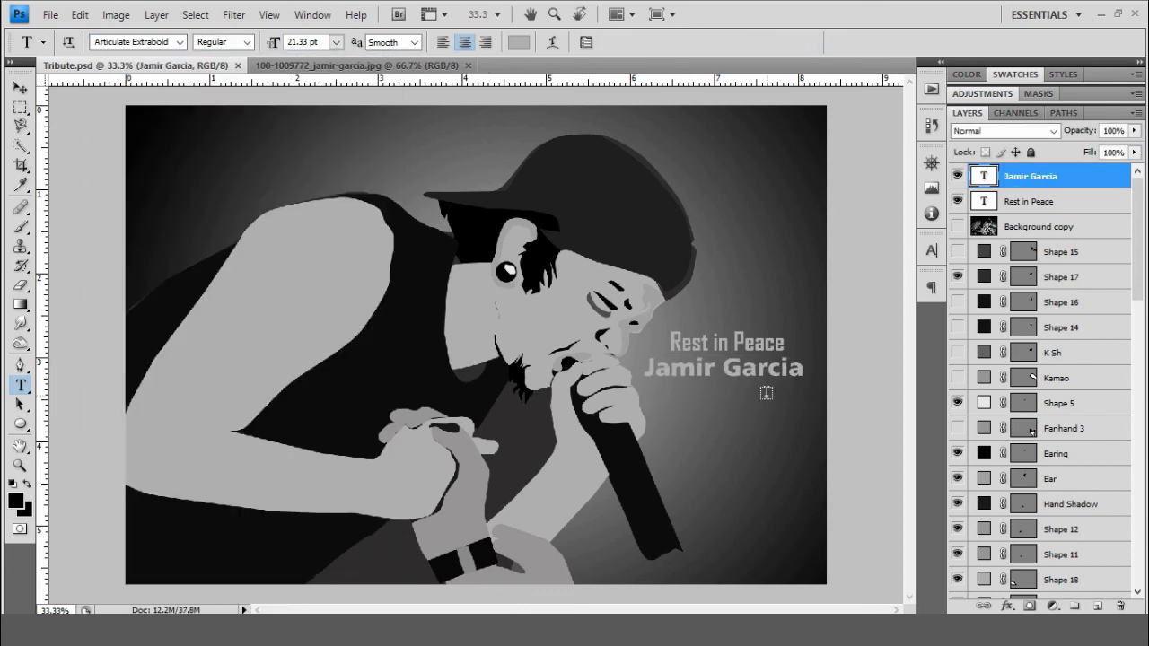
key(v)
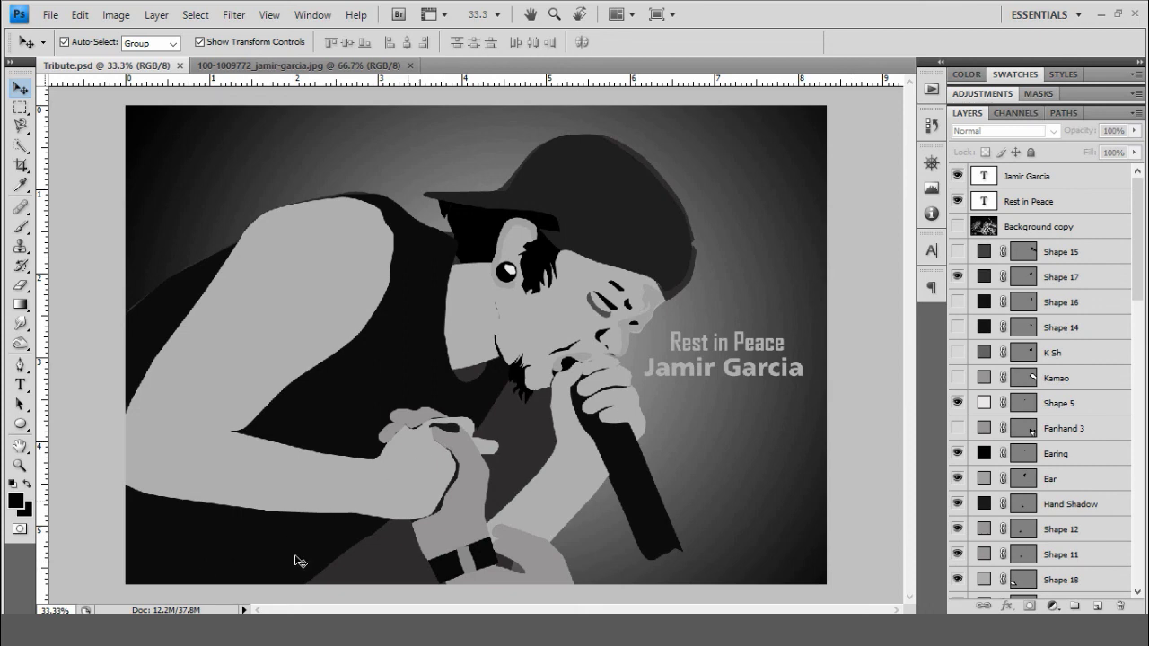
- Add a small grey 9 pt 'WR Legacy' credit in the bottom-left corner
key(i)
click(15, 500)
key(Return)
key(t)
click(139, 573)
text(VR)
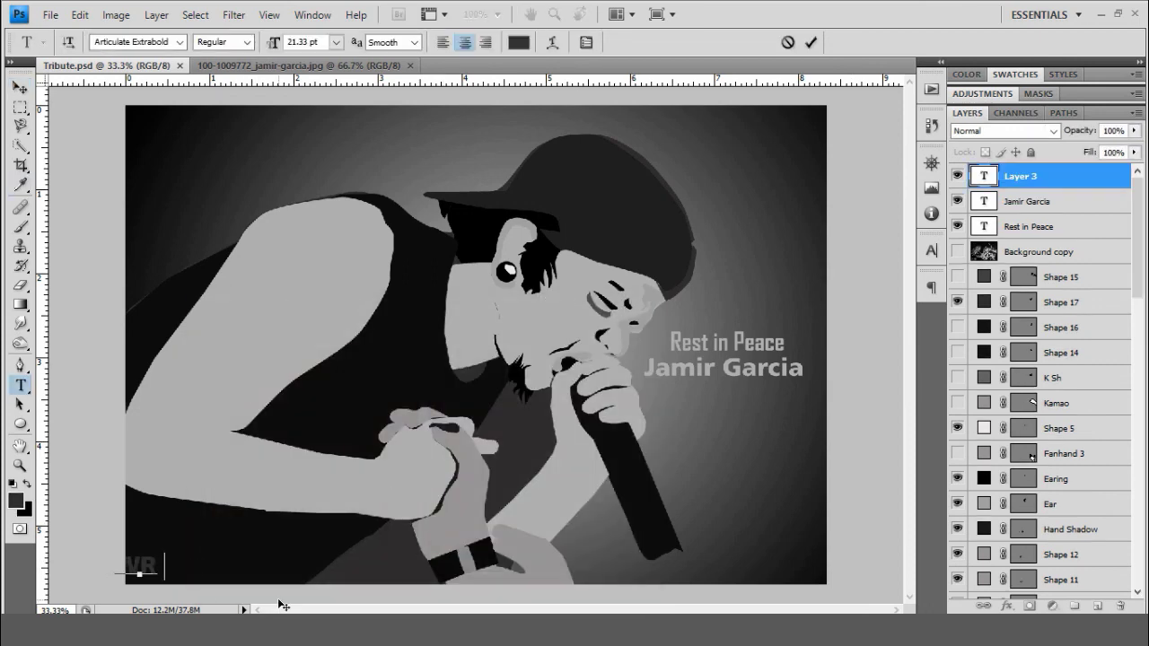
text(cy)
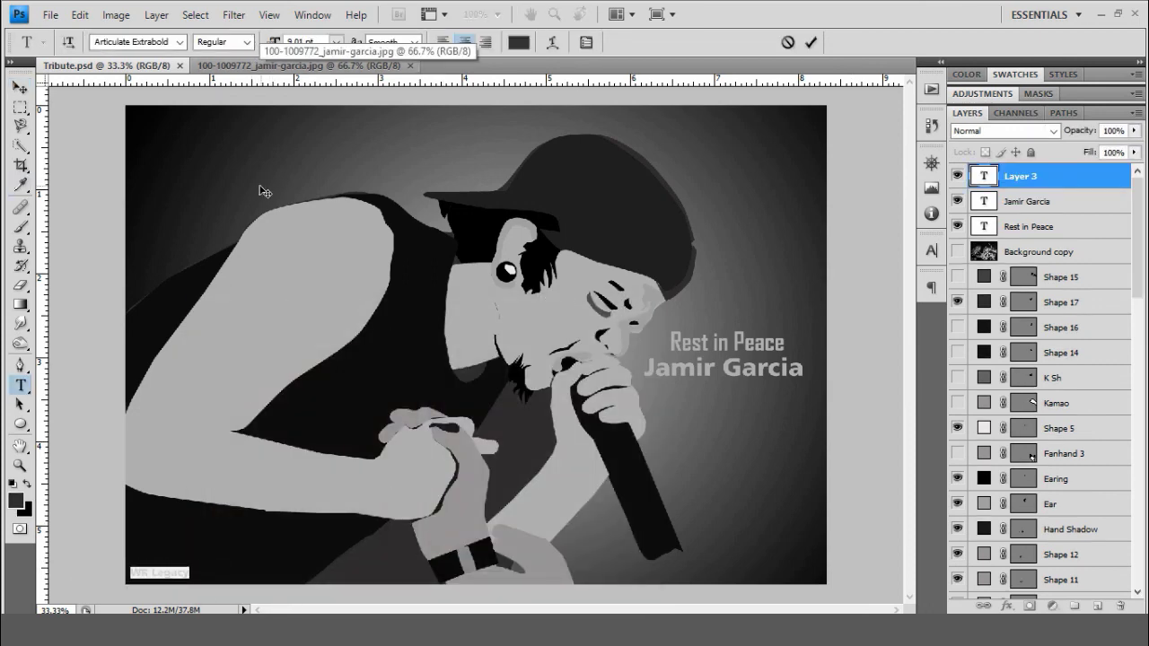
key(ctrl+Return)
key(v)
key(shift+Right)
key(shift+Down)
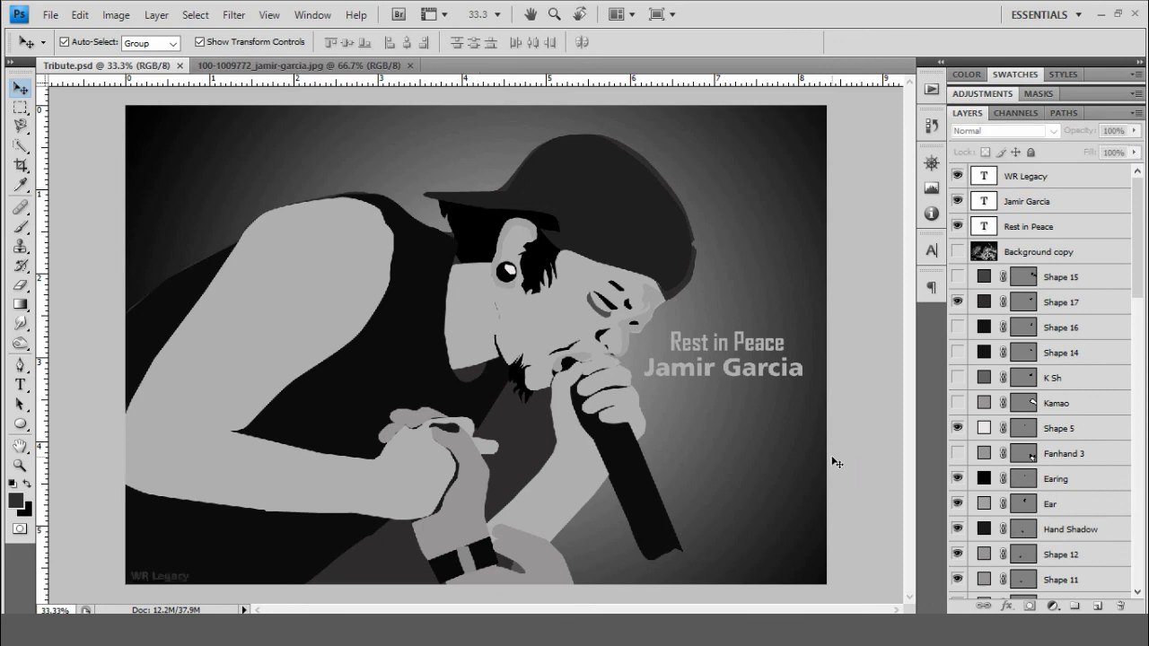
- Draw a wide rectangle on a new layer above the gradient background
scroll(1041, 431, down, 10)
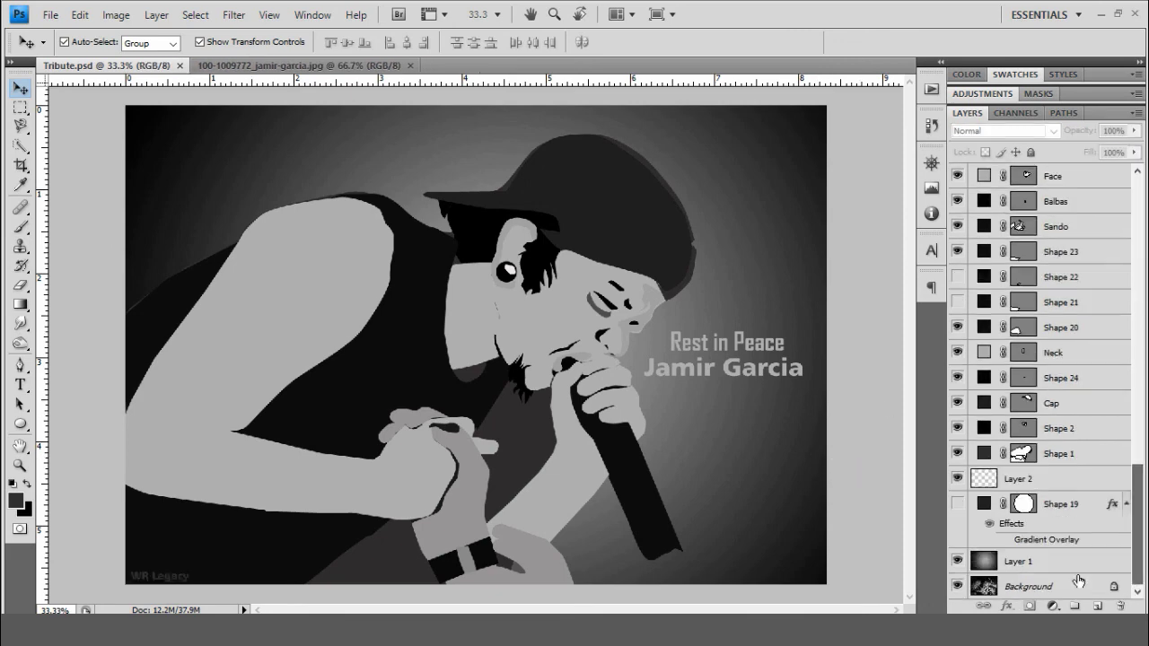
click(1019, 560)
click(1096, 607)
click(32, 433)
click(90, 421)
drag(111, 183, 857, 505)
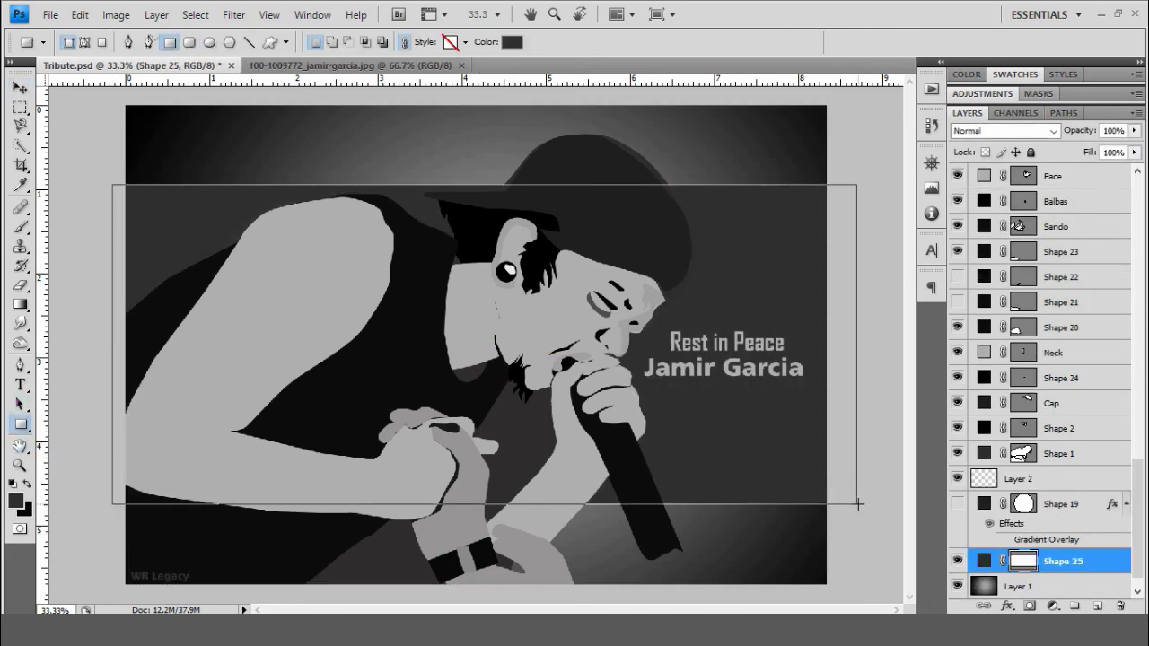
key(v)
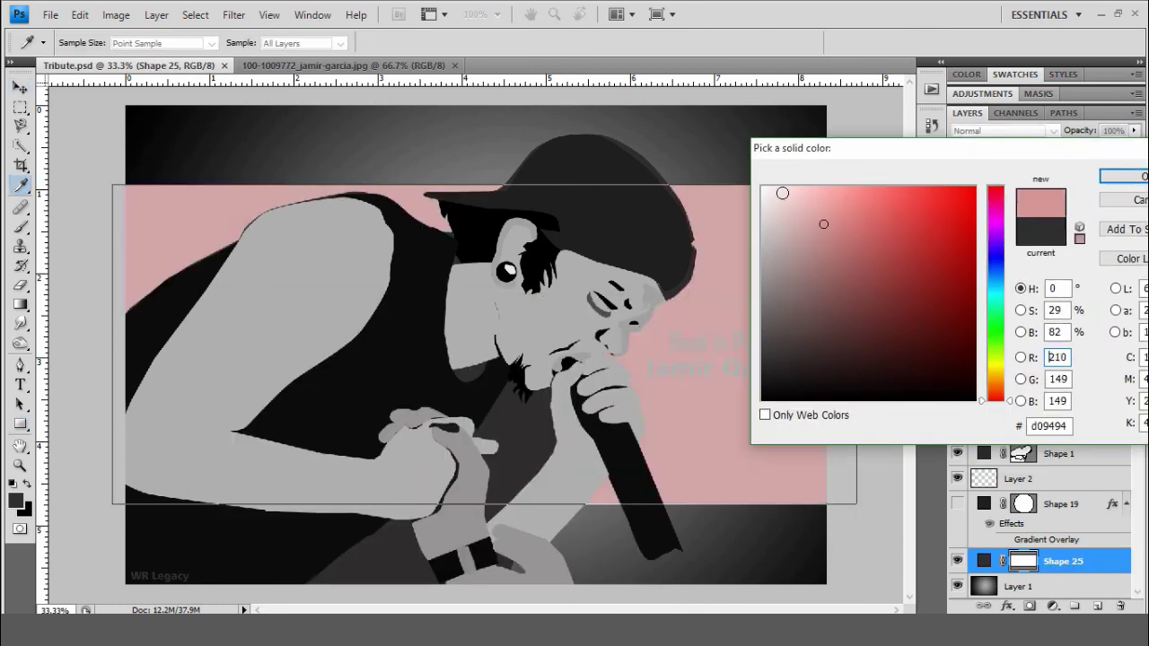
- Fill the rectangle black and squash it into a band along the top edge
mouse_move(820, 225)
mouse_down()
mouse_move(823, 356)
mouse_move(804, 398)
mouse_up()
click(1102, 178)
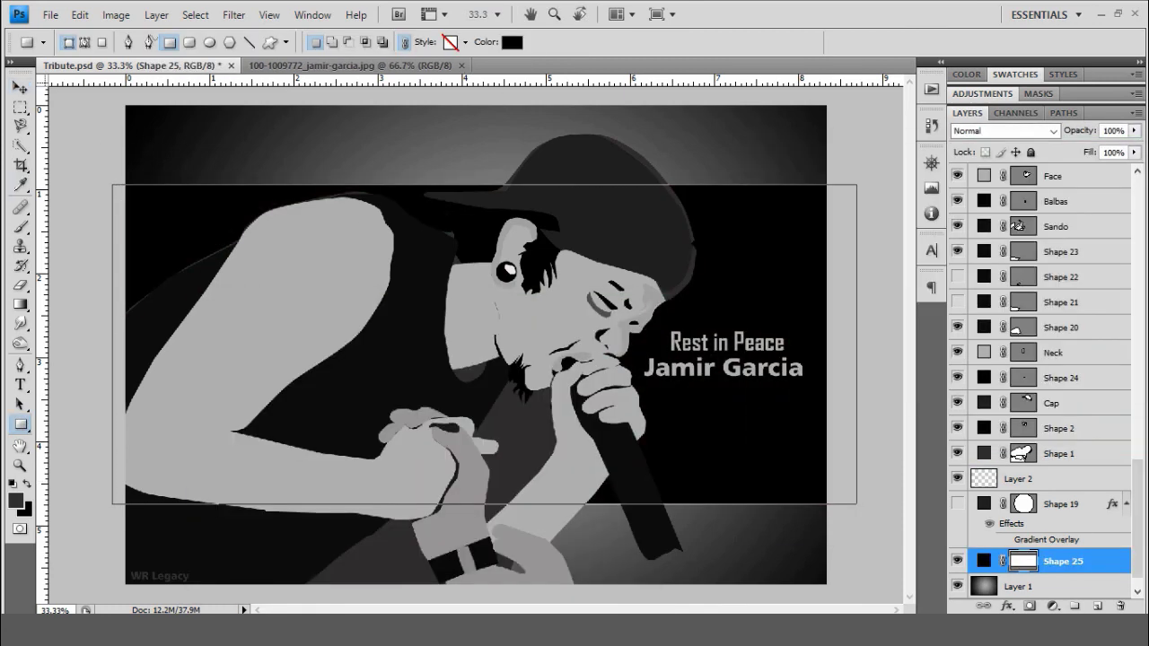
drag(485, 359, 484, 281)
mouse_move(483, 426)
mouse_down()
mouse_move(497, 178)
mouse_move(497, 244)
mouse_up()
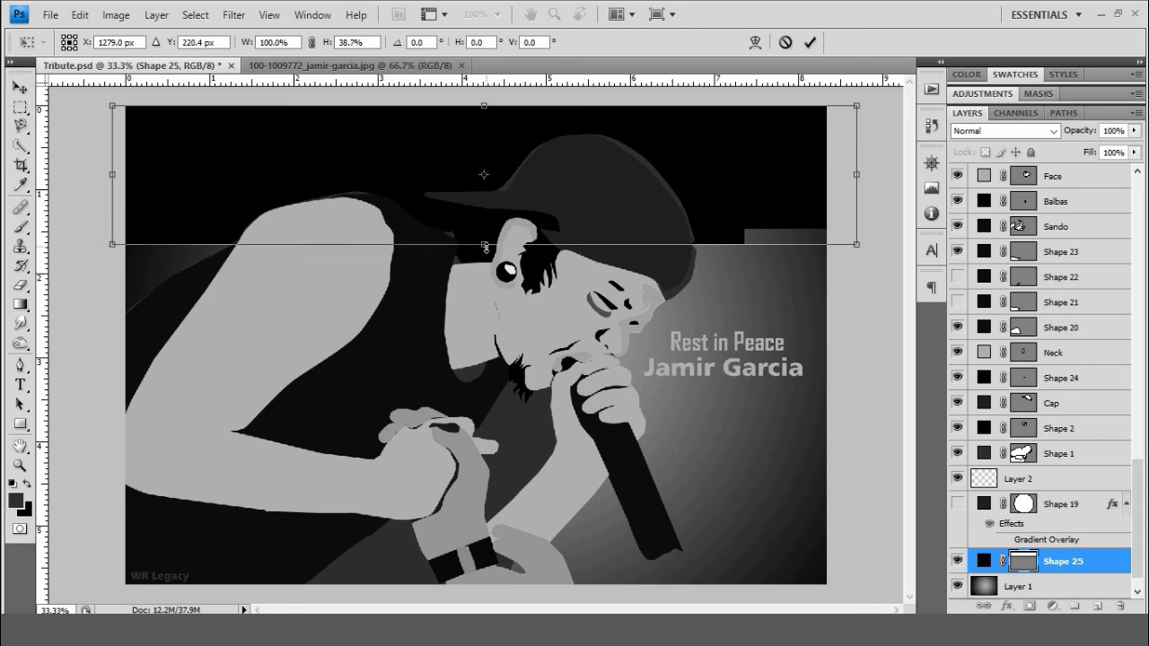
key(Return)
- Recolour the top band dark grey and make it thinner
double_click(1023, 561)
click(715, 279)
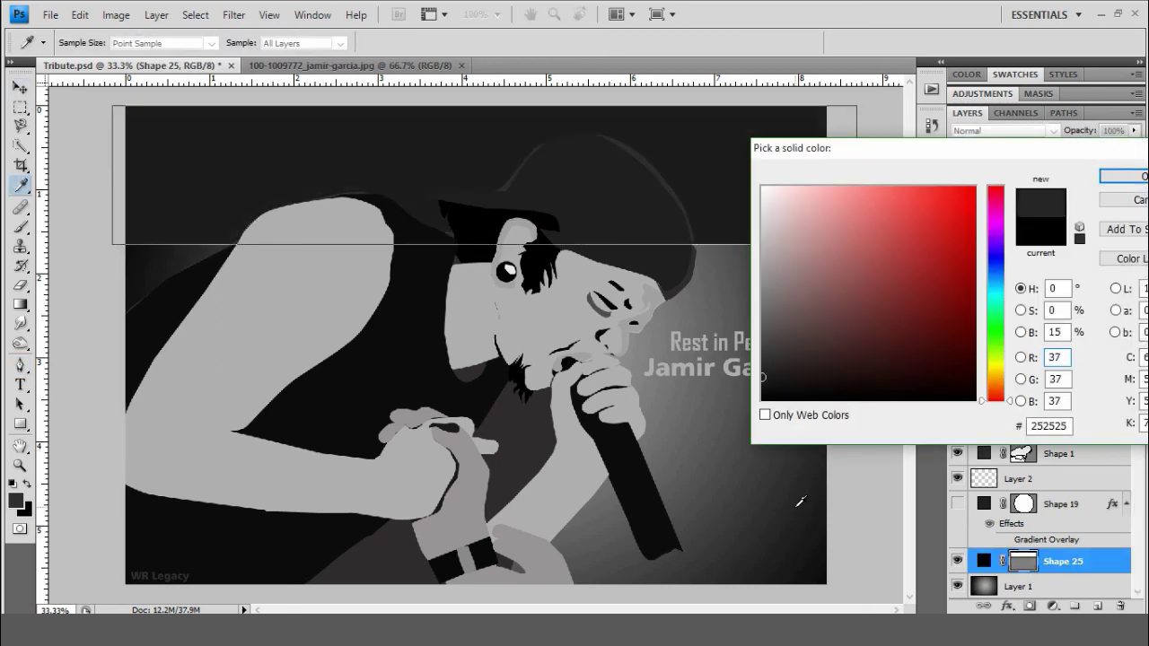
key(Return)
key(v)
key(ctrl+t)
mouse_move(485, 244)
mouse_down()
mouse_move(489, 160)
mouse_move(485, 571)
mouse_up()
key(Return)
- Duplicate the band to create the matching band at the opposite edge
key(ctrl+j)
key(ctrl+j)
click(970, 586)
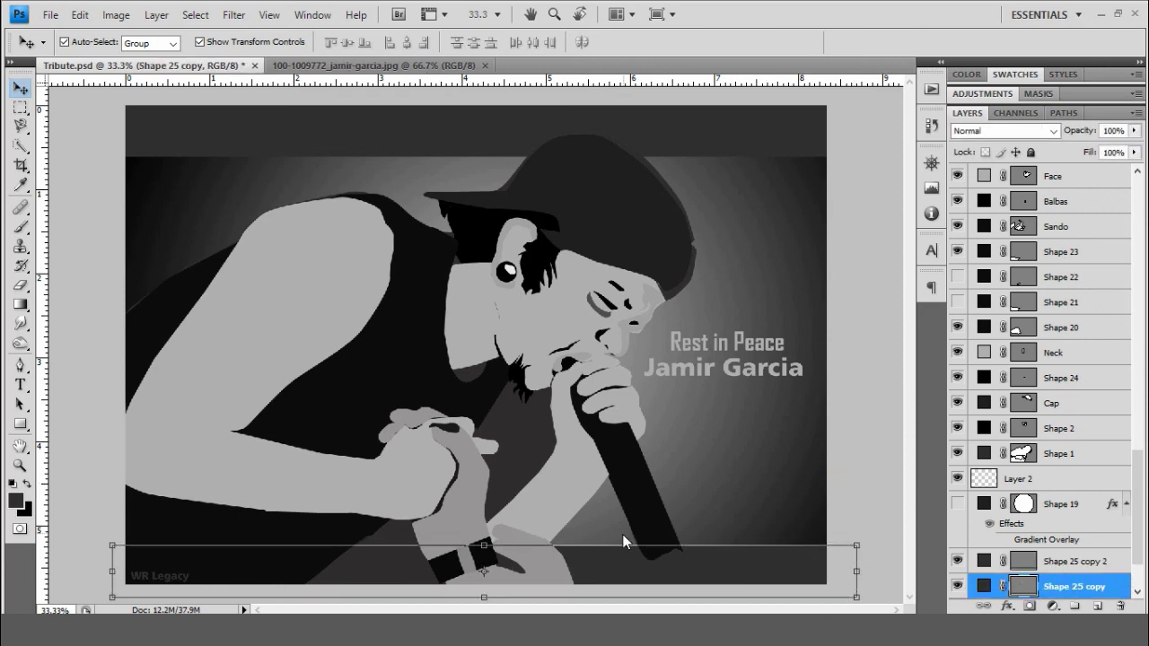
double_click(984, 586)
key(Return)
key(p)
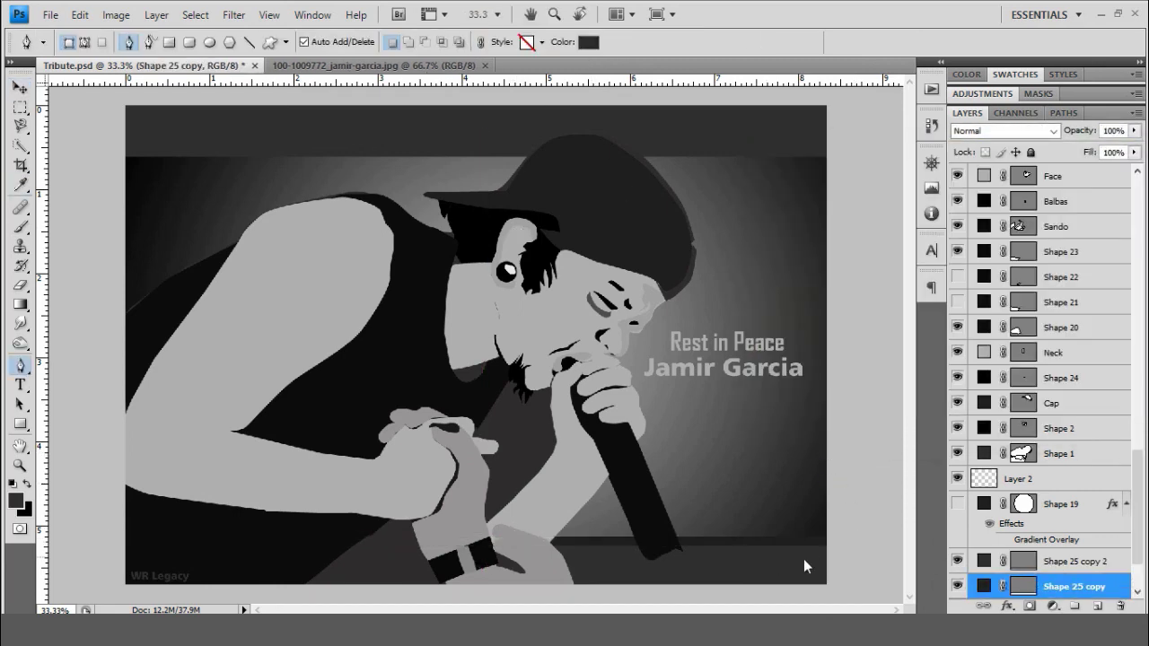
key(ctrl+j)
key(ctrl+t)
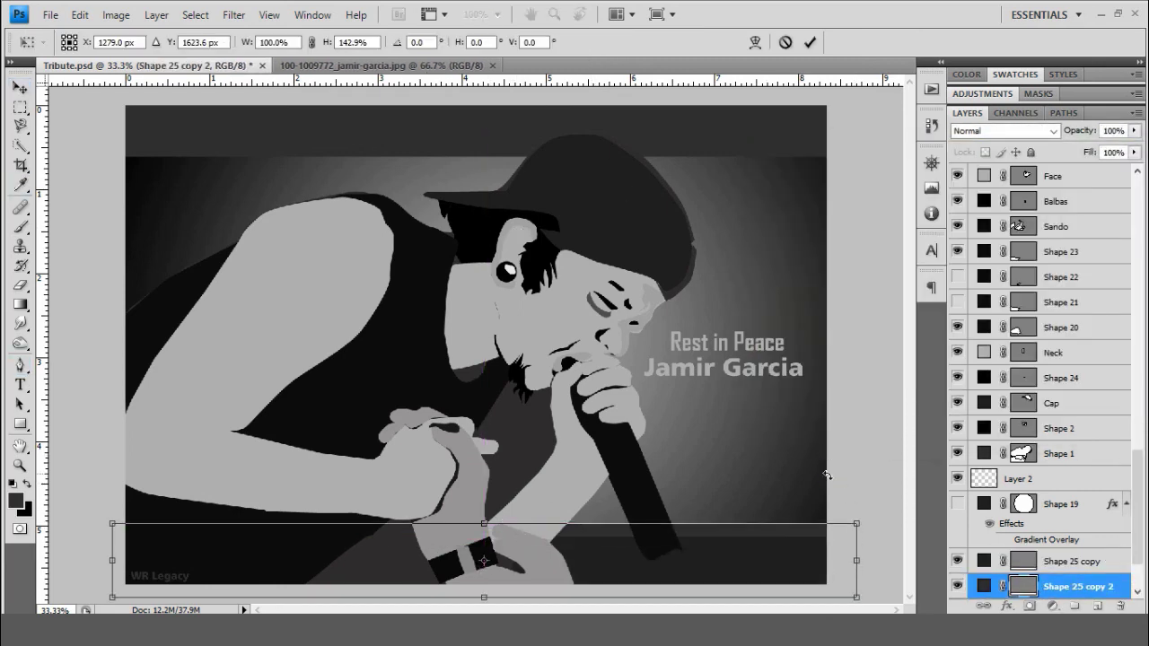
key(Return)
mouse_move(779, 498)
mouse_down()
mouse_move(728, 136)
mouse_move(738, 113)
mouse_up()
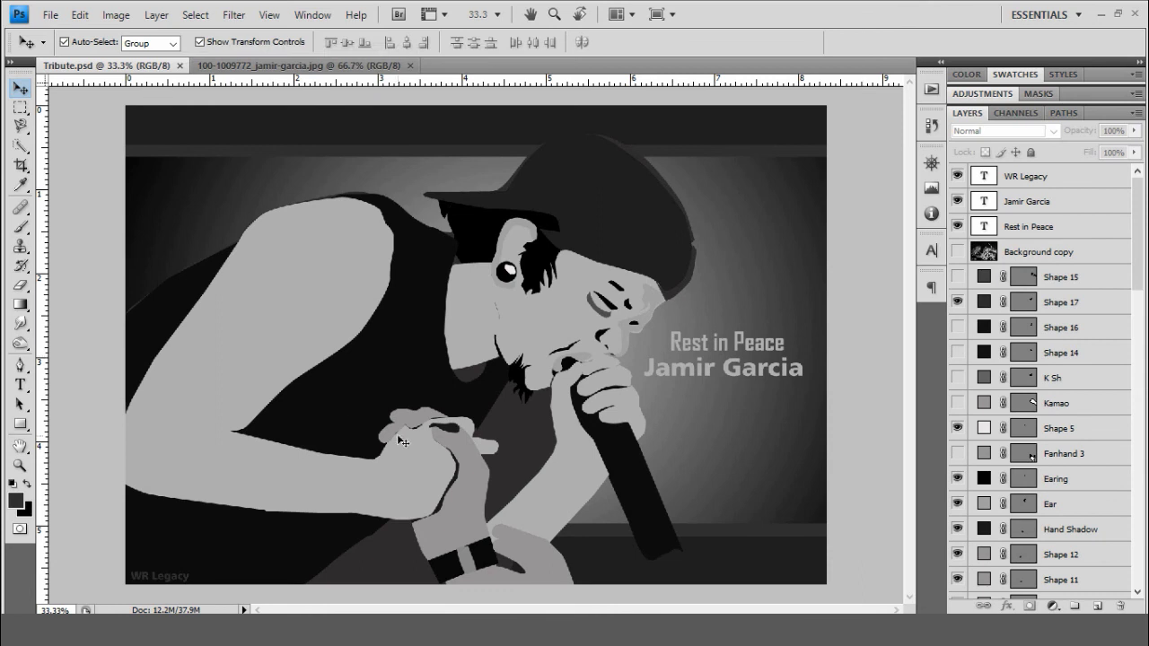
- Reduce the font size of the 'Rest in Peace' caption
double_click(746, 349)
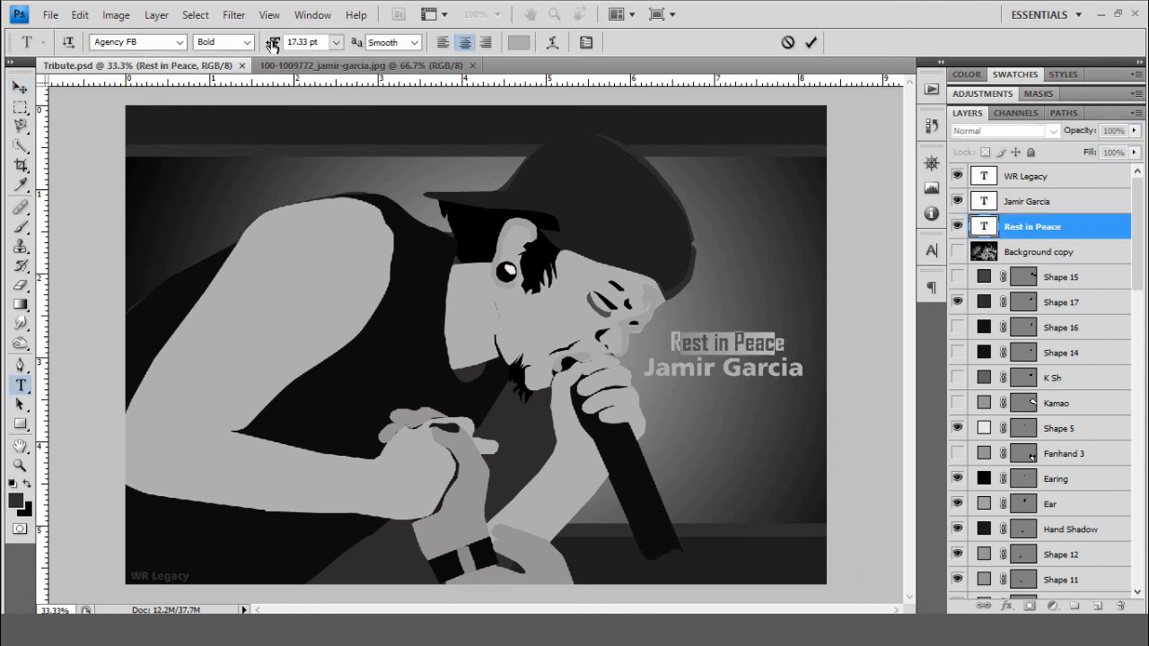
drag(274, 42, 260, 42)
key(ctrl+Return)
key(v)
click(796, 378)
click(844, 404)
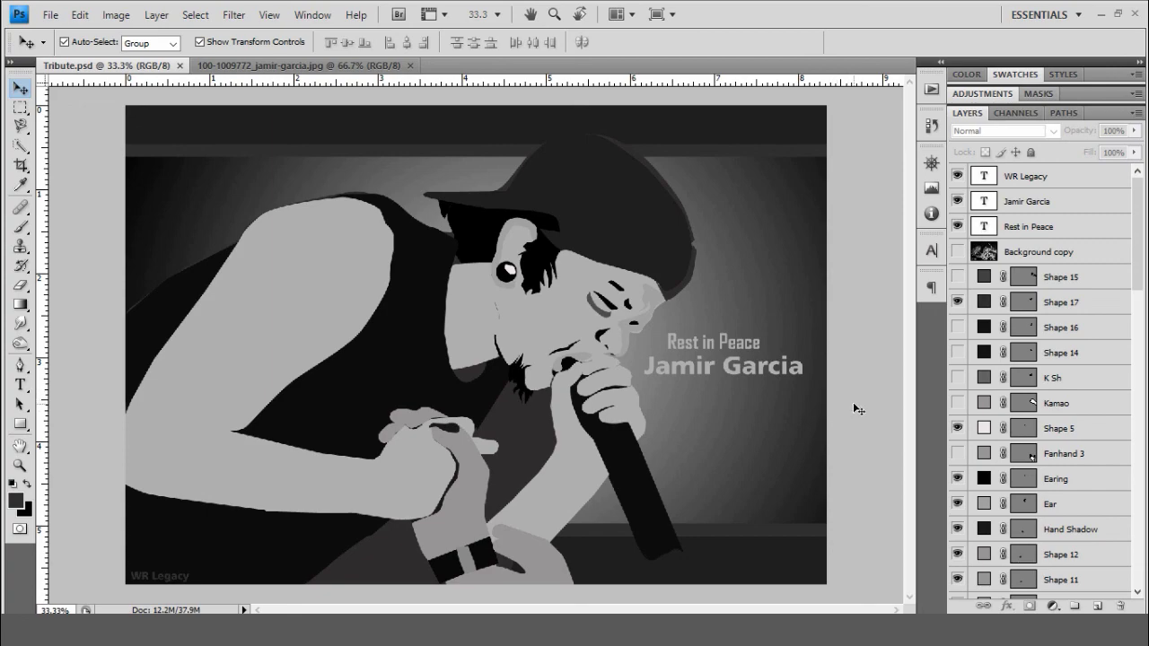
- Save the artwork as the JPEG file Tribute.jpg
key(ctrl+shift+s)
click(503, 408)
click(269, 512)
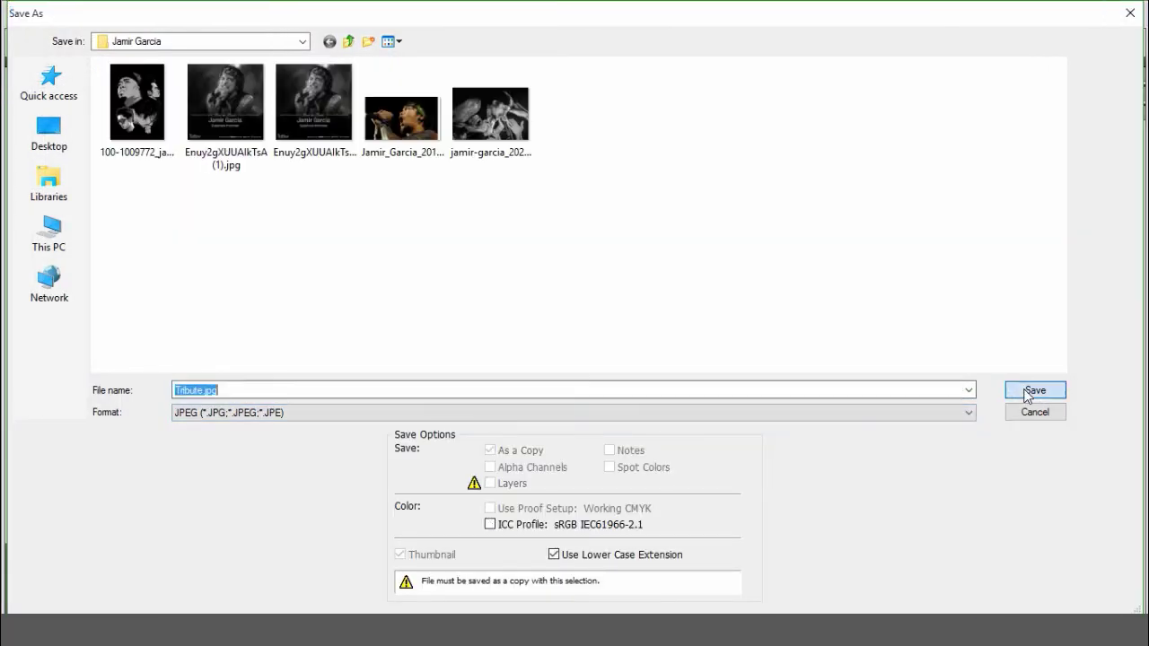
click(1033, 390)
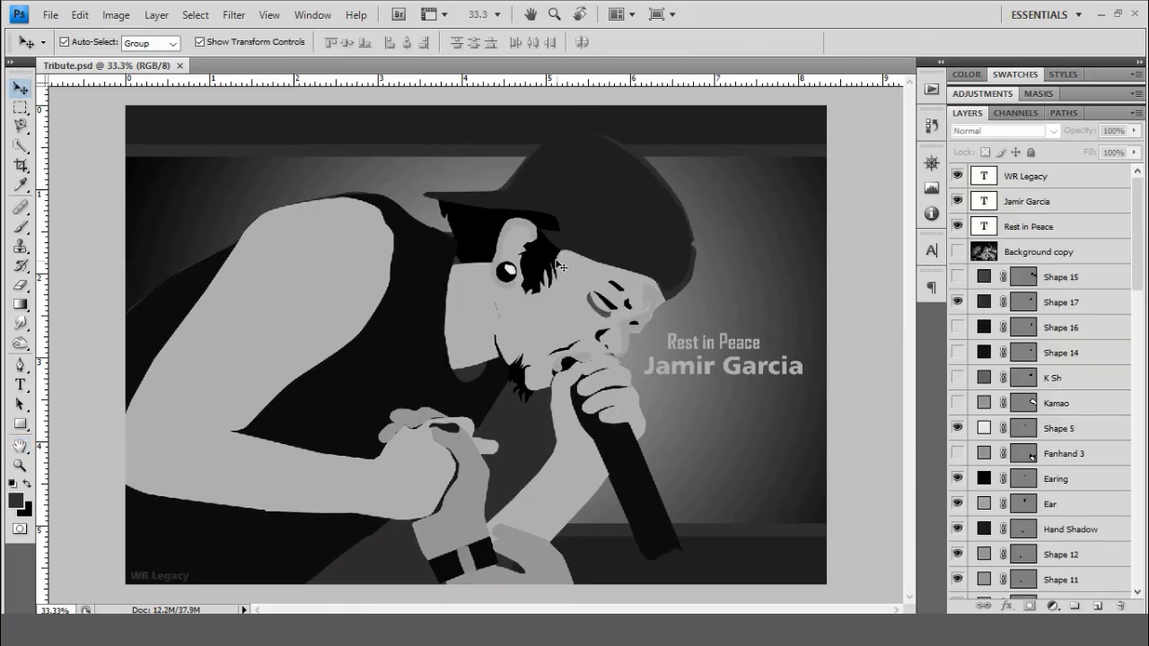